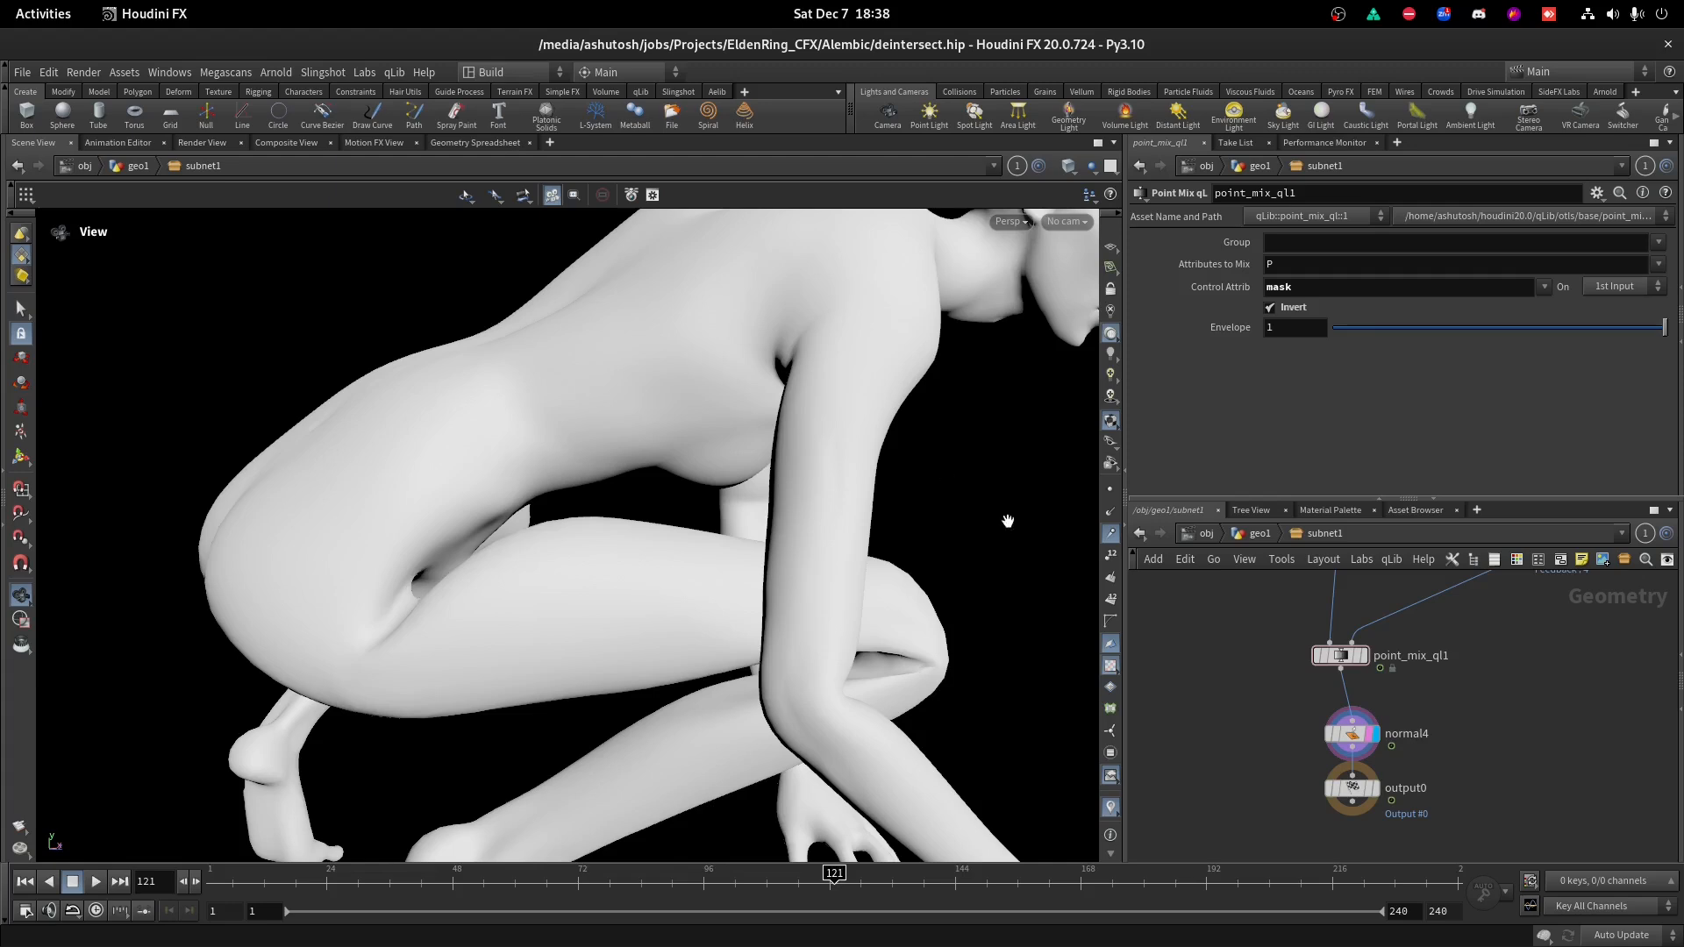
Examine the hip crease of the body inside subnet1 and return to the geo1 network.
{"action": "left_click_drag", "start_coordinate": [638, 560], "coordinate": [785, 526]}
{"action": "scroll", "coordinate": [1244, 651], "scroll_direction": "down", "scroll_amount": 1}
{"action": "middle_click_drag", "start_coordinate": [1244, 651], "coordinate": [1283, 854]}
{"action": "middle_click_drag", "start_coordinate": [1342, 587], "coordinate": [1355, 761]}
{"action": "scroll", "coordinate": [1324, 702], "scroll_direction": "down", "scroll_amount": 4}
{"action": "middle_click_drag", "start_coordinate": [1316, 666], "coordinate": [1319, 861]}
{"action": "key", "text": "u"}
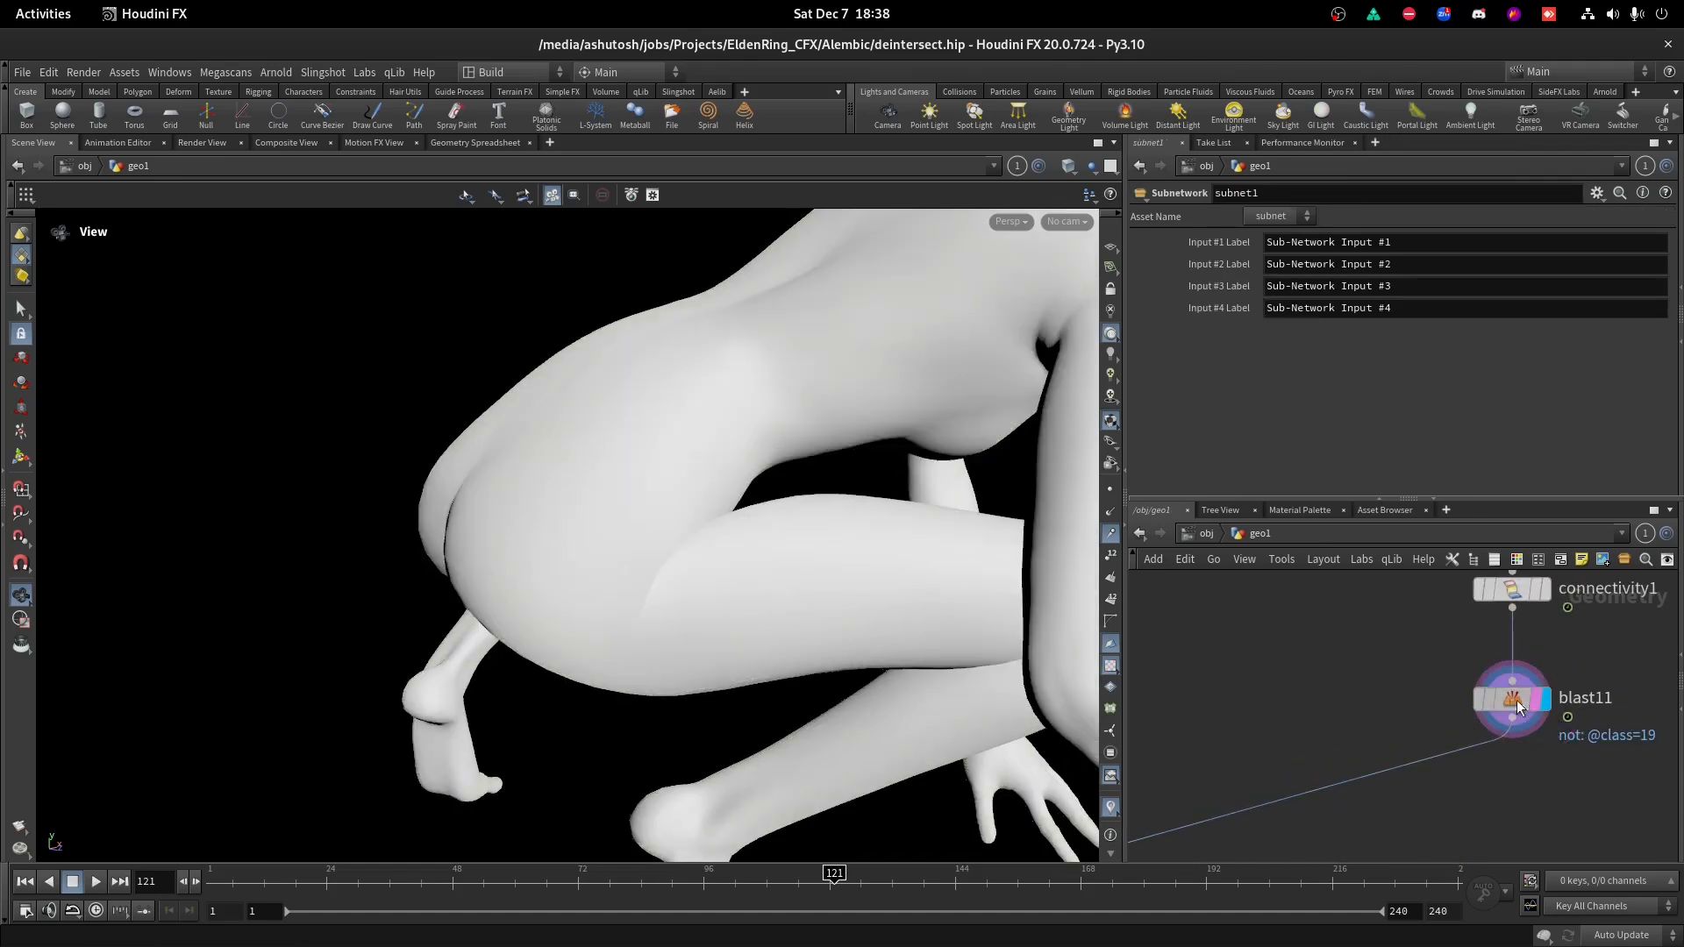
Display the blast11 node's output and examine where the thigh meets the torso.
{"action": "left_click", "coordinate": [1517, 700]}
{"action": "right_click_drag", "start_coordinate": [854, 604], "coordinate": [877, 500]}
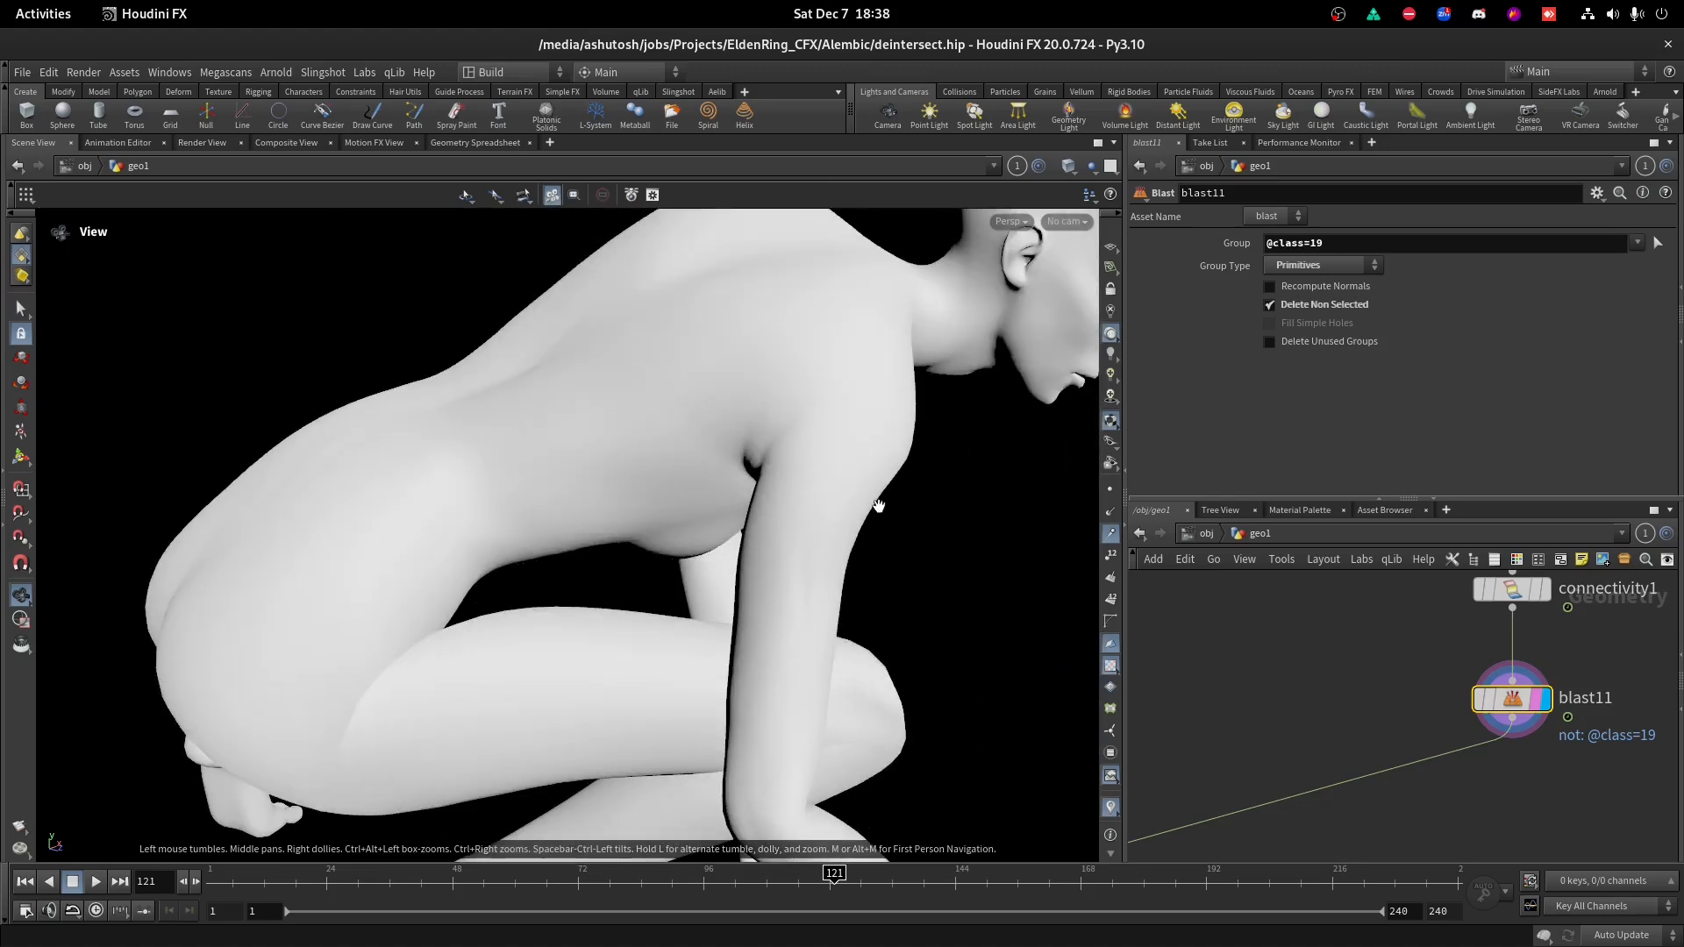
{"action": "scroll", "coordinate": [1315, 702], "scroll_direction": "down", "scroll_amount": 2}
{"action": "middle_click_drag", "start_coordinate": [1247, 753], "coordinate": [1277, 621]}
{"action": "scroll", "coordinate": [1247, 674], "scroll_direction": "up", "scroll_amount": 2}
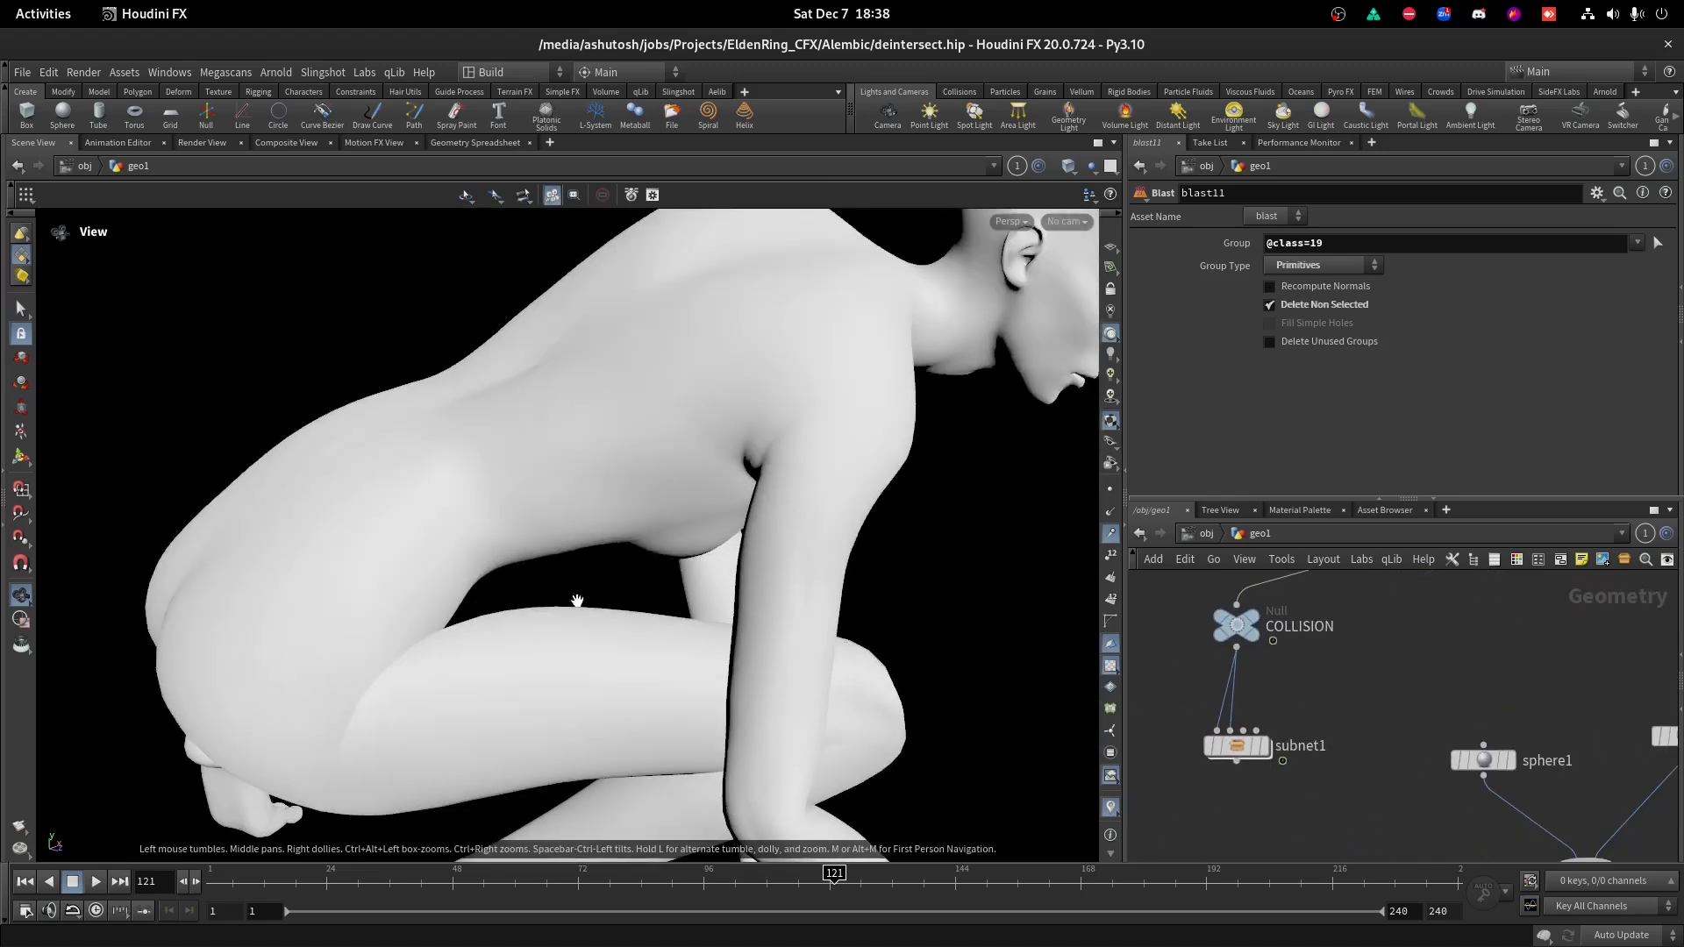
{"action": "left_click_drag", "start_coordinate": [728, 659], "coordinate": [445, 507]}
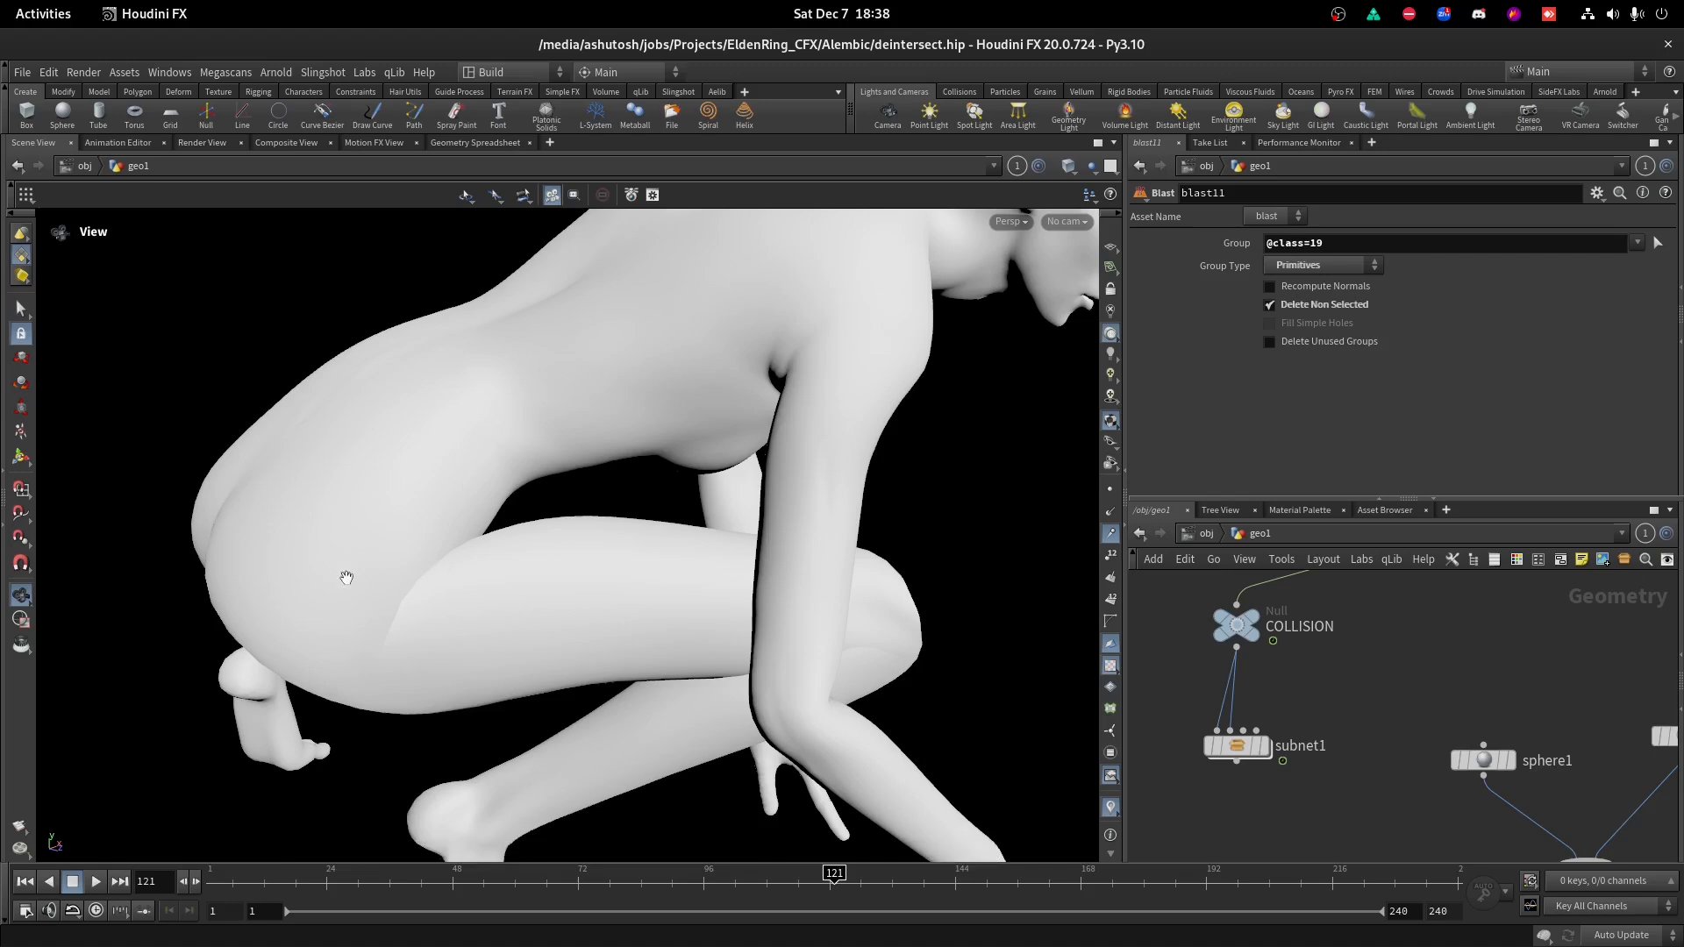
Display the output of subnet1 and examine the crease between the hip and thigh up close.
{"action": "middle_click_drag", "start_coordinate": [1163, 692], "coordinate": [1181, 653]}
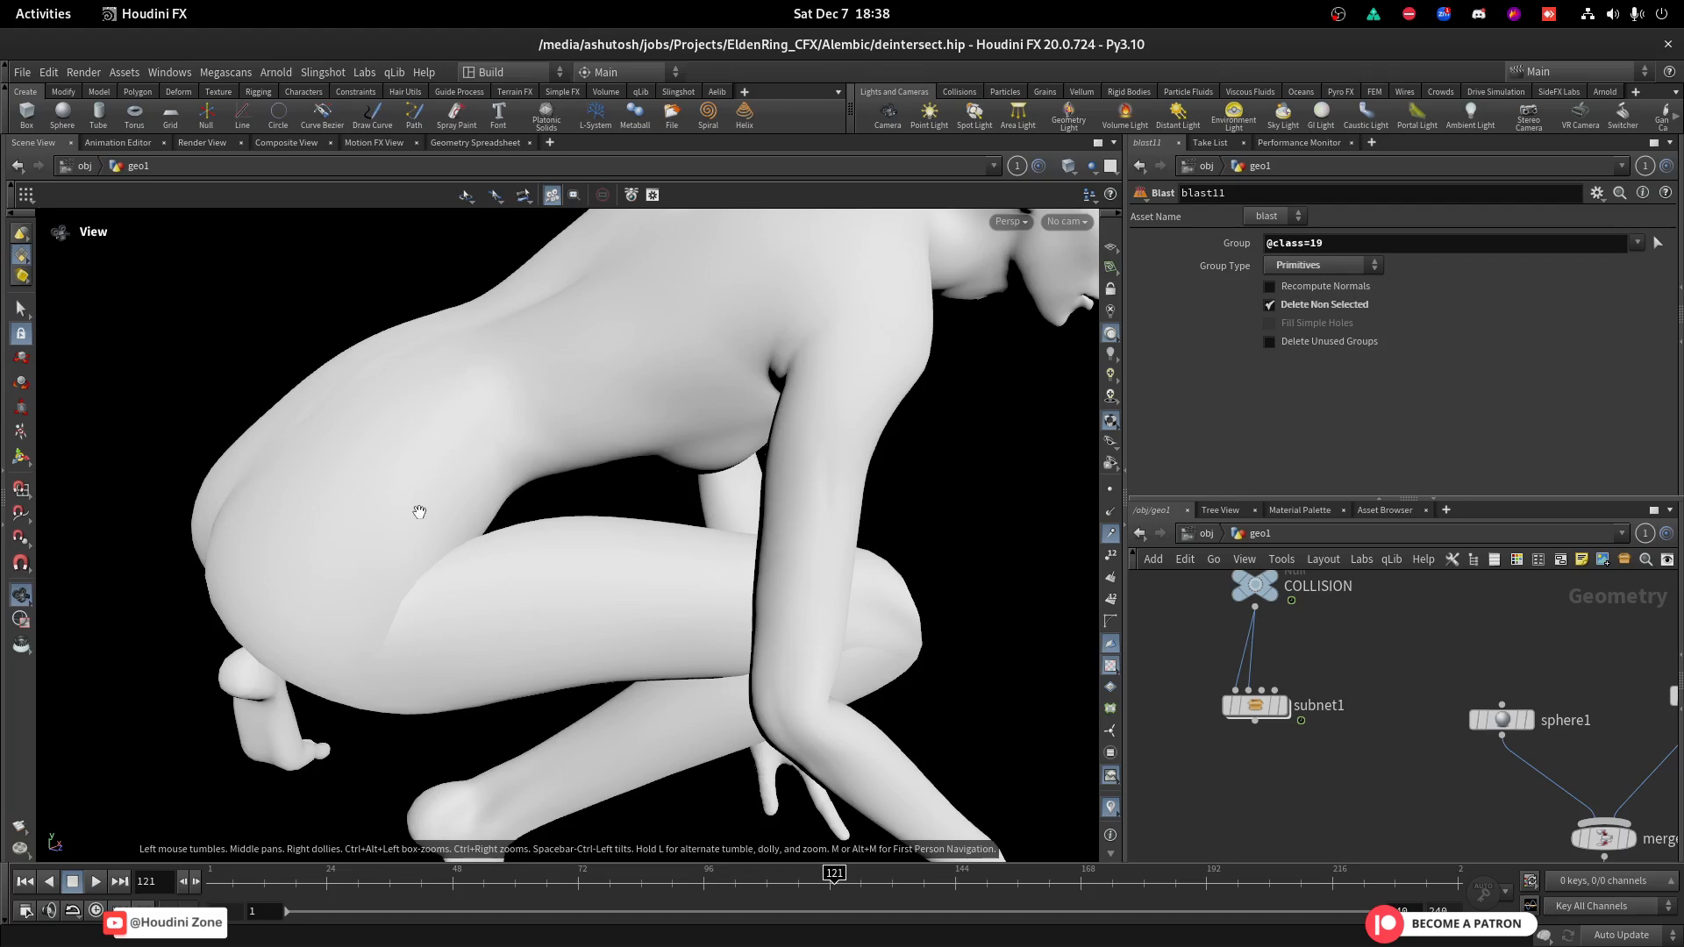
{"action": "scroll", "coordinate": [1260, 715], "scroll_direction": "up", "scroll_amount": 3}
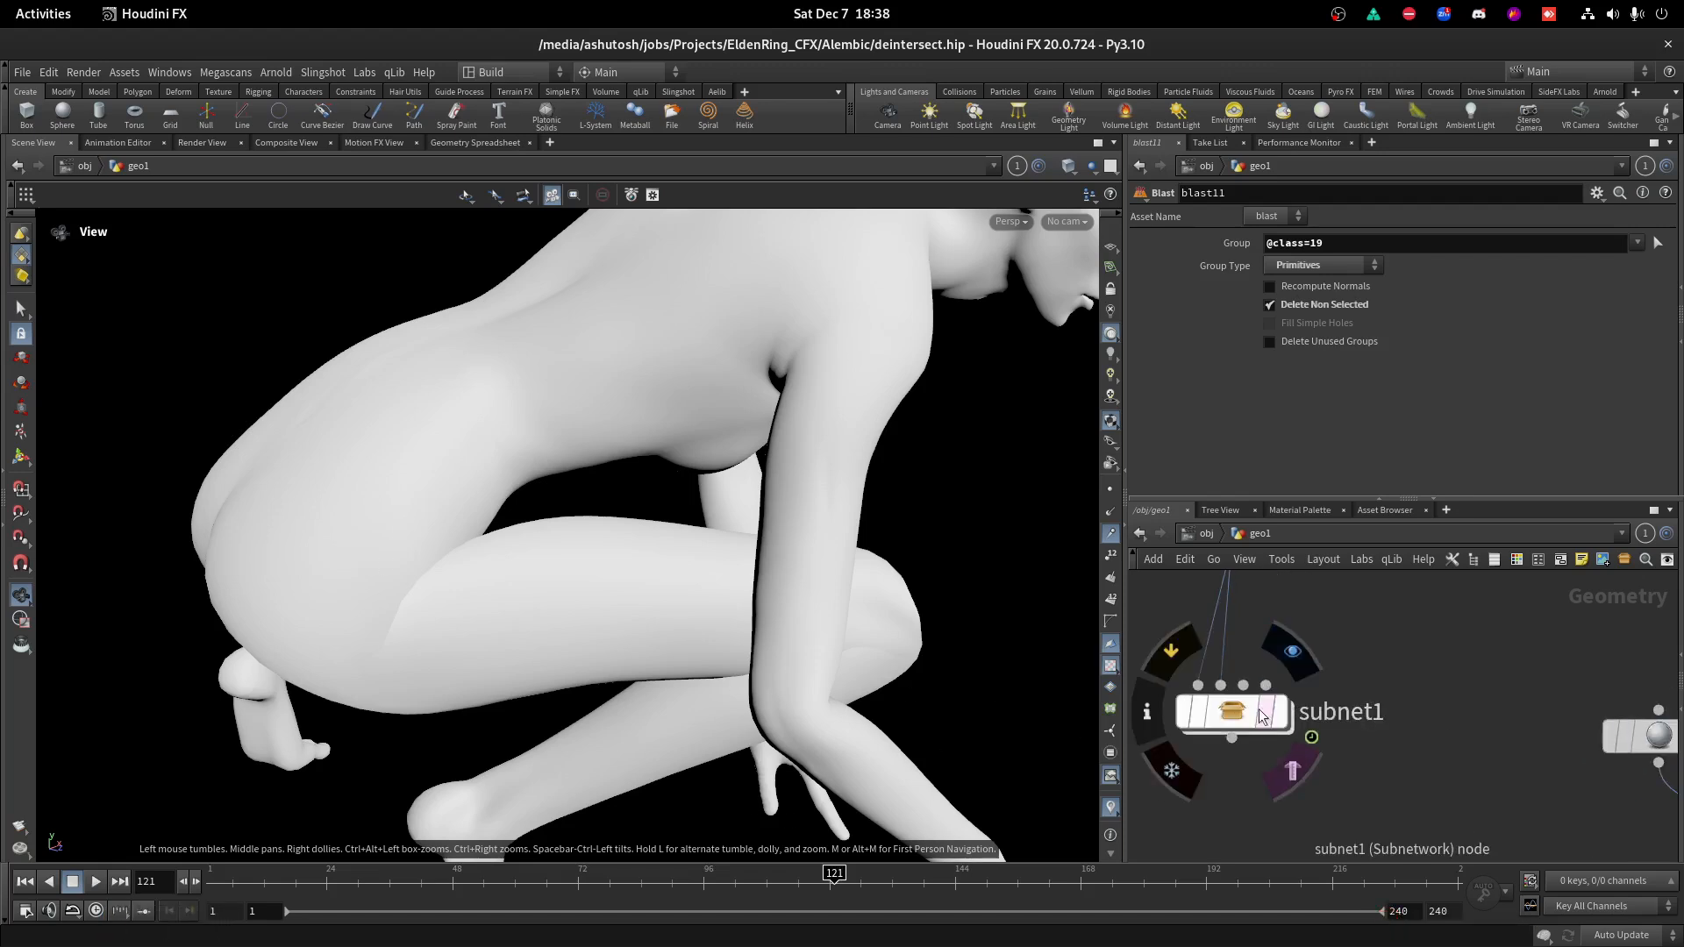
{"action": "left_click", "coordinate": [1260, 715]}
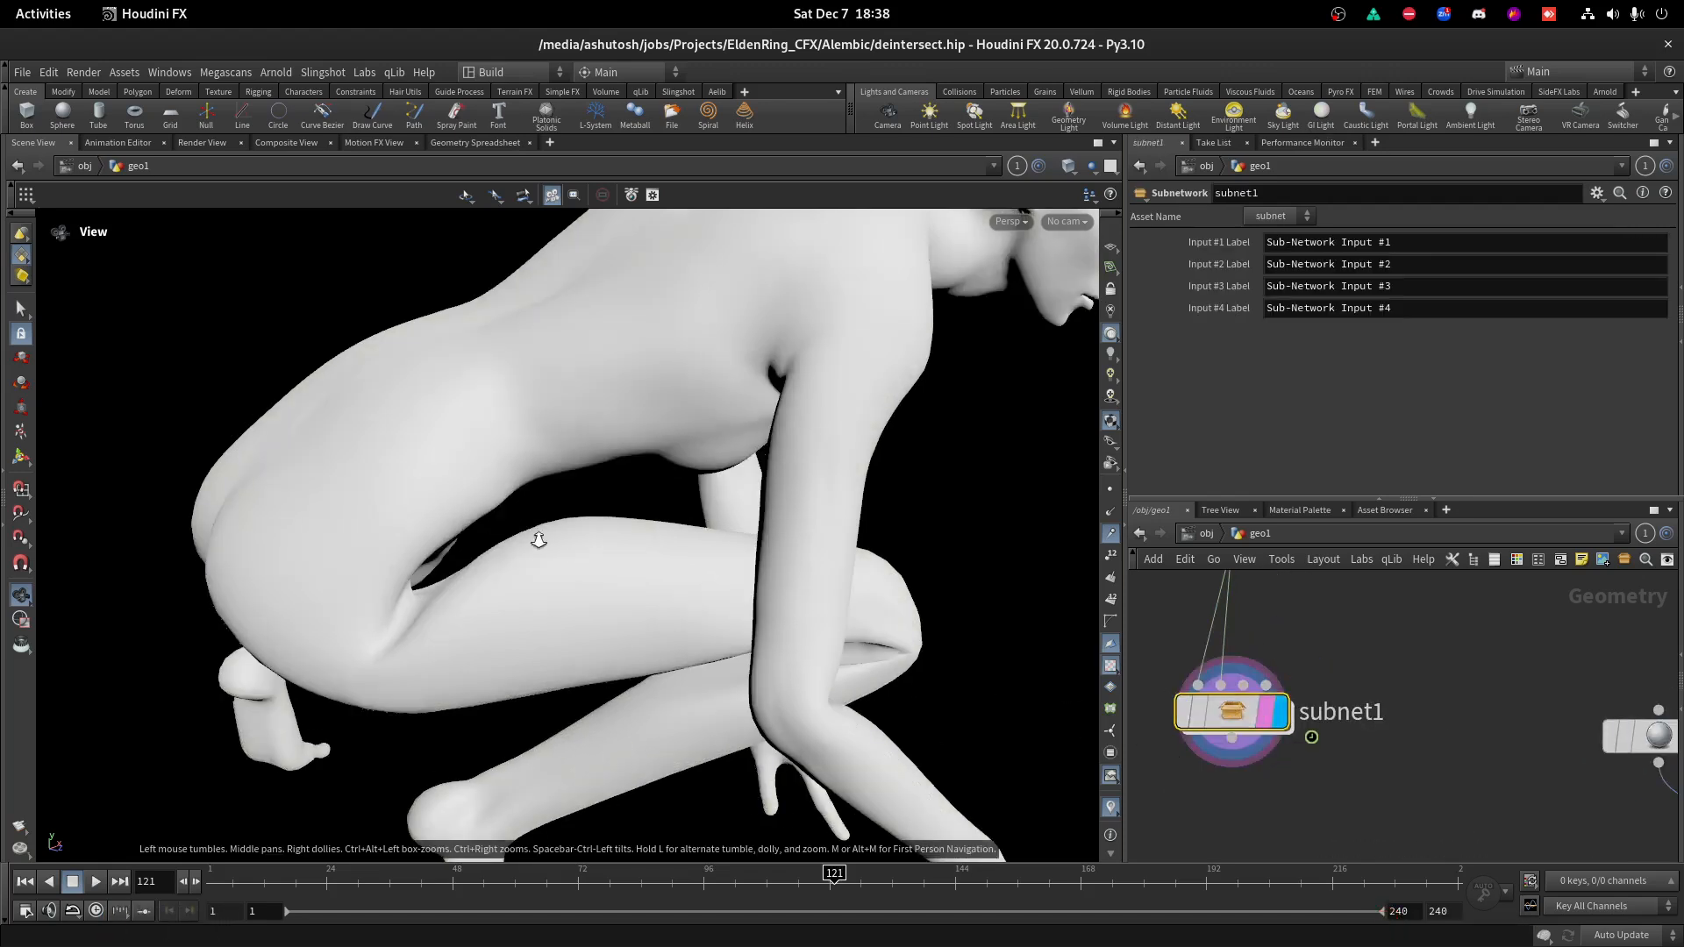
{"action": "scroll", "coordinate": [539, 540], "scroll_direction": "down", "scroll_amount": 2}
{"action": "scroll", "coordinate": [583, 368], "scroll_direction": "up", "scroll_amount": 5}
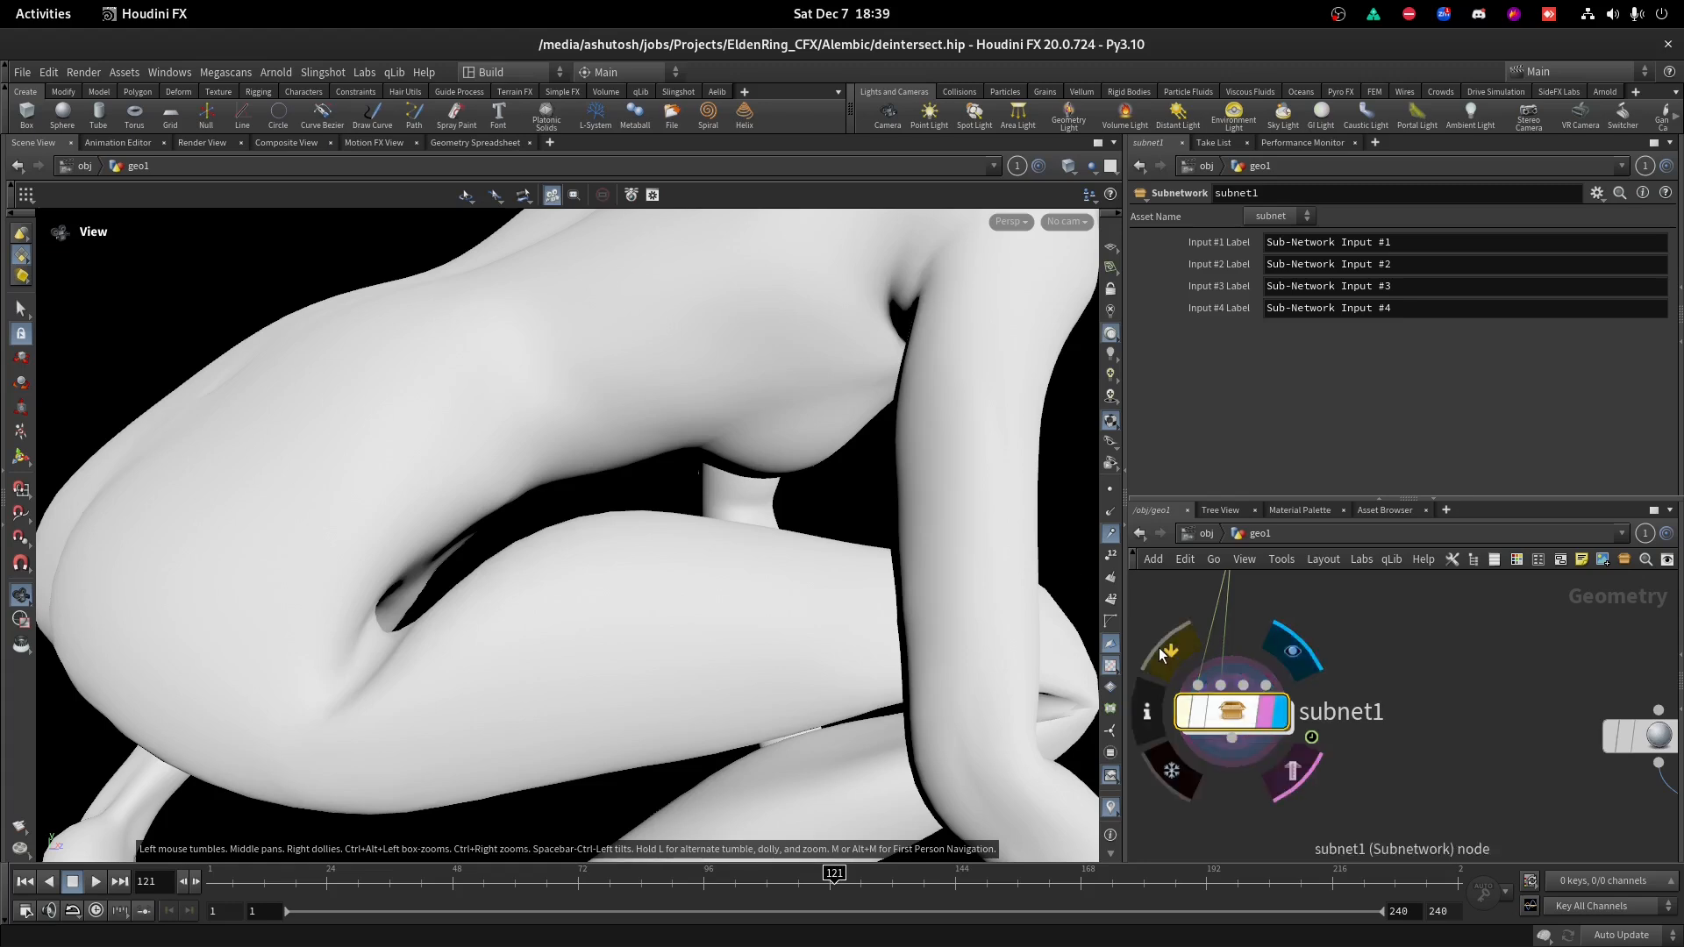
Toggle the bypass on subnet1 to compare the body with and without it, checking the hip and knee.
{"action": "left_click", "coordinate": [1160, 653]}
{"action": "left_click", "coordinate": [1161, 653]}
{"action": "left_click", "coordinate": [1160, 654]}
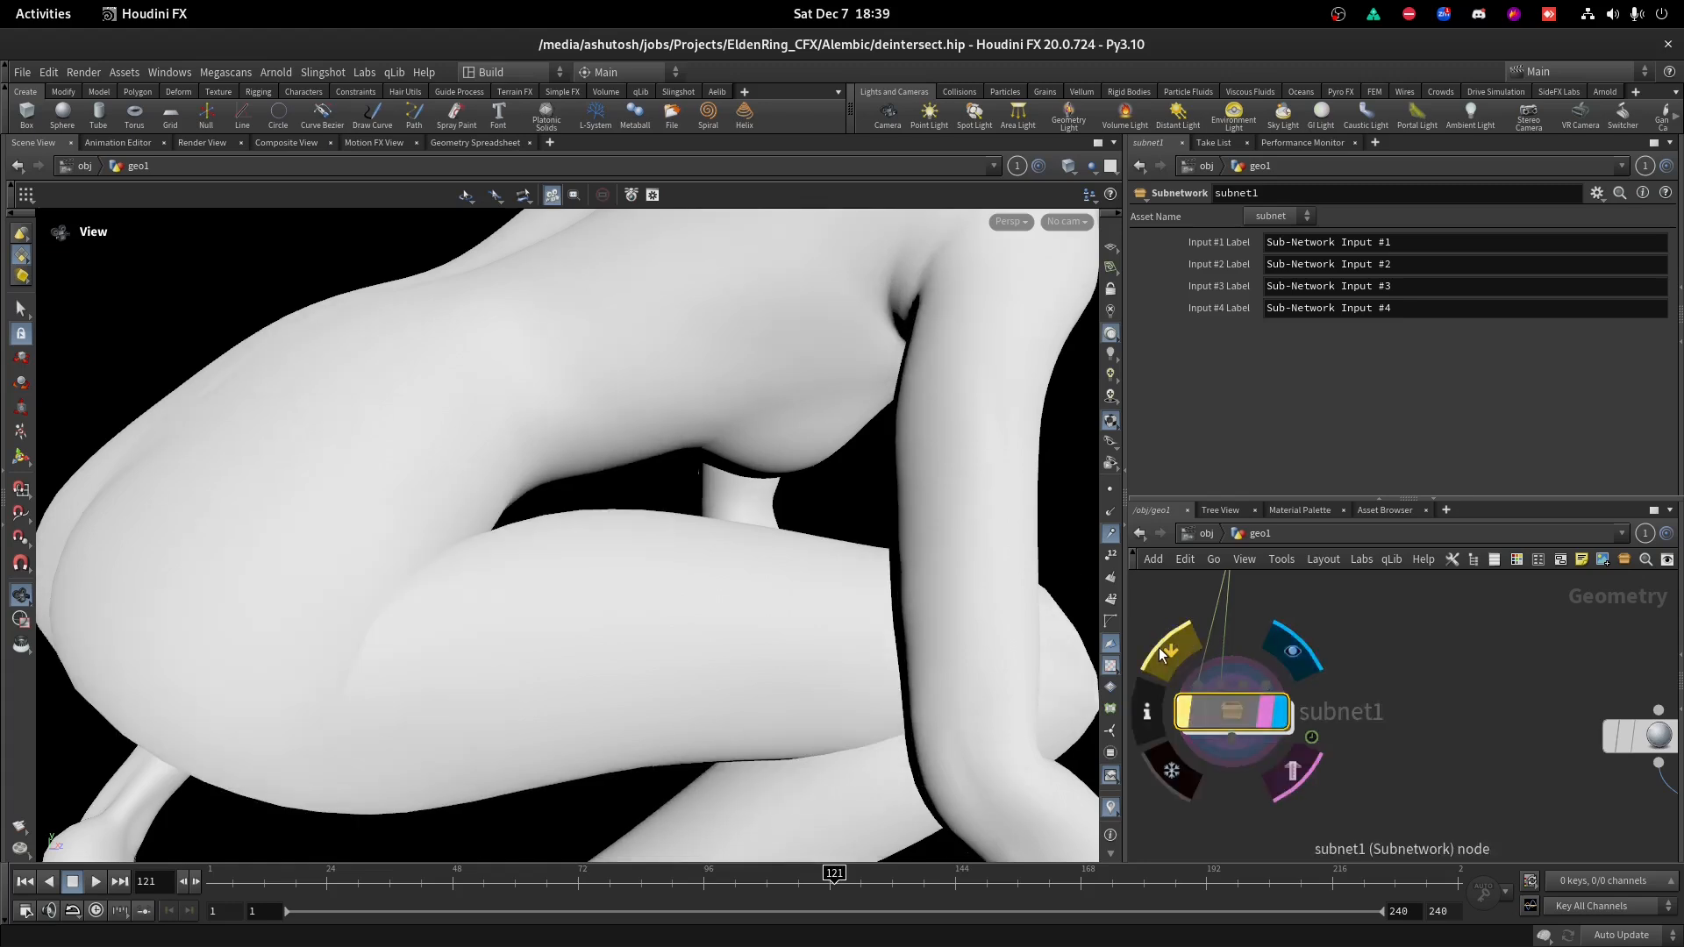
{"action": "left_click_drag", "start_coordinate": [707, 526], "coordinate": [1286, 613]}
{"action": "right_click_drag", "start_coordinate": [1035, 597], "coordinate": [684, 570]}
{"action": "left_click_drag", "start_coordinate": [685, 571], "coordinate": [1007, 546]}
{"action": "right_click_drag", "start_coordinate": [1007, 545], "coordinate": [816, 566]}
{"action": "left_click_drag", "start_coordinate": [816, 566], "coordinate": [863, 532]}
Enter subnet1, look over its node chain around the loop and point_mix_ql1, and go back to geo1.
{"action": "double_click", "coordinate": [1219, 709]}
{"action": "scroll", "coordinate": [1219, 707], "scroll_direction": "down", "scroll_amount": 4}
{"action": "middle_click_drag", "start_coordinate": [1310, 828], "coordinate": [1307, 668]}
{"action": "scroll", "coordinate": [1301, 672], "scroll_direction": "up", "scroll_amount": 5}
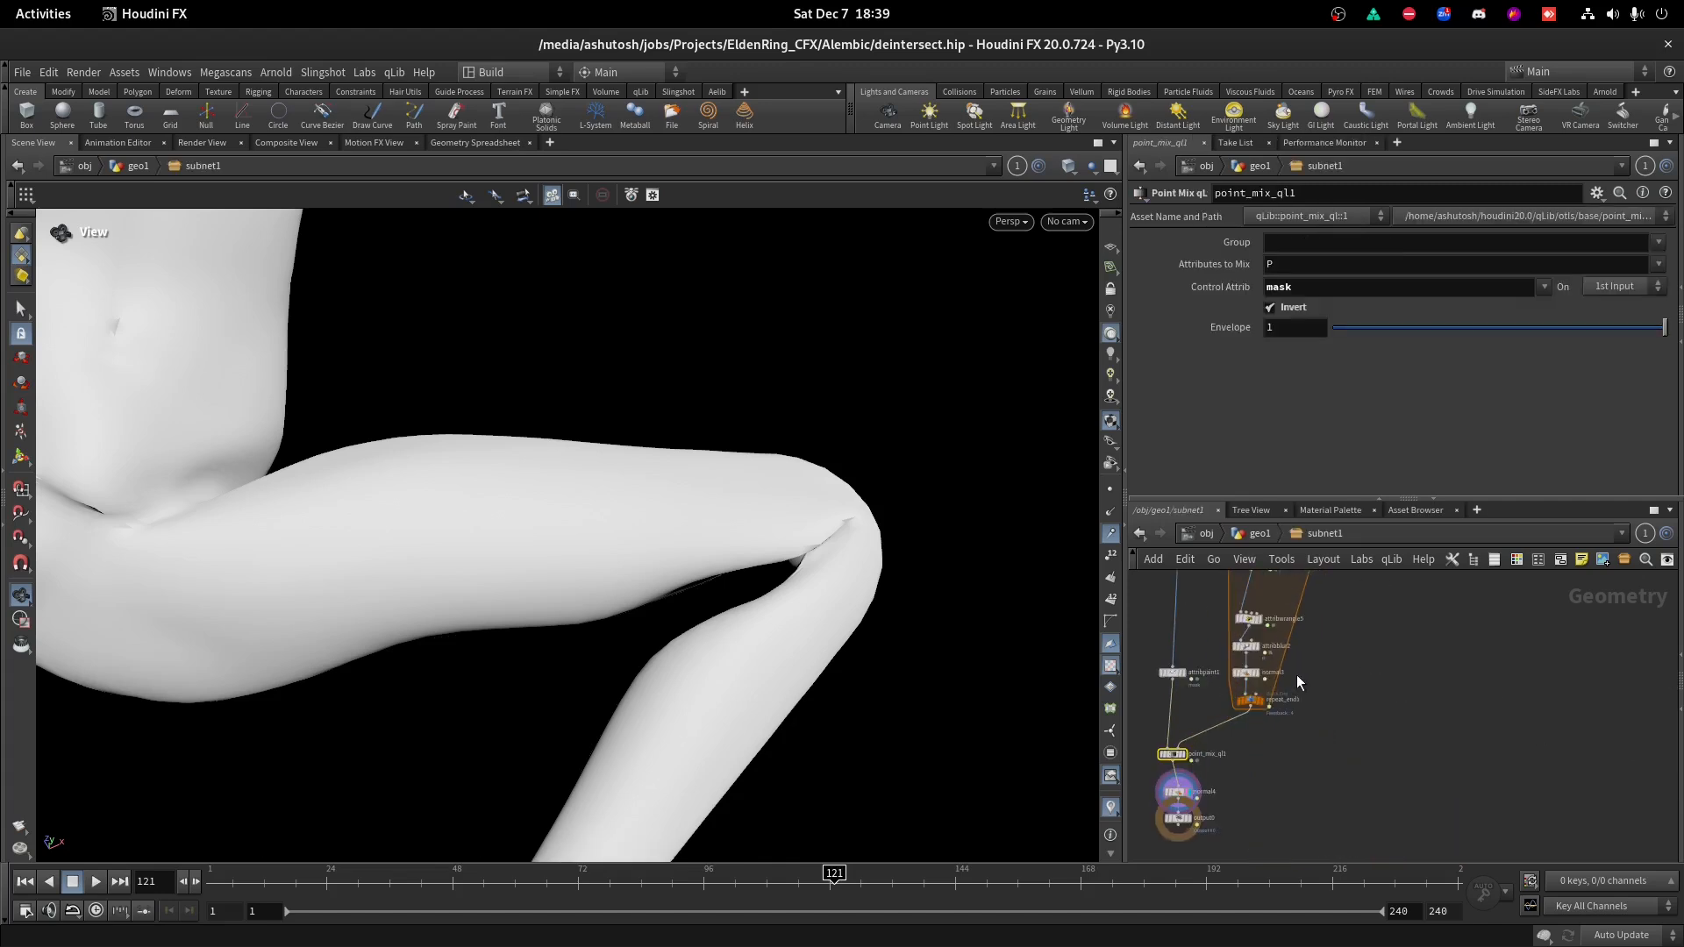
{"action": "left_click", "coordinate": [1263, 534]}
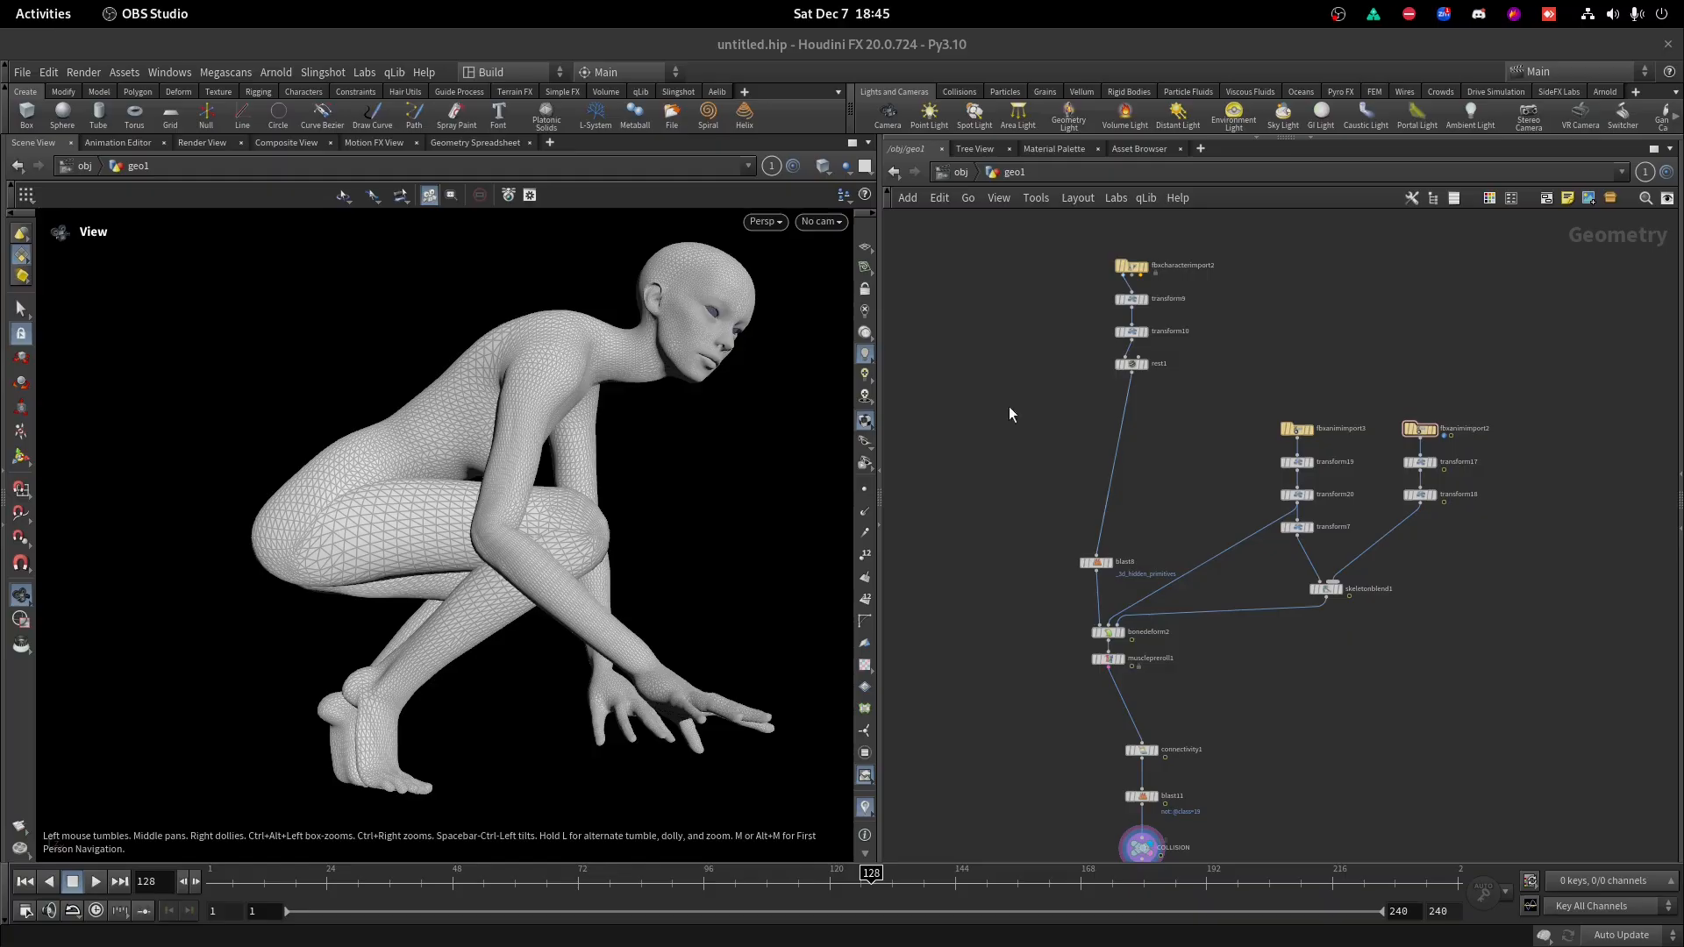
Display the musclepreroll1 output, move the timeline to frame 108, and frame the crouching character.
{"action": "left_click", "coordinate": [1128, 557]}
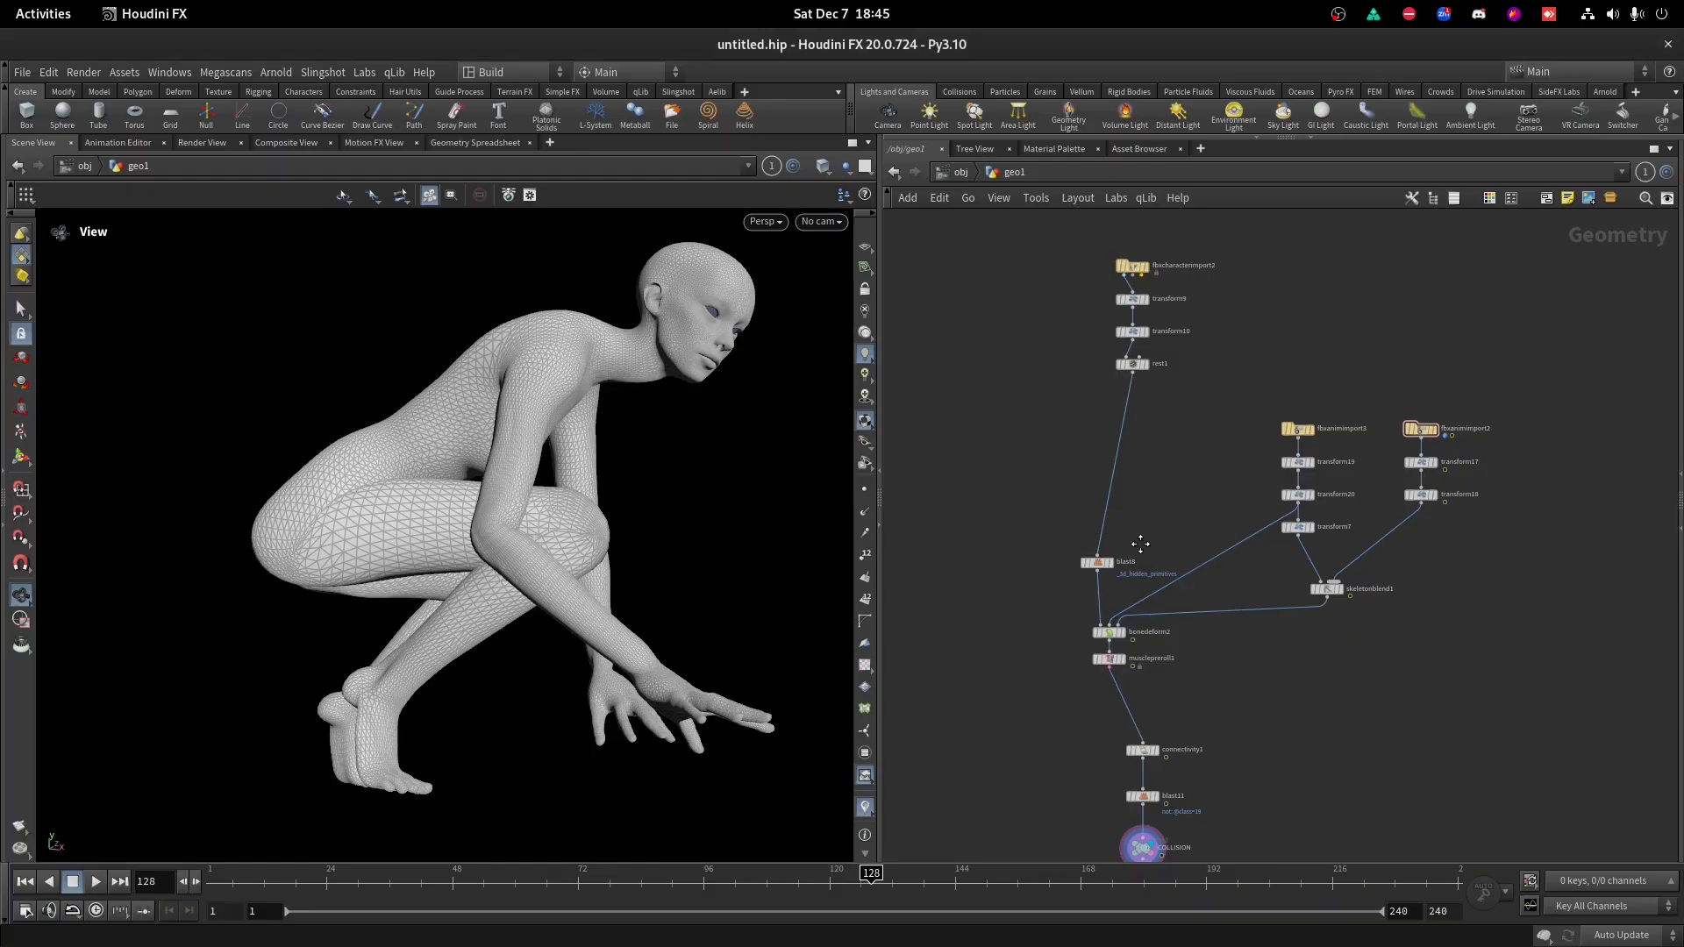
{"action": "left_click_drag", "start_coordinate": [582, 463], "coordinate": [518, 553]}
{"action": "scroll", "coordinate": [1277, 705], "scroll_direction": "up", "scroll_amount": 5}
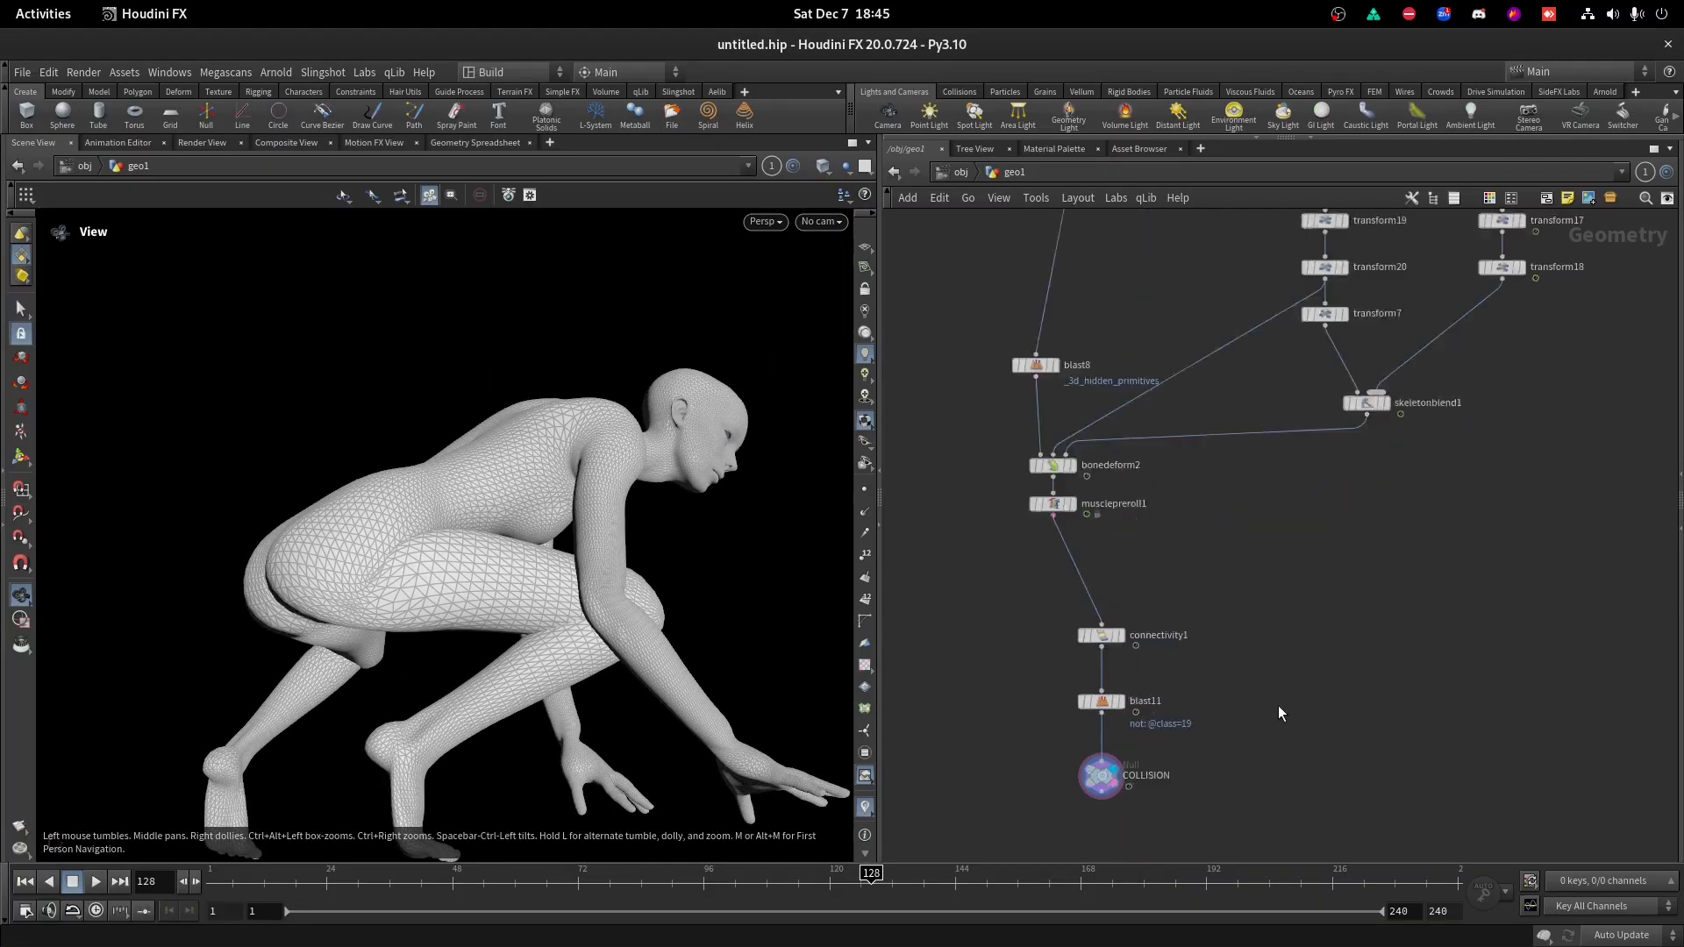
{"action": "left_click", "coordinate": [1012, 471]}
{"action": "left_click", "coordinate": [1020, 475]}
{"action": "left_click_drag", "start_coordinate": [526, 877], "coordinate": [212, 875]}
{"action": "key", "text": "space+g"}
{"action": "left_click_drag", "start_coordinate": [316, 611], "coordinate": [767, 882]}
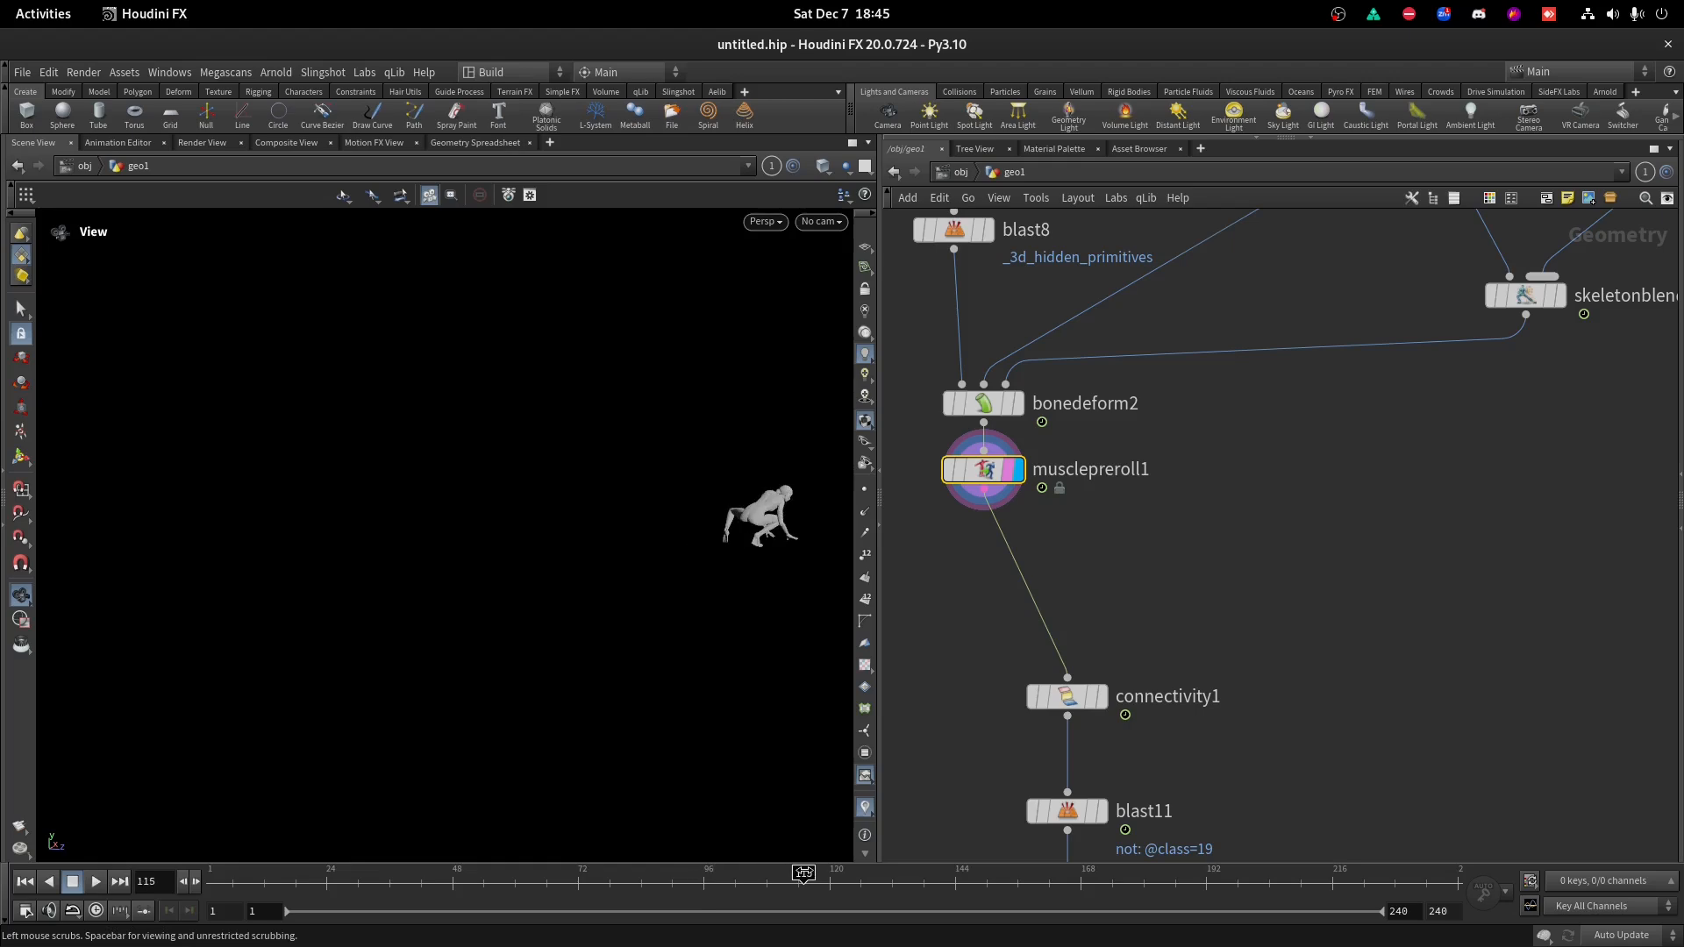
{"action": "key", "text": "space+g"}
{"action": "left_click_drag", "start_coordinate": [591, 633], "coordinate": [662, 470]}
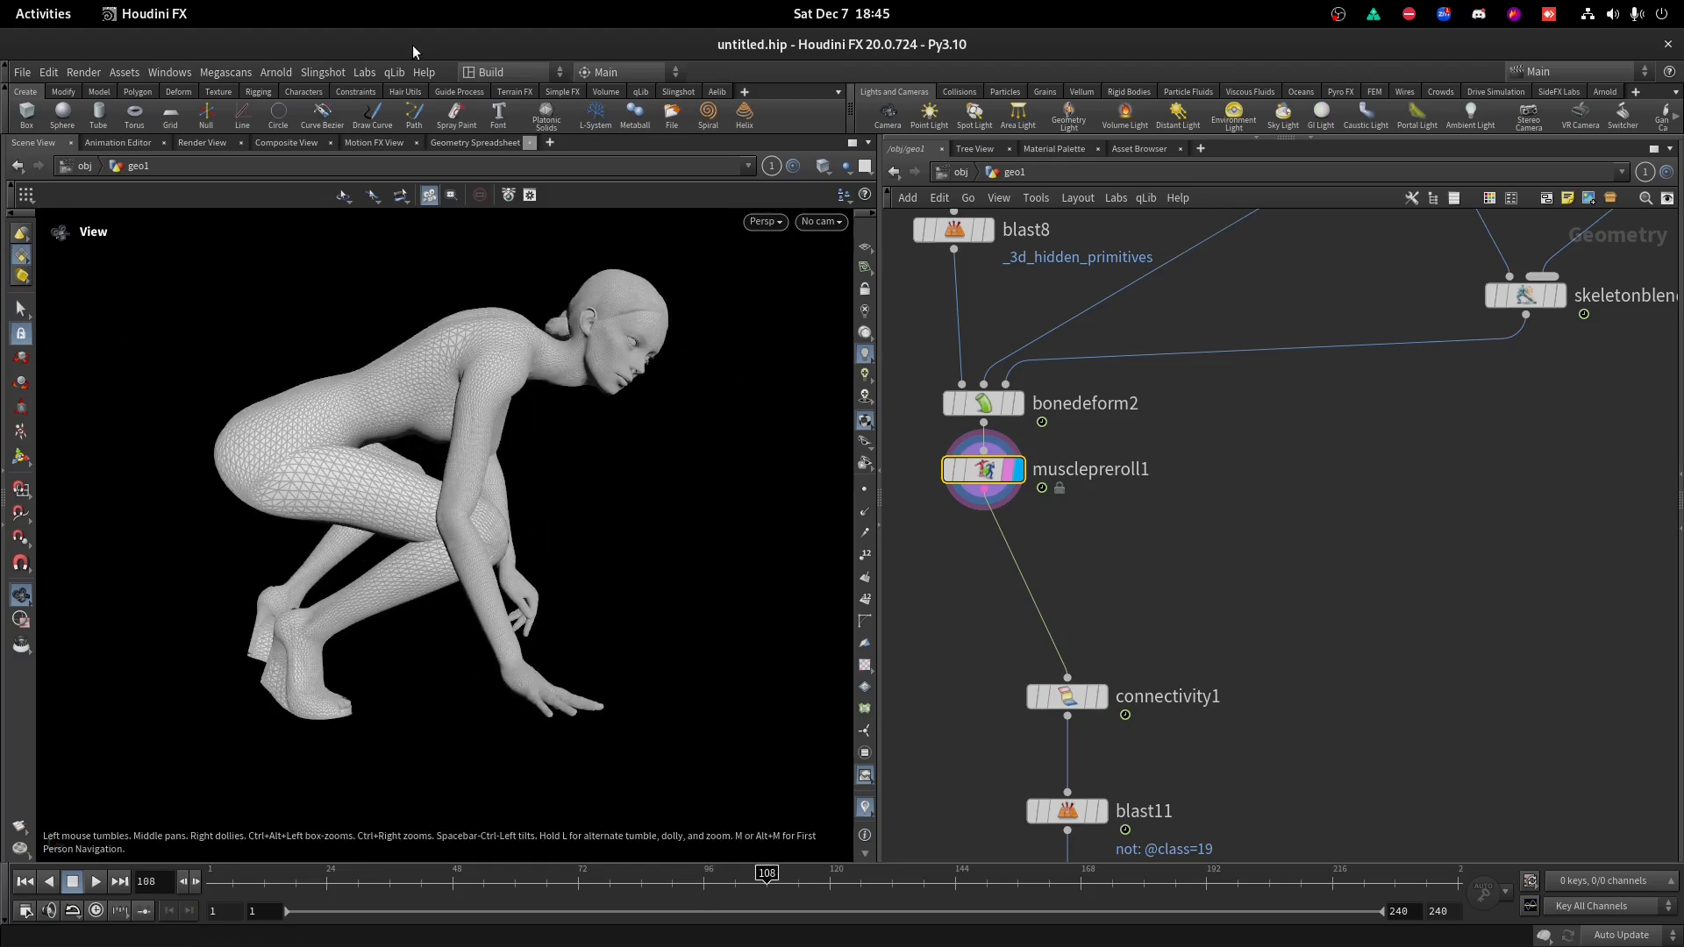
Display the COLLISION null's output and examine the contact between the thigh, calf and hip.
{"action": "middle_click_drag", "start_coordinate": [1163, 648], "coordinate": [1241, 523]}
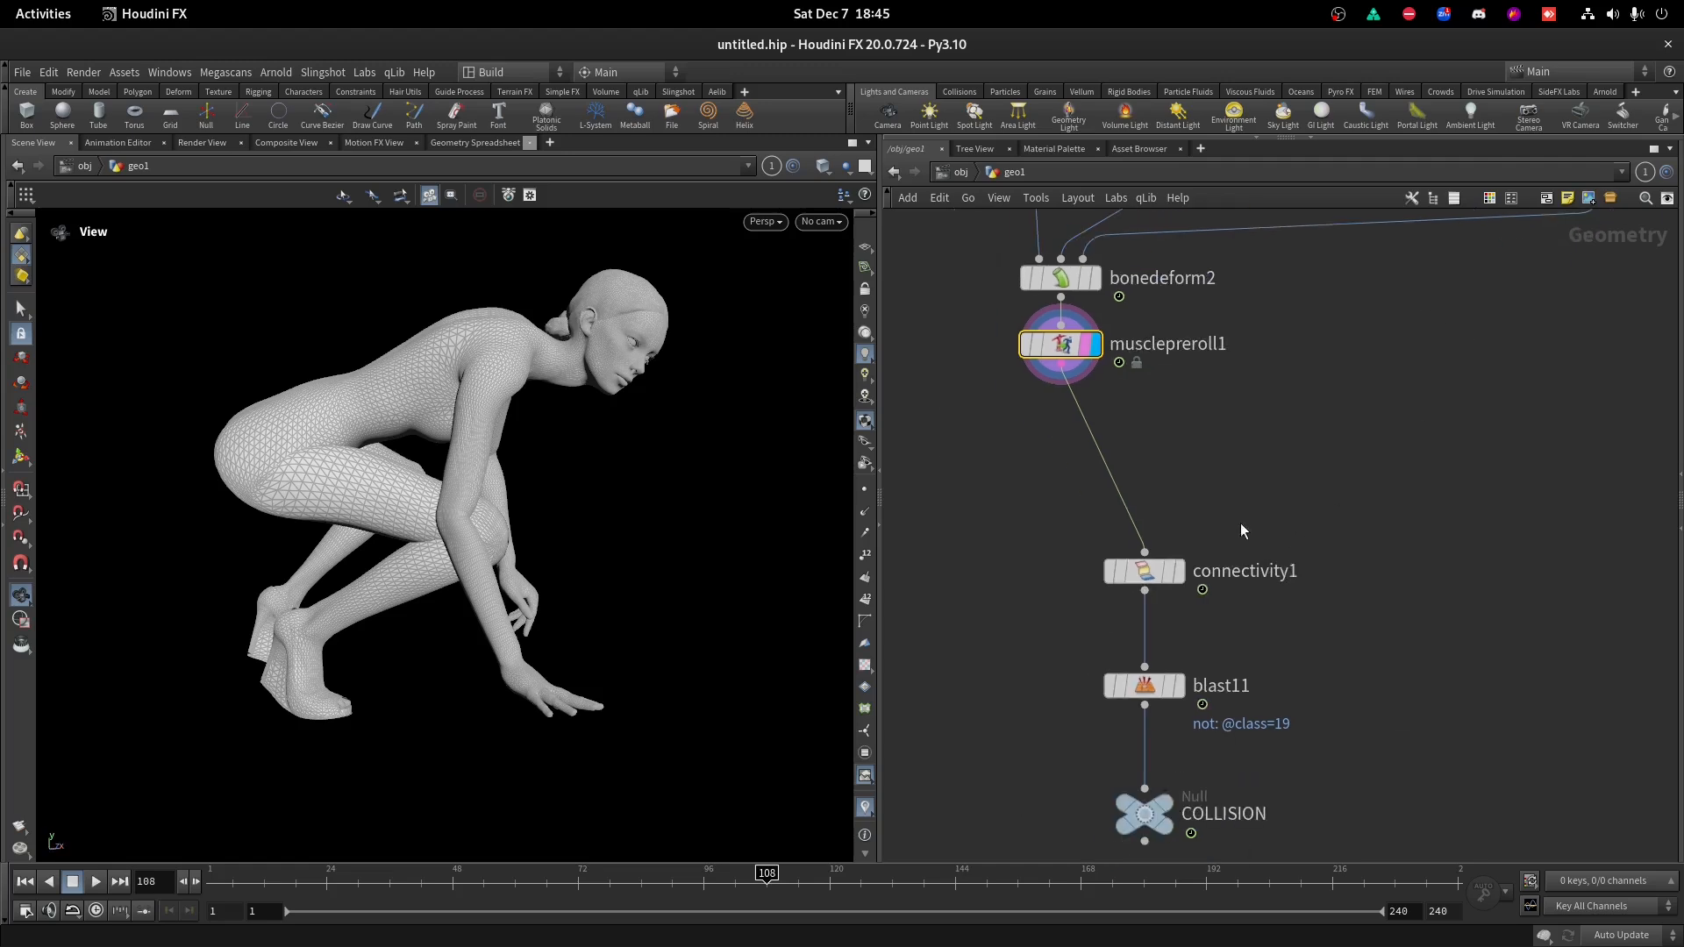
{"action": "middle_click_drag", "start_coordinate": [1014, 440], "coordinate": [1092, 386]}
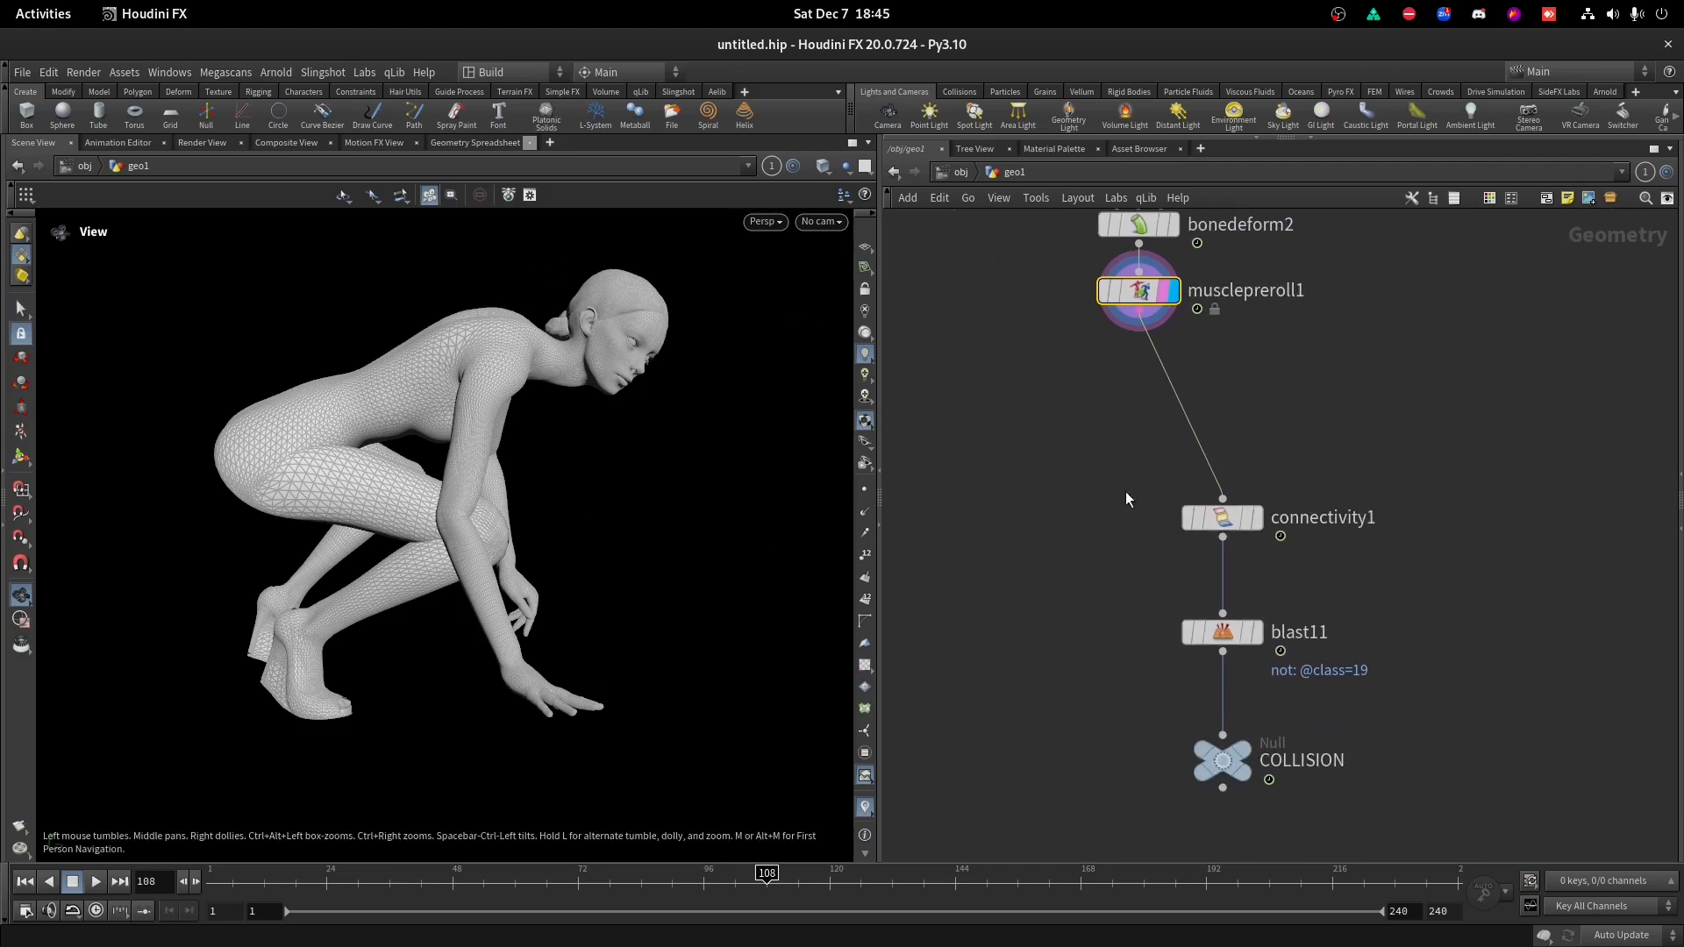
{"action": "middle_click_drag", "start_coordinate": [1108, 494], "coordinate": [1137, 542]}
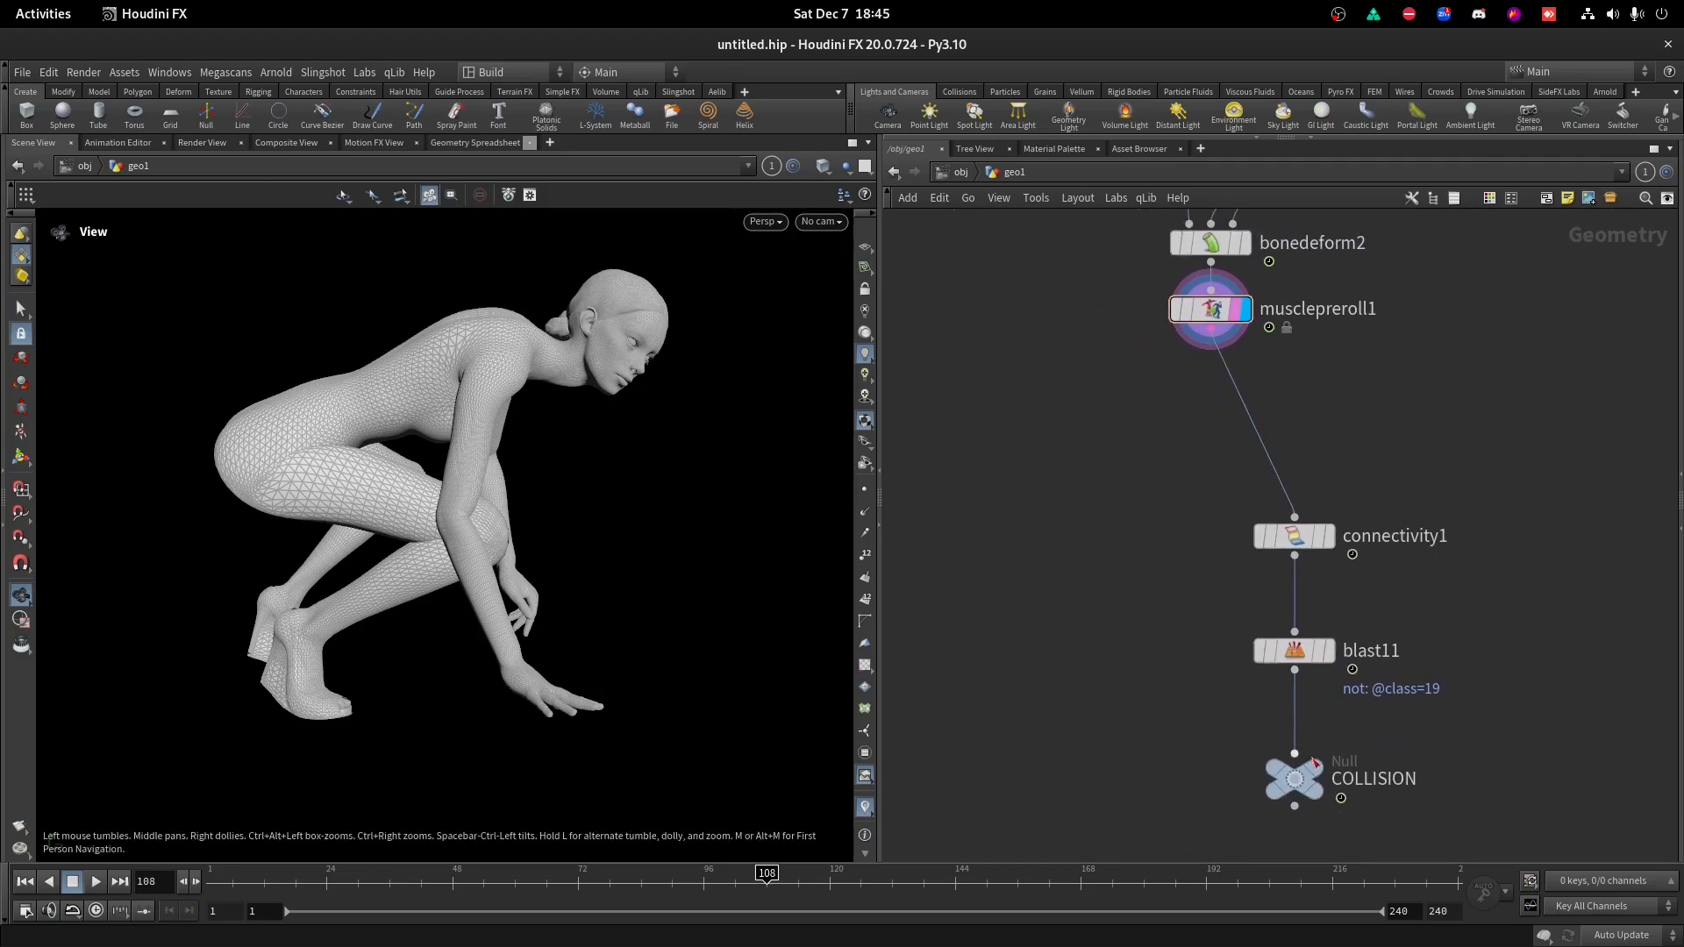
{"action": "left_click", "coordinate": [1315, 765]}
{"action": "scroll", "coordinate": [527, 527], "scroll_direction": "up", "scroll_amount": 10}
{"action": "left_click_drag", "start_coordinate": [569, 529], "coordinate": [624, 461]}
{"action": "scroll", "coordinate": [658, 430], "scroll_direction": "down", "scroll_amount": 5}
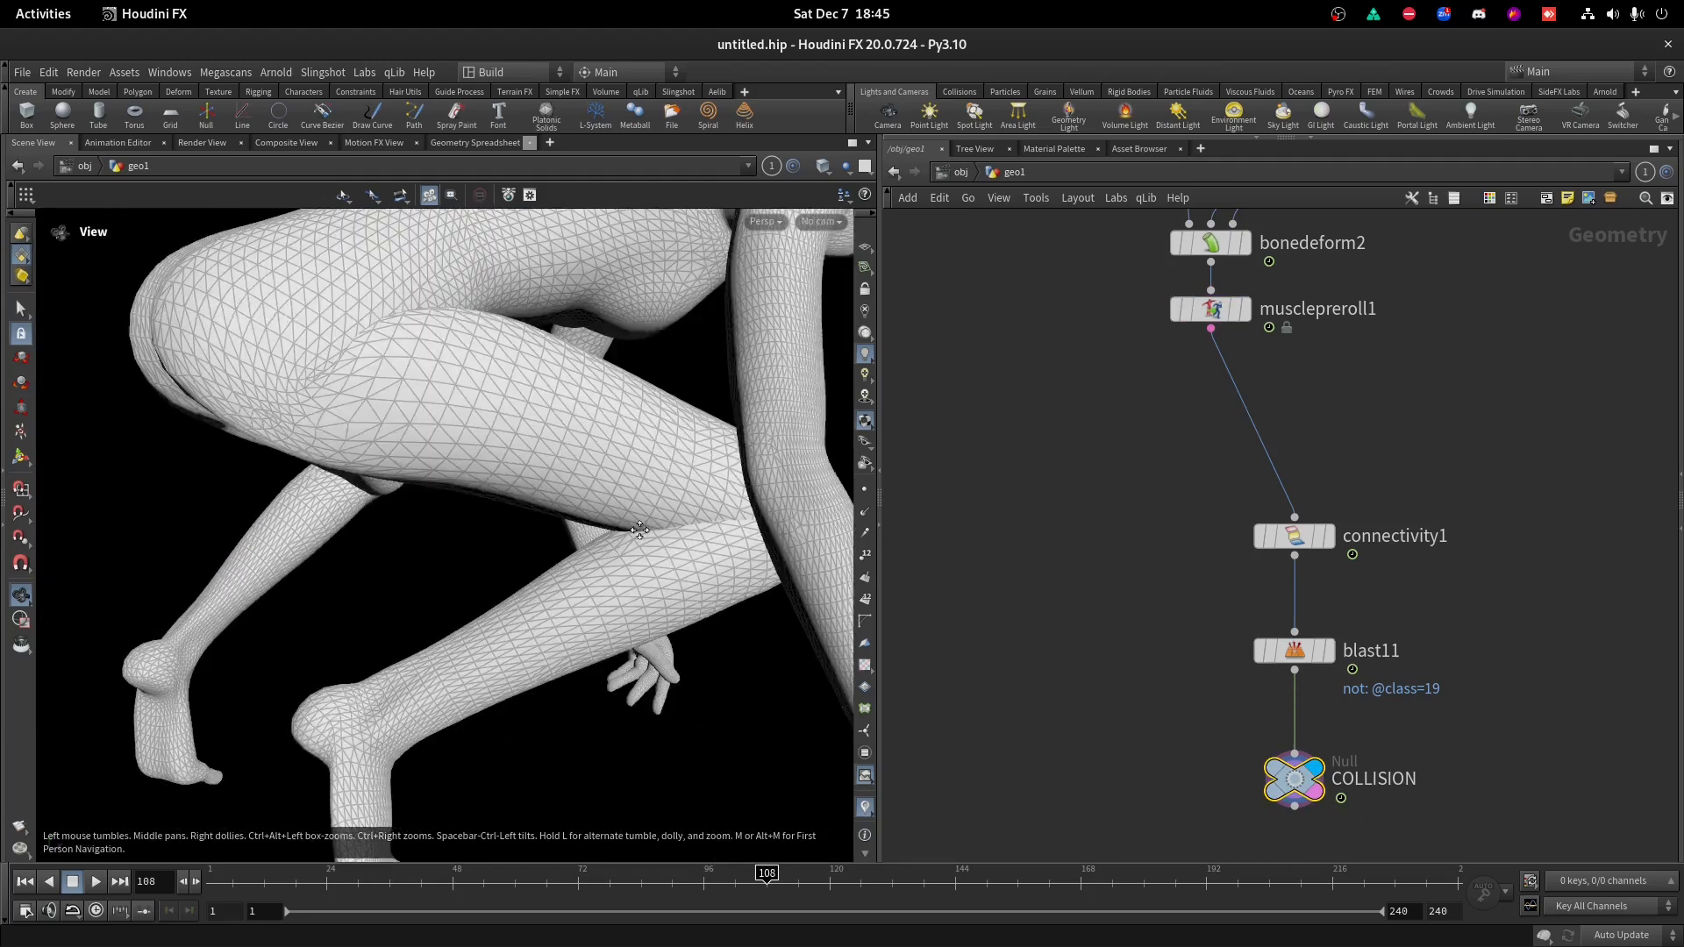
{"action": "middle_click_drag", "start_coordinate": [657, 430], "coordinate": [668, 474]}
Lay out the nodes from musclepreroll1 down to the COLLISION null in a straight column.
{"action": "scroll", "coordinate": [1218, 707], "scroll_direction": "down", "scroll_amount": 3}
{"action": "middle_click_drag", "start_coordinate": [1217, 707], "coordinate": [1198, 591]}
{"action": "left_click_drag", "start_coordinate": [1131, 313], "coordinate": [1259, 473]}
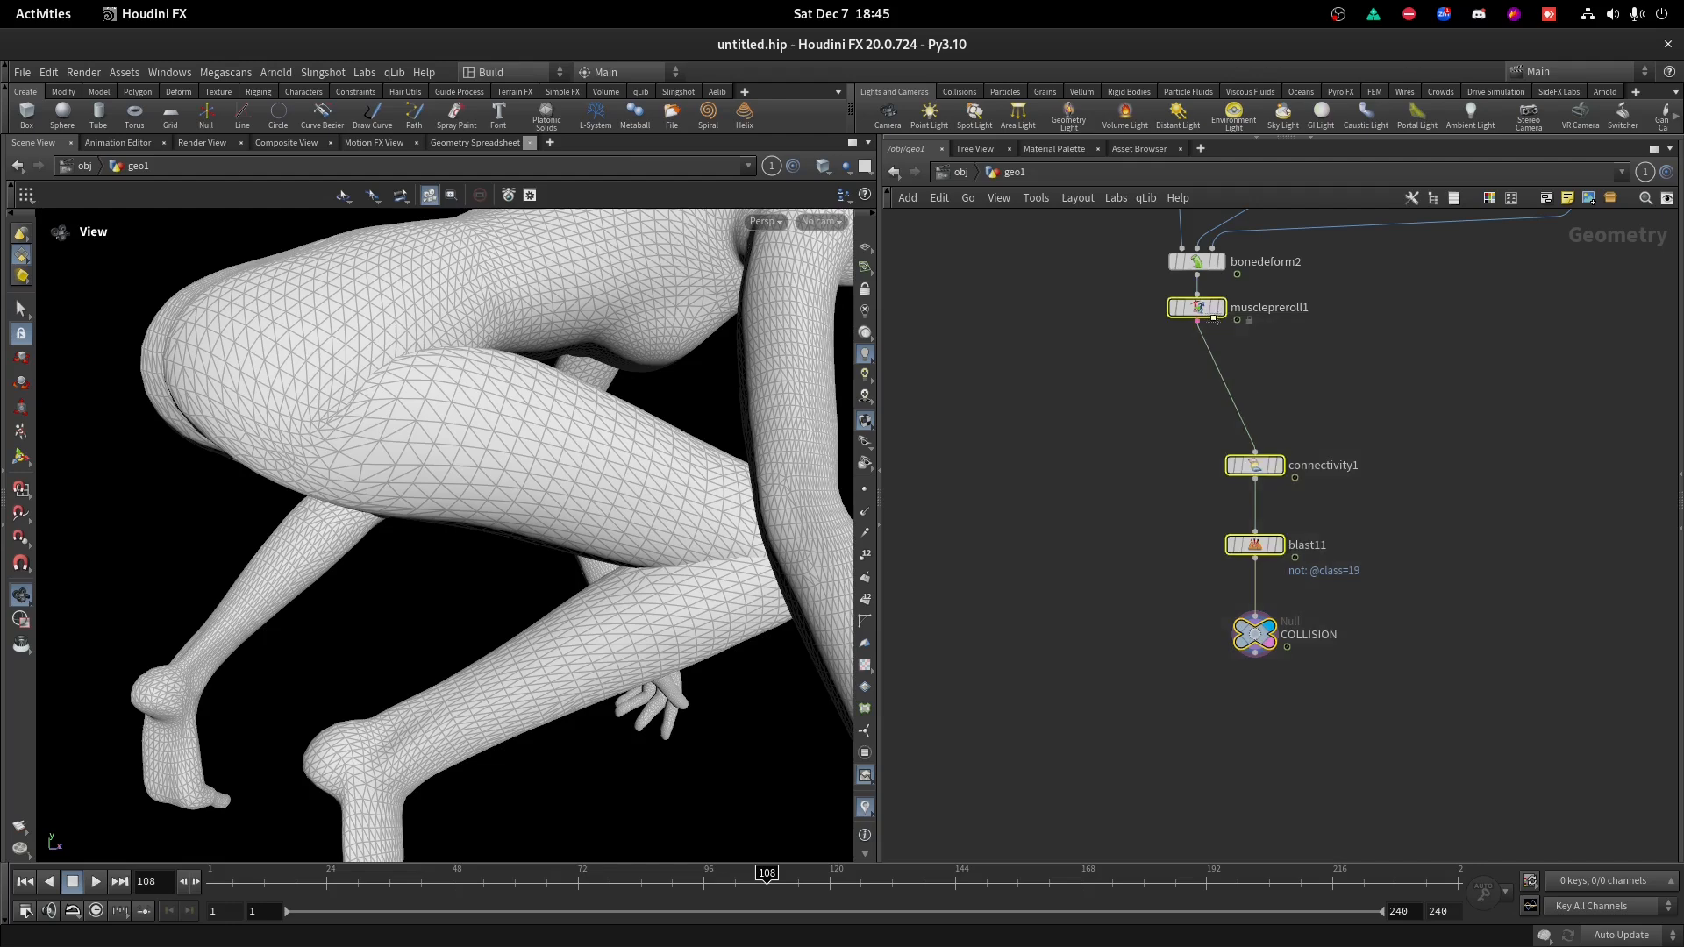
{"action": "key", "text": "l"}
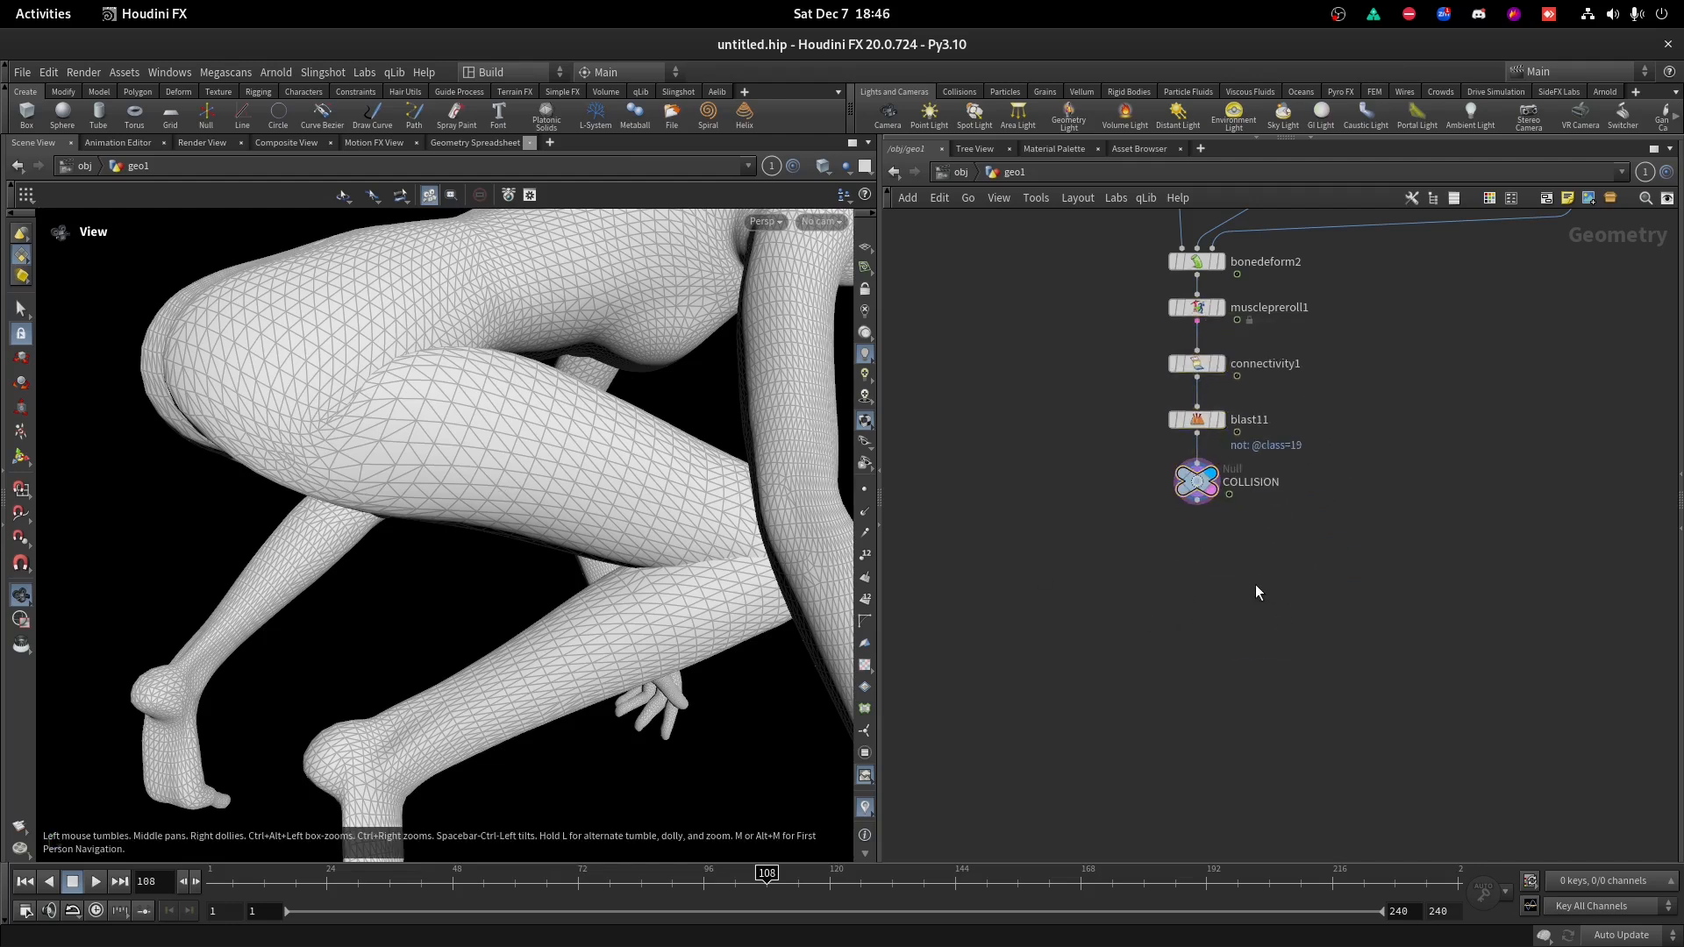
Add a For-Loop with Feedback block connected below the COLLISION null and display its Block Begin node.
{"action": "key", "text": "Tab"}
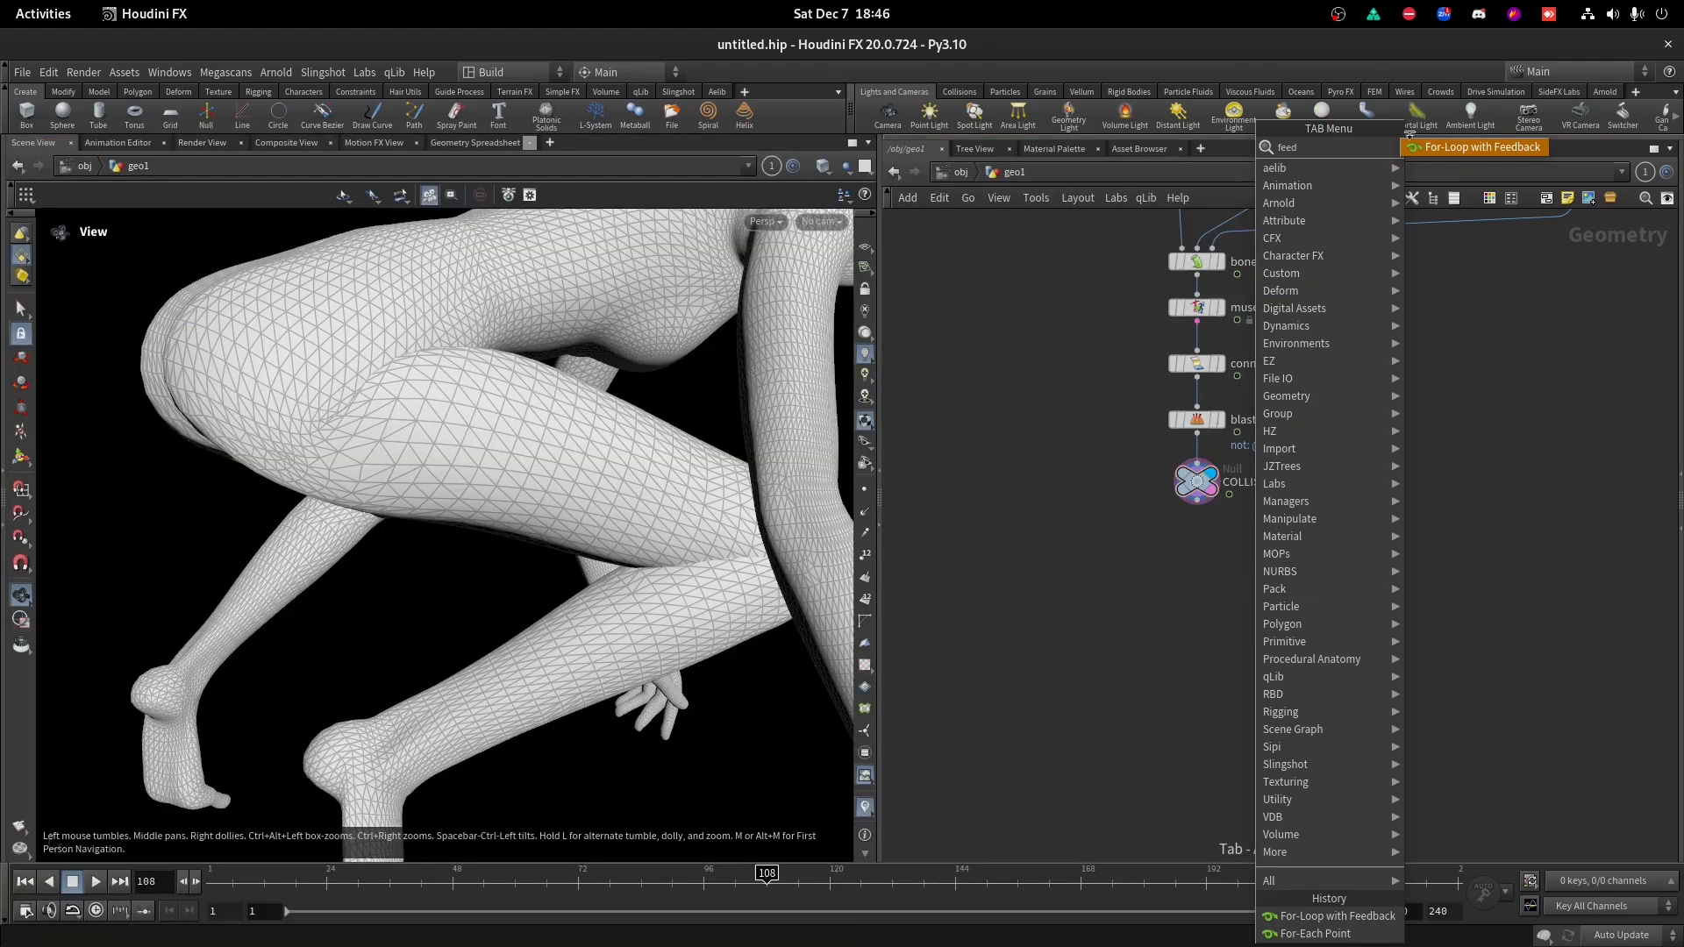
{"action": "key", "text": "Escape"}
{"action": "left_click", "coordinate": [1184, 542]}
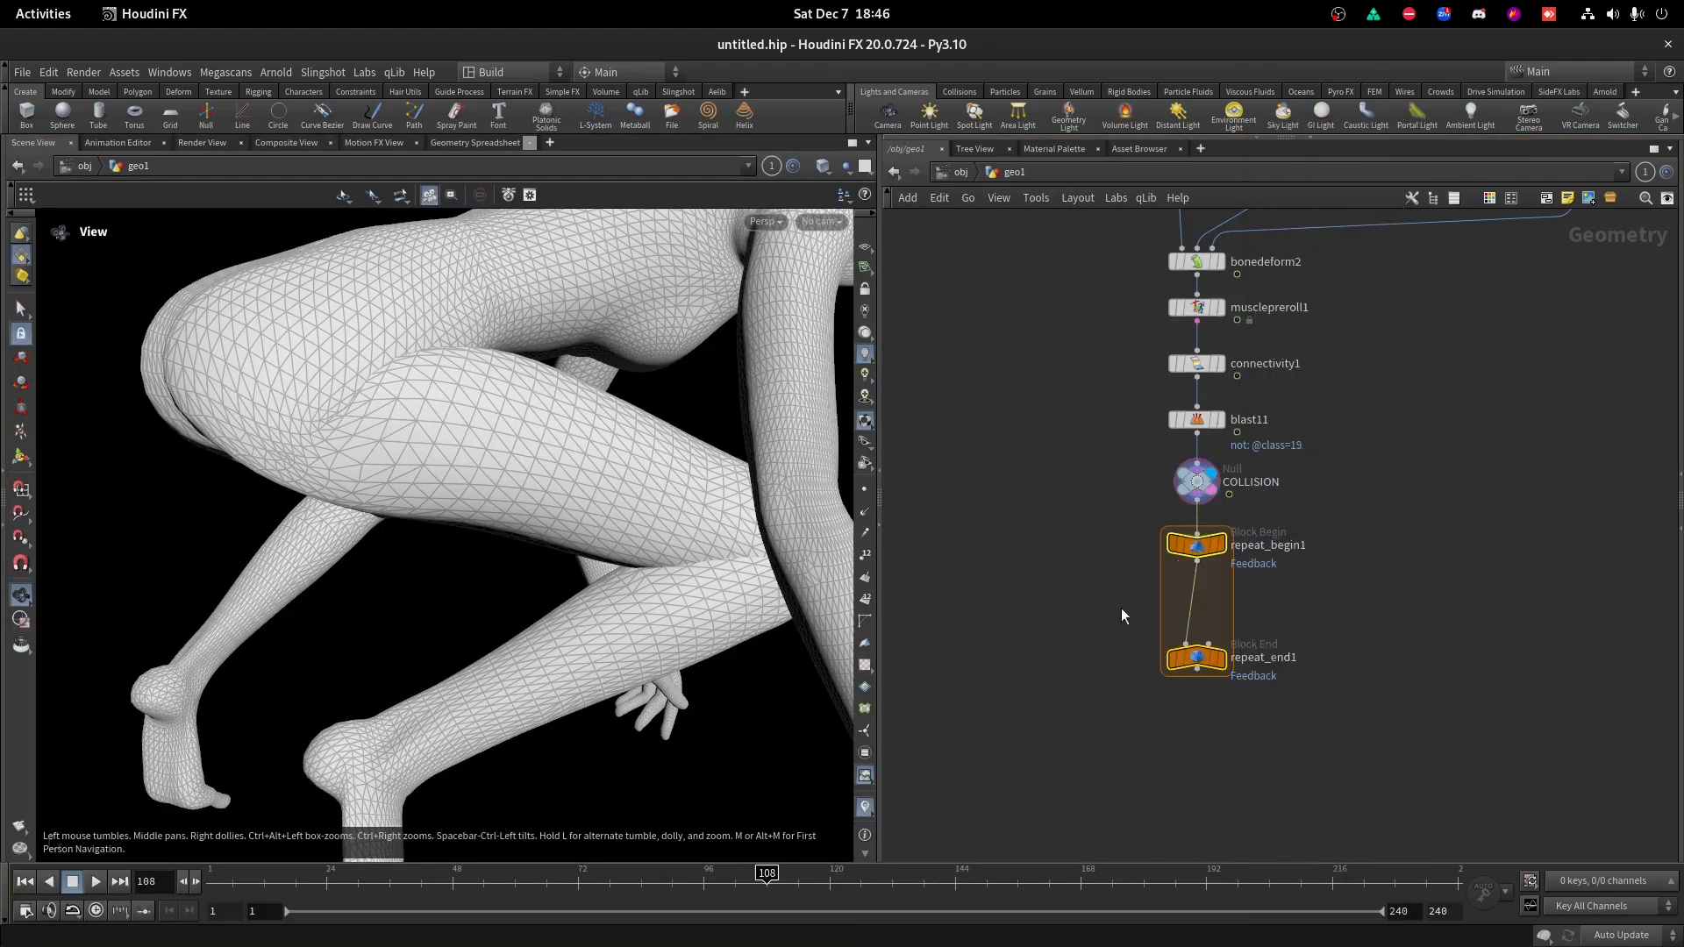
{"action": "scroll", "coordinate": [1213, 544], "scroll_direction": "up", "scroll_amount": 2}
{"action": "left_click", "coordinate": [1203, 532]}
{"action": "key", "text": "g"}
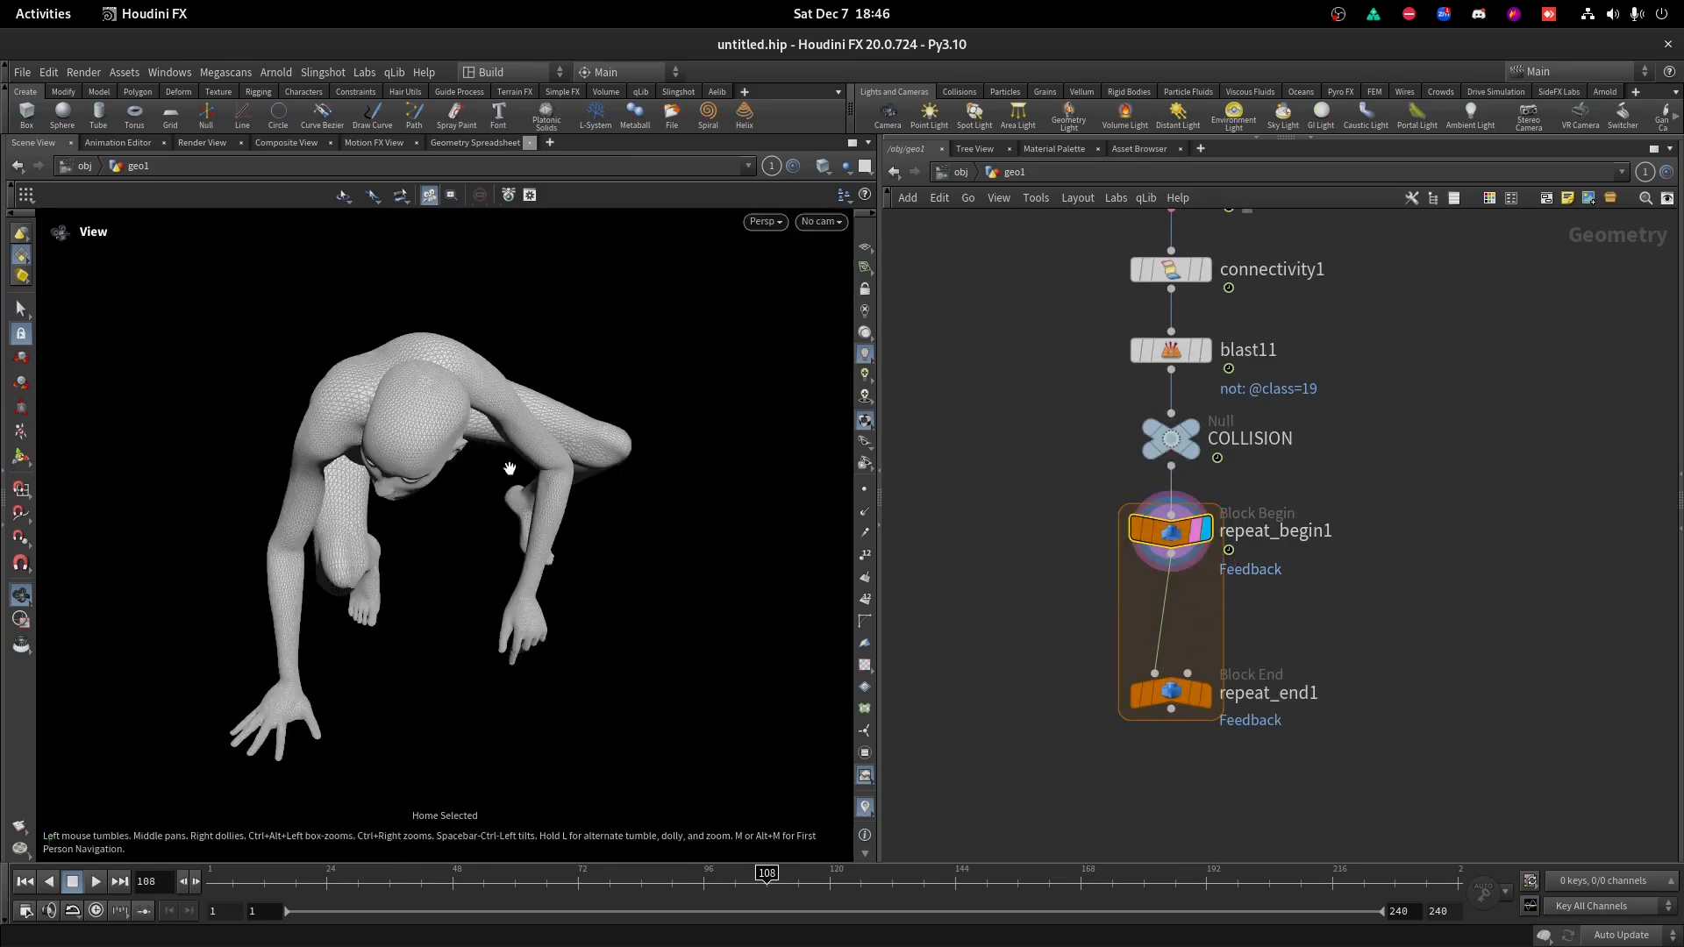
Show the node parameters over the network and move the Block End node farther down to make room.
{"action": "key", "text": "p"}
{"action": "left_click_drag", "start_coordinate": [1121, 625], "coordinate": [1128, 721]}
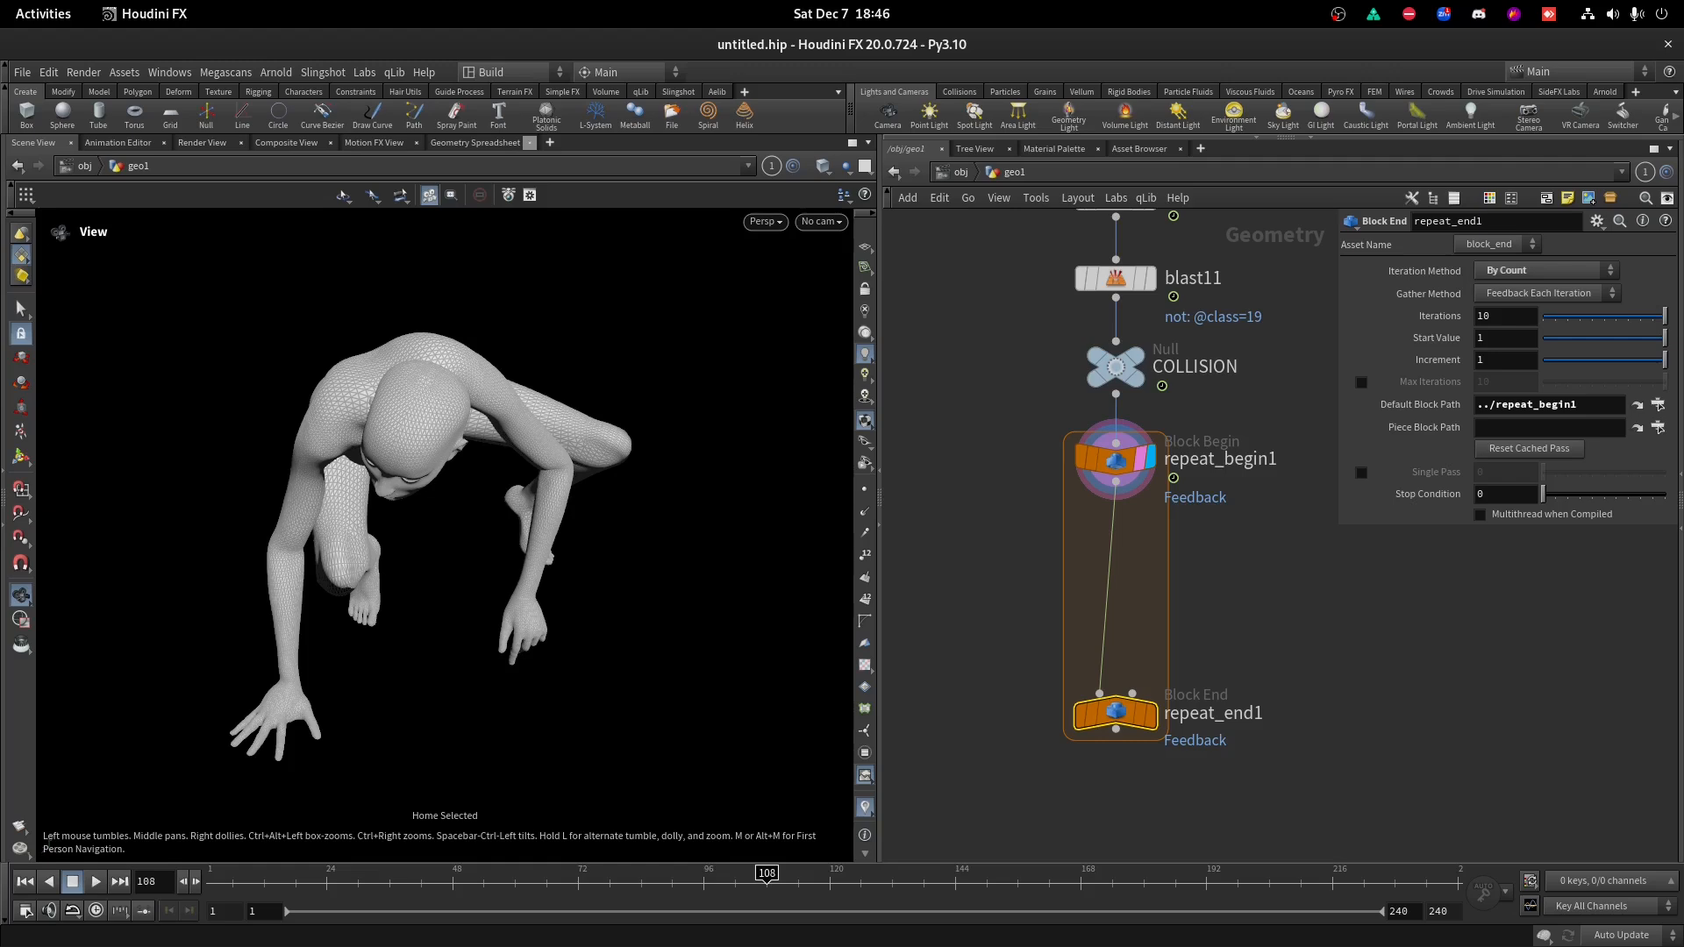
{"action": "key", "text": "alt+Tab"}
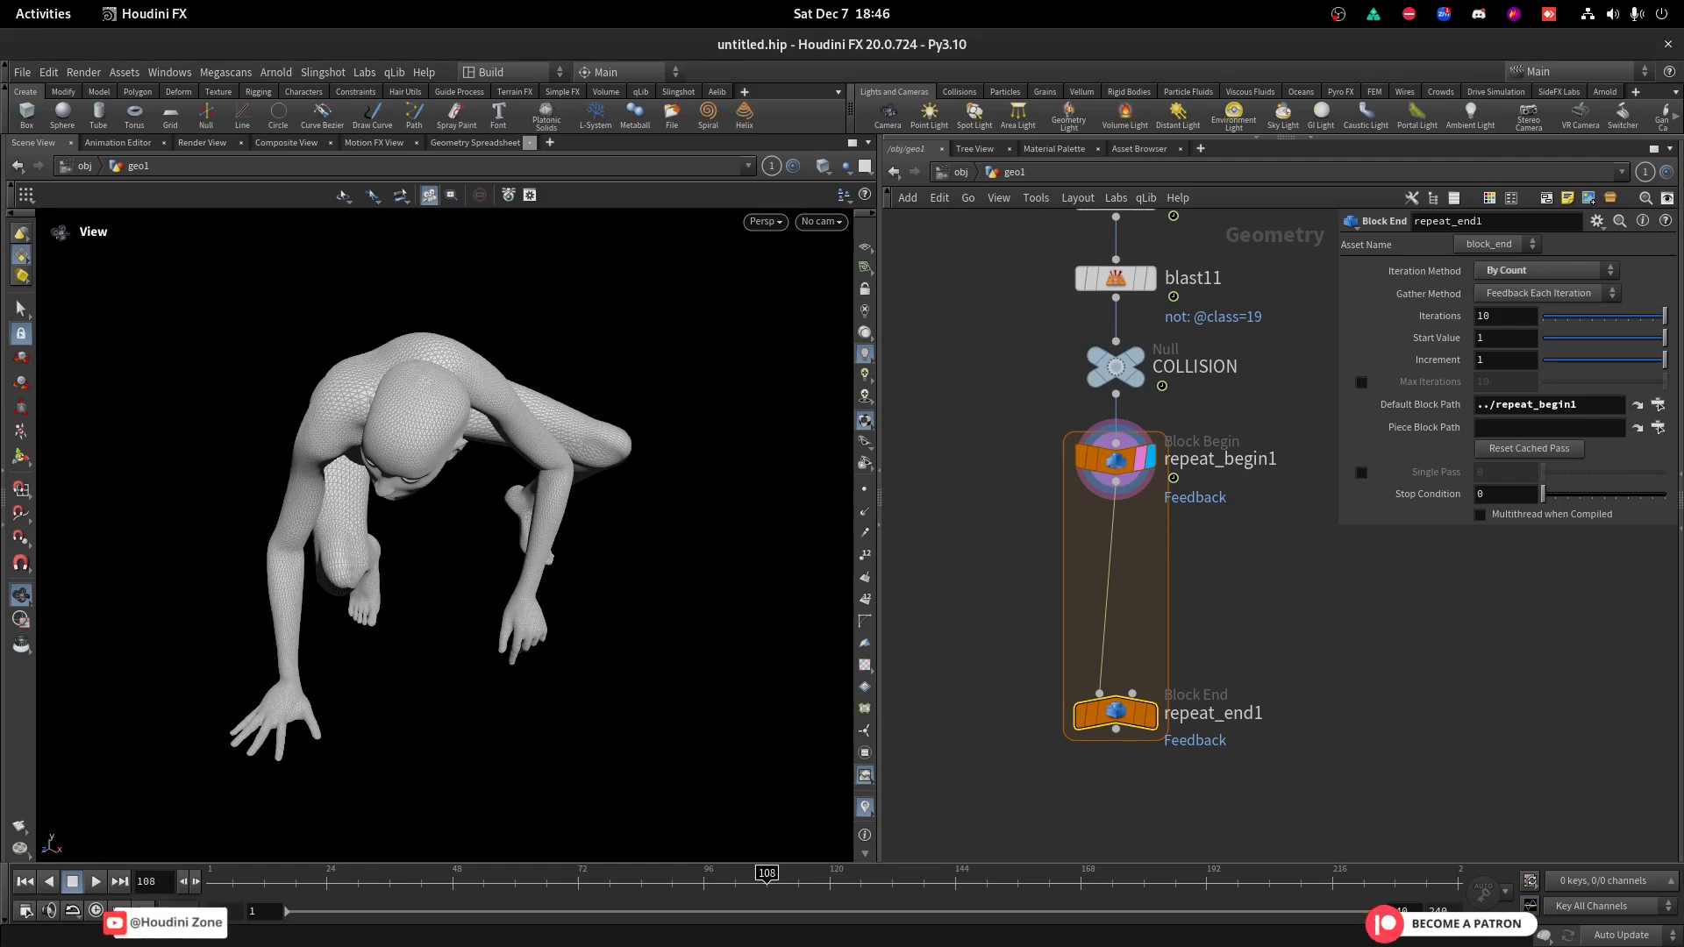
Duplicate the Block Begin node beside the original, fed by COLLISION, and display the copy.
{"action": "scroll", "coordinate": [1170, 556], "scroll_direction": "up", "scroll_amount": 2}
{"action": "left_click", "coordinate": [1093, 460]}
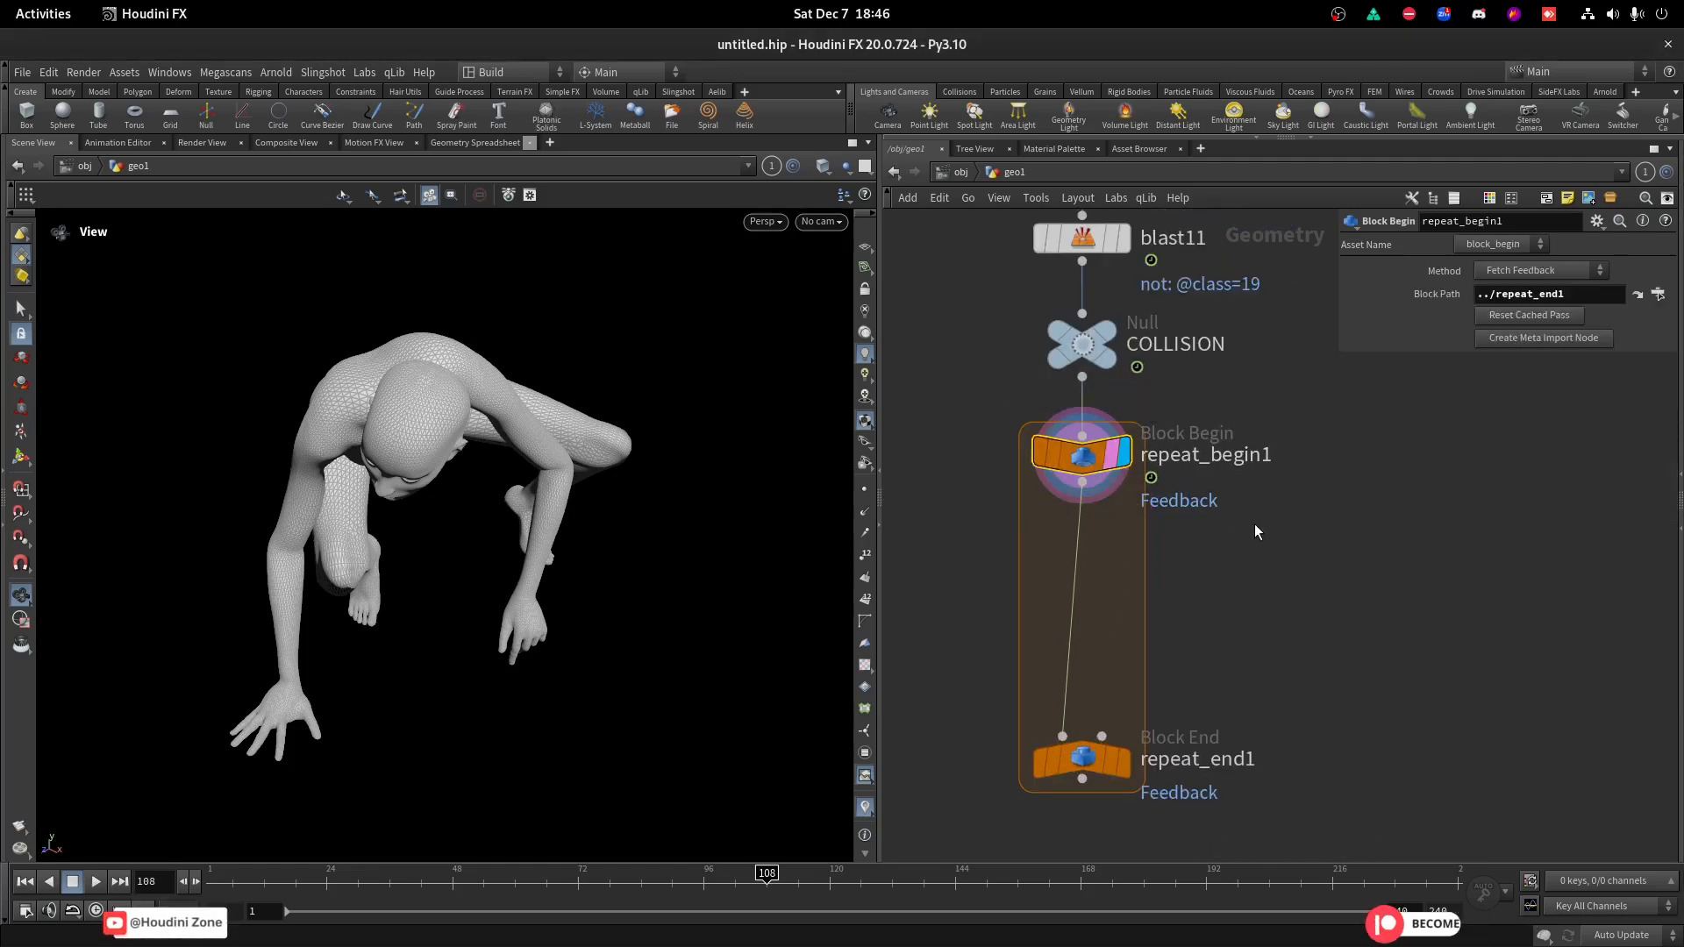
{"action": "scroll", "coordinate": [1130, 502], "scroll_direction": "down", "scroll_amount": 2}
{"action": "left_click_drag", "start_coordinate": [1053, 491], "coordinate": [1300, 491], "text": "alt"}
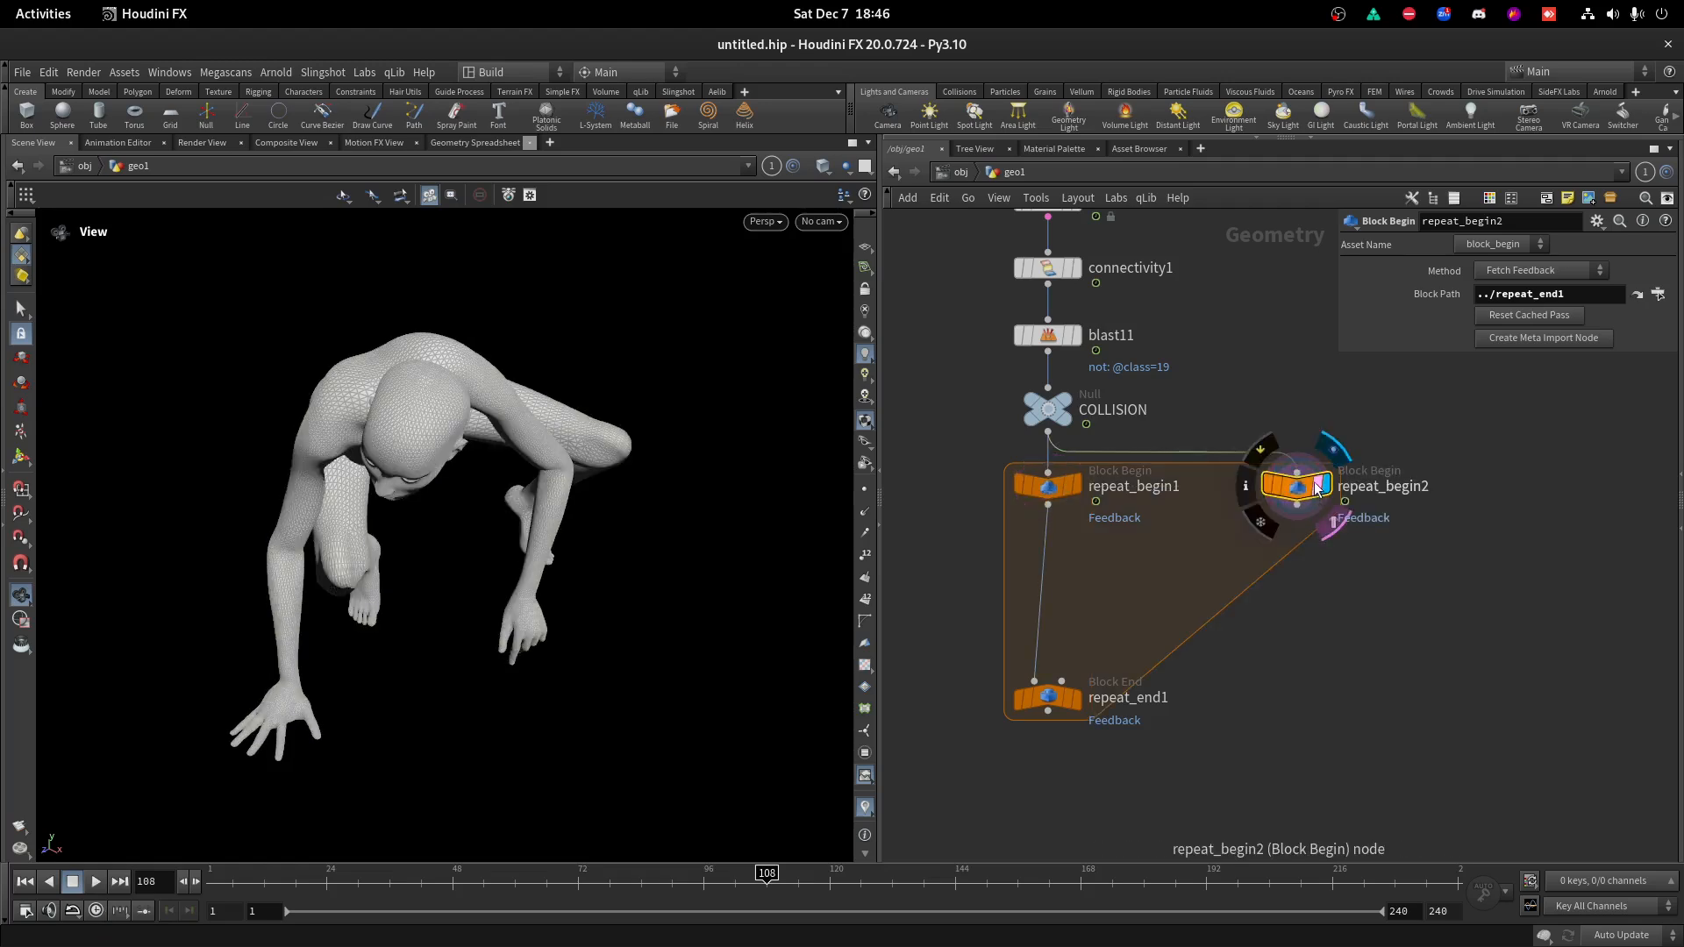
Insert a Null inside the loop after repeat_begin1 and rename it IN_GEO.
{"action": "scroll", "coordinate": [1266, 430], "scroll_direction": "down", "scroll_amount": 3}
{"action": "key", "text": "Tab"}
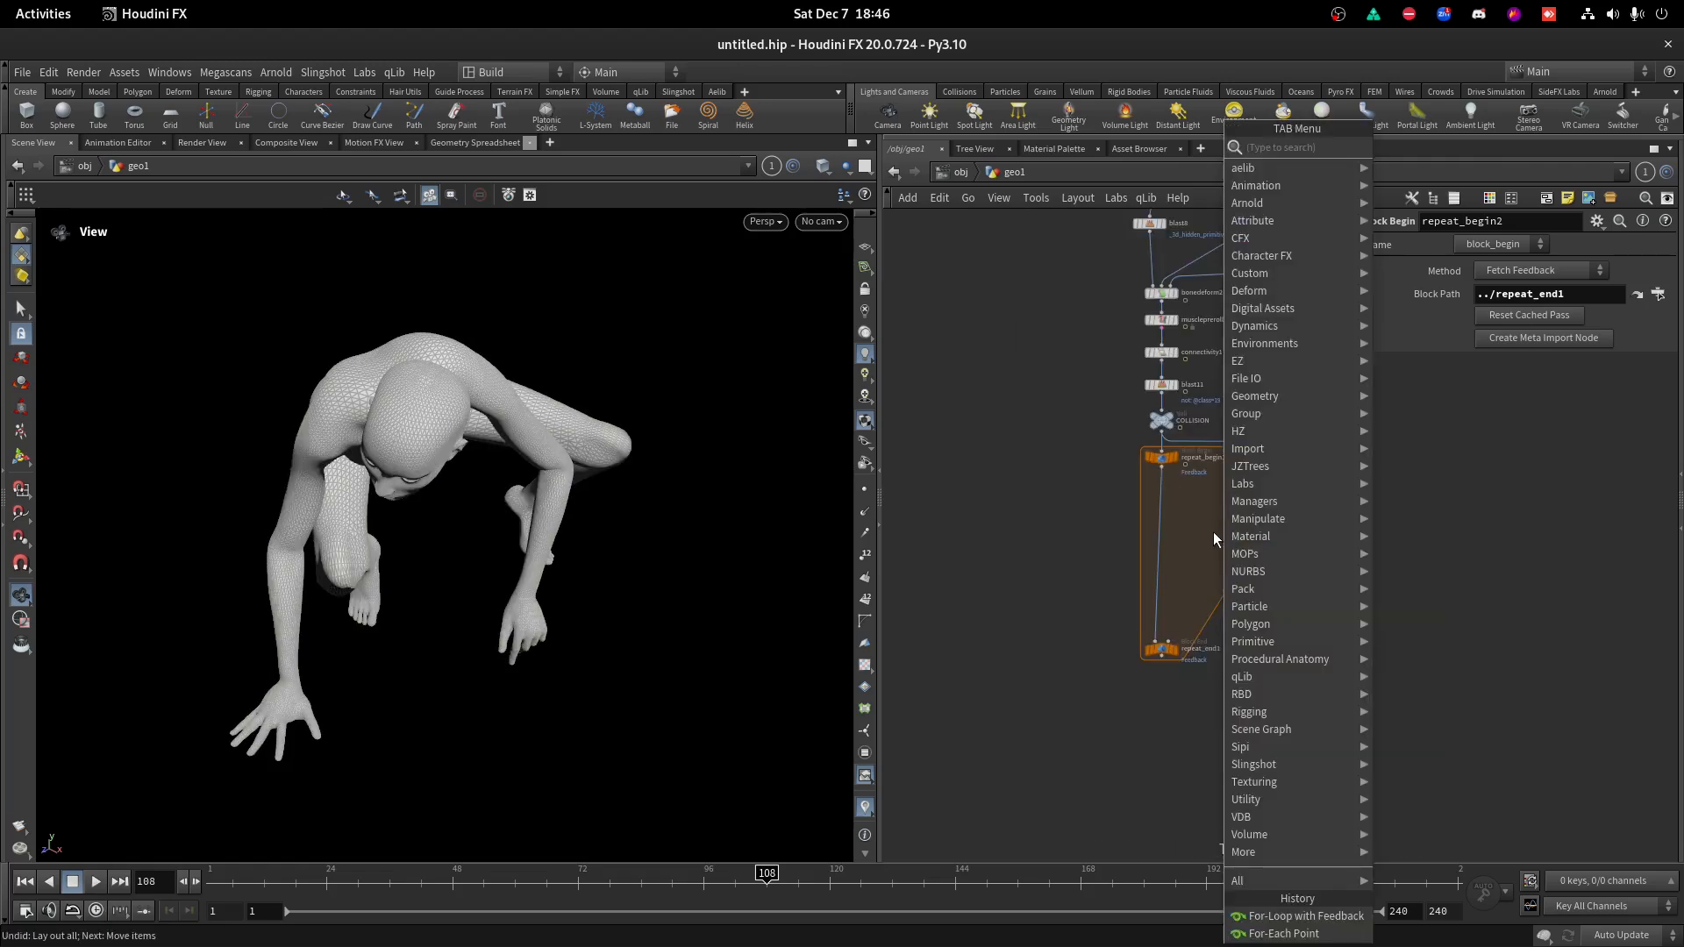
{"action": "type", "text": "null"}
{"action": "key", "text": "Return"}
{"action": "left_click", "coordinate": [1146, 512]}
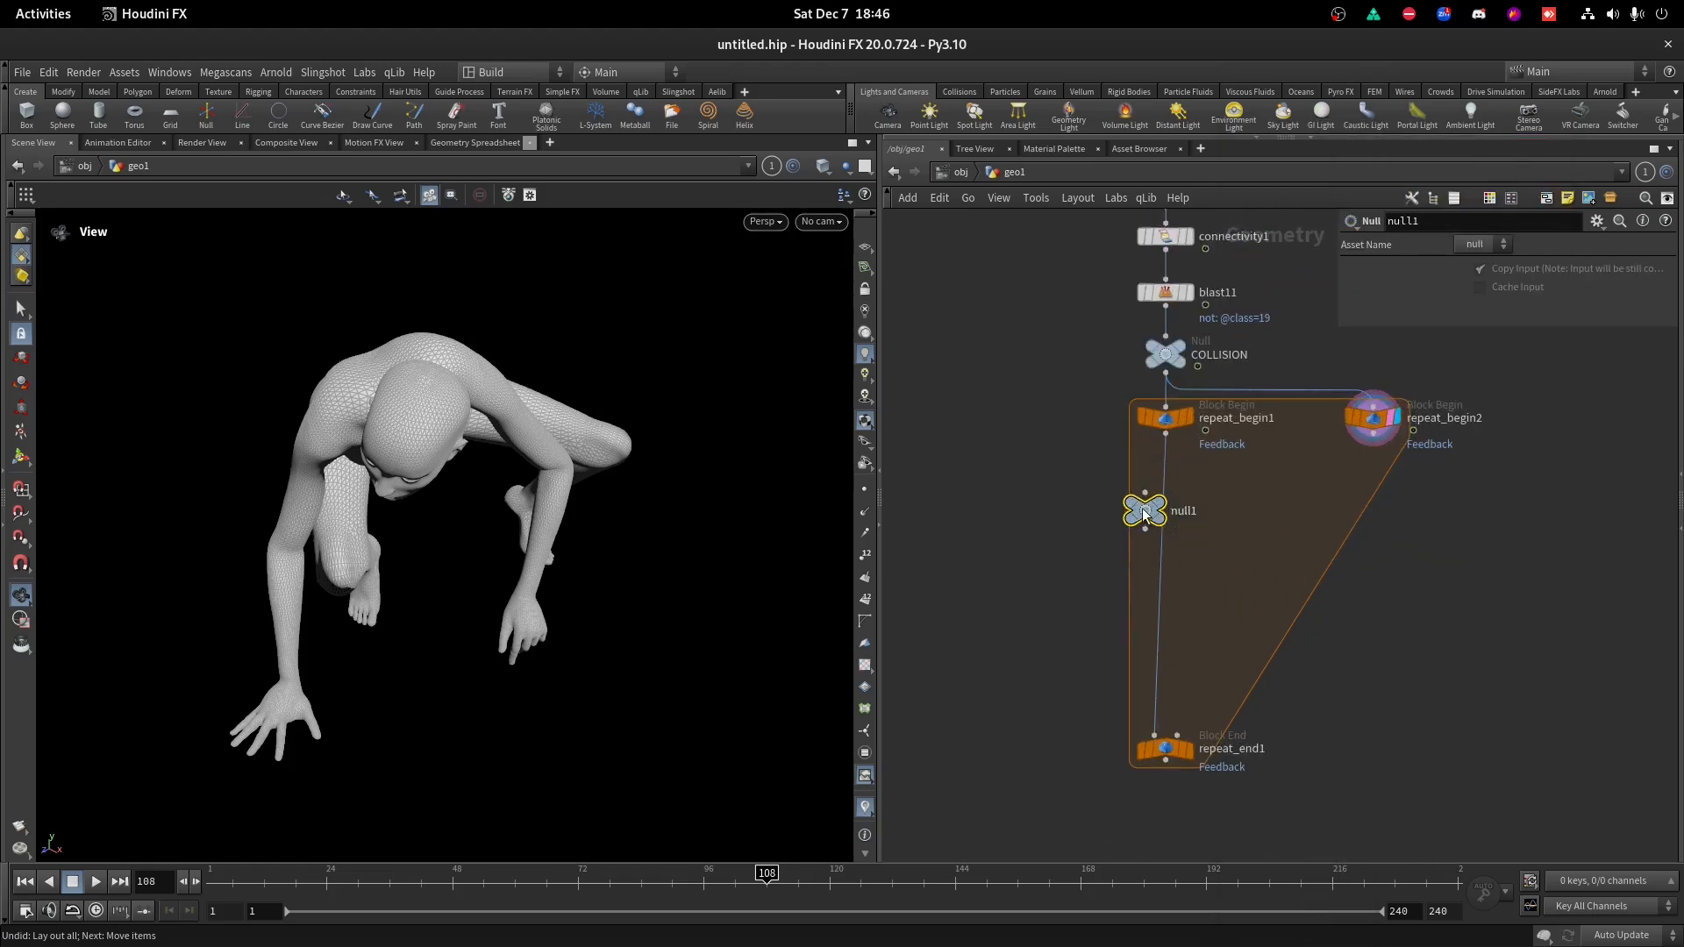
{"action": "left_click", "coordinate": [1174, 500]}
{"action": "double_click", "coordinate": [1198, 511]}
{"action": "type", "text": "IN_GEO"}
{"action": "key", "text": "Return"}
Examine the folded legs and torso of the character from several sides with repeat_begin2 displayed.
{"action": "left_click", "coordinate": [1397, 419]}
{"action": "scroll", "coordinate": [1397, 427], "scroll_direction": "up", "scroll_amount": 2}
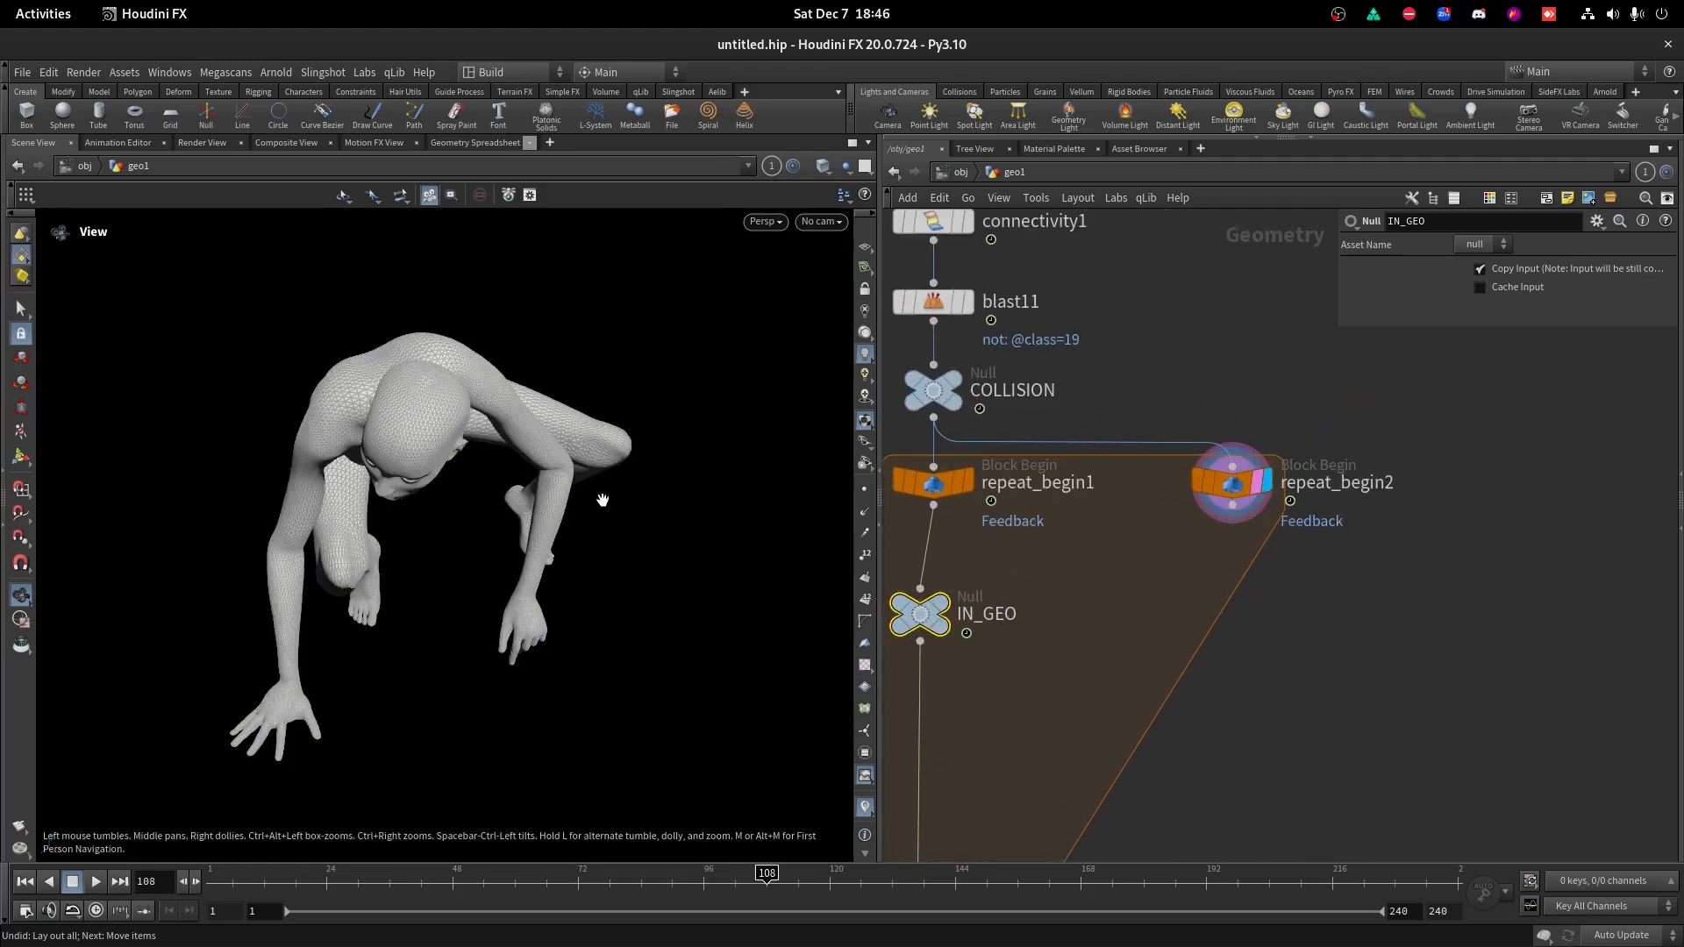
{"action": "left_click_drag", "start_coordinate": [606, 478], "coordinate": [523, 433]}
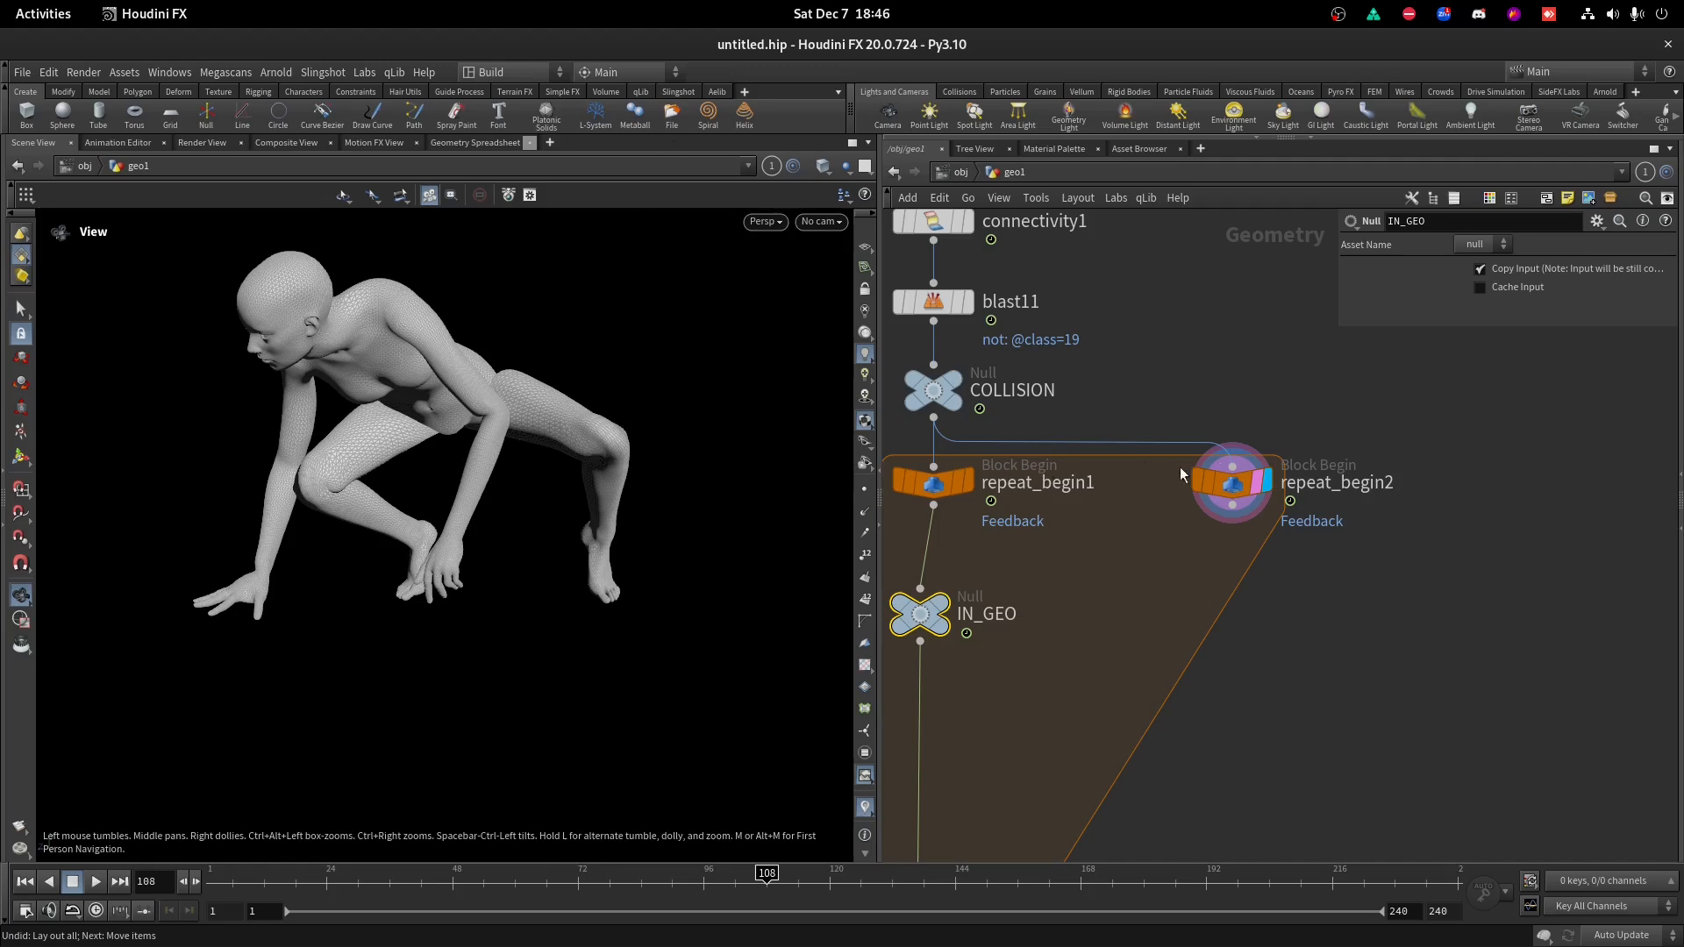
{"action": "left_click", "coordinate": [954, 390]}
{"action": "mouse_move", "coordinate": [544, 488]}
{"action": "left_mouse_down"}
{"action": "mouse_move", "coordinate": [629, 387]}
{"action": "mouse_move", "coordinate": [563, 475]}
{"action": "left_mouse_up"}
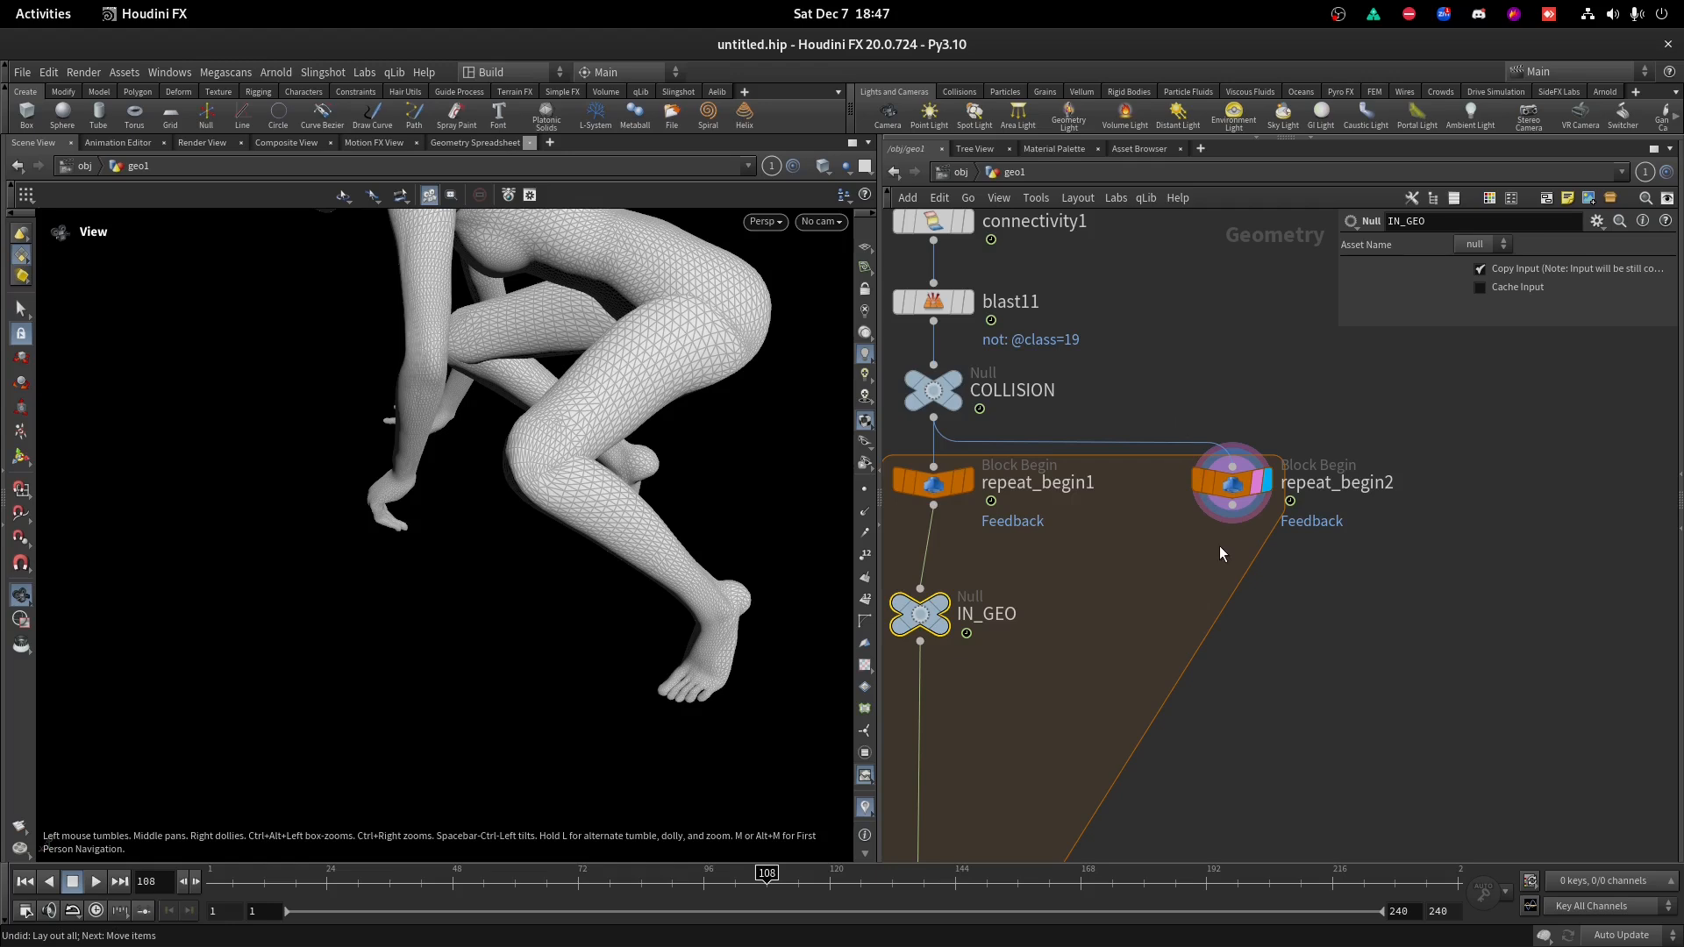
{"action": "key", "text": "f"}
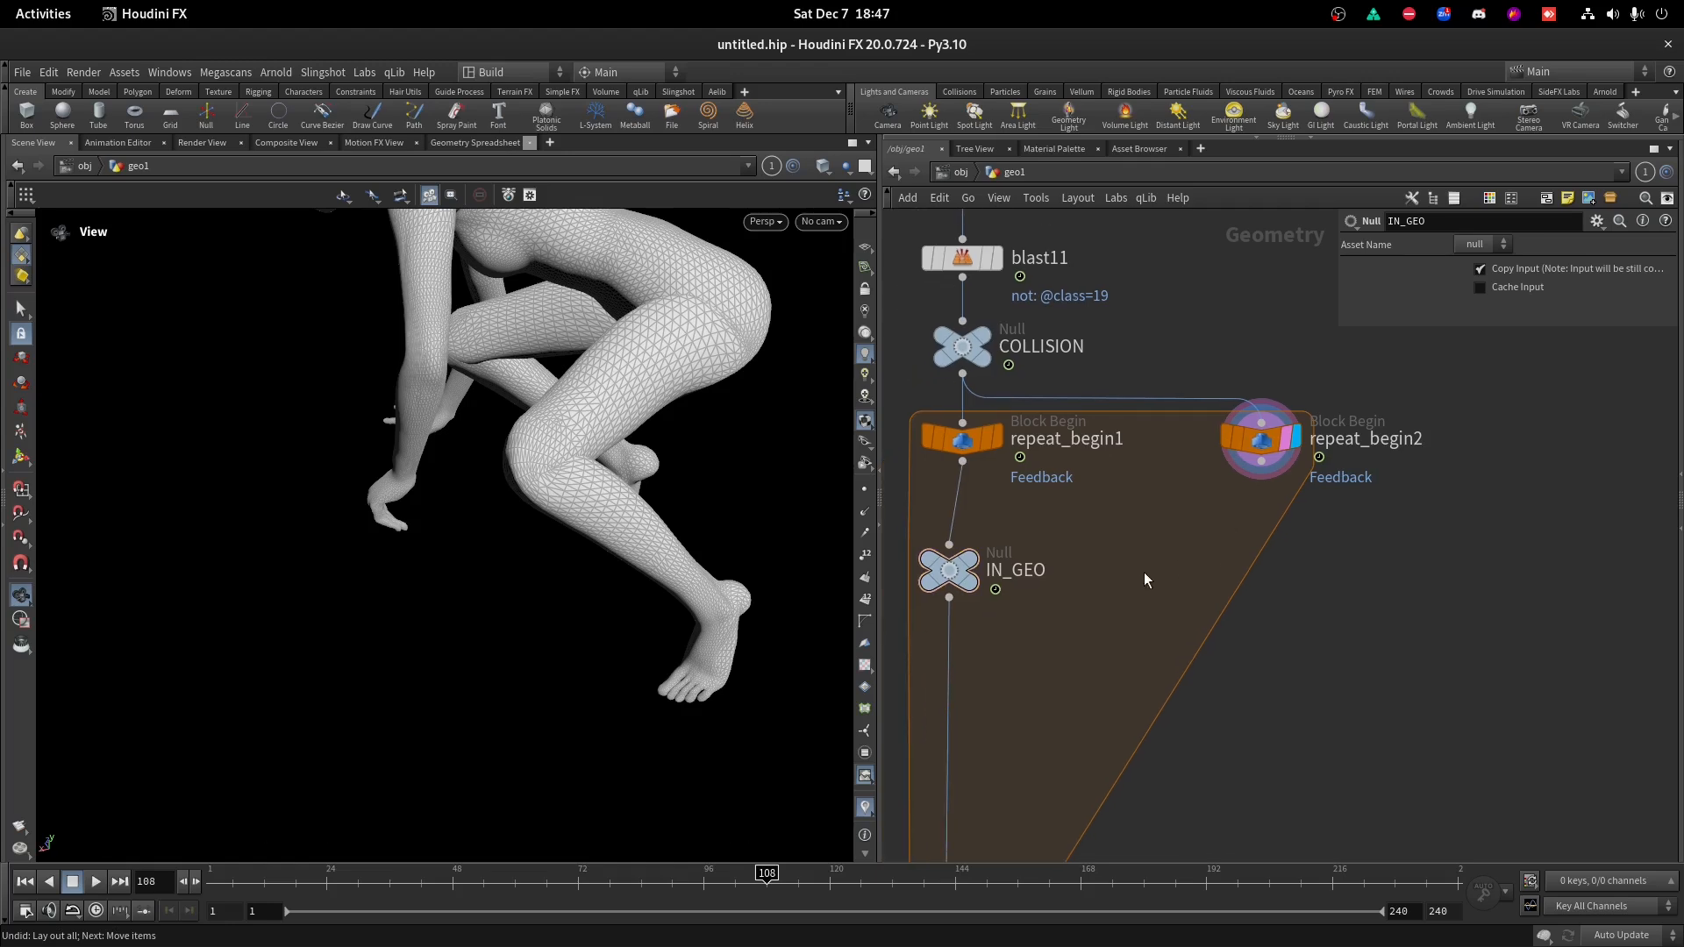
Add a PolyFill node inside the loop, fed by repeat_begin2.
{"action": "key", "text": "Tab"}
{"action": "type", "text": "poly"}
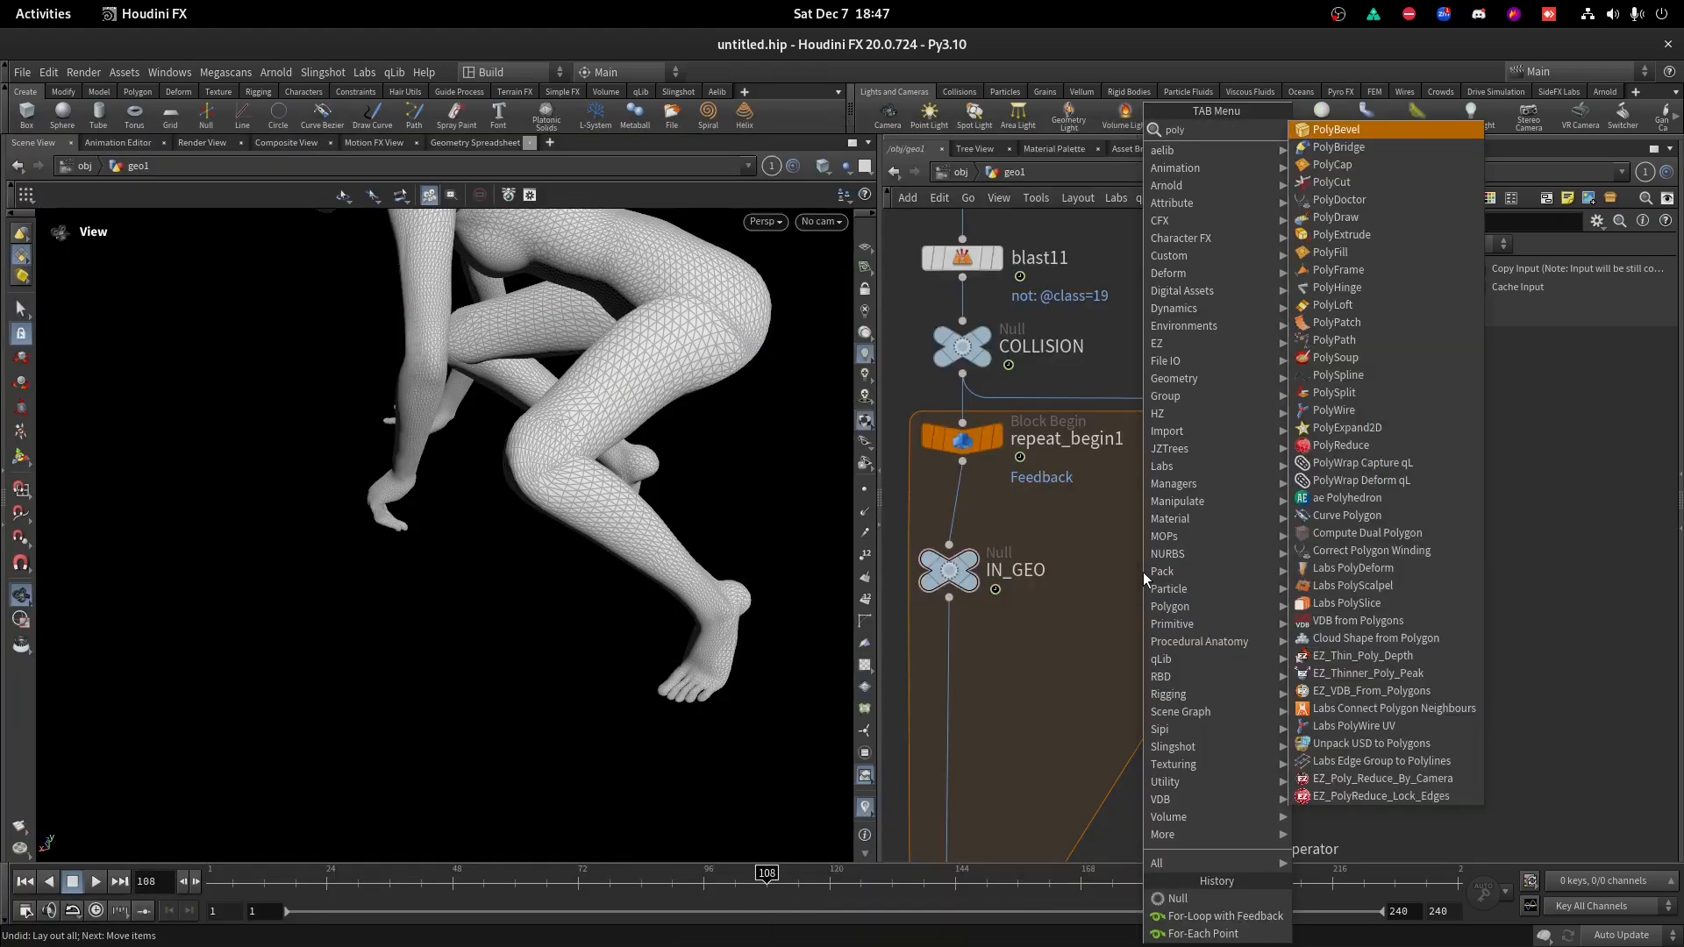
{"action": "key", "text": "Down"}
{"action": "key", "text": "Down"}
{"action": "key", "text": "Down"}
{"action": "key", "text": "Down"}
{"action": "key", "text": "Down"}
{"action": "key", "text": "Down"}
{"action": "key", "text": "Down"}
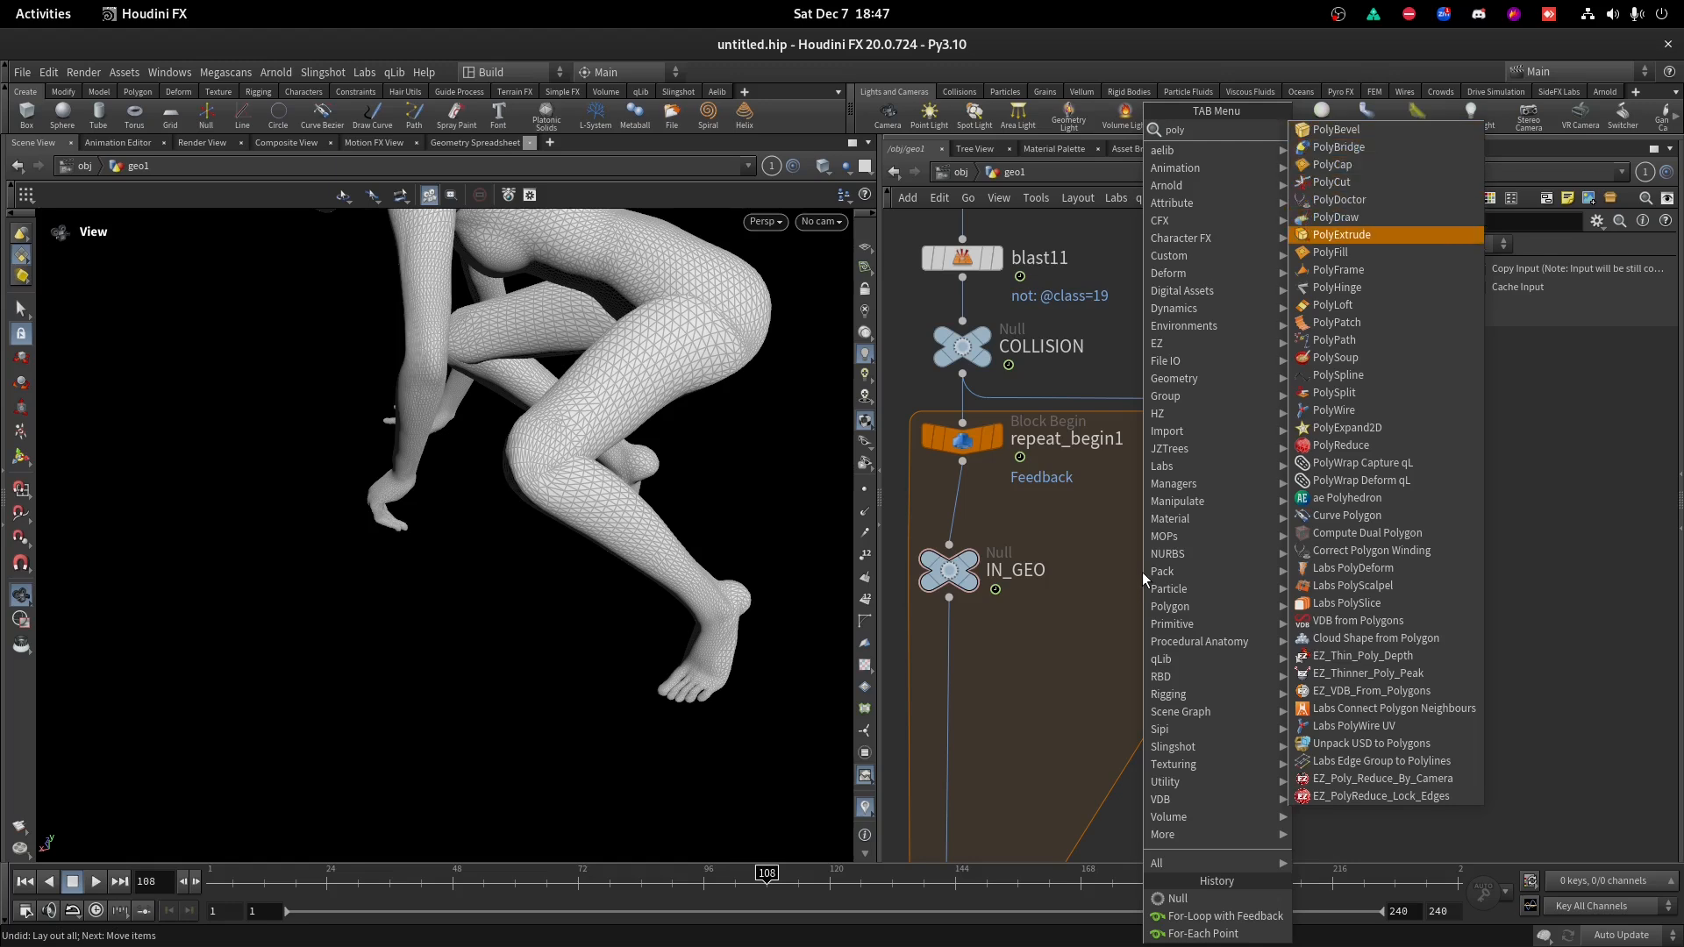
{"action": "key", "text": "Return"}
{"action": "left_click", "coordinate": [1210, 635]}
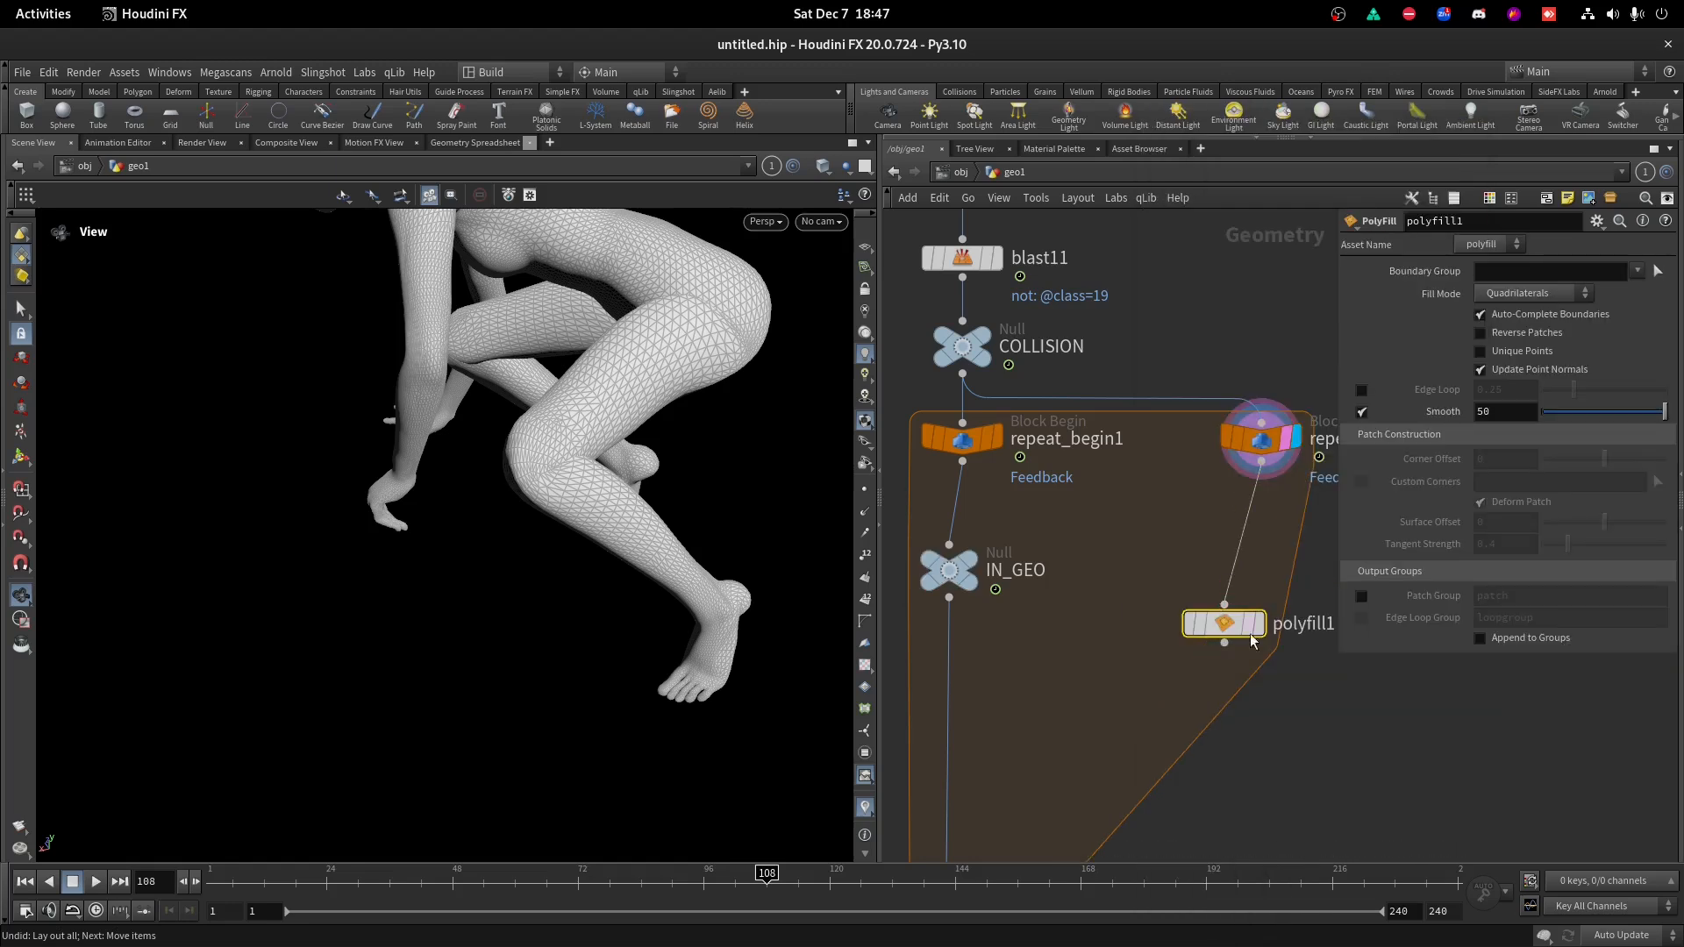
Display the PolyFill node and set its fill mode to Single Polygon.
{"action": "scroll", "coordinate": [1223, 624], "scroll_direction": "up", "scroll_amount": 4}
{"action": "left_click_drag", "start_coordinate": [564, 489], "coordinate": [816, 413]}
{"action": "left_click", "coordinate": [1482, 294]}
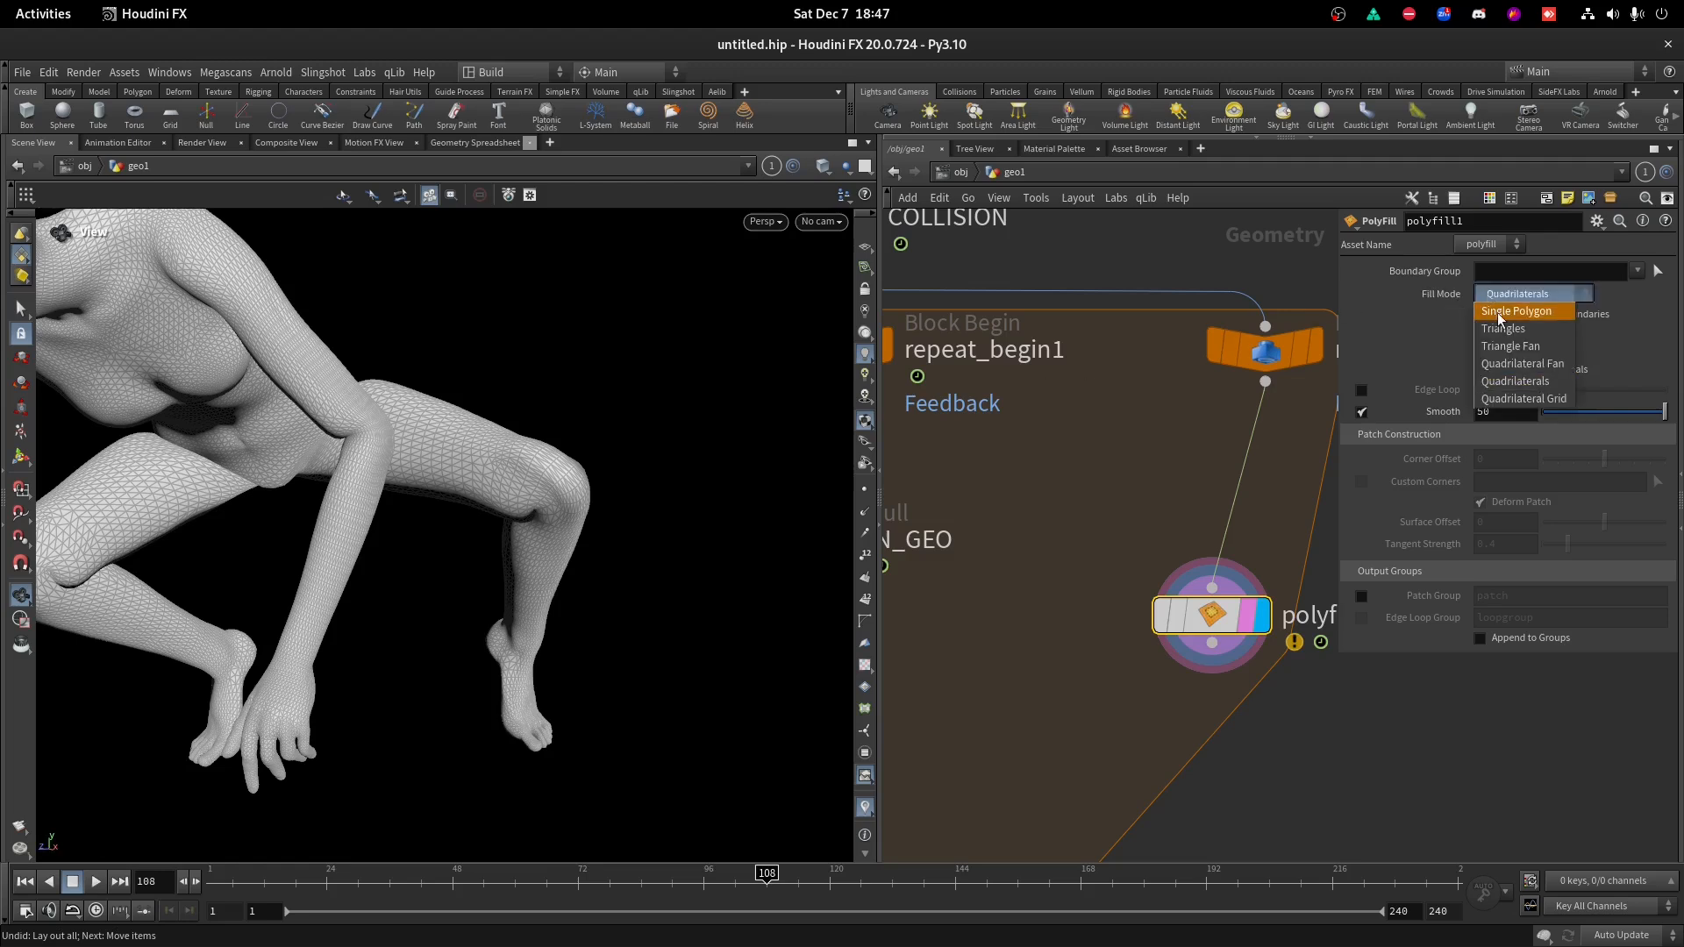
{"action": "left_click", "coordinate": [1499, 312]}
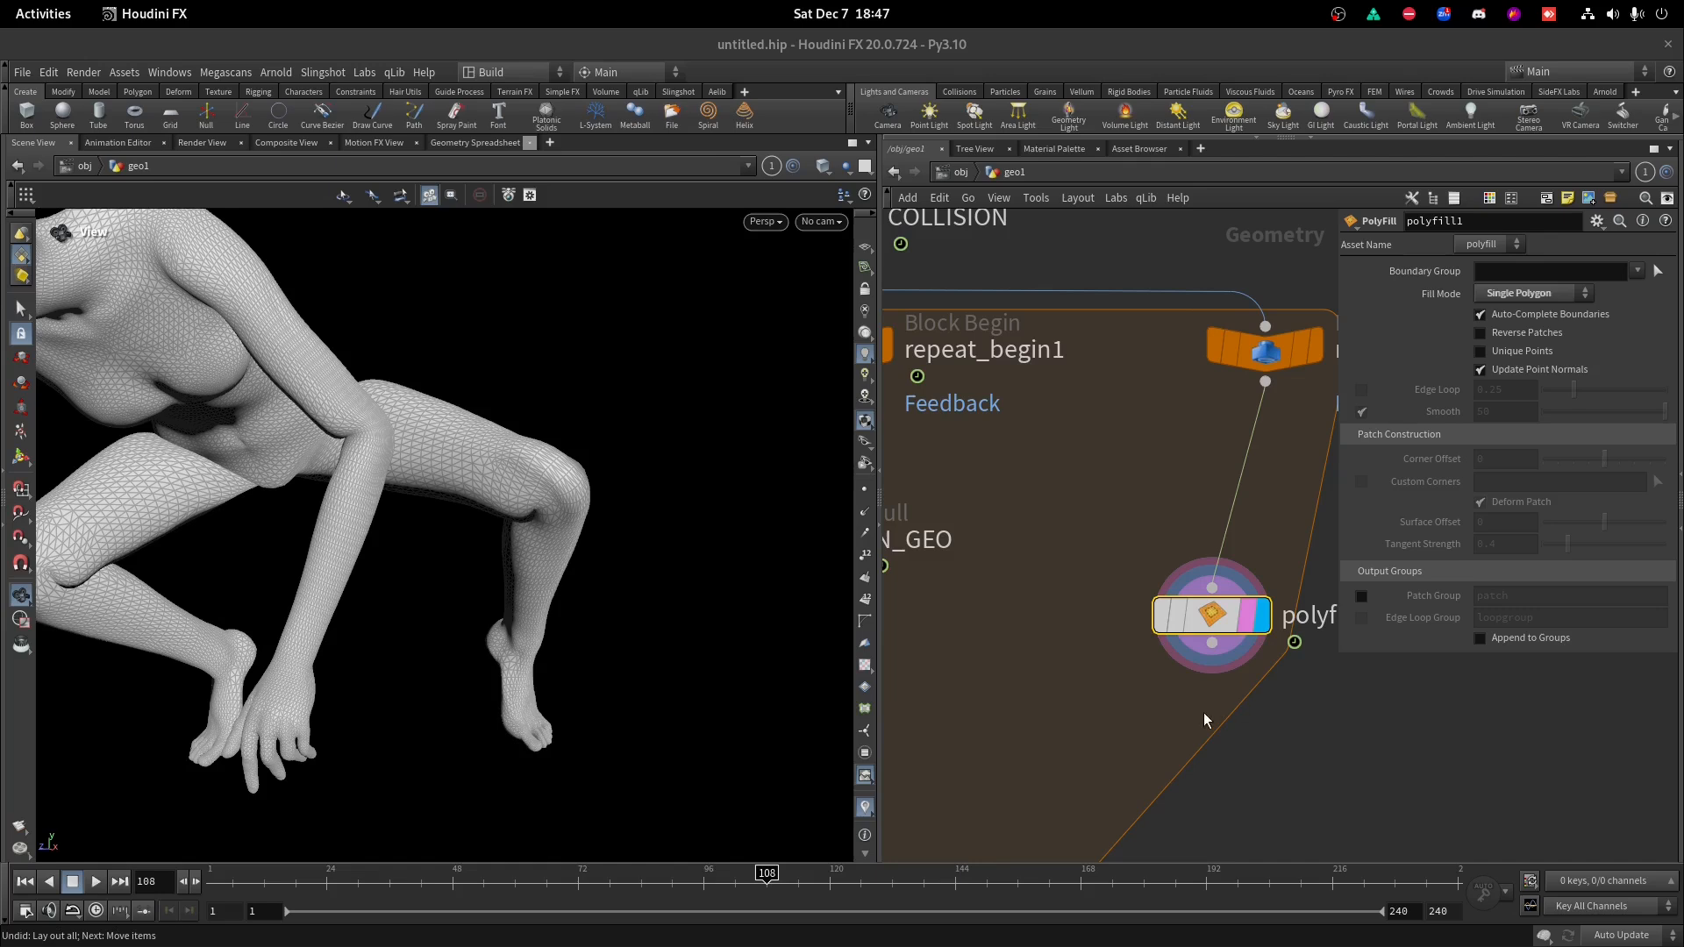
Add a VDB from Polygons node below polyfill1 and display it.
{"action": "middle_click_drag", "start_coordinate": [1208, 719], "coordinate": [1202, 576]}
{"action": "key", "text": "Tab"}
{"action": "type", "text": "vdb fr"}
{"action": "key", "text": "Down"}
{"action": "key", "text": "Down"}
{"action": "key", "text": "Return"}
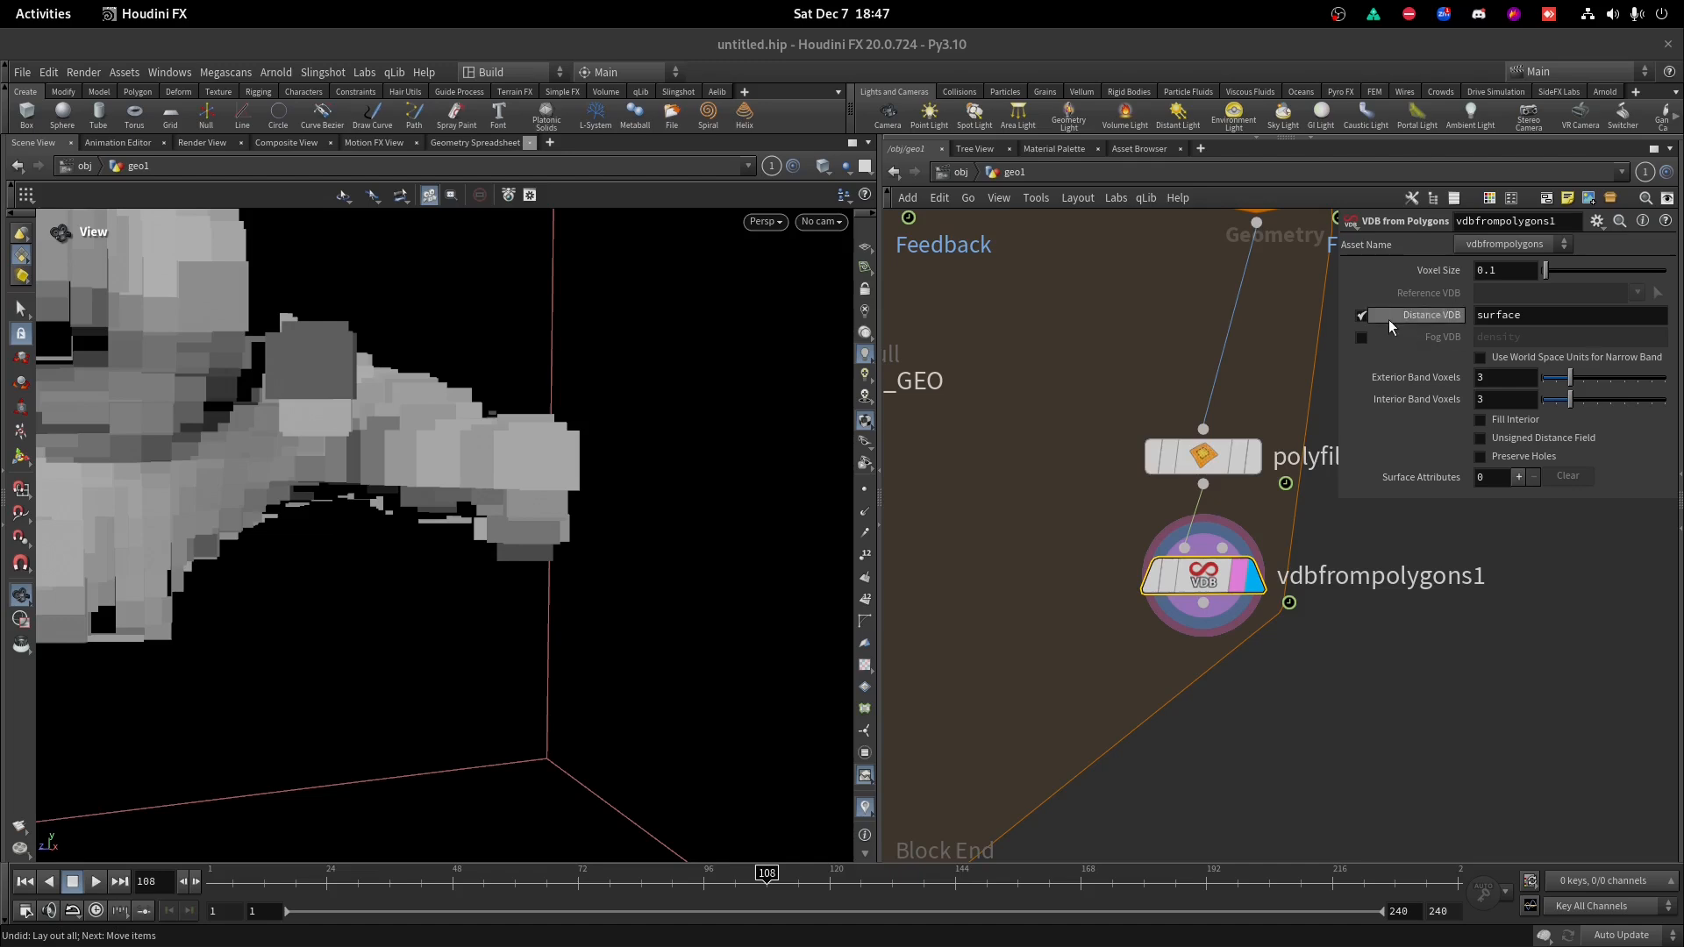
Set the VDB from Polygons voxel size to 0.0075 and check the body's surface from several sides.
{"action": "scroll", "coordinate": [435, 403], "scroll_direction": "down", "scroll_amount": 3}
{"action": "left_click_drag", "start_coordinate": [430, 417], "coordinate": [527, 290]}
{"action": "left_click_drag", "start_coordinate": [1492, 270], "coordinate": [1527, 269]}
{"action": "type", "text": "5"}
{"action": "left_click", "coordinate": [1470, 640]}
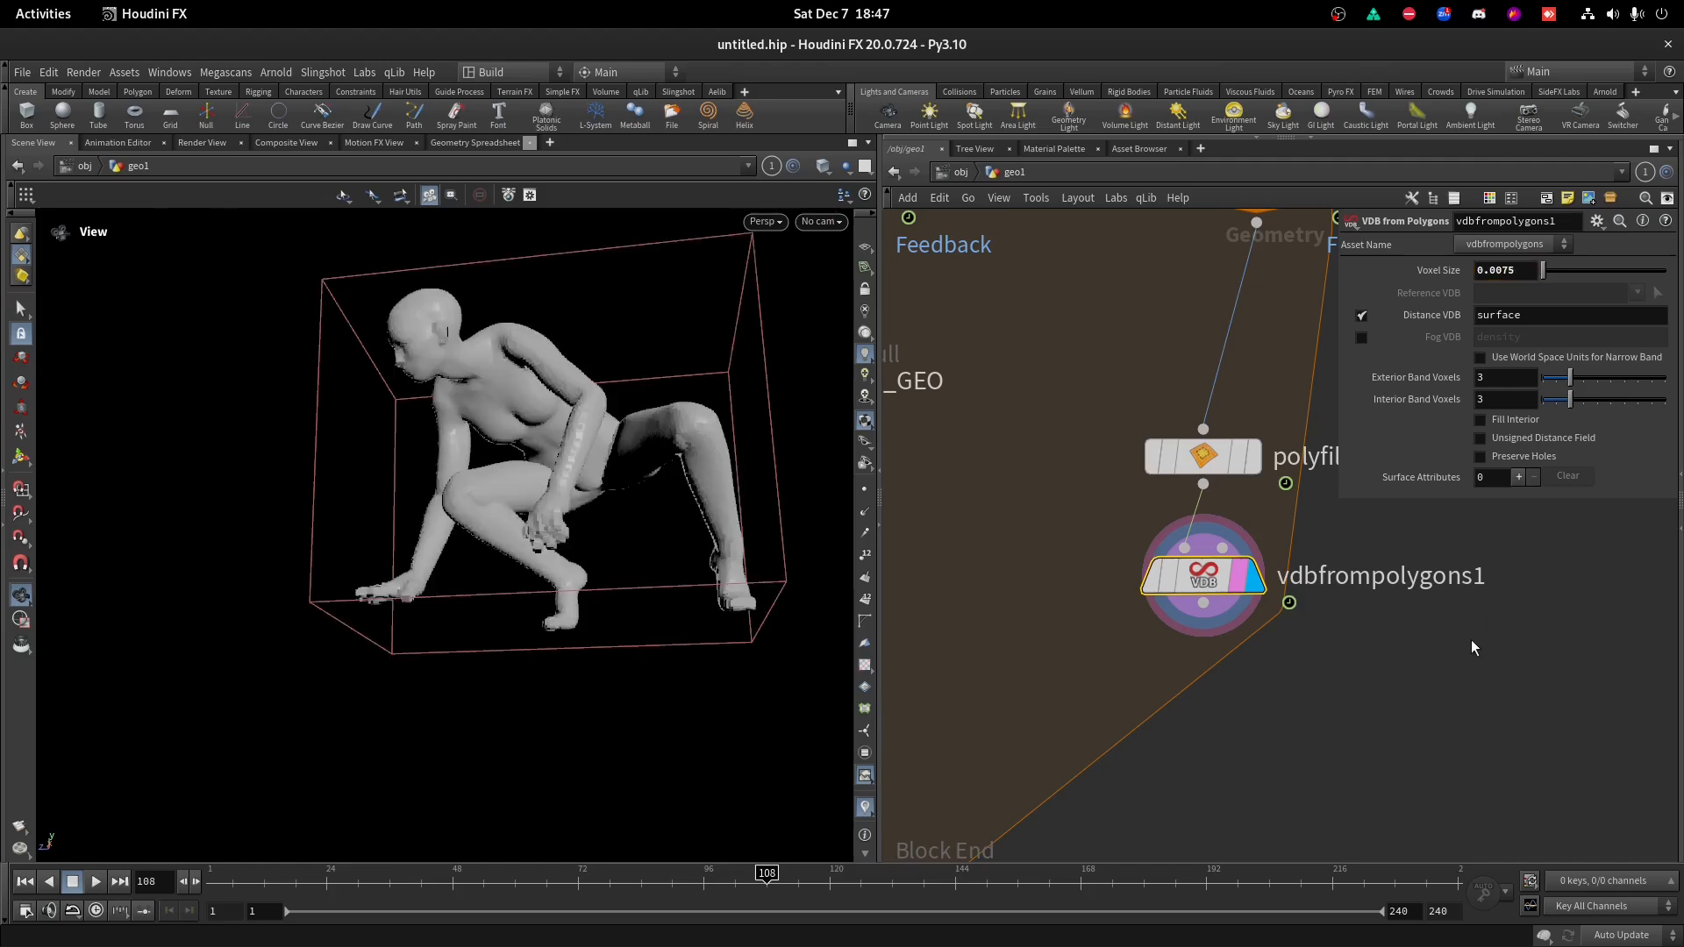
{"action": "left_click_drag", "start_coordinate": [623, 518], "coordinate": [781, 568]}
{"action": "right_click_drag", "start_coordinate": [656, 471], "coordinate": [657, 206]}
{"action": "left_click_drag", "start_coordinate": [615, 263], "coordinate": [751, 301]}
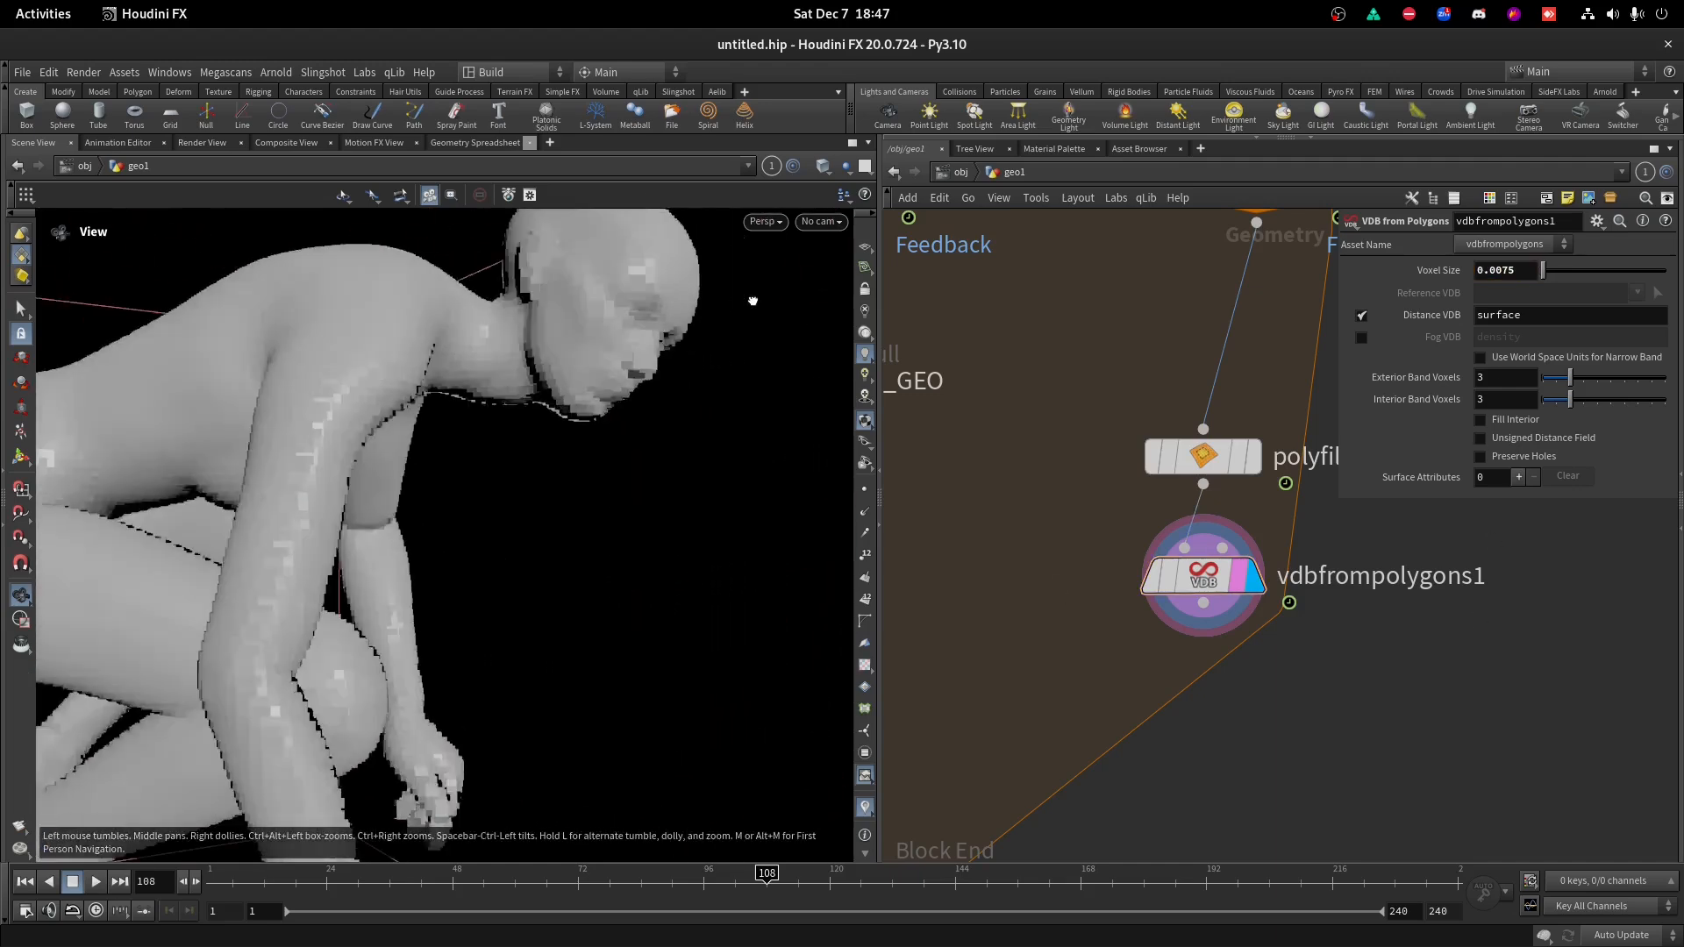
{"action": "right_click_drag", "start_coordinate": [752, 301], "coordinate": [519, 582]}
{"action": "left_click_drag", "start_coordinate": [519, 583], "coordinate": [192, 542]}
{"action": "left_click_drag", "start_coordinate": [192, 542], "coordinate": [181, 539]}
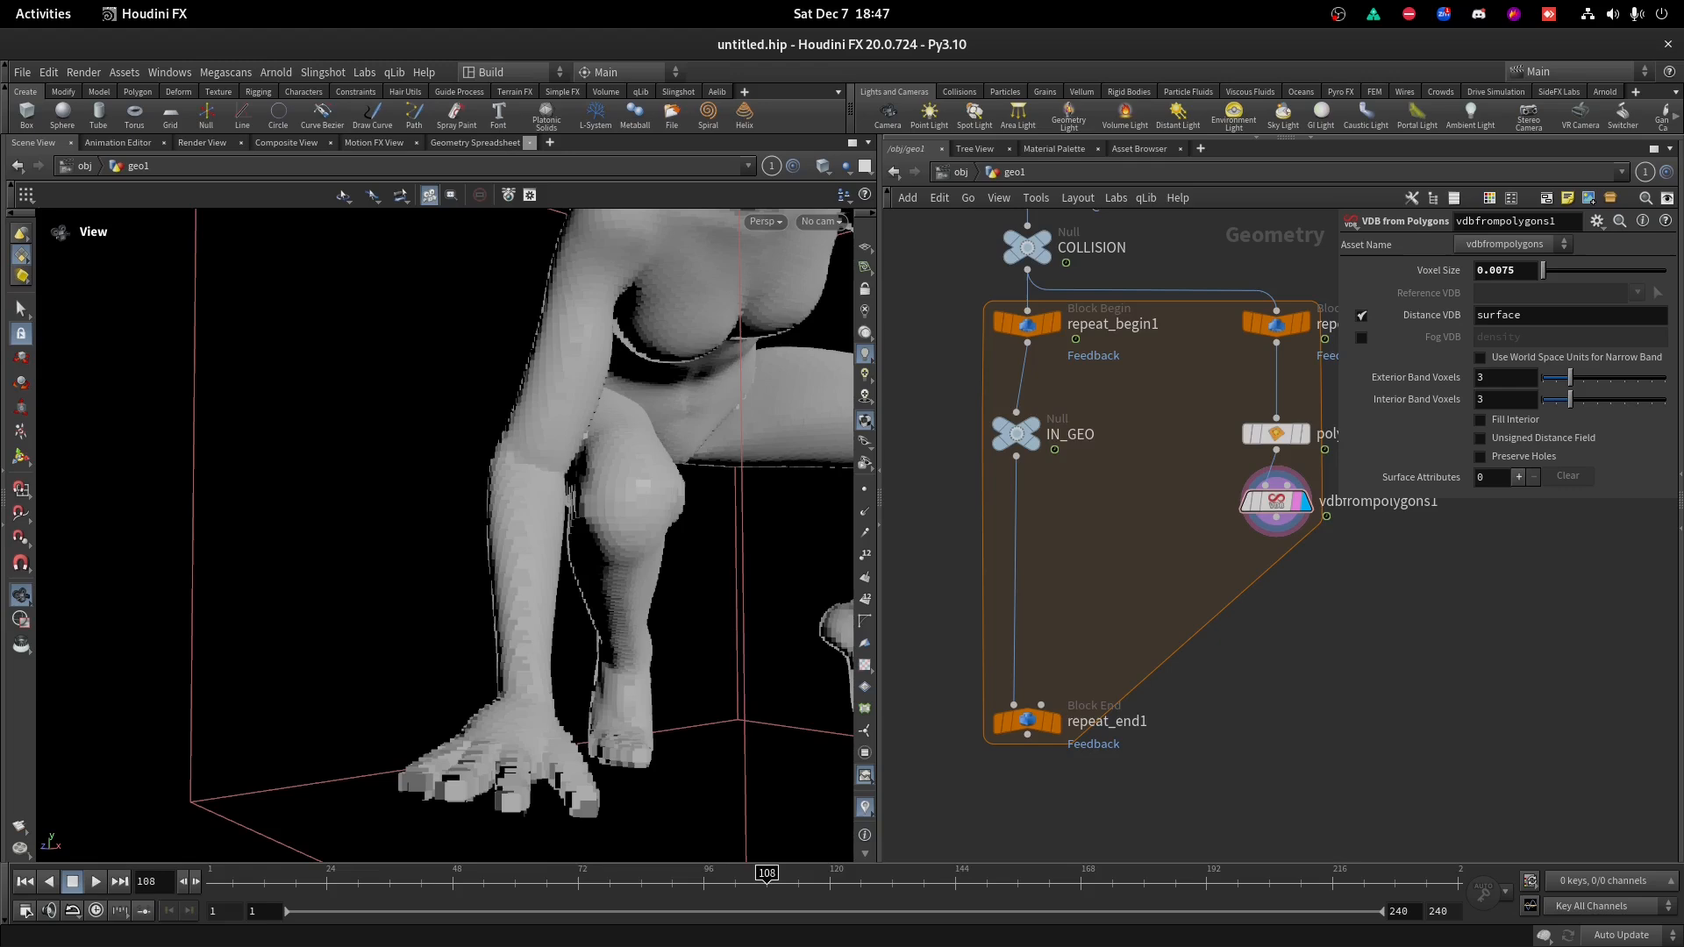
Insert an Attribute Wrangle between IN_GEO and repeat_end1, connect vdbfrompolygons1 to its second input and display it.
{"action": "key", "text": "Tab"}
{"action": "type", "text": "at wra"}
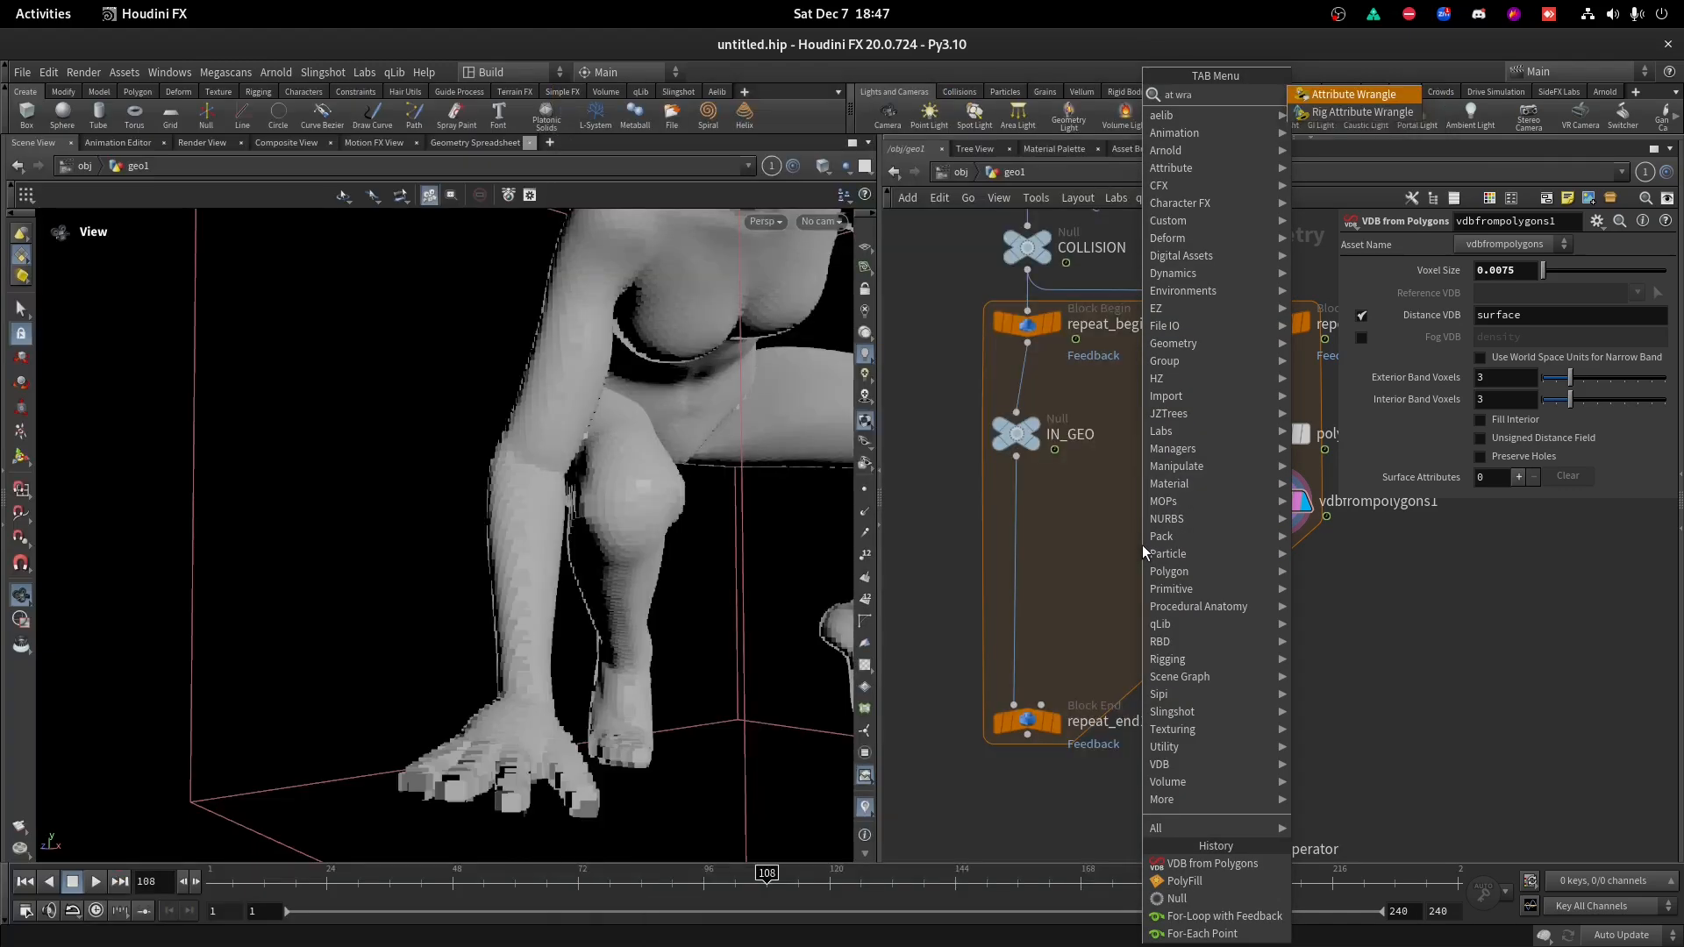
{"action": "key", "text": "Return"}
{"action": "left_click", "coordinate": [996, 560]}
{"action": "left_click_drag", "start_coordinate": [1009, 546], "coordinate": [1235, 537]}
{"action": "left_click", "coordinate": [1044, 561]}
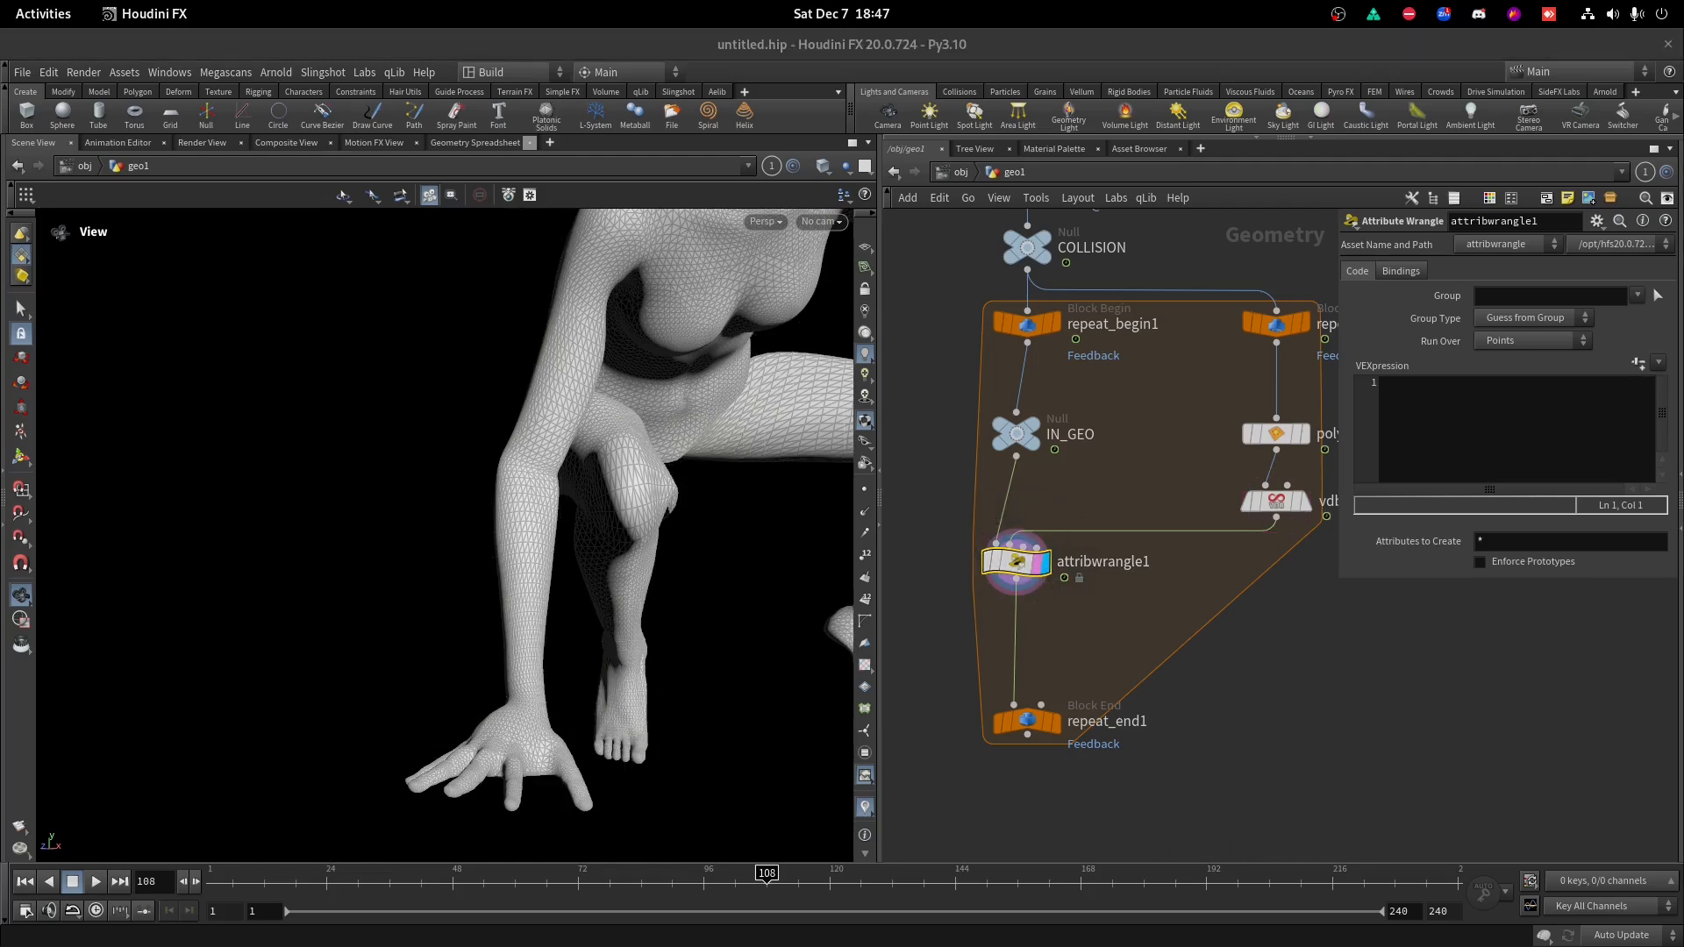
Write vector sampleP = @N * chf("Push")* chf("scale"); in the wrangle and create its Push and Scale parameters.
{"action": "left_click", "coordinate": [1404, 417]}
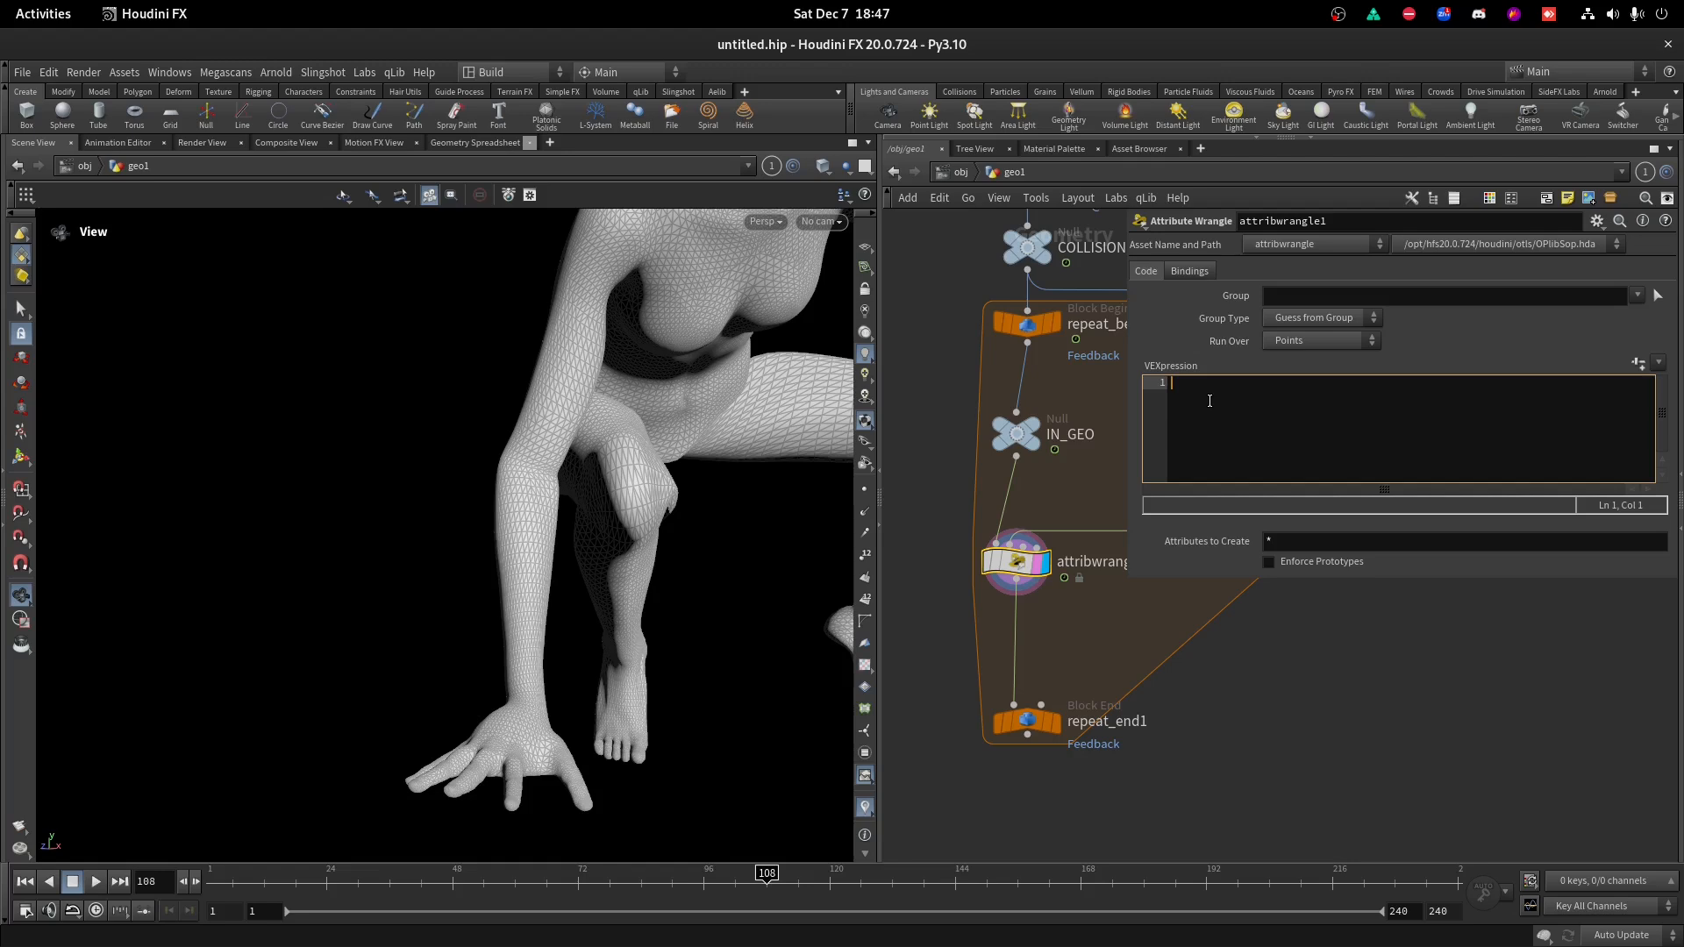
{"action": "type", "text": "vector sampleP = @N * "}
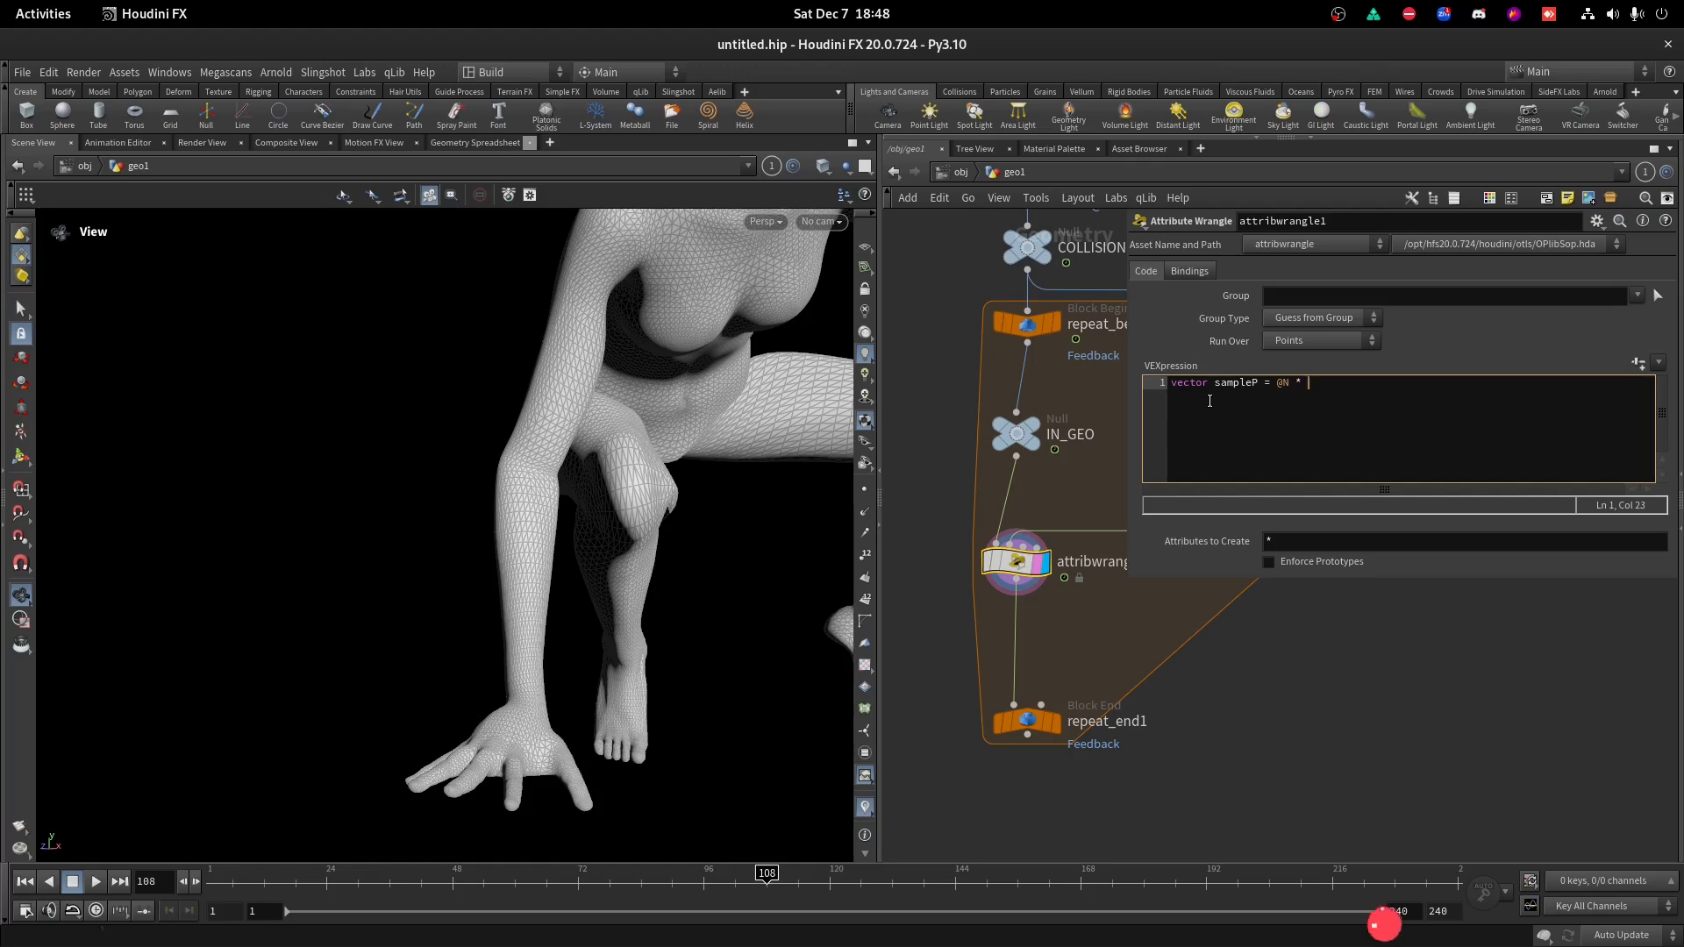
{"action": "type", "text": "chf(\""}
{"action": "type", "text": "Push\")"}
{"action": "key", "text": "BackSpace"}
{"action": "type", "text": "* chf("}
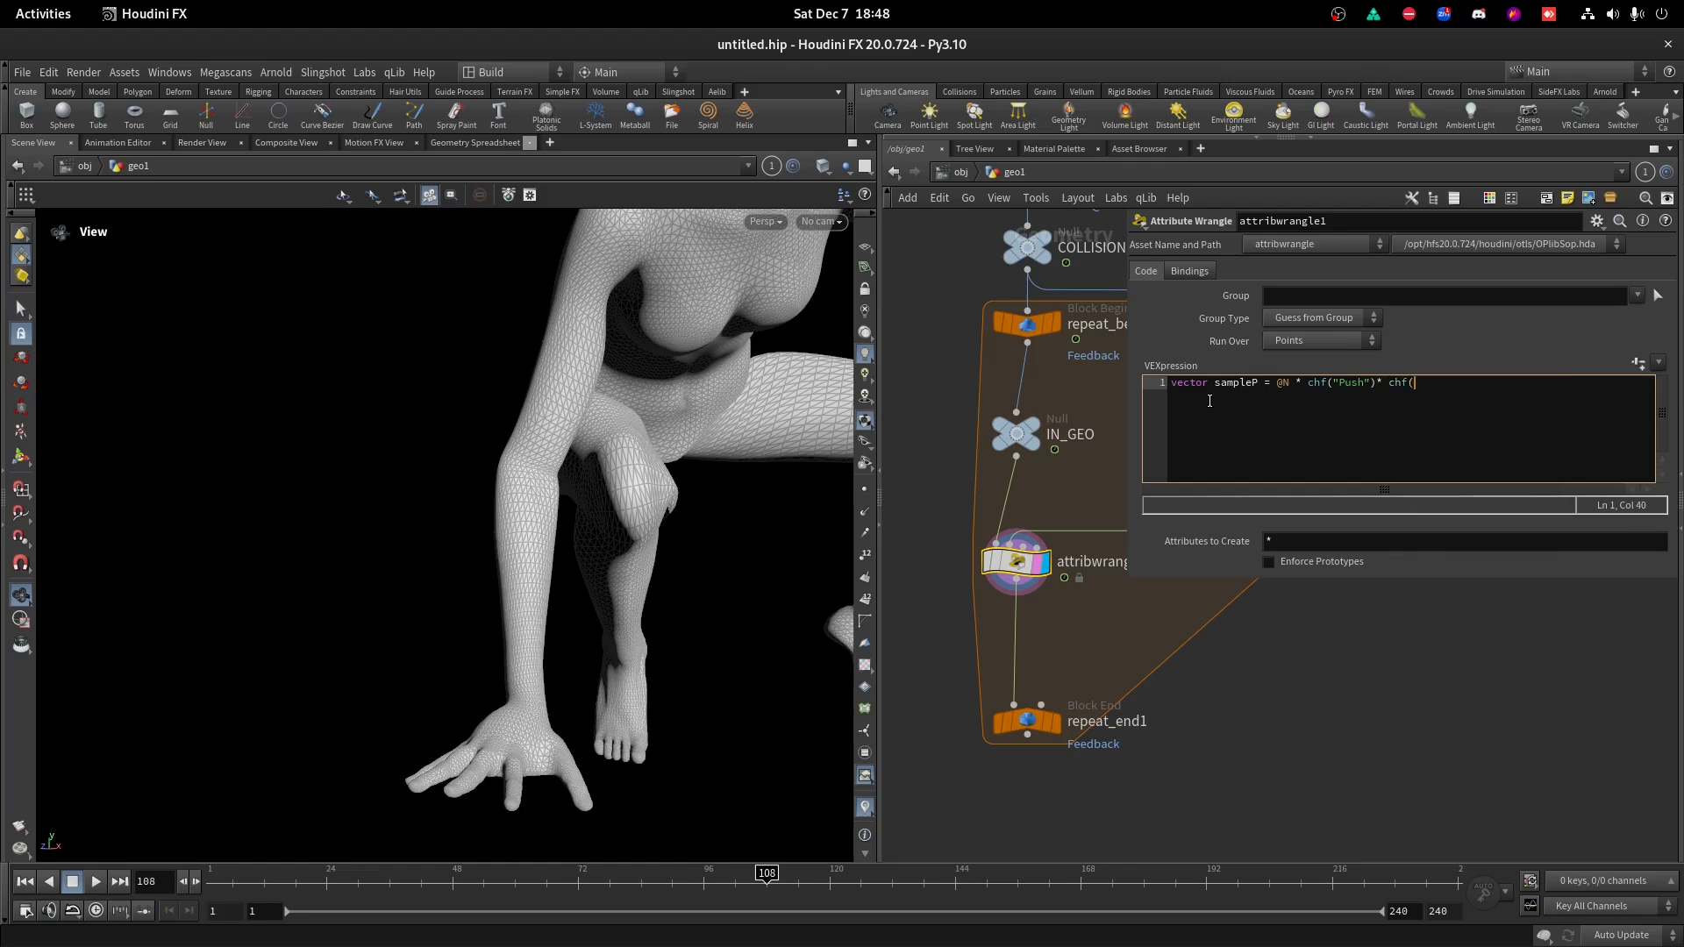
{"action": "type", "text": "\"scale\");"}
{"action": "key", "text": "ctrl+Return"}
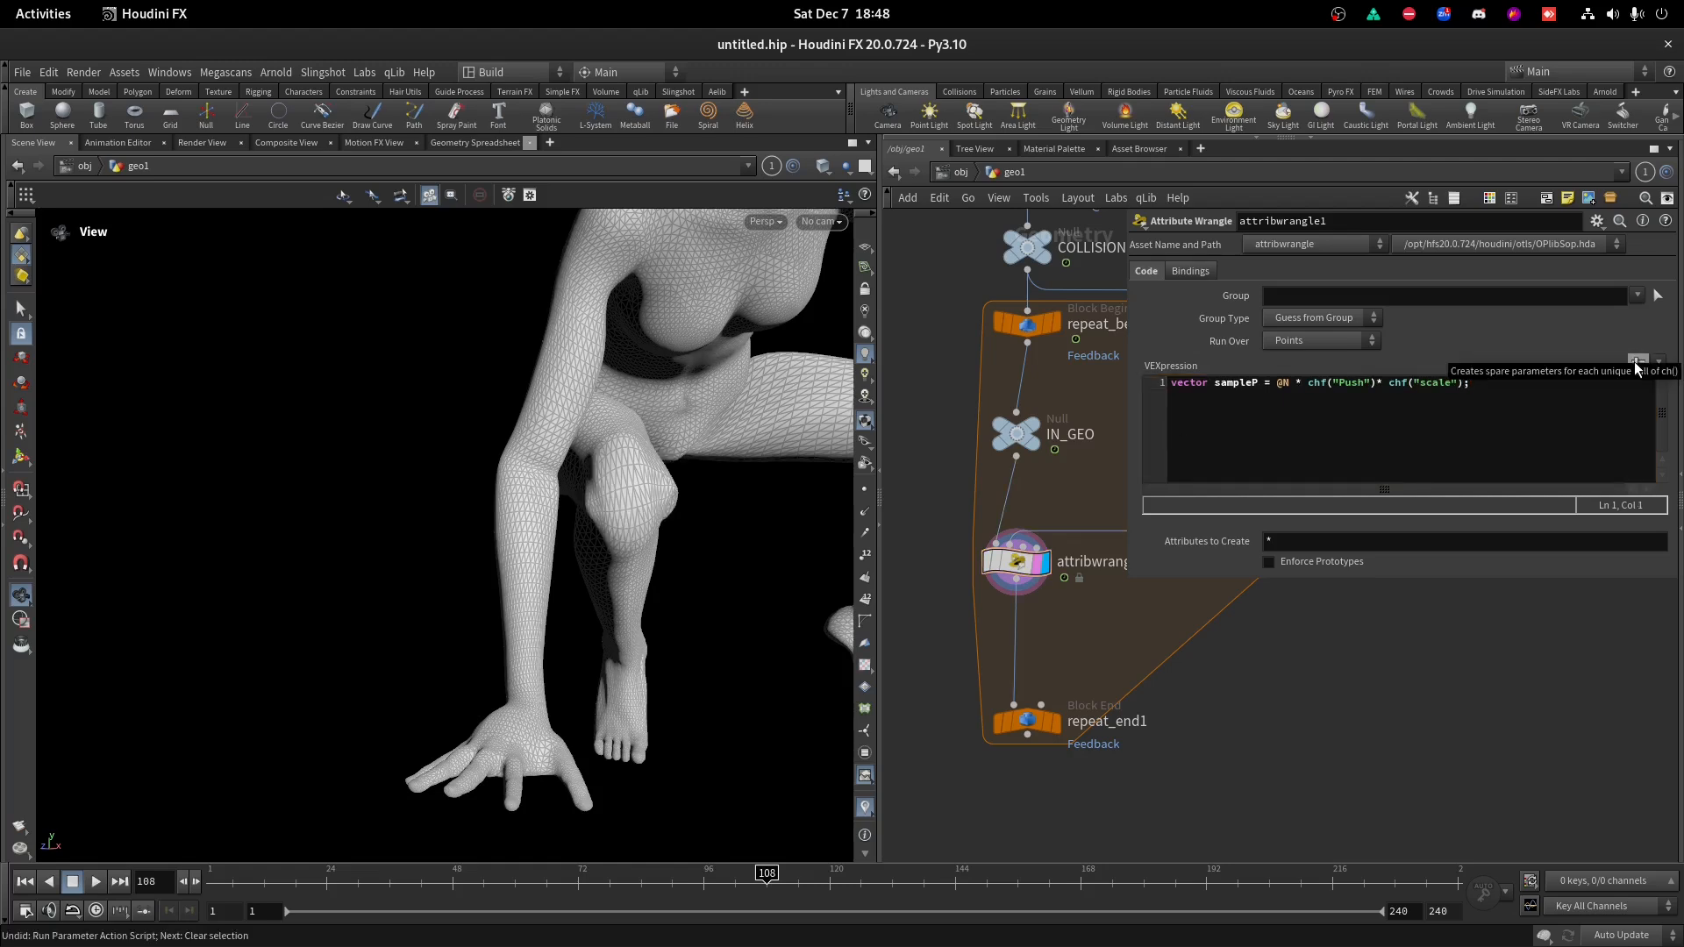
{"action": "left_click", "coordinate": [1635, 362]}
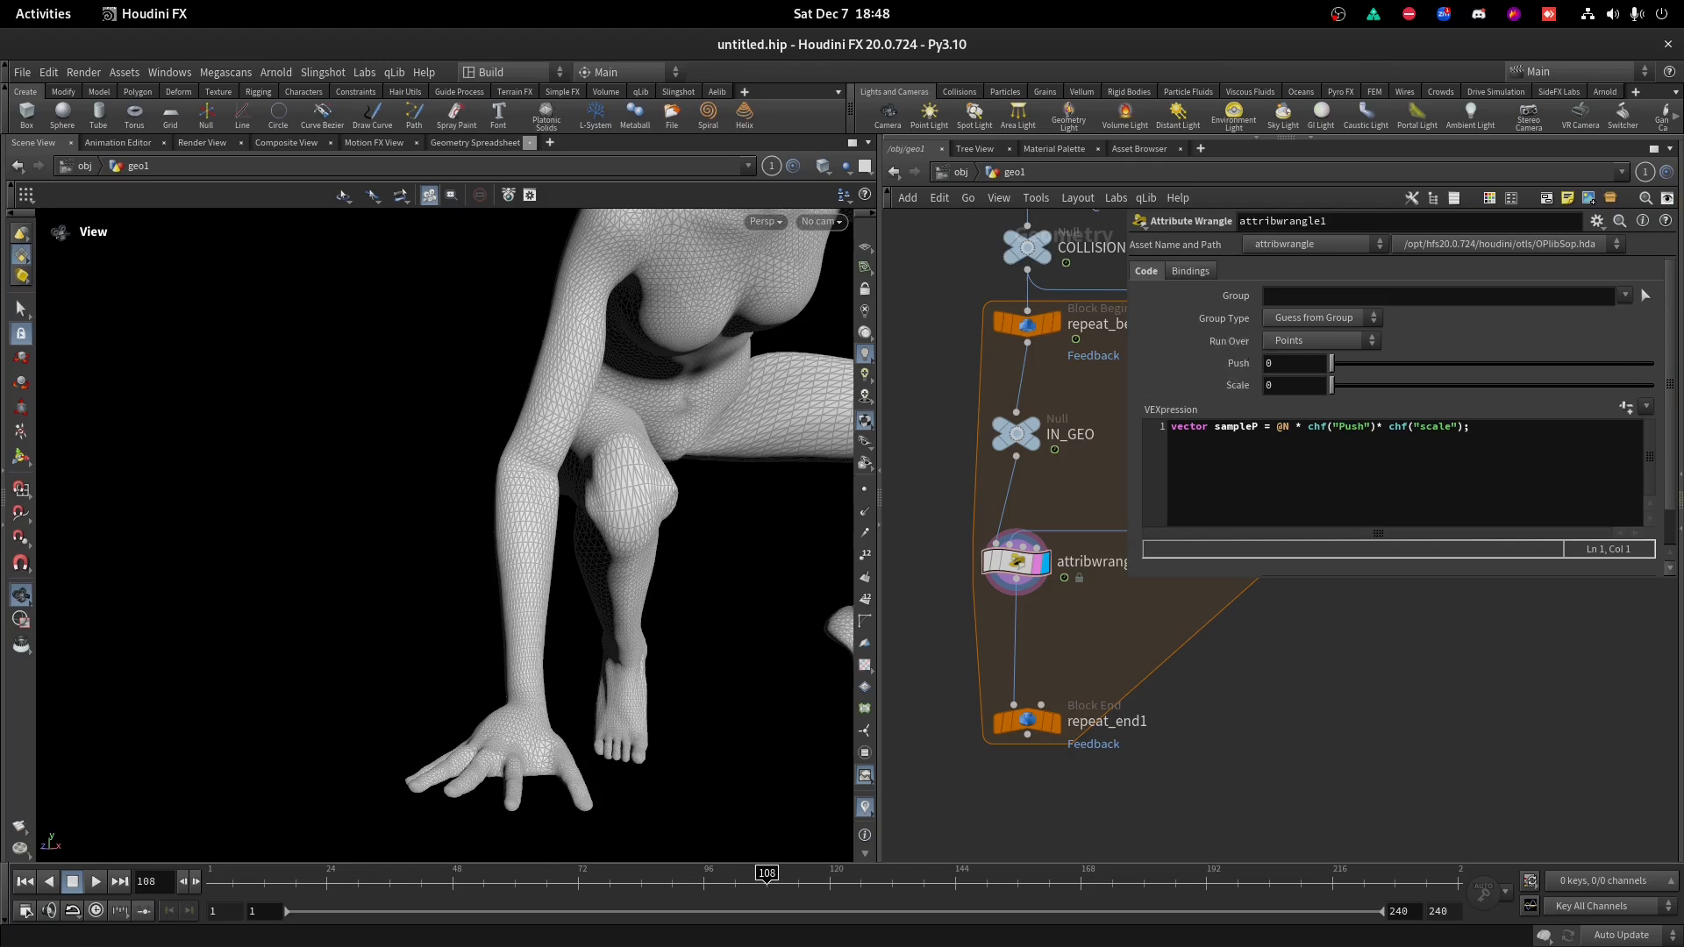
Review the sampleP declaration in the code and the point attributes in the wrangle's node info.
{"action": "middle_click_drag", "start_coordinate": [1222, 649], "coordinate": [1227, 630]}
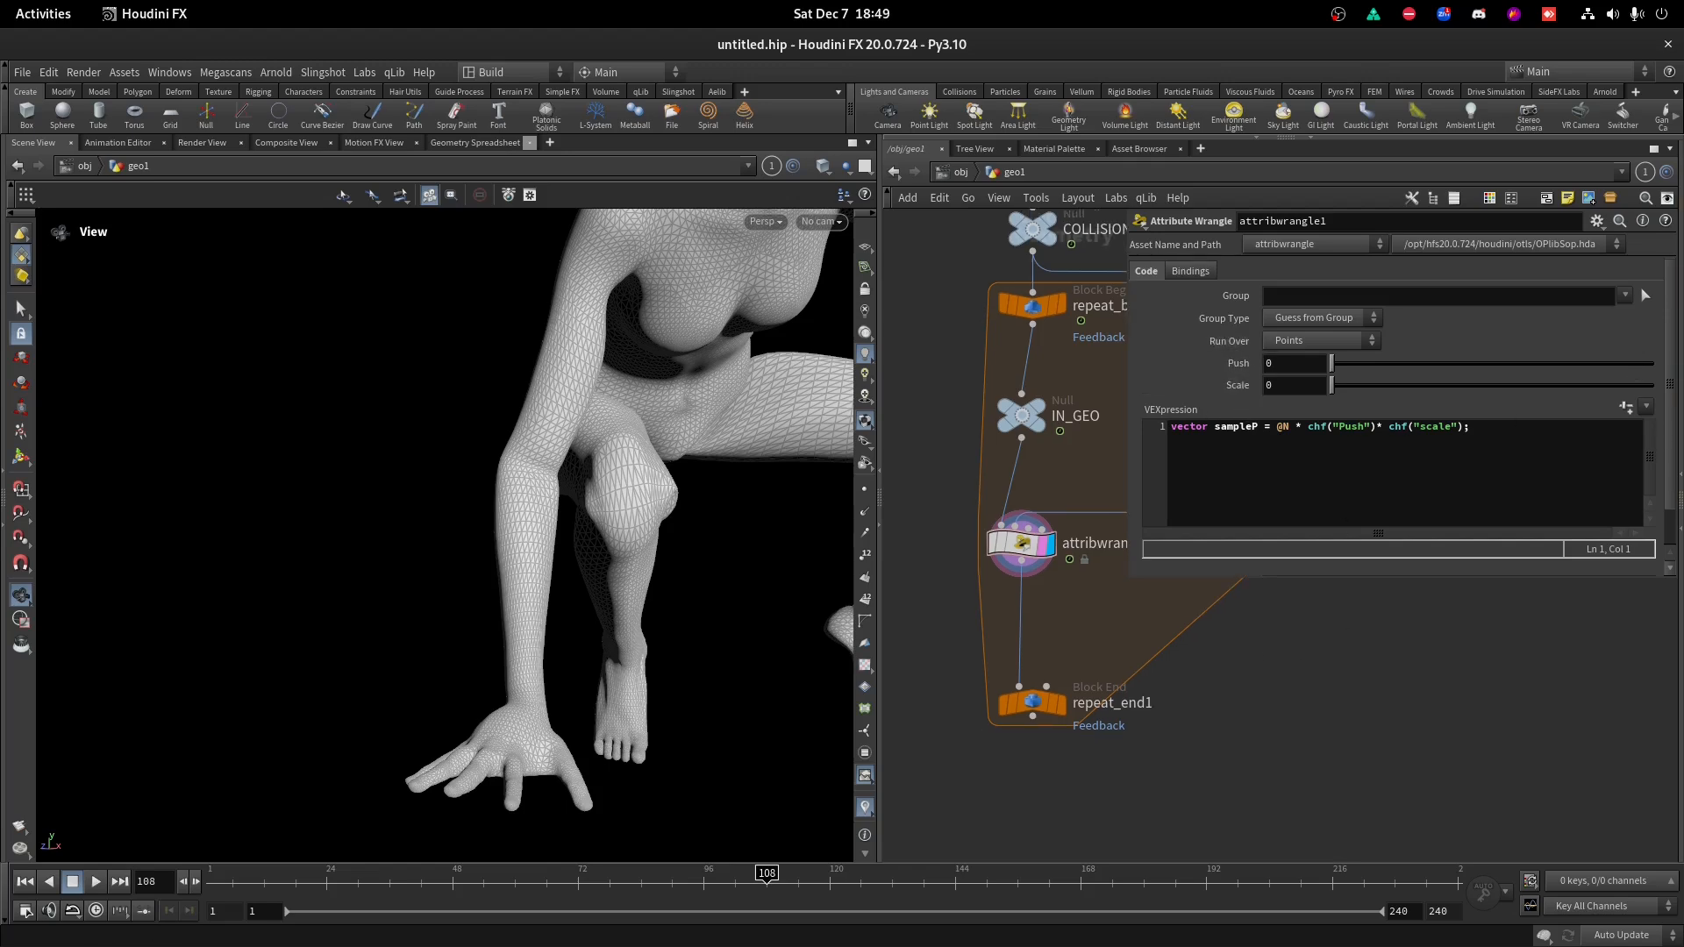
{"action": "left_click", "coordinate": [1419, 475]}
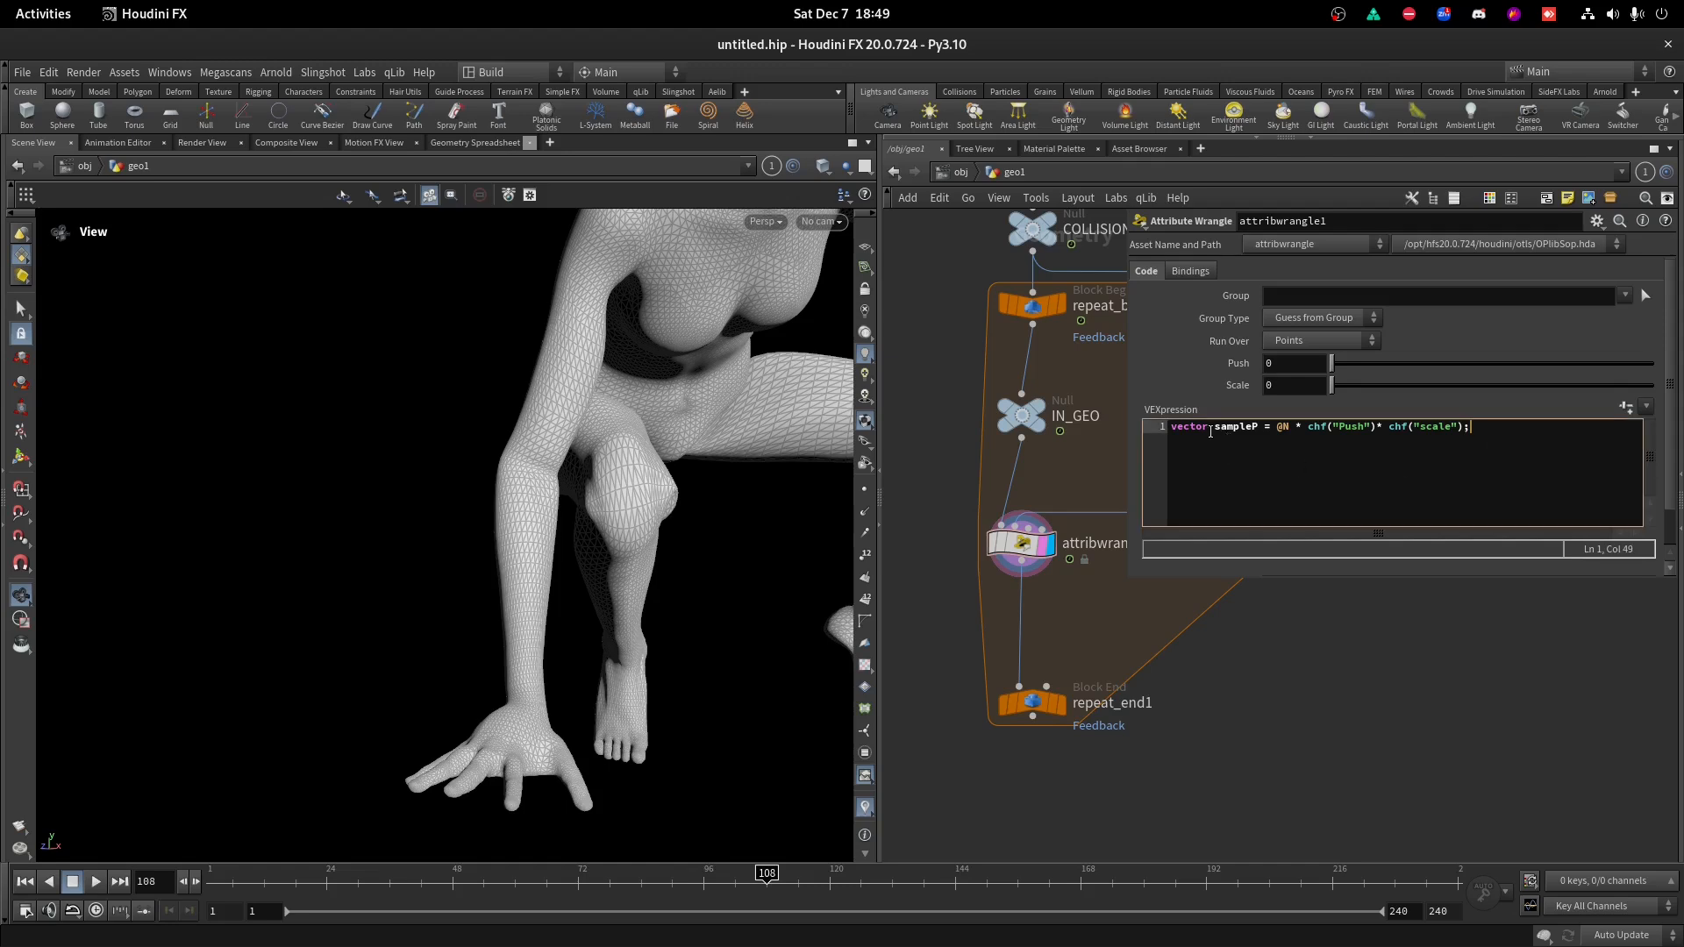
{"action": "left_click_drag", "start_coordinate": [1214, 430], "coordinate": [1257, 431]}
{"action": "left_click", "coordinate": [1489, 470]}
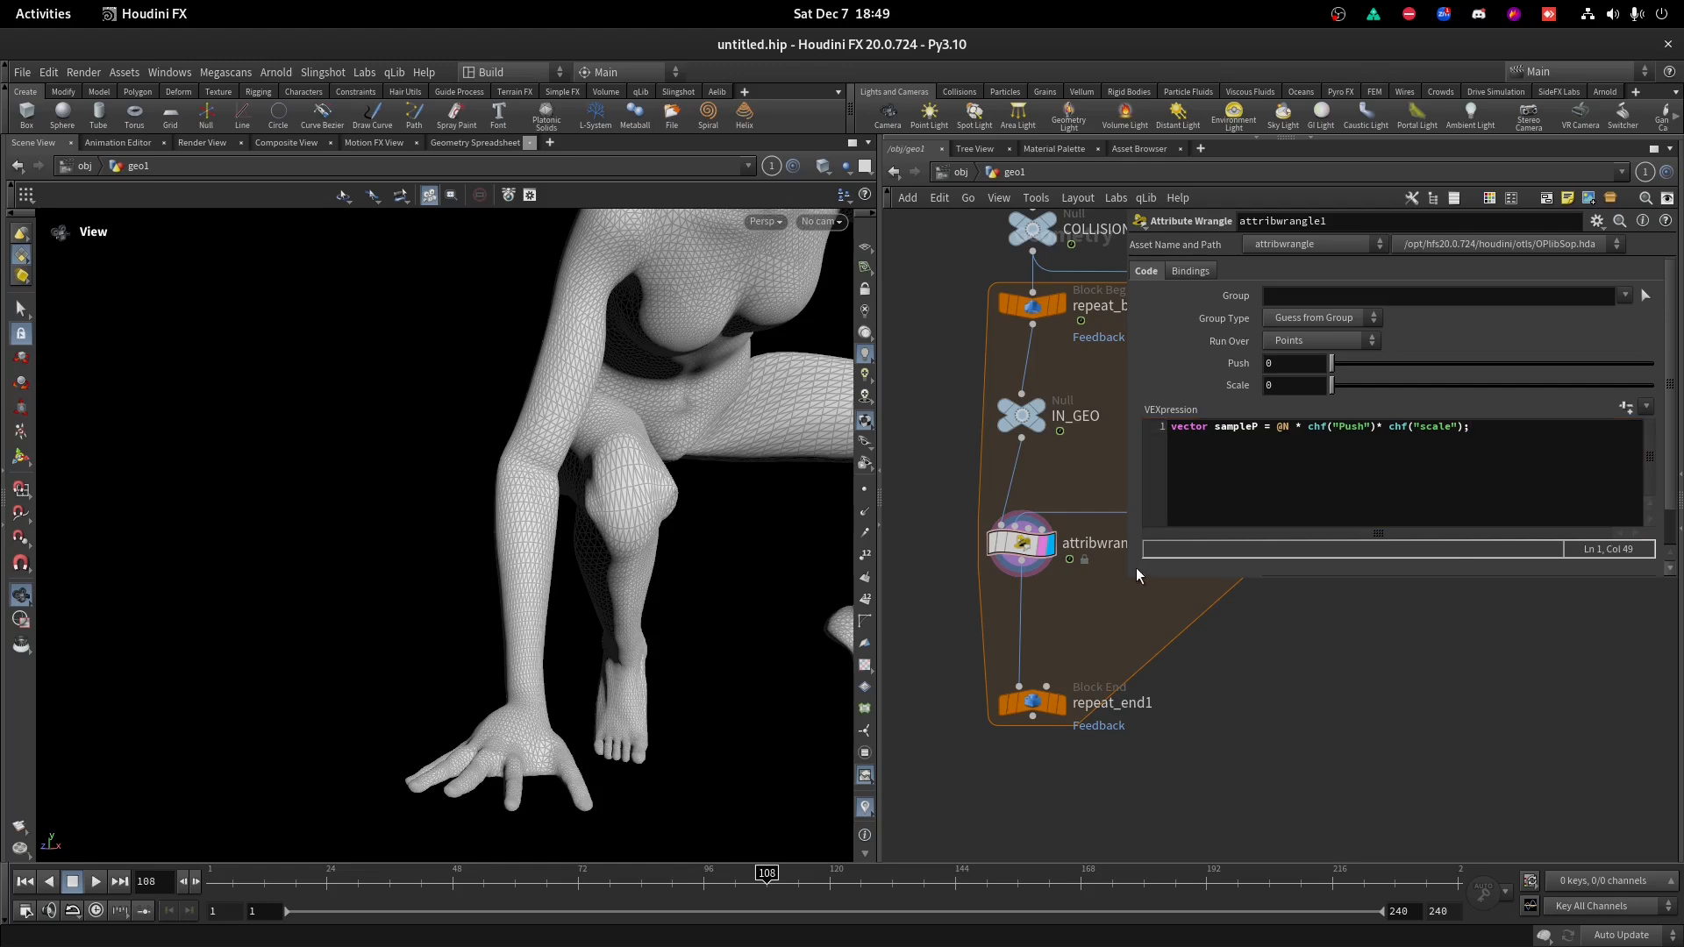
{"action": "middle_click", "coordinate": [1121, 539]}
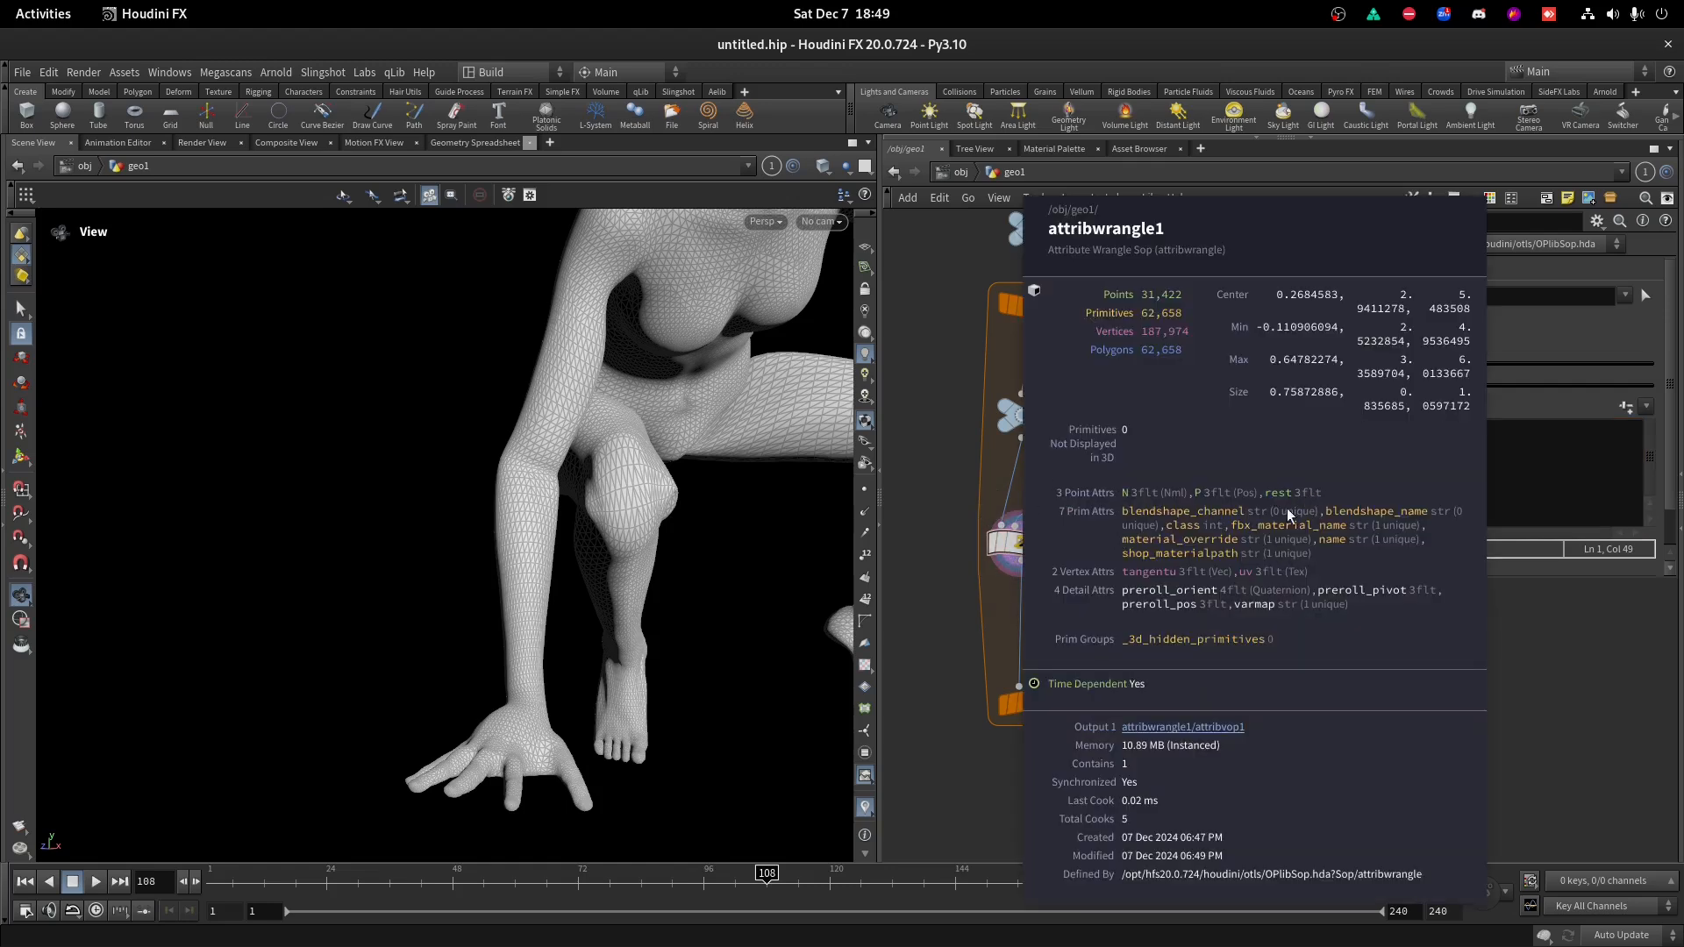
{"action": "left_click_drag", "start_coordinate": [1209, 429], "coordinate": [1161, 433]}
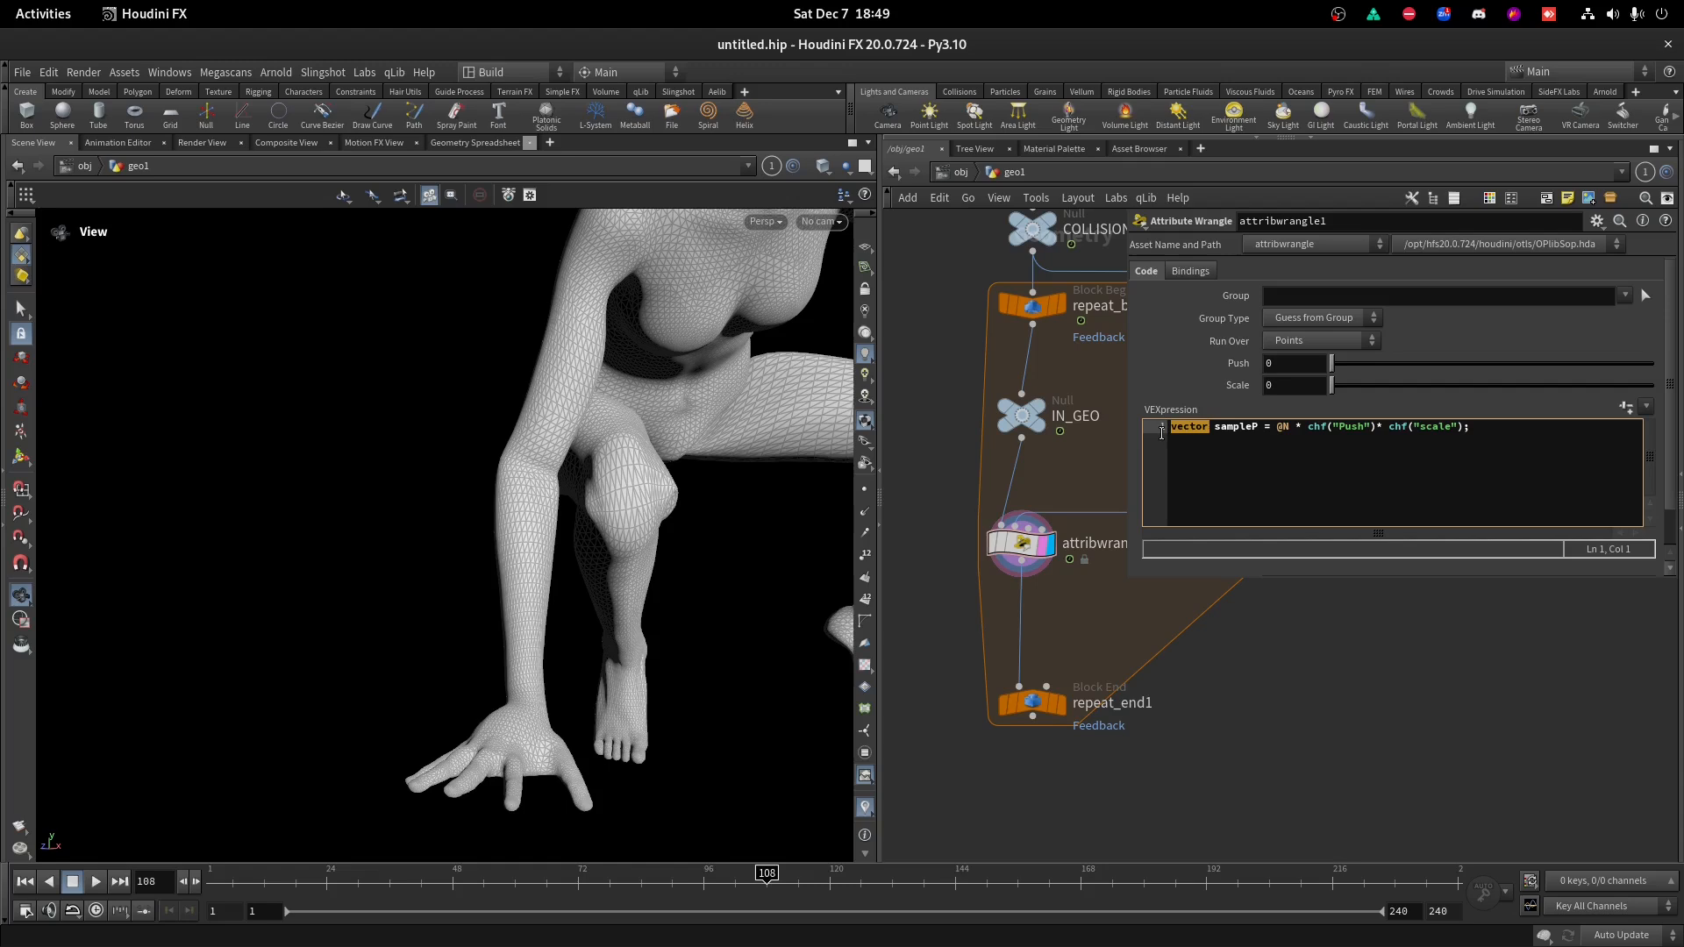
Add a second line to the wrangle code: v@sampleP = sampleP;.
{"action": "left_click", "coordinate": [1215, 448]}
{"action": "left_click", "coordinate": [1525, 447]}
{"action": "key", "text": "Return"}
{"action": "type", "text": "v@sample"}
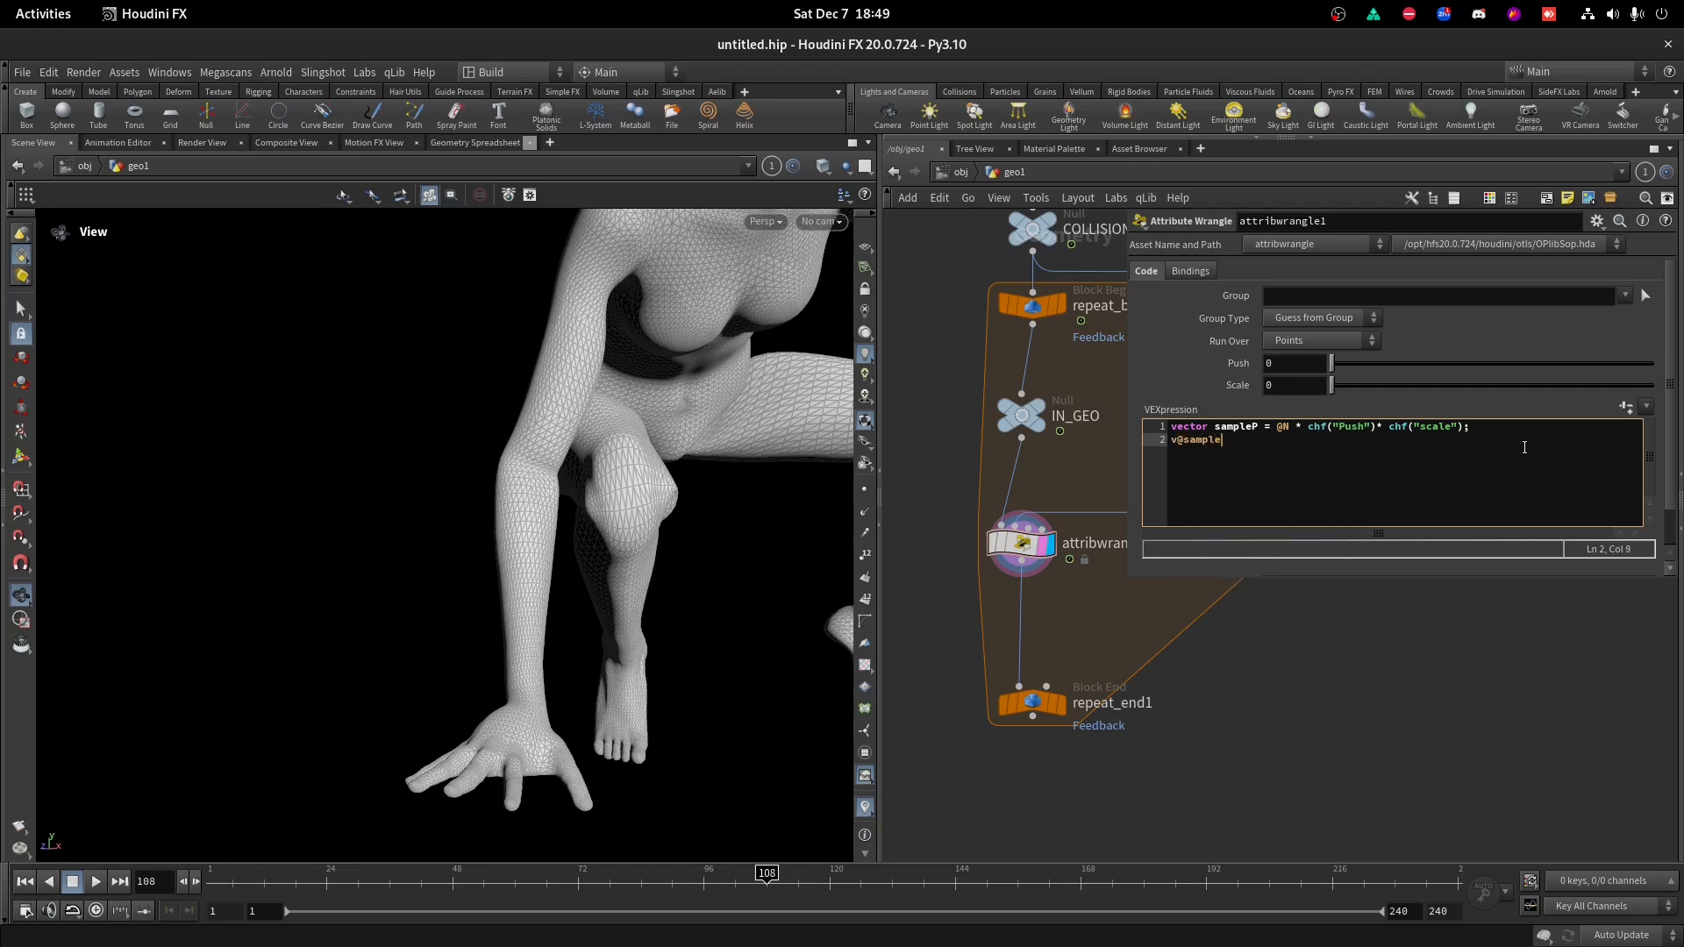
{"action": "type", "text": "P = sam"}
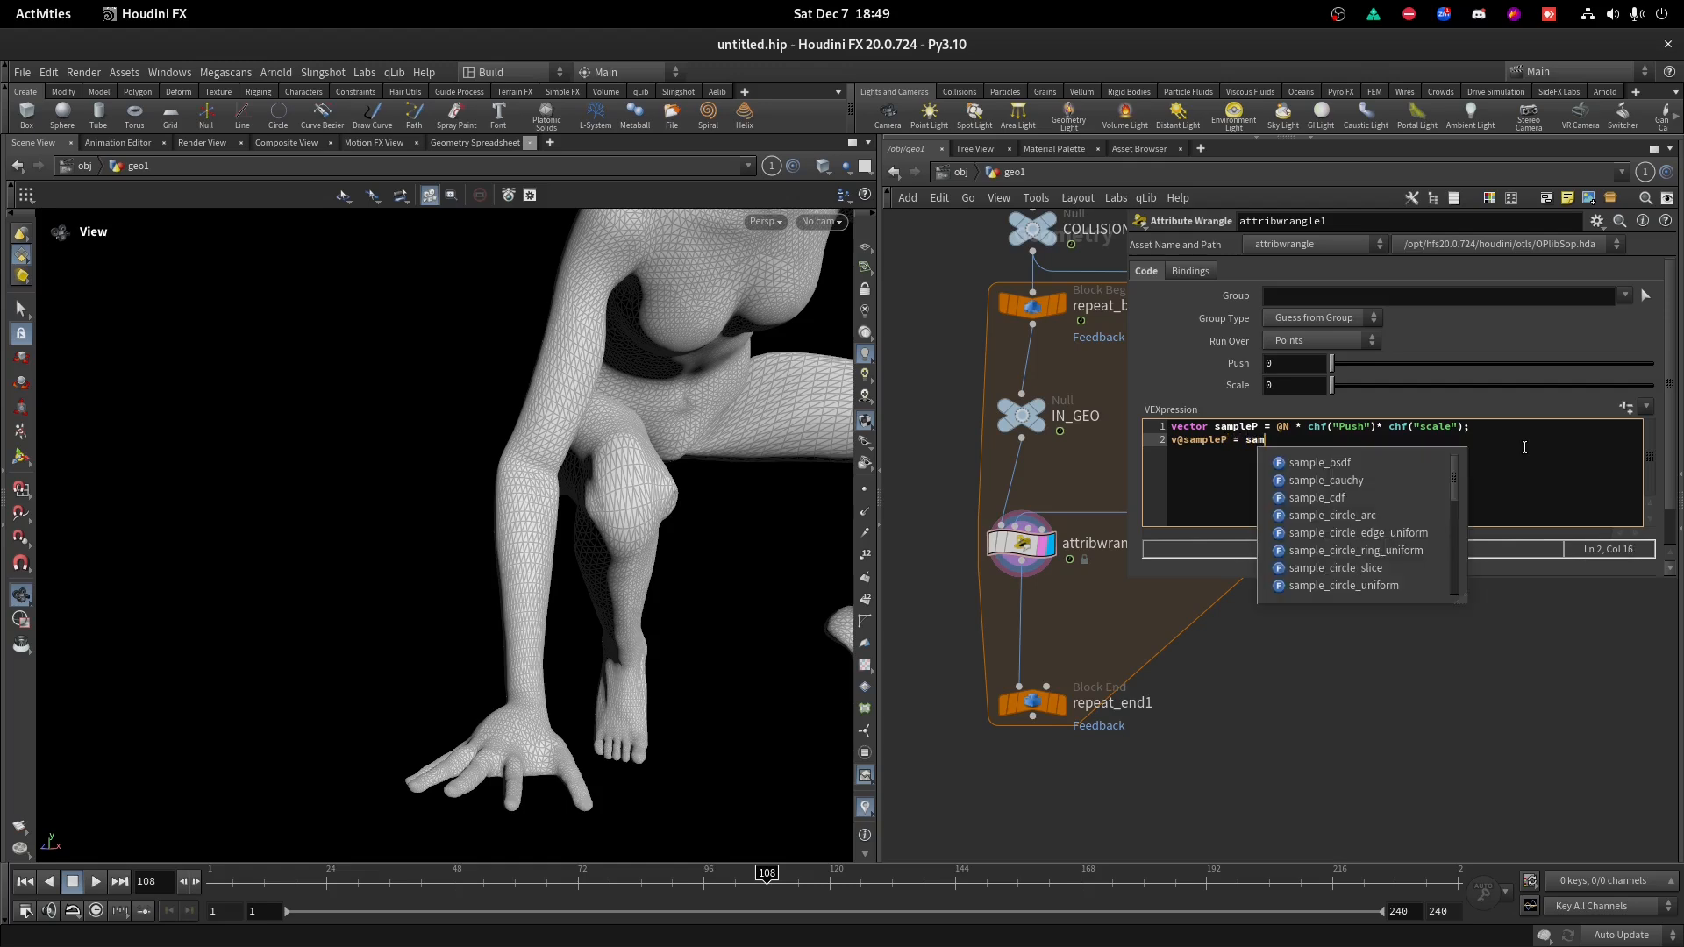
{"action": "type", "text": "pleP;"}
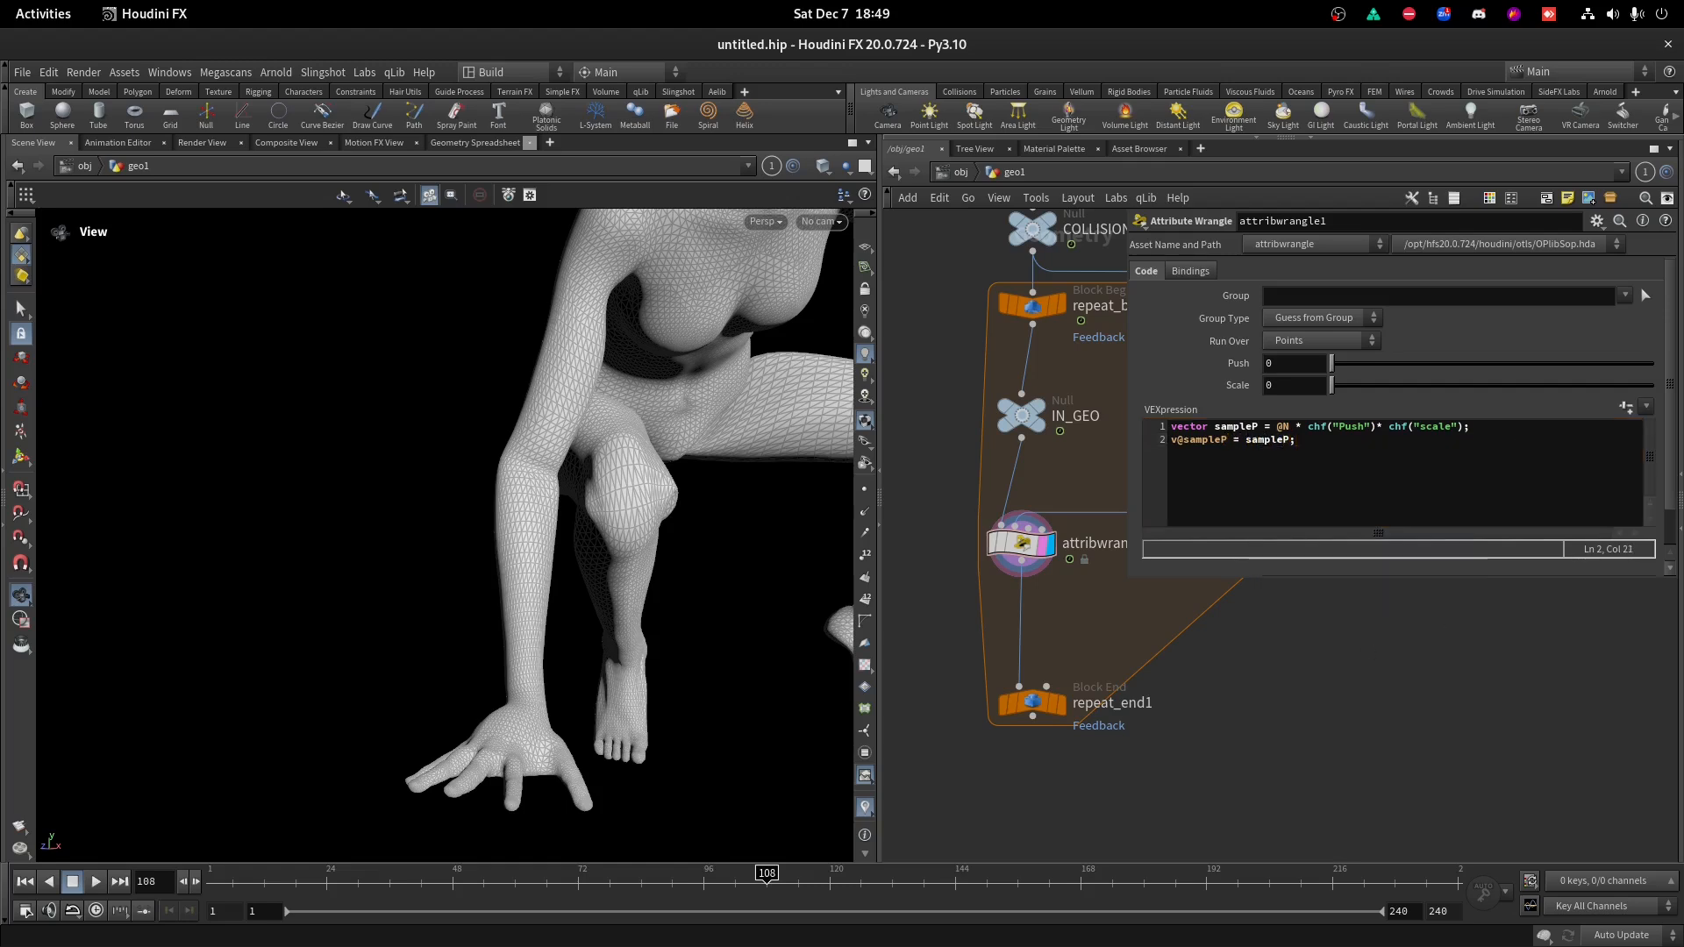
Add a line that samples the VDB at the offset position: float sample = volumesample(1,0,@P+sampleP);.
{"action": "left_click", "coordinate": [1231, 497]}
{"action": "key", "text": "Return"}
{"action": "key", "text": "Return"}
{"action": "type", "text": "float "}
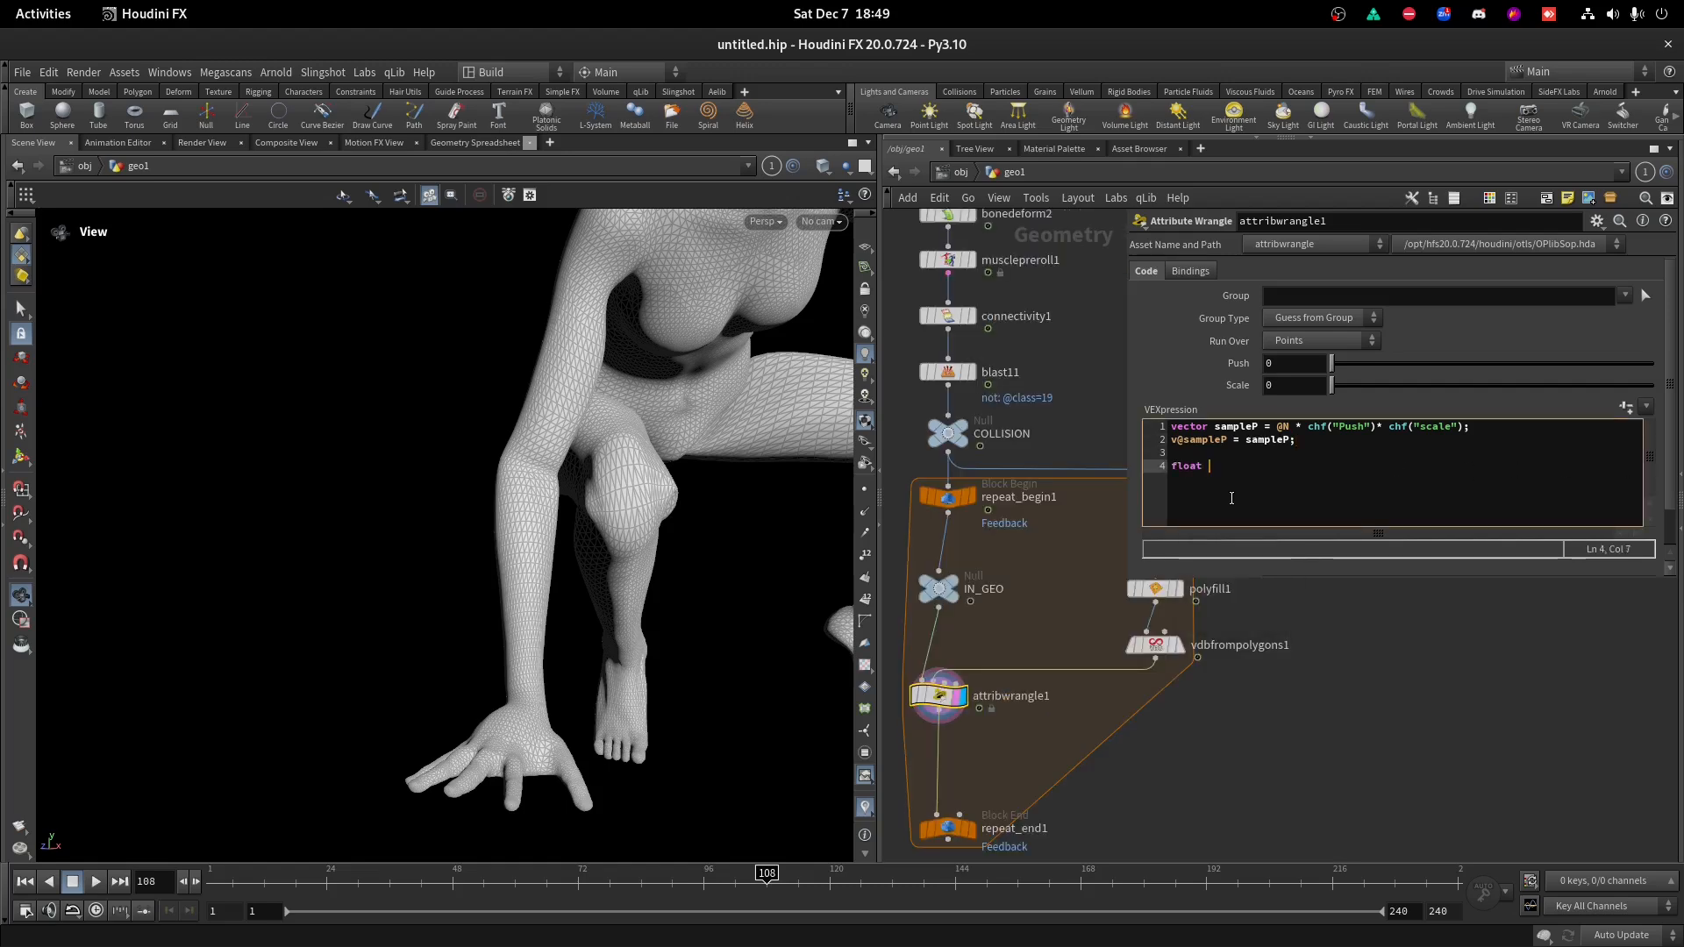
{"action": "type", "text": "sample"}
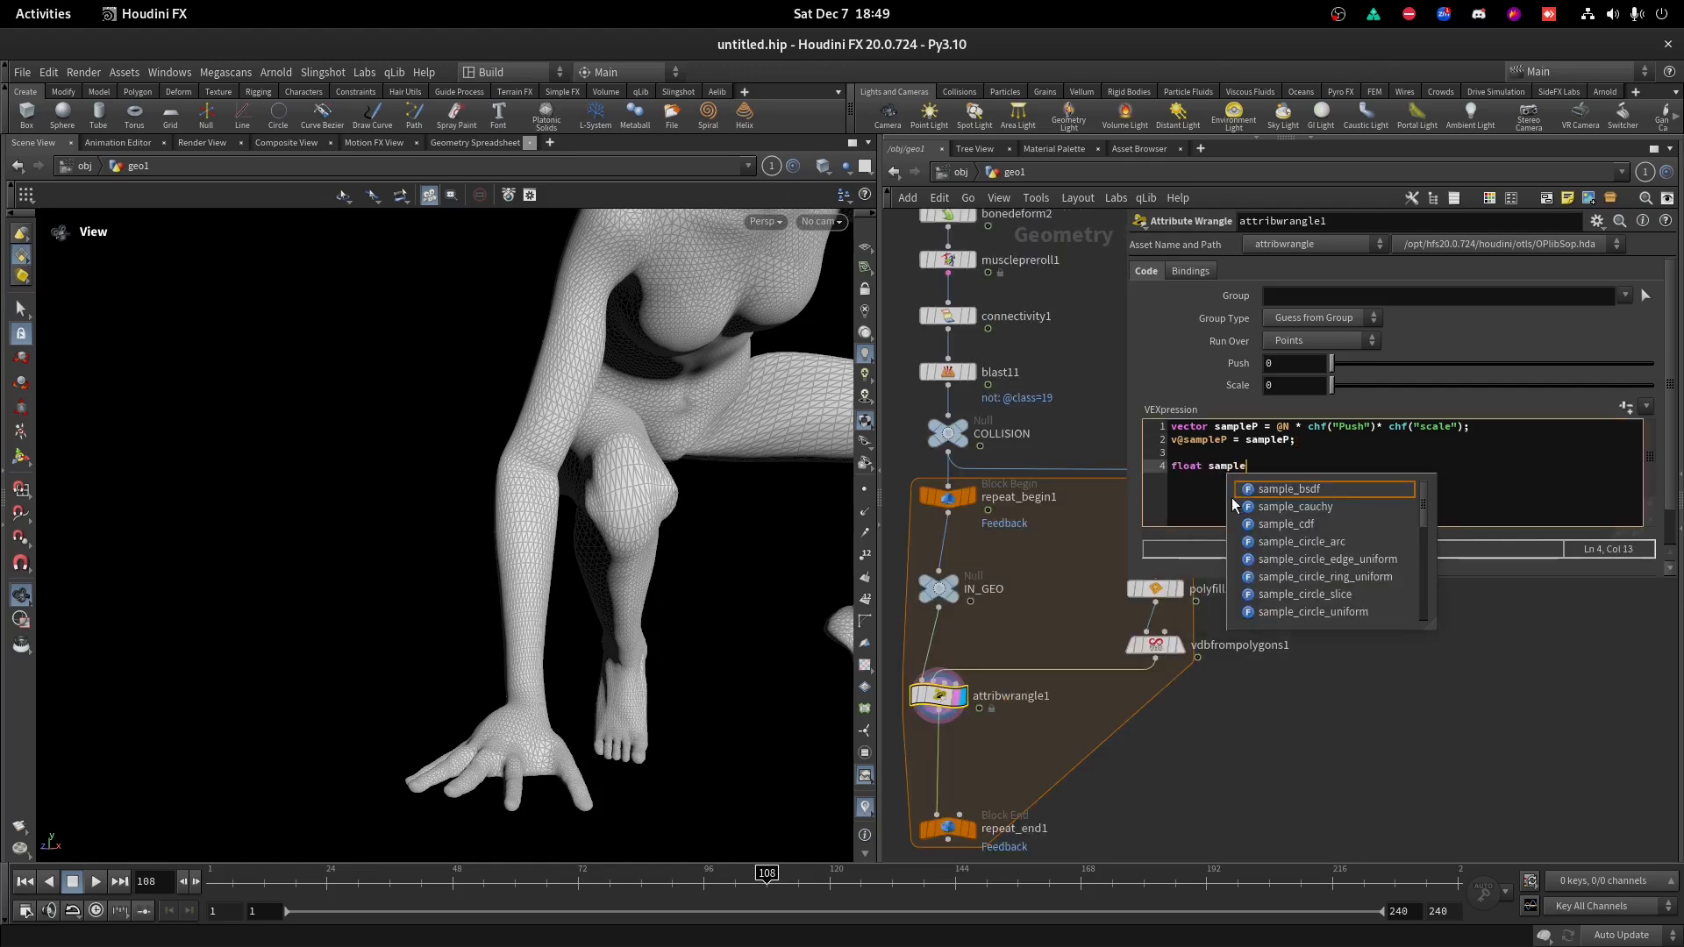
{"action": "type", "text": " = vo"}
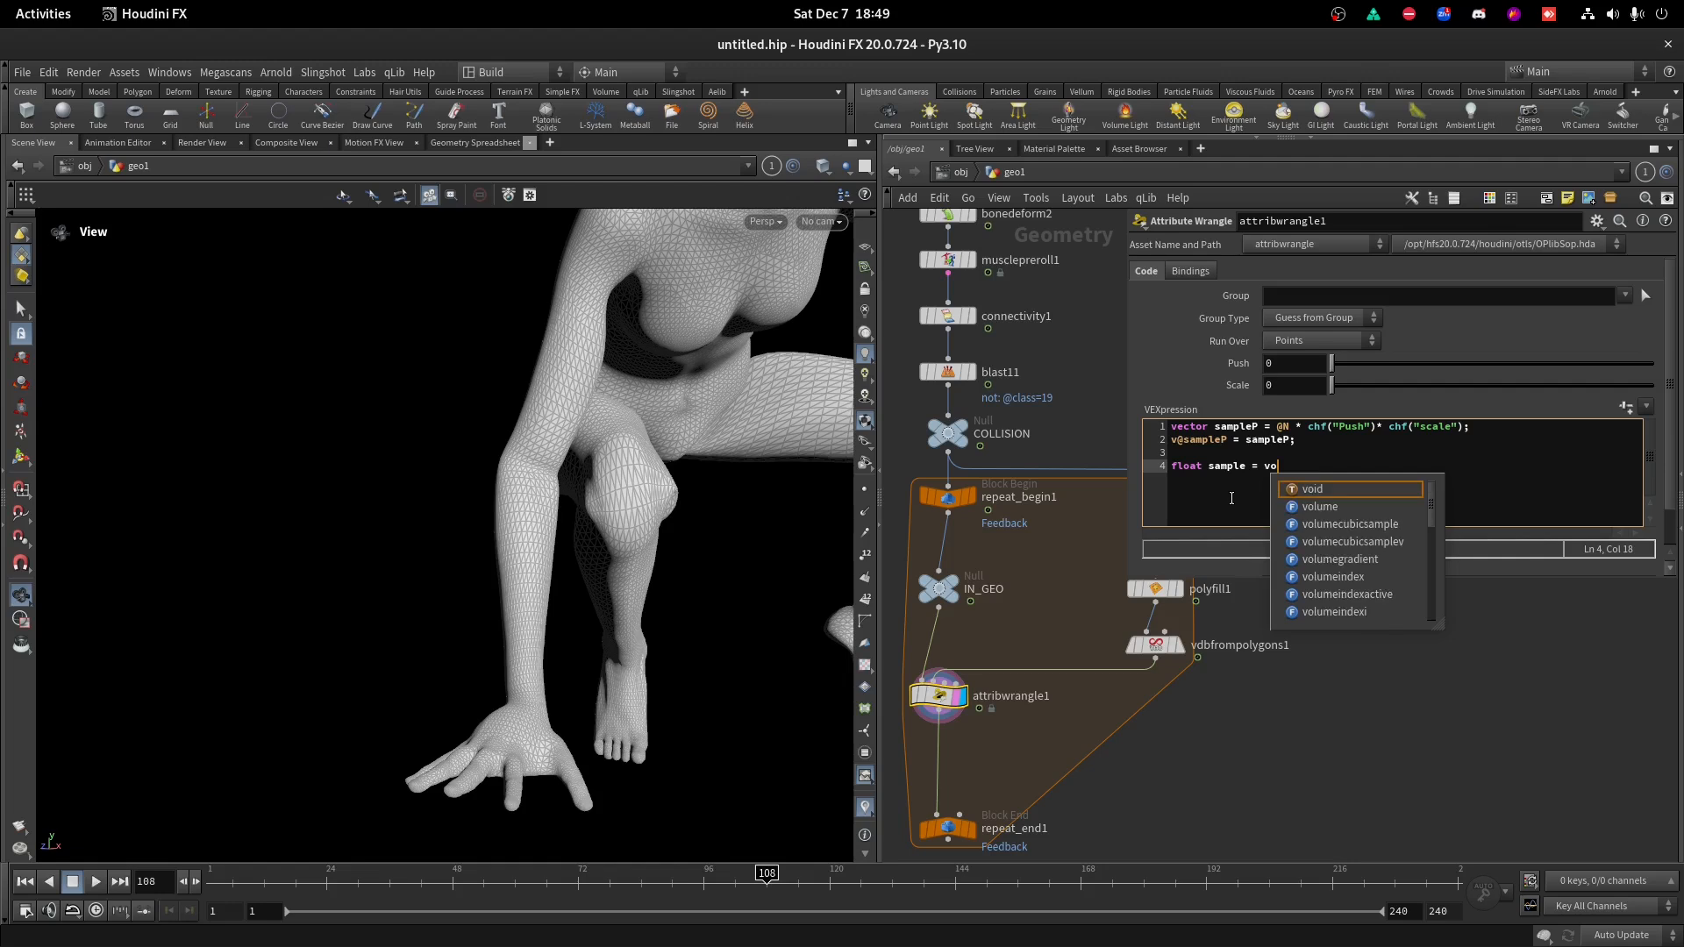
{"action": "type", "text": "lum"}
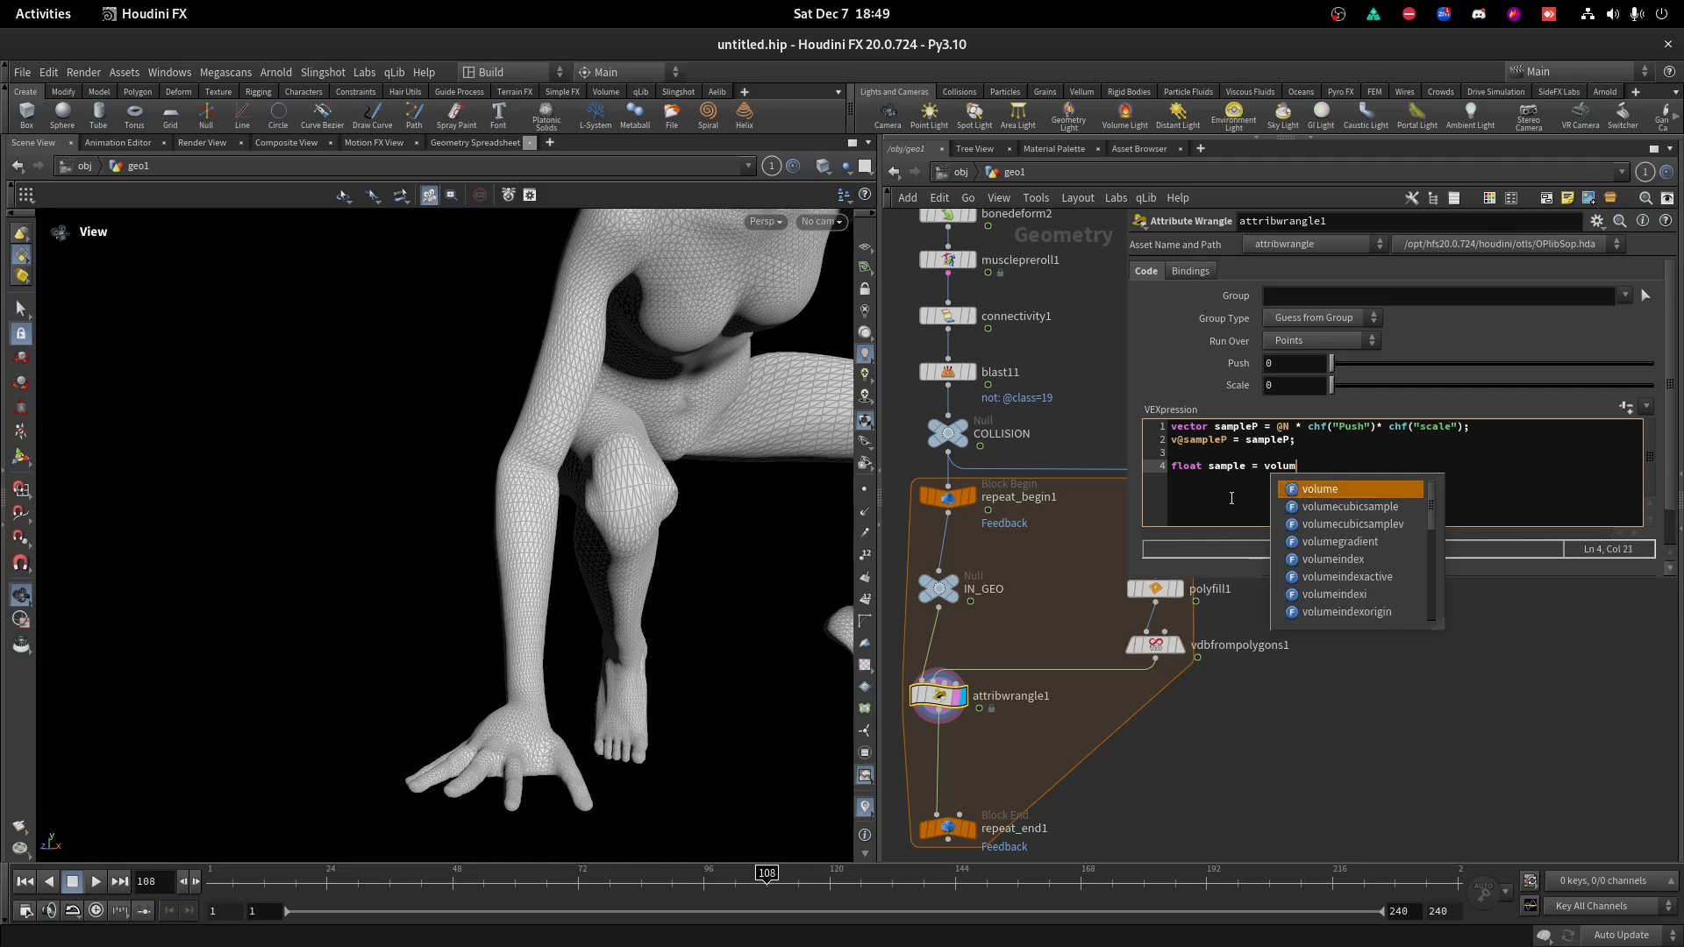
{"action": "type", "text": "esa"}
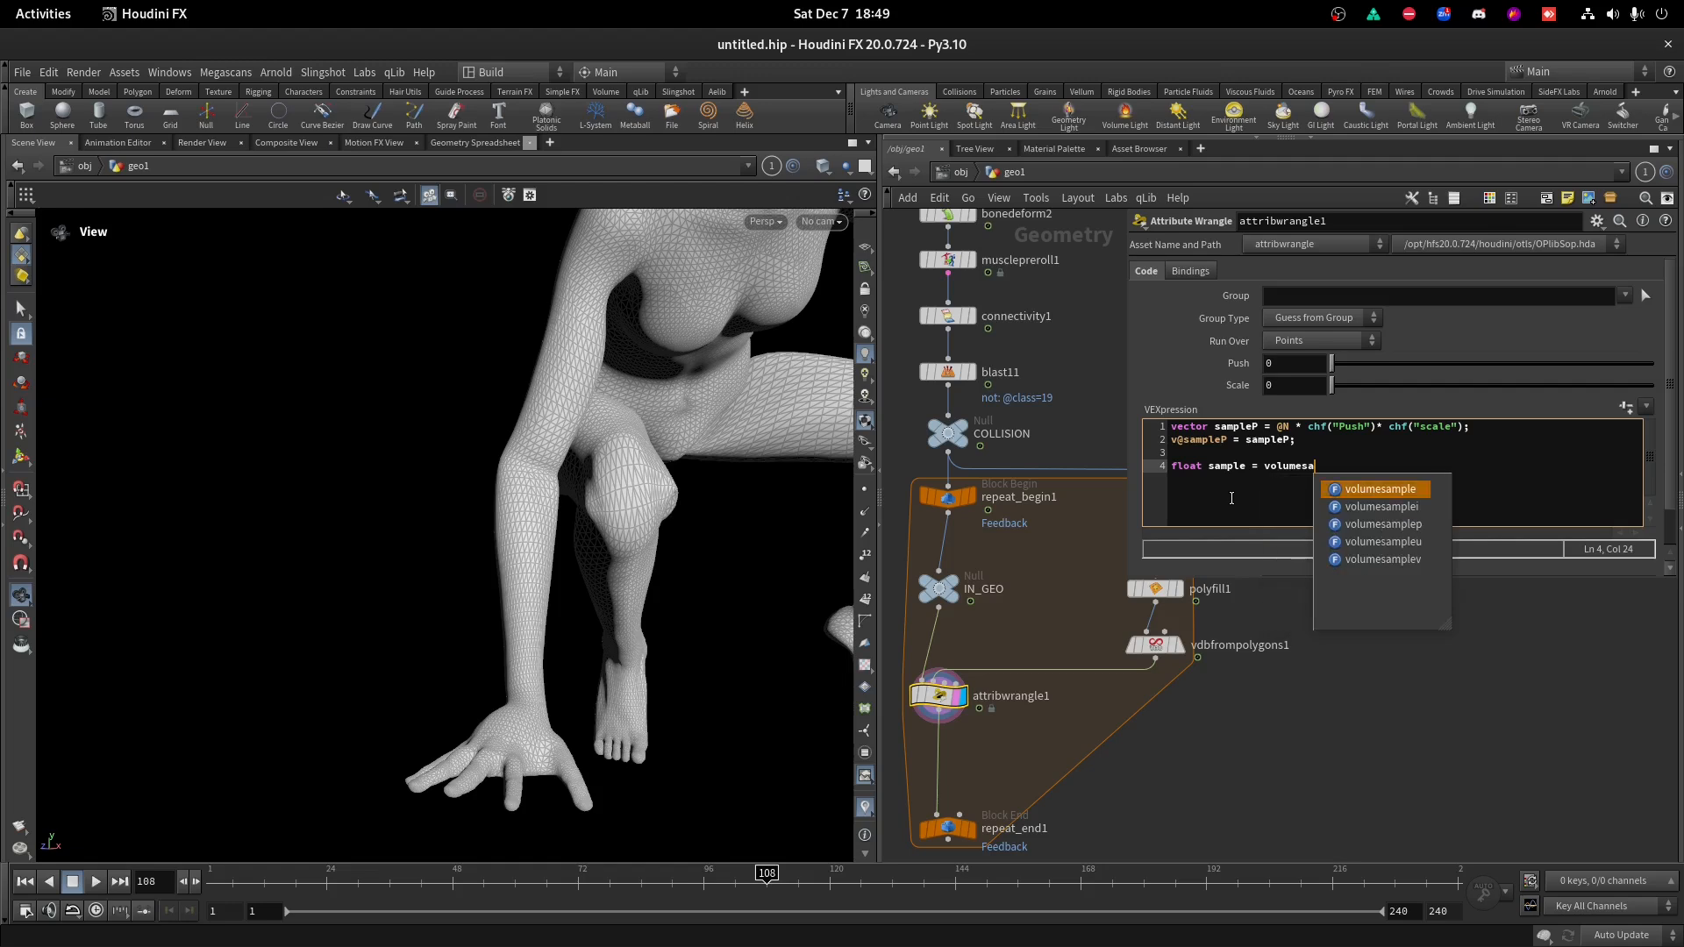
{"action": "key", "text": "Return"}
{"action": "type", "text": "(1,"}
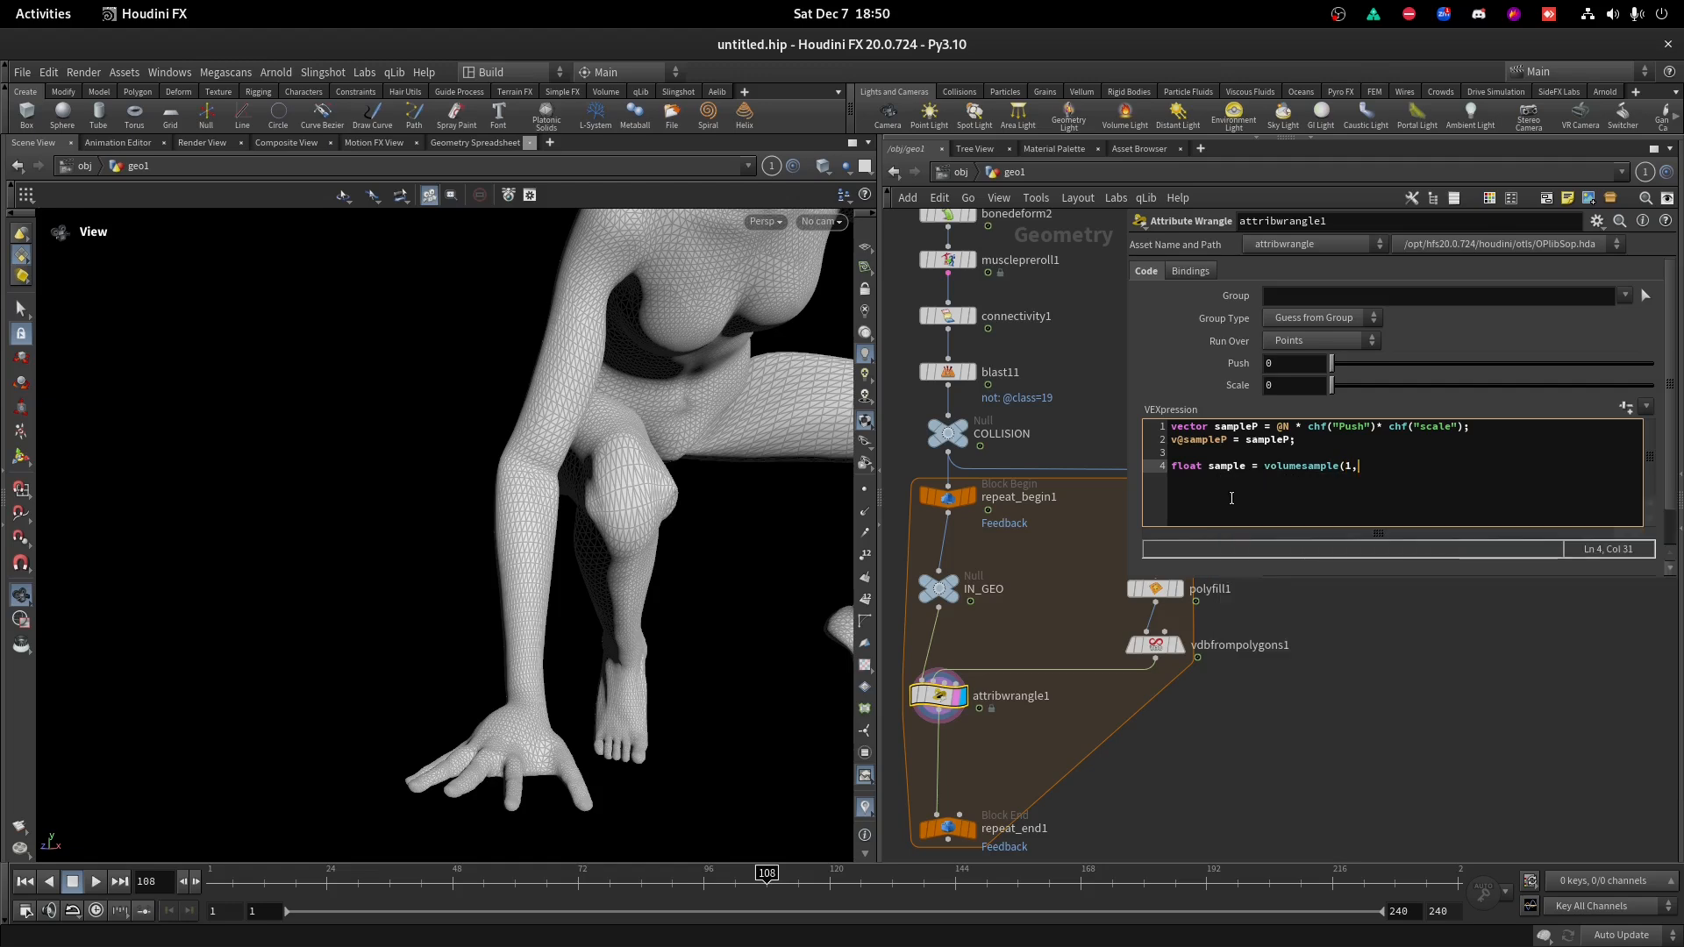
{"action": "mouse_move", "coordinate": [1164, 656]}
{"action": "type", "text": "0,0"}
{"action": "type", "text": "P"}
{"action": "type", "text": "+sample"}
{"action": "type", "text": "P);"}
{"action": "middle_click_drag", "start_coordinate": [1402, 669], "coordinate": [1448, 646]}
Add a wrangle line that flags intersecting points: f@interP = (sample<0) ? 1:0;.
{"action": "key", "text": "Return"}
{"action": "key", "text": "Return"}
{"action": "type", "text": "f@"}
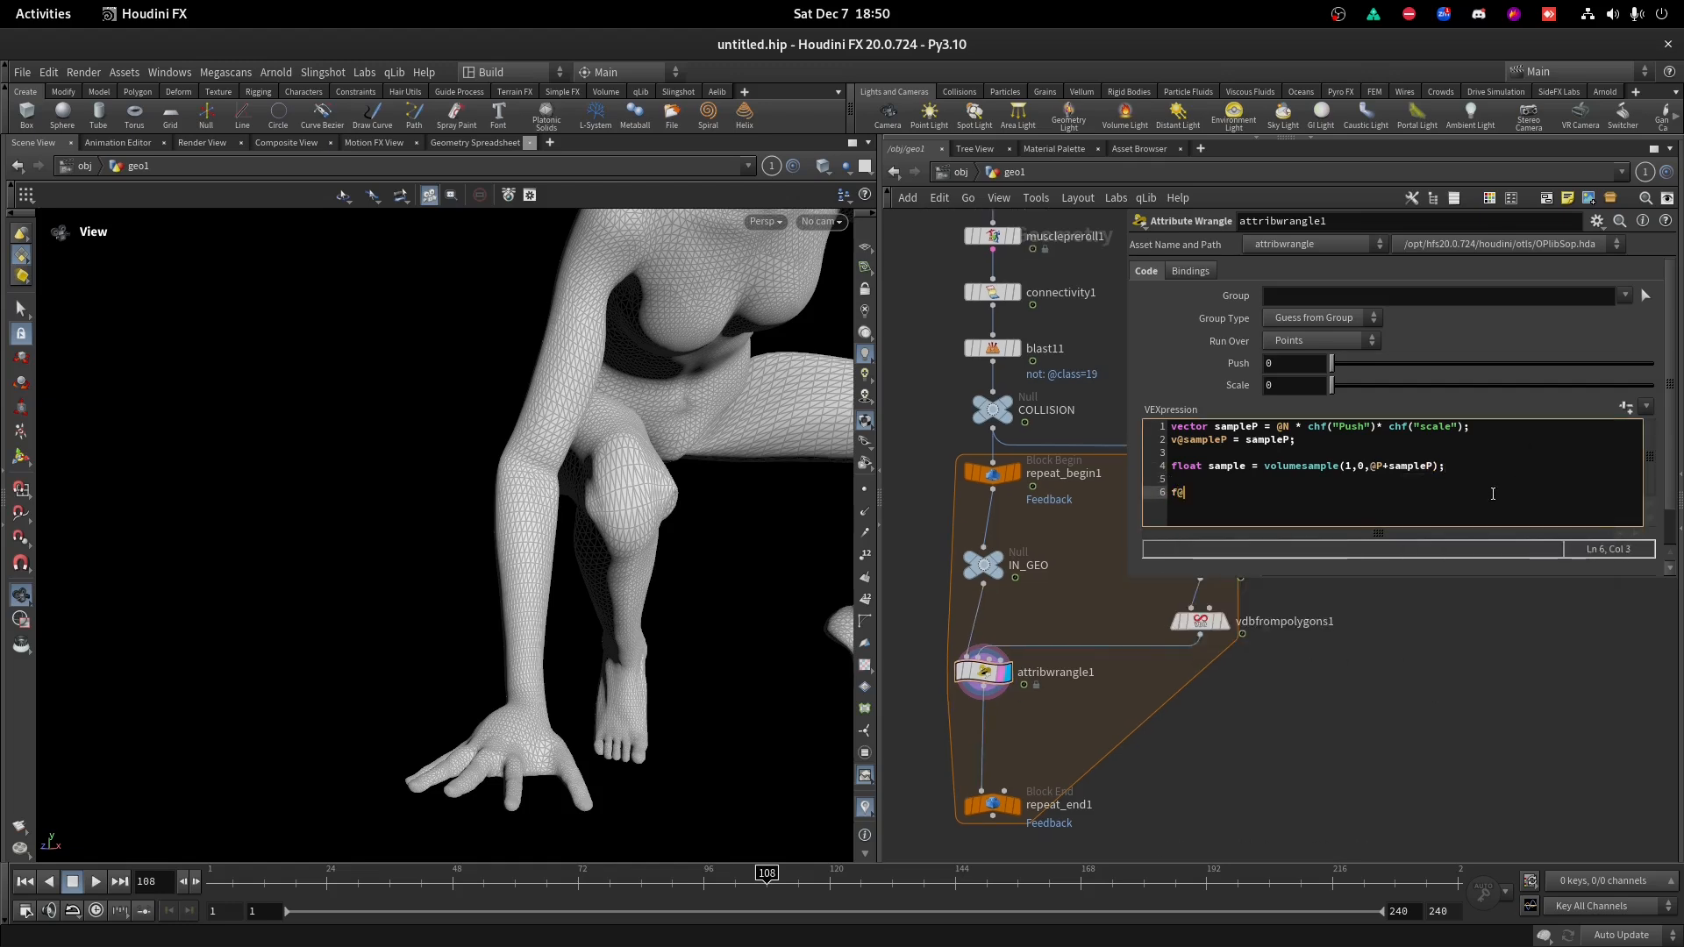
{"action": "type", "text": "interP"}
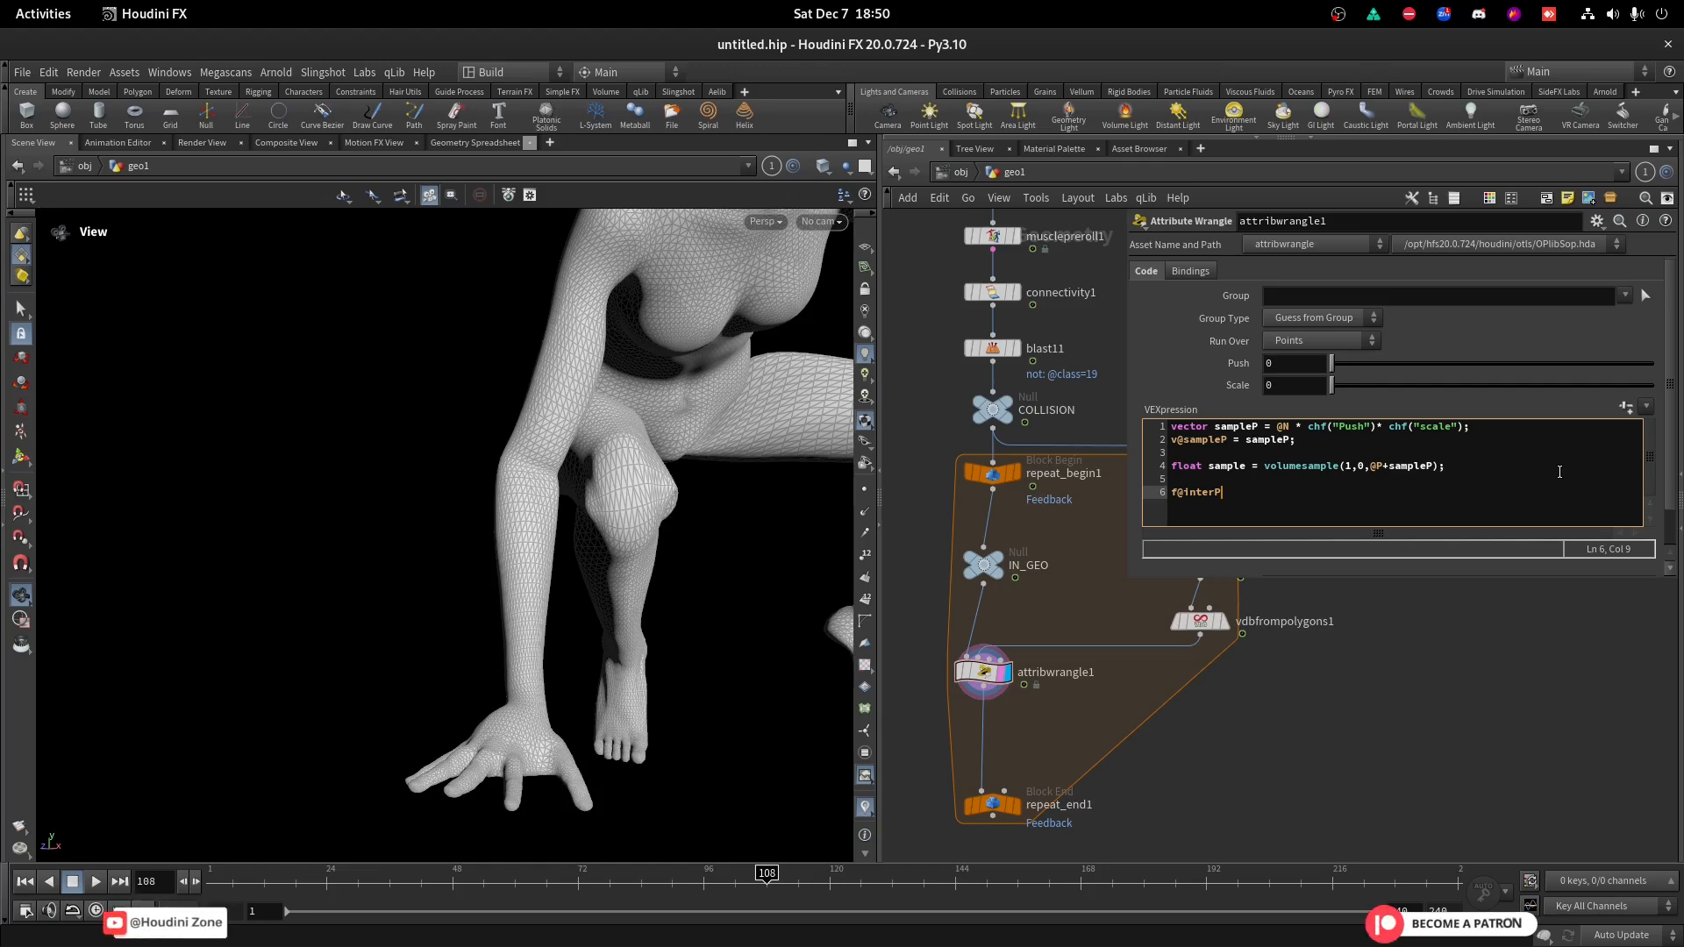
{"action": "type", "text": "= (sam,"}
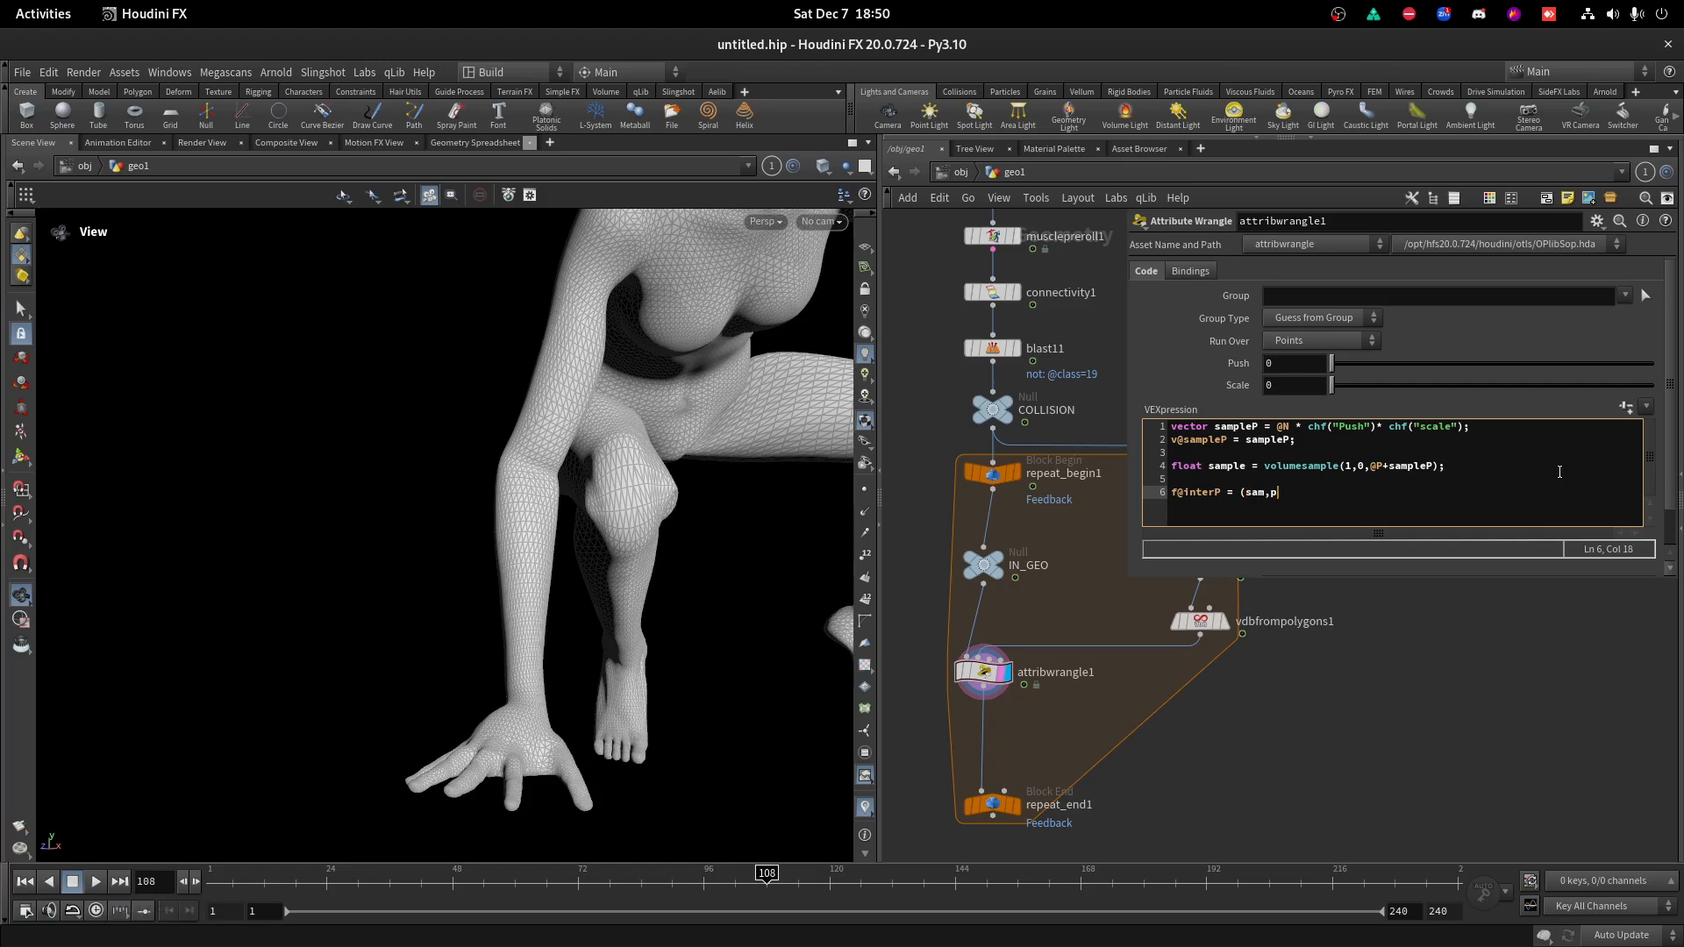
{"action": "key", "text": "BackSpace"}
{"action": "type", "text": "ple"}
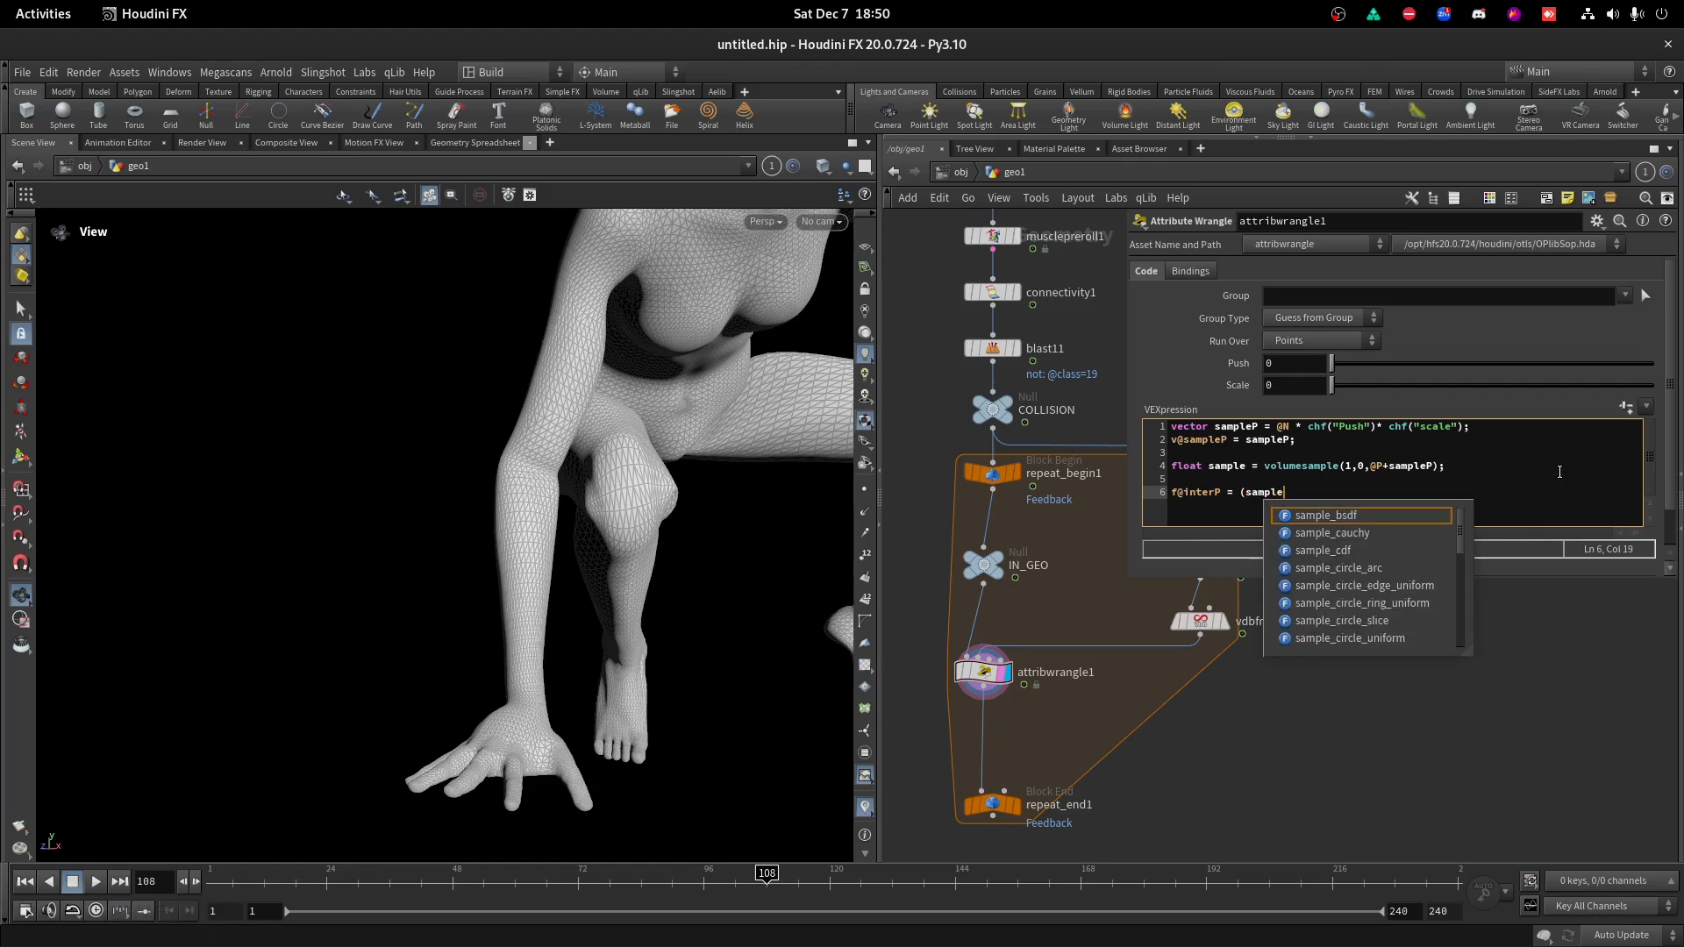
{"action": "type", "text": "<0"}
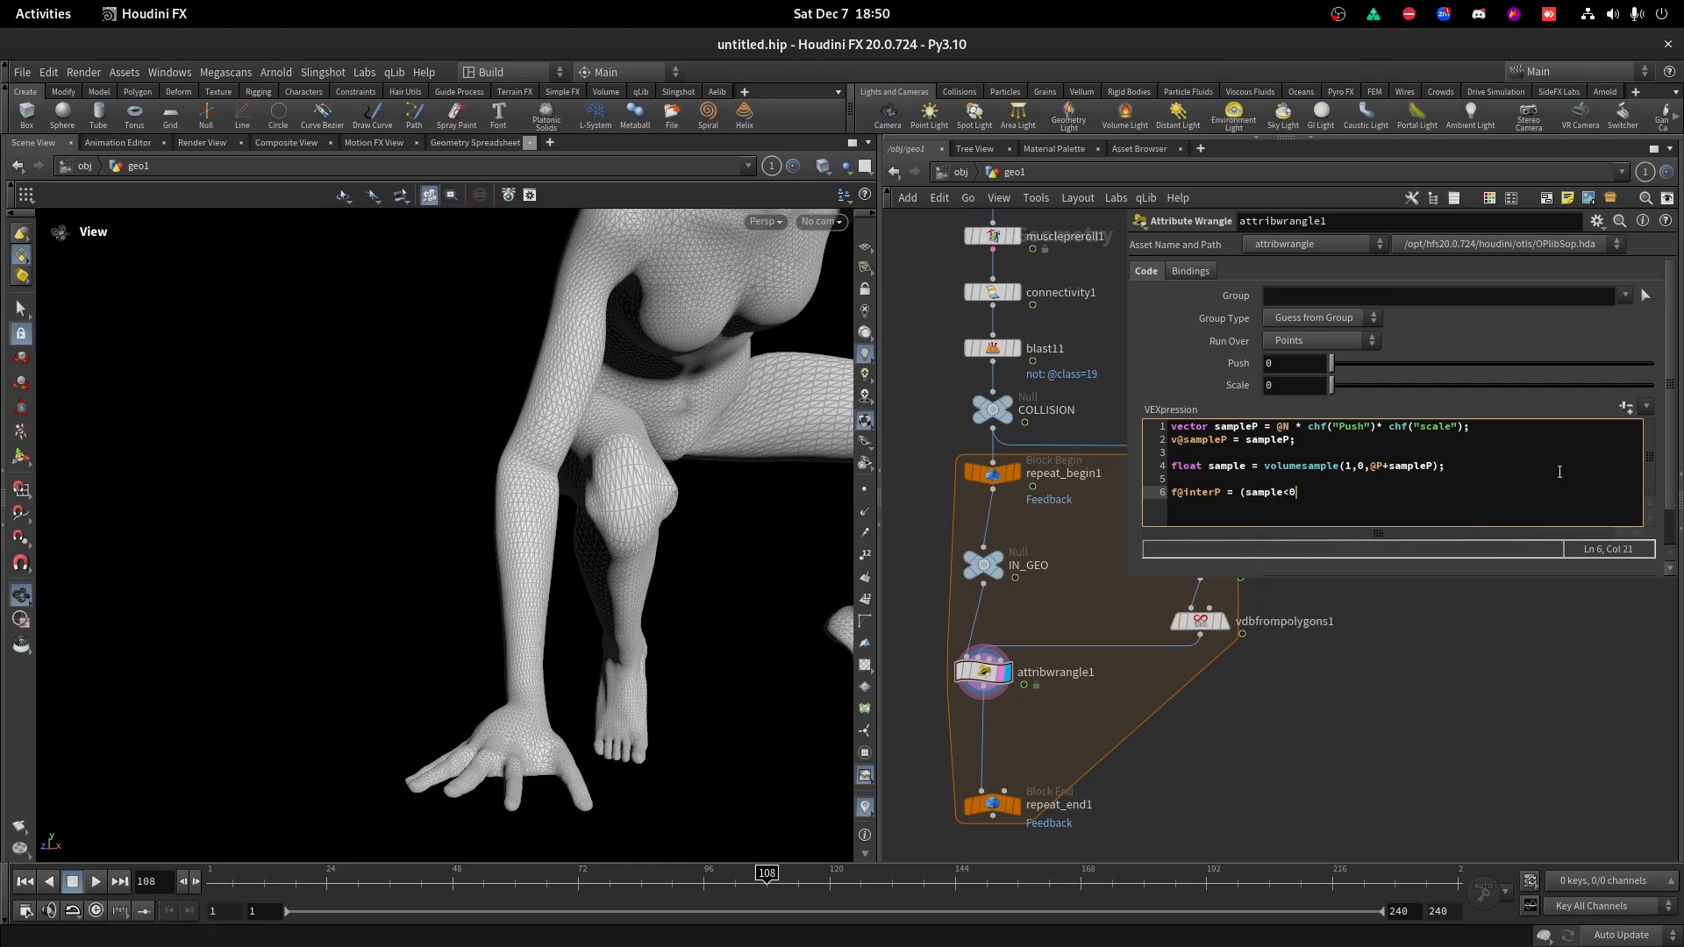
{"action": "type", "text": ") ? 1:0;"}
Add a final line to the wrangle that stores the sampled value: f@sample = sample;.
{"action": "key", "text": "Return"}
{"action": "key", "text": "Return"}
{"action": "type", "text": "f@sam"}
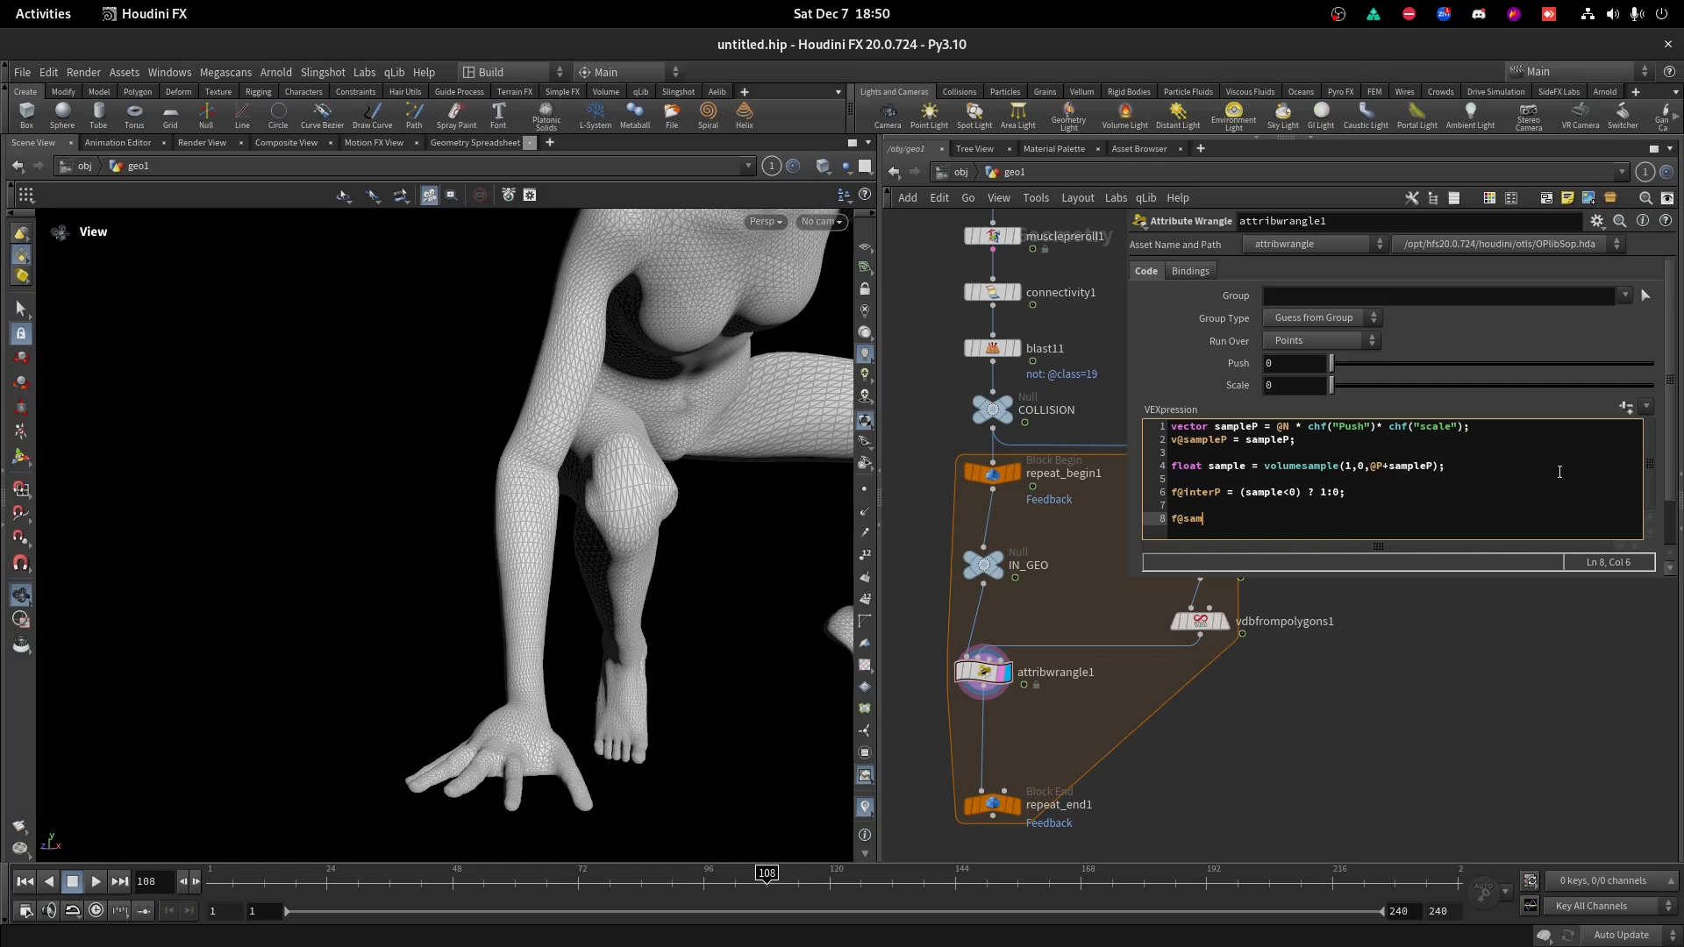
{"action": "type", "text": "ple = saml"}
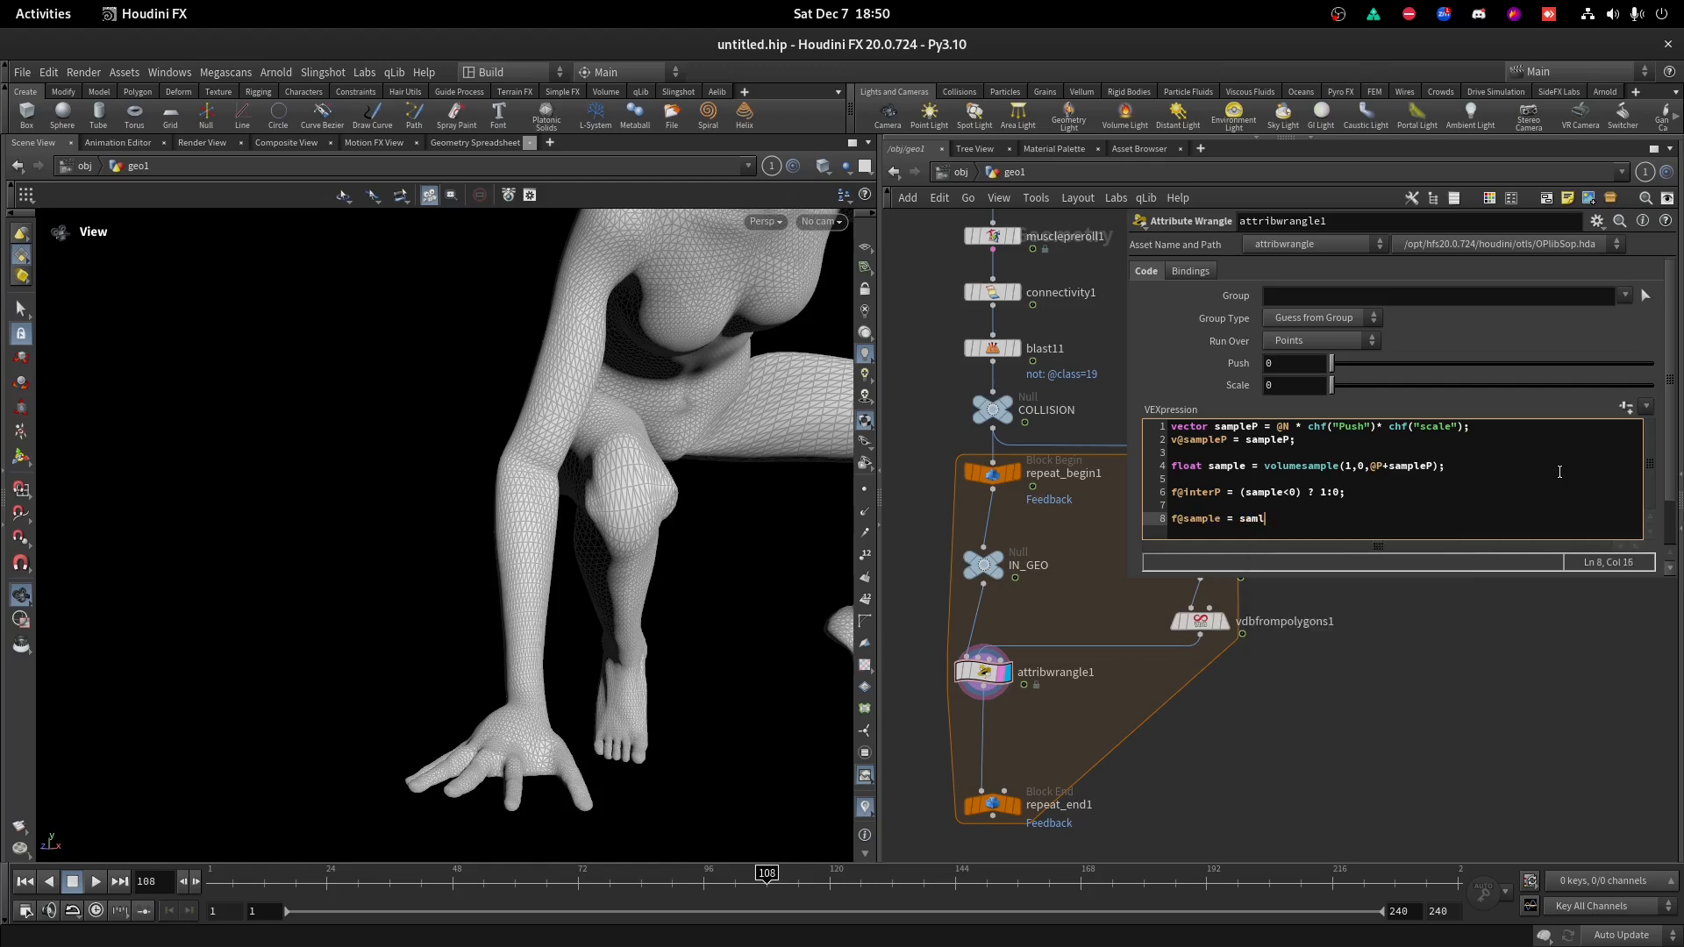
{"action": "key", "text": "BackSpace"}
{"action": "type", "text": "ple"}
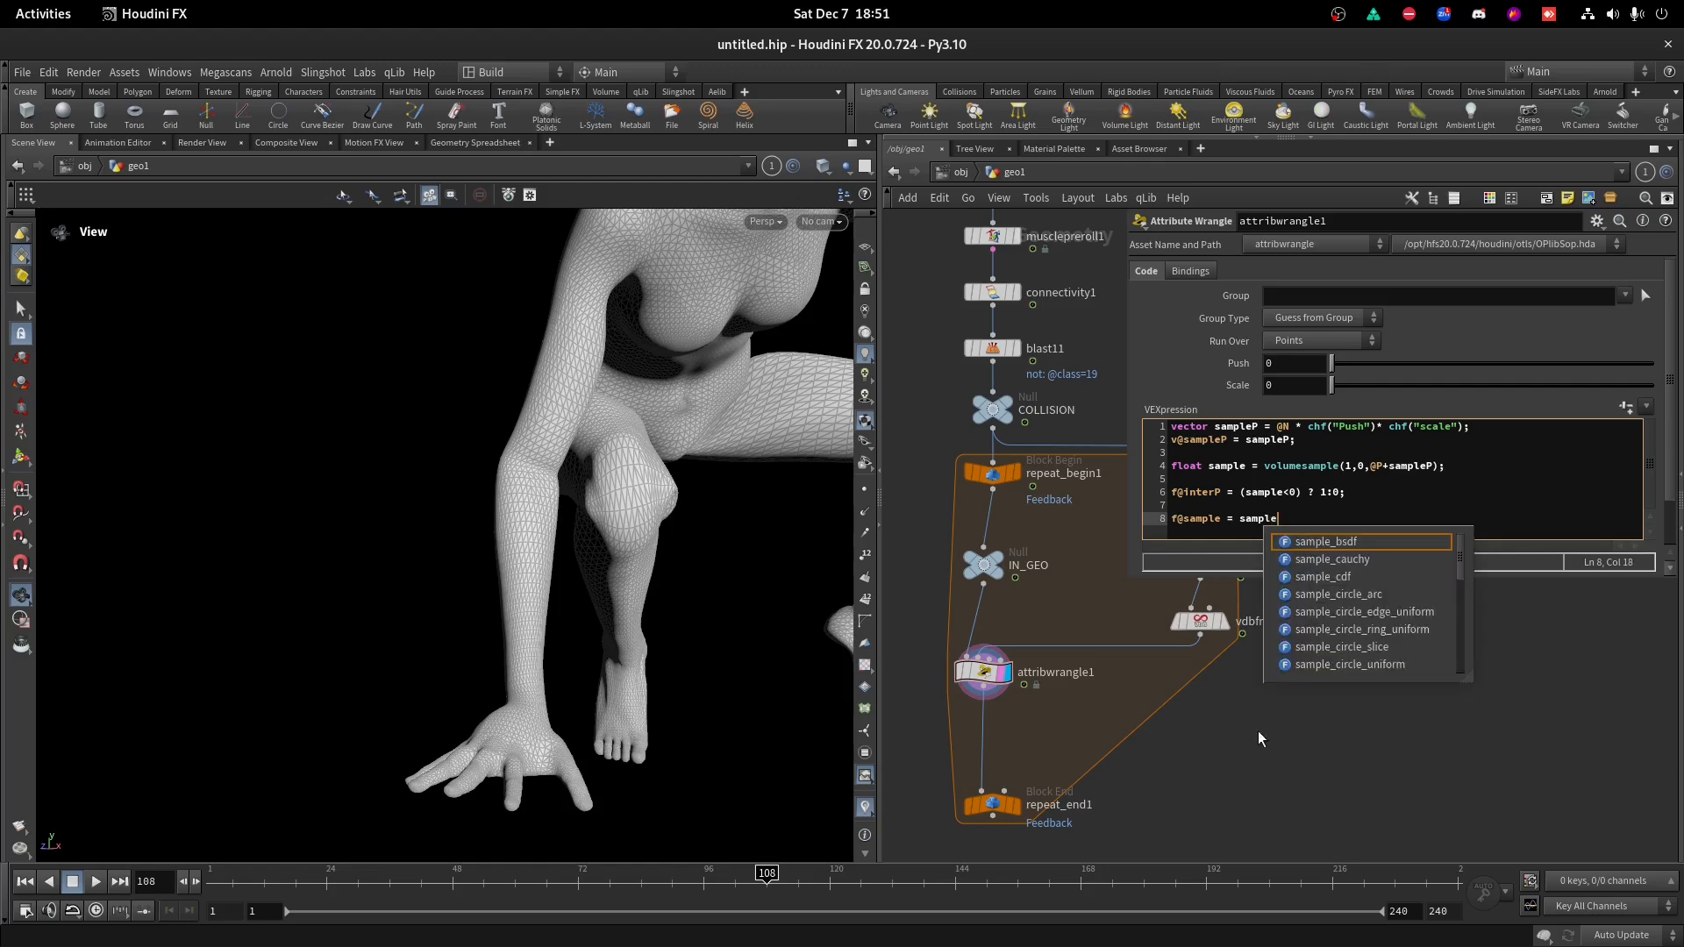
{"action": "type", "text": ";"}
Visualize the wrangle's interP point attribute as colors on the character mesh.
{"action": "scroll", "coordinate": [1029, 677], "scroll_direction": "up", "scroll_amount": 5}
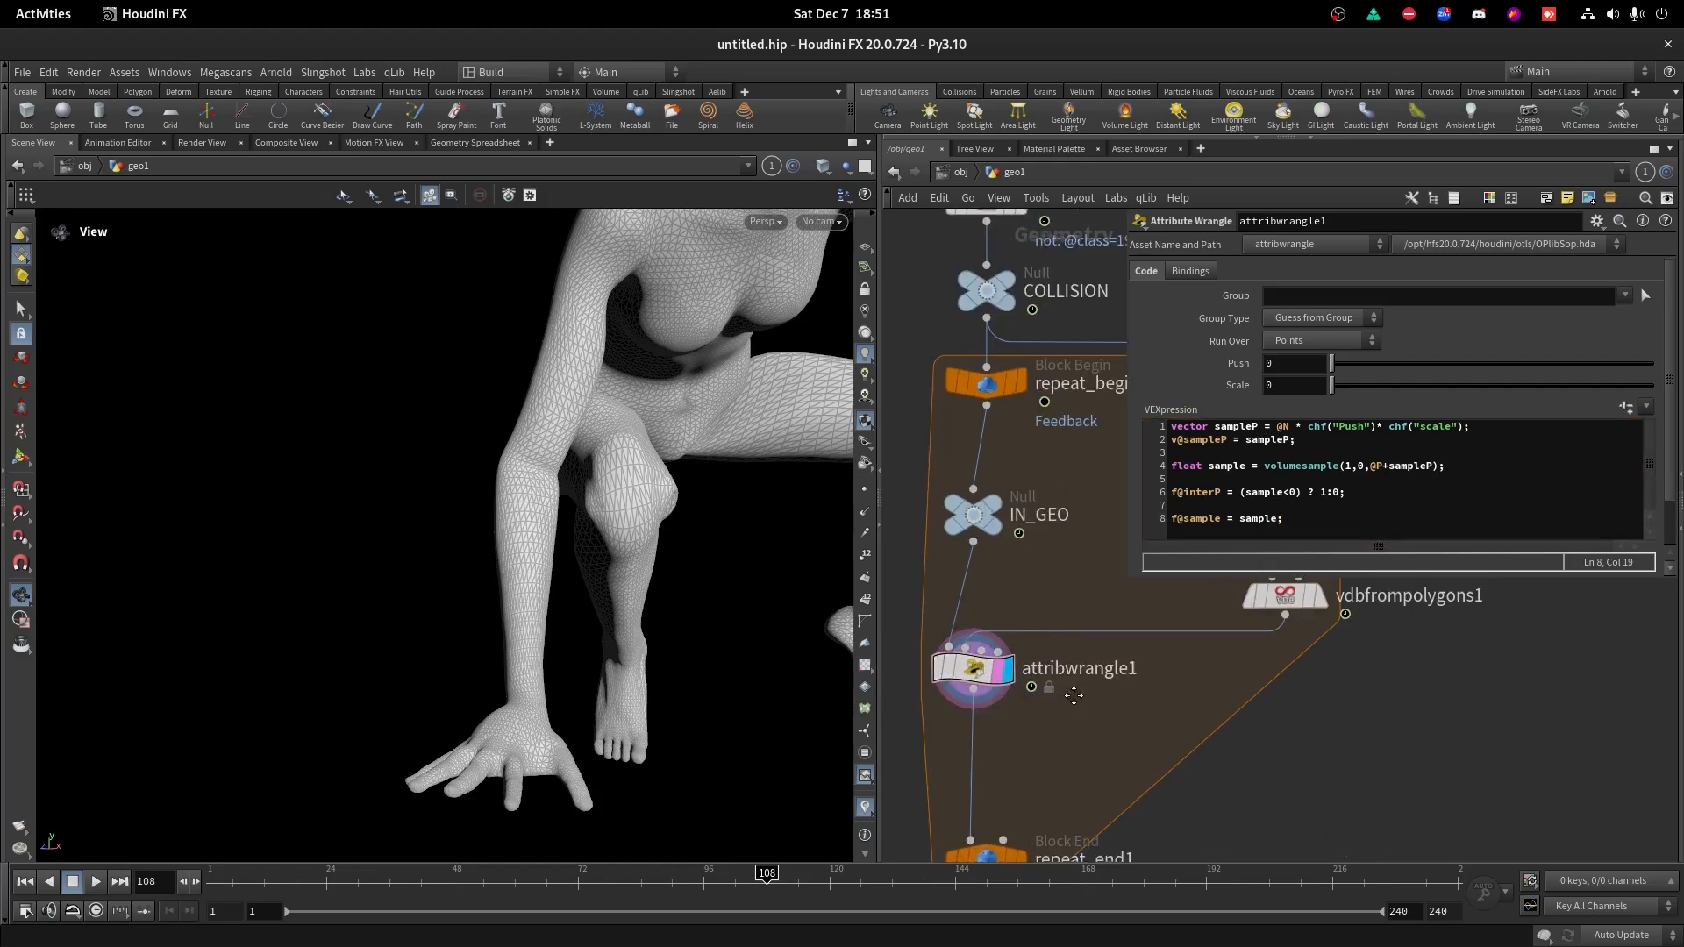
{"action": "scroll", "coordinate": [644, 402], "scroll_direction": "up", "scroll_amount": 3}
{"action": "scroll", "coordinate": [644, 402], "scroll_direction": "down", "scroll_amount": 5}
{"action": "left_click_drag", "start_coordinate": [645, 402], "coordinate": [644, 563]}
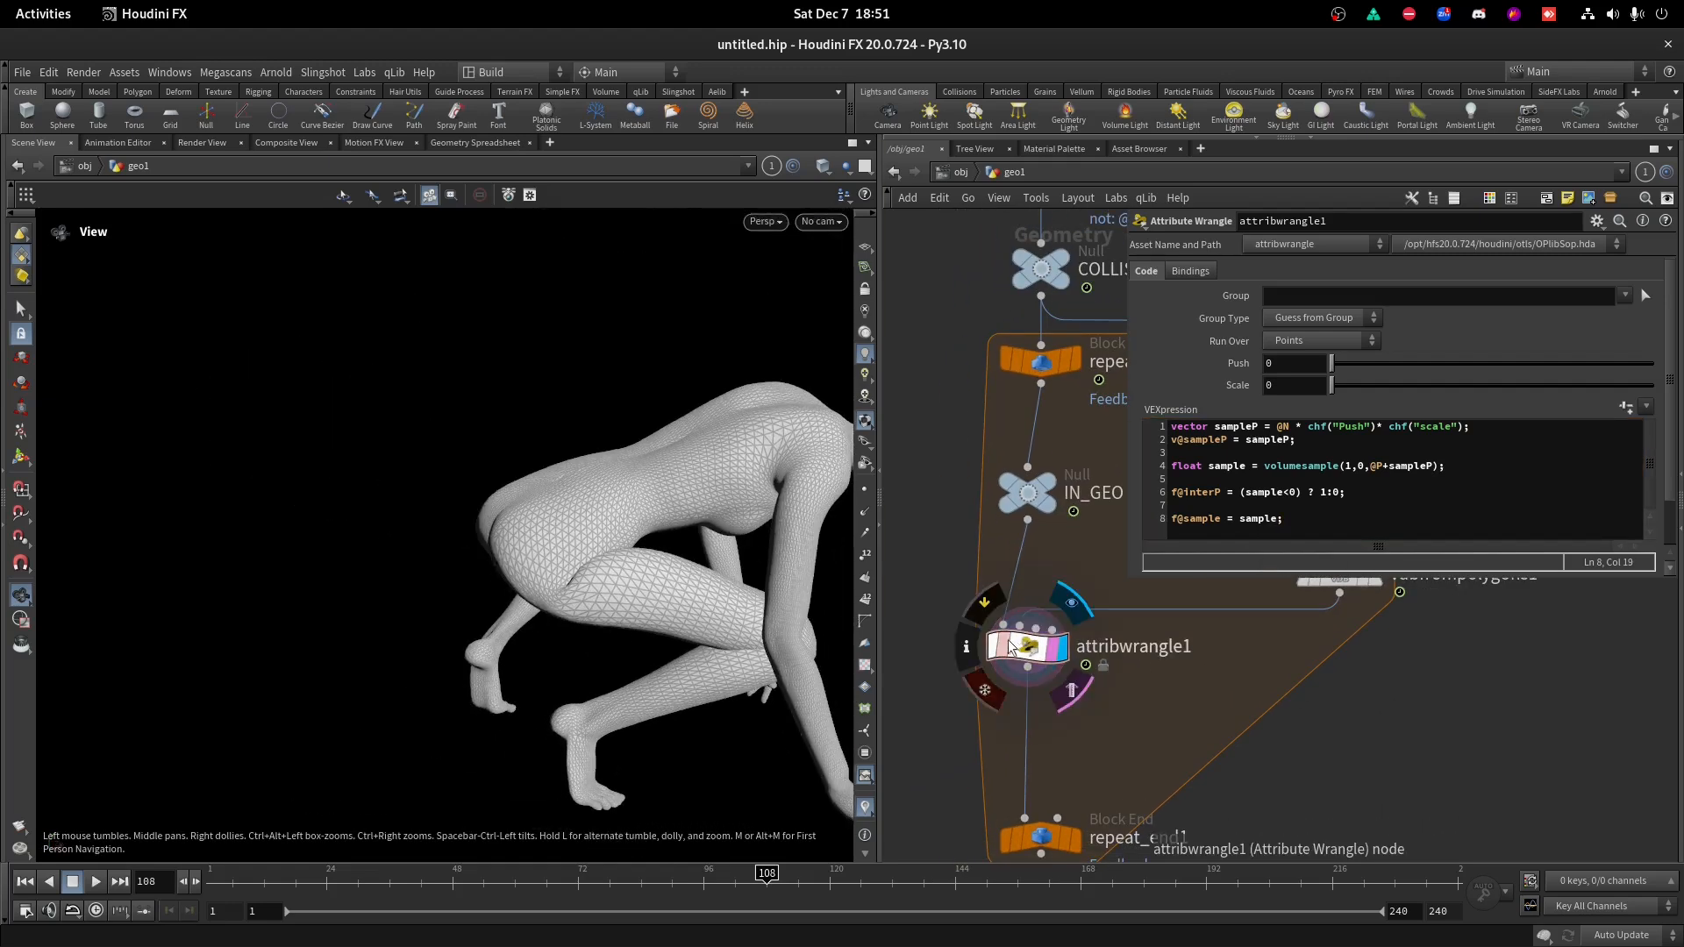
{"action": "left_click", "coordinate": [968, 649]}
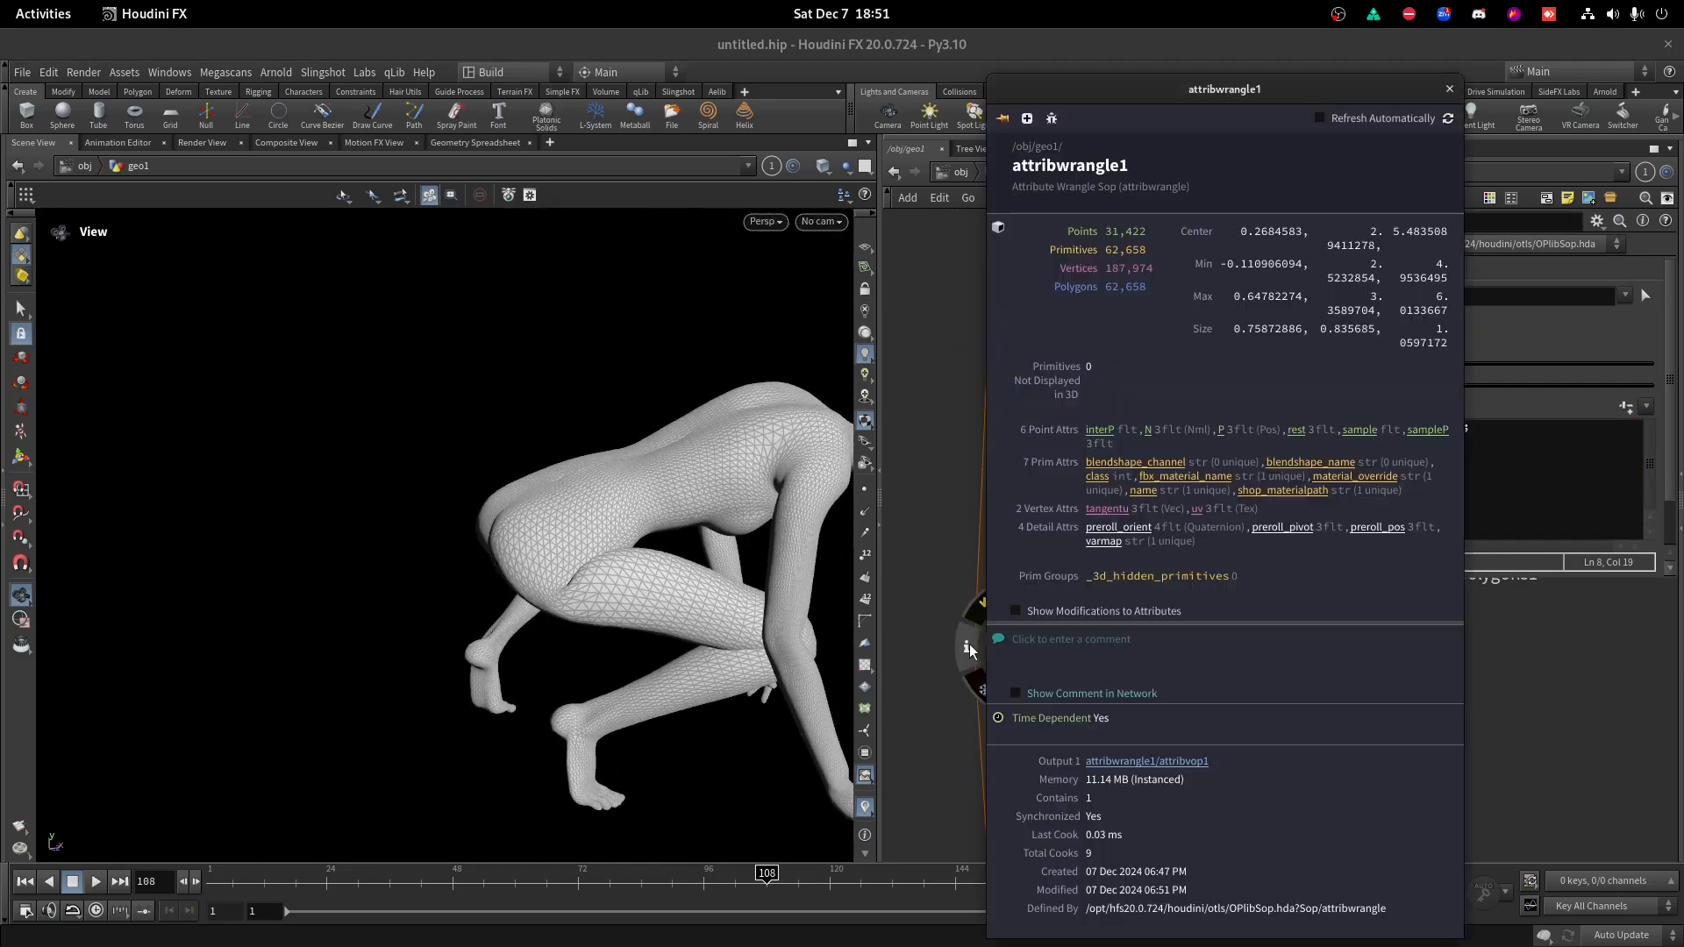
{"action": "left_click", "coordinate": [1099, 429]}
{"action": "left_click", "coordinate": [1449, 89]}
{"action": "left_click_drag", "start_coordinate": [631, 526], "coordinate": [672, 519]}
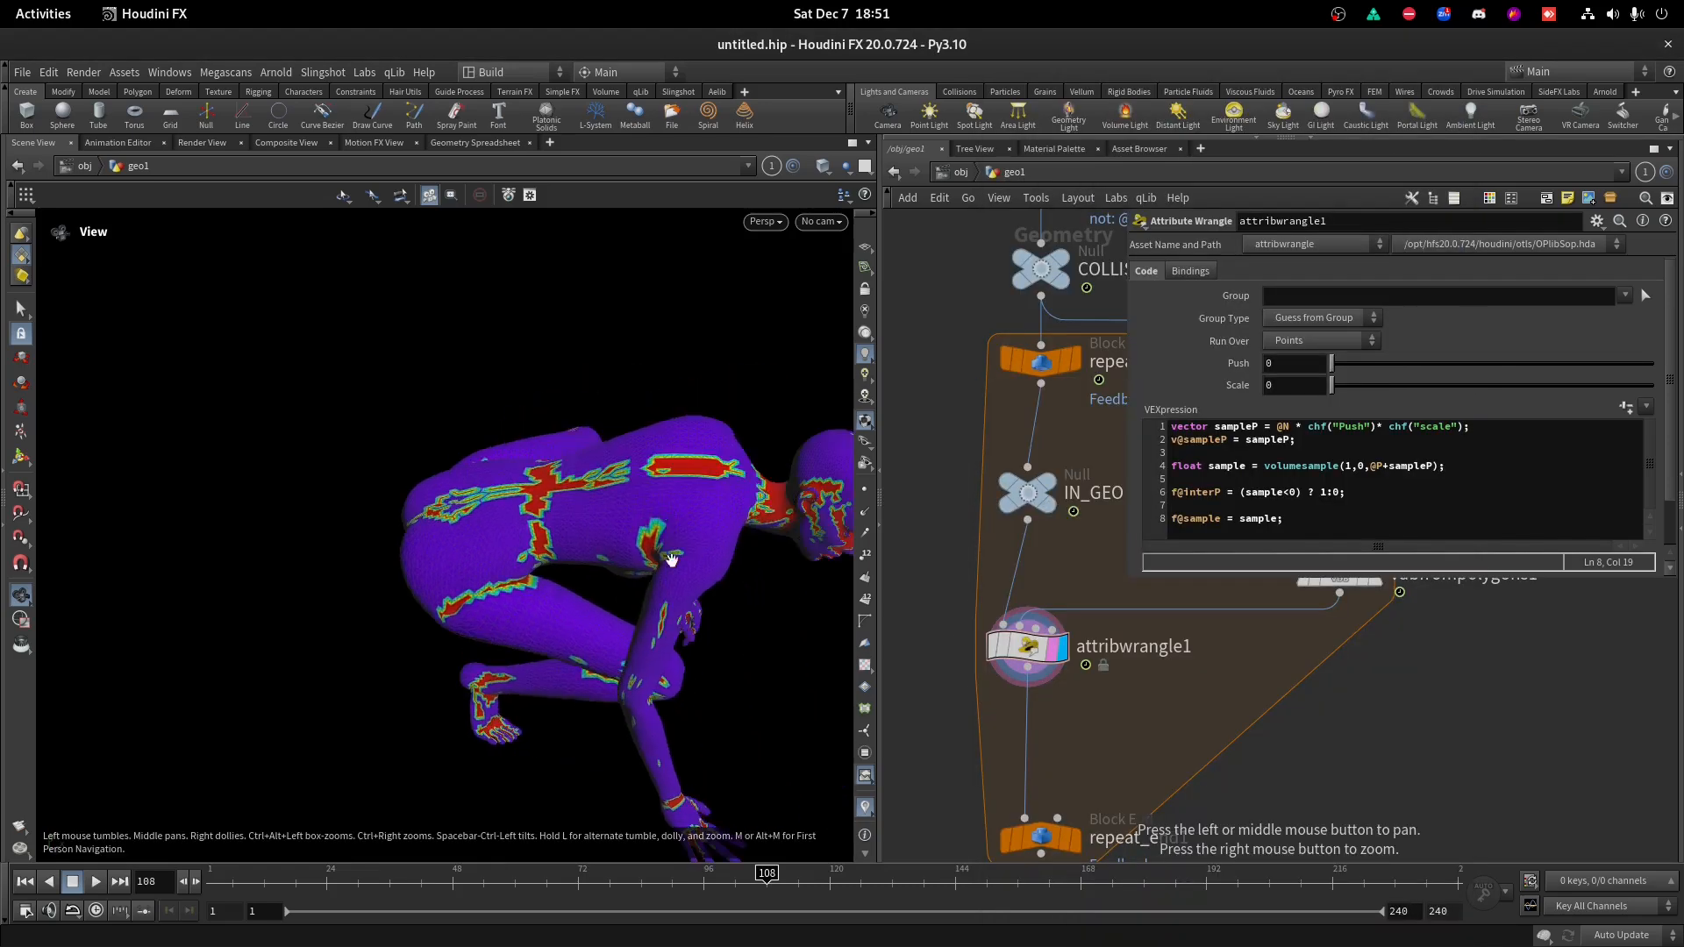
{"action": "scroll", "coordinate": [671, 519], "scroll_direction": "up", "scroll_amount": 5}
{"action": "scroll", "coordinate": [672, 518], "scroll_direction": "down", "scroll_amount": 6}
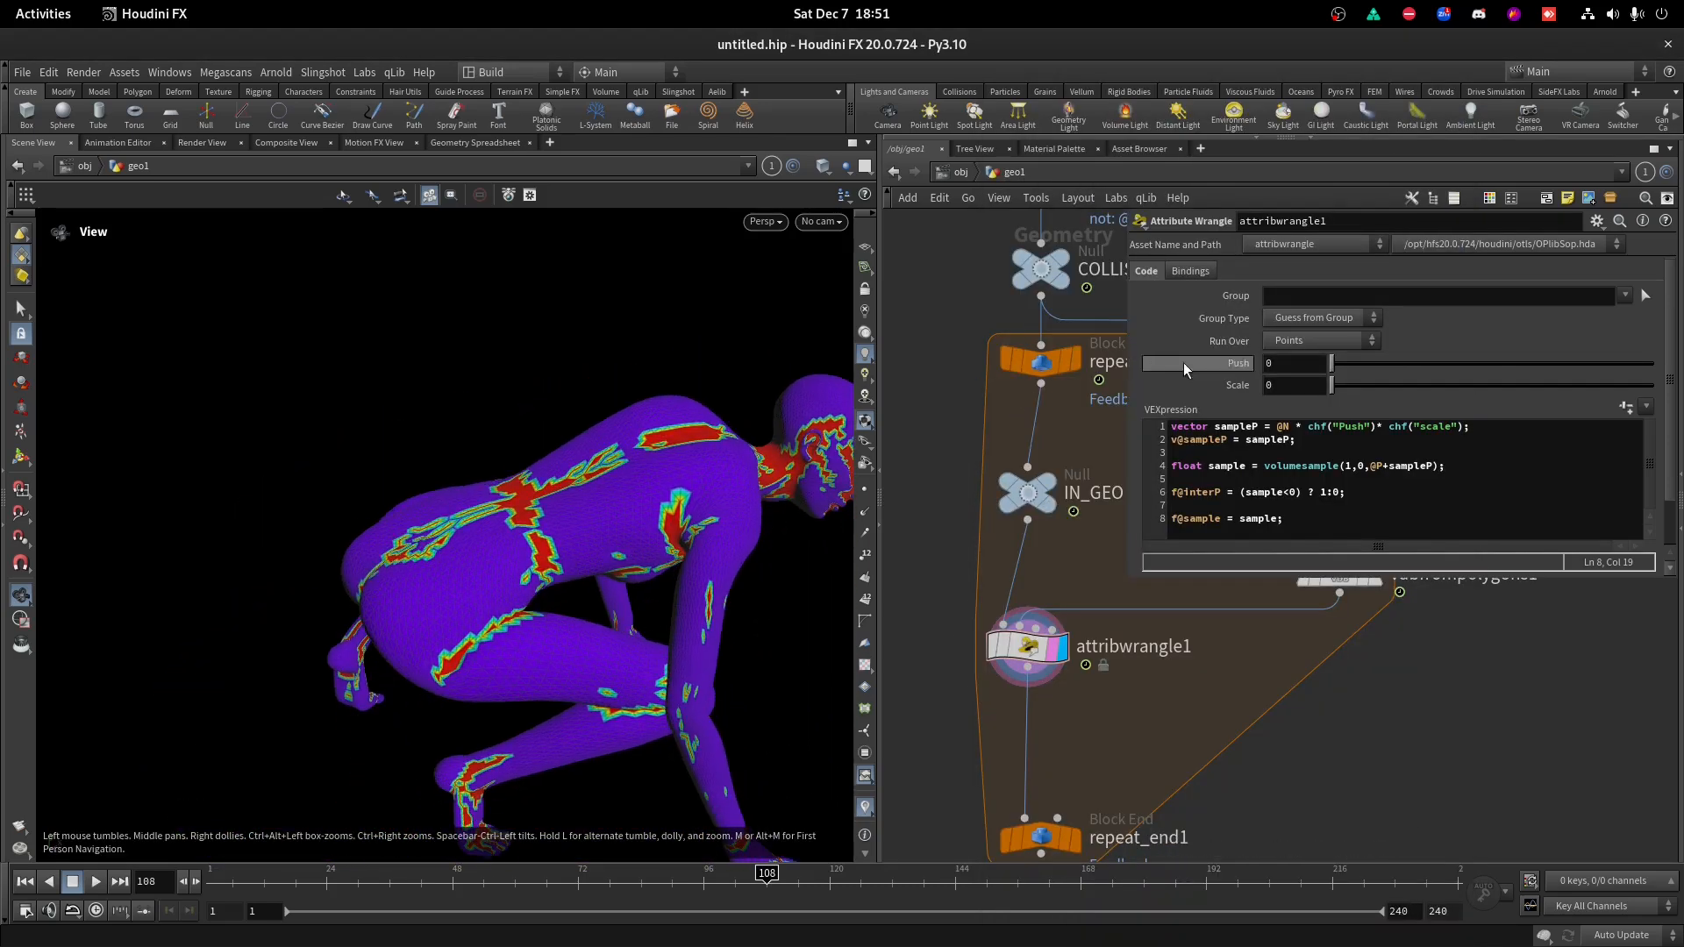
Set the sampling wrangle's Scale to 1 and its Push to 0.015.
{"action": "left_click", "coordinate": [1268, 384]}
{"action": "type", "text": "1"}
{"action": "key", "text": "Return"}
{"action": "mouse_move", "coordinate": [1332, 363]}
{"action": "left_mouse_down"}
{"action": "mouse_move", "coordinate": [1346, 369]}
{"action": "mouse_move", "coordinate": [1300, 364]}
{"action": "mouse_move", "coordinate": [1319, 363]}
{"action": "left_mouse_up"}
{"action": "type", "text": "15"}
{"action": "key", "text": "Return"}
Examine the interP coloring in the body creases and around the limbs from several angles.
{"action": "left_click_drag", "start_coordinate": [544, 605], "coordinate": [540, 411]}
{"action": "right_click_drag", "start_coordinate": [540, 410], "coordinate": [564, 364]}
{"action": "left_click_drag", "start_coordinate": [564, 365], "coordinate": [790, 391]}
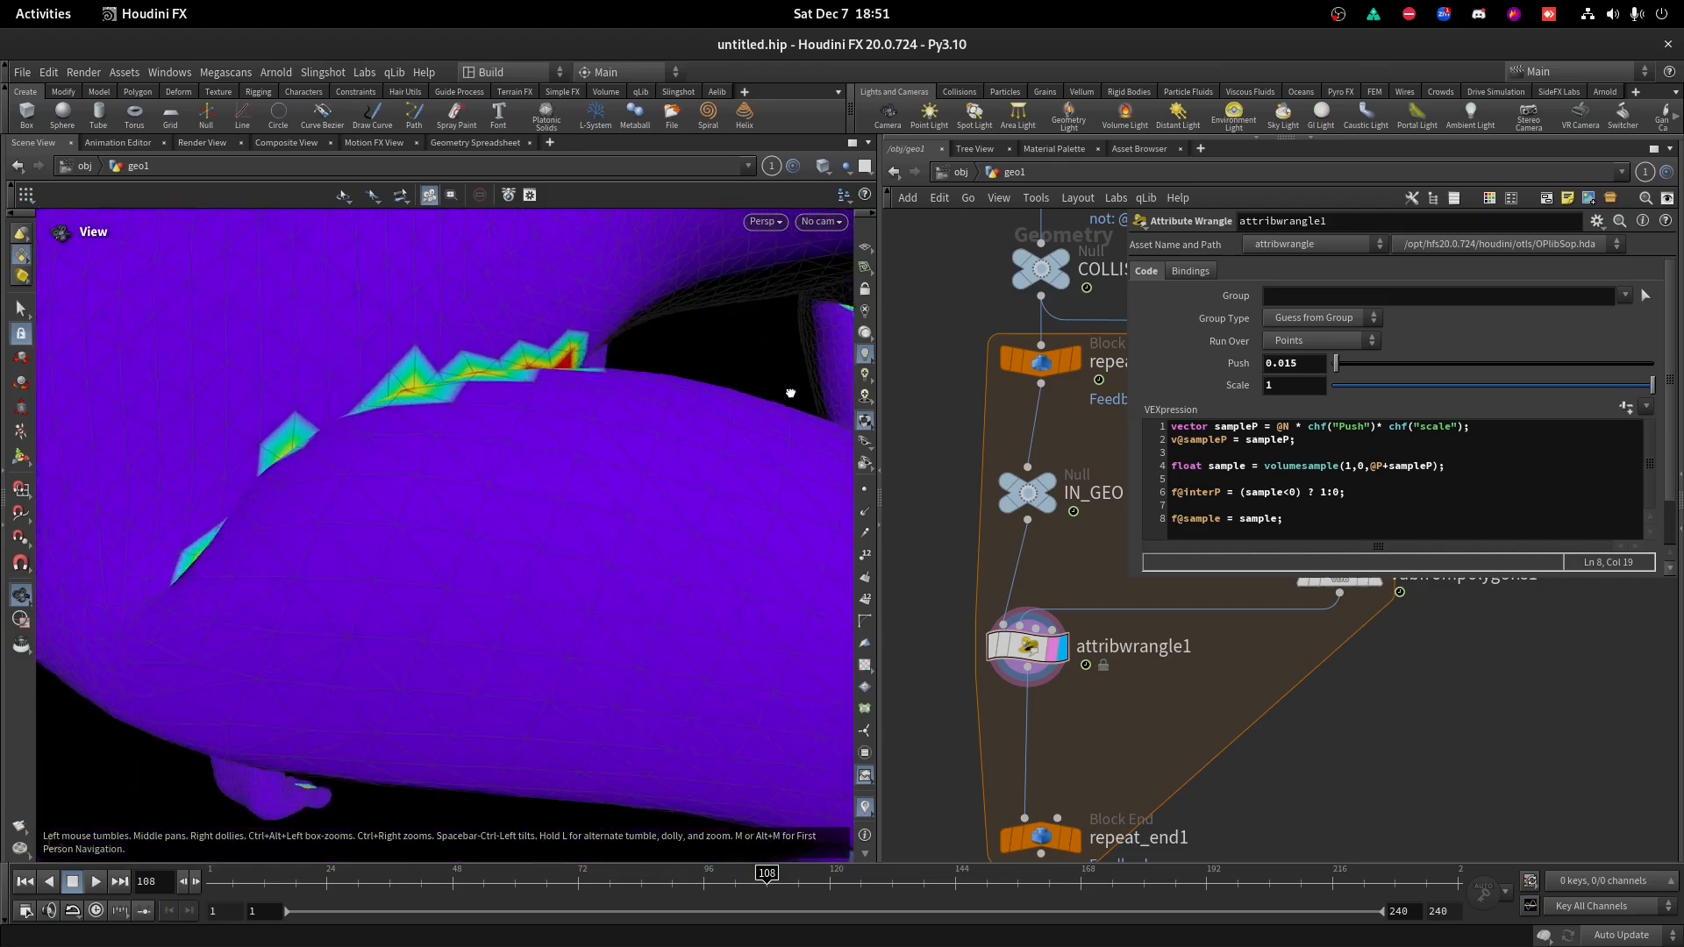
{"action": "right_click_drag", "start_coordinate": [790, 392], "coordinate": [624, 541]}
{"action": "left_click_drag", "start_coordinate": [624, 541], "coordinate": [503, 707]}
{"action": "key", "text": "space+g"}
{"action": "right_click_drag", "start_coordinate": [503, 707], "coordinate": [527, 614]}
Insert an Attribute Blur node between attribwrangle1 and repeat_end1.
{"action": "scroll", "coordinate": [1281, 665], "scroll_direction": "down", "scroll_amount": 3}
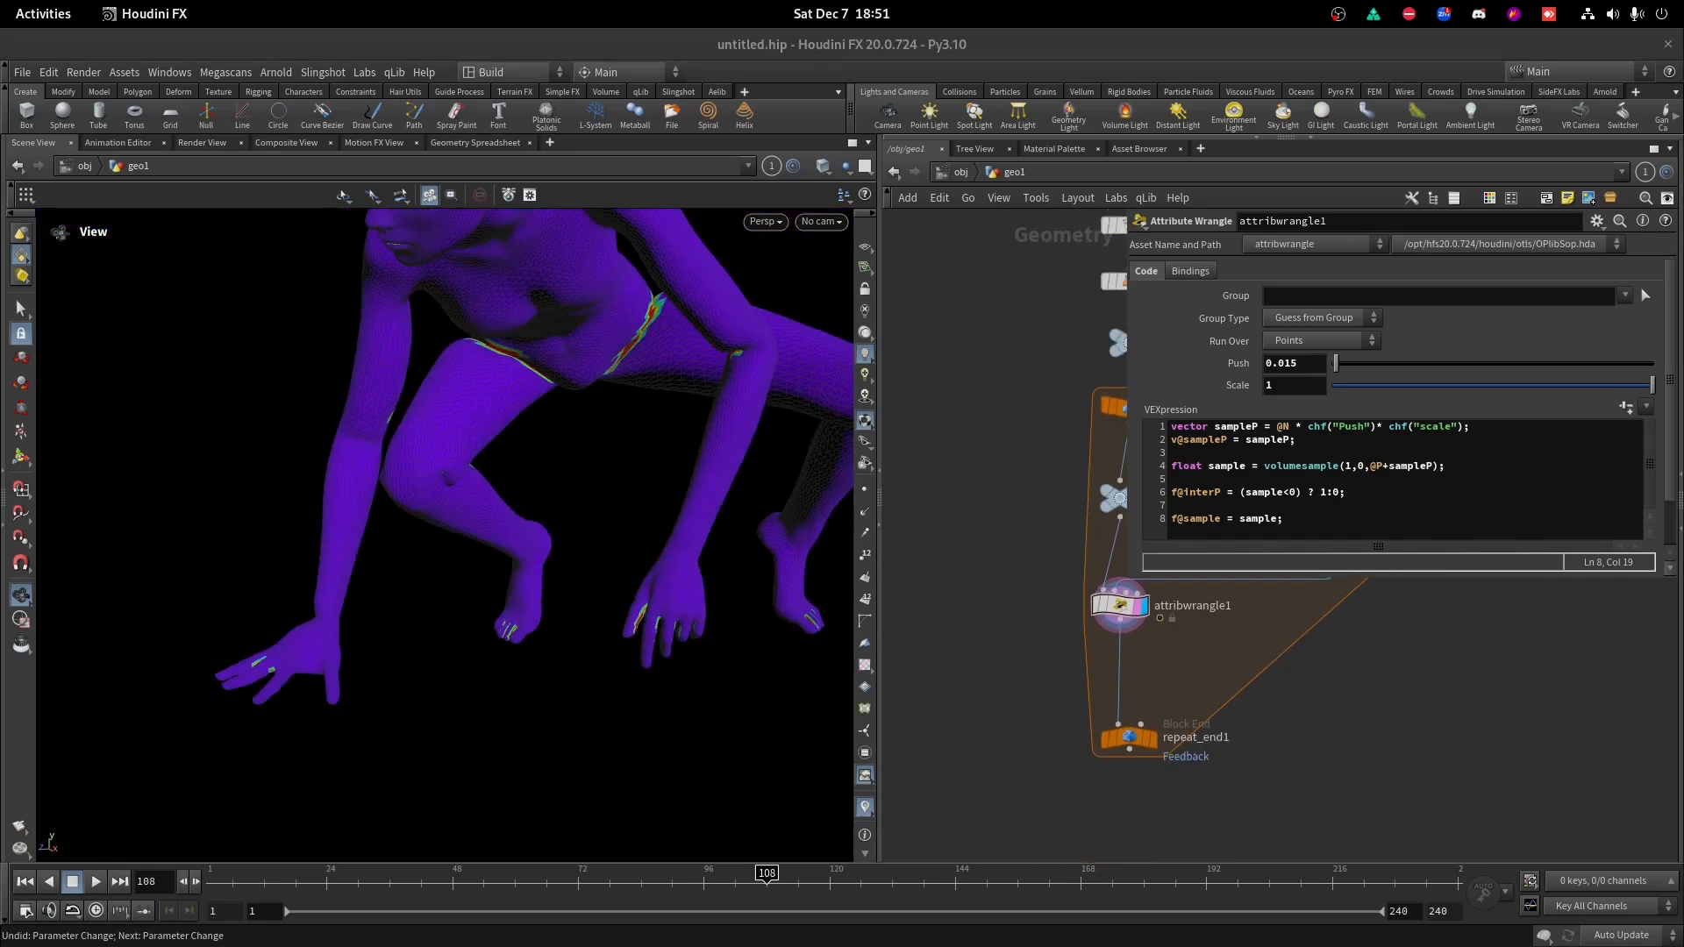
{"action": "scroll", "coordinate": [1130, 662], "scroll_direction": "up", "scroll_amount": 2}
{"action": "key", "text": "Tab"}
{"action": "type", "text": "at b"}
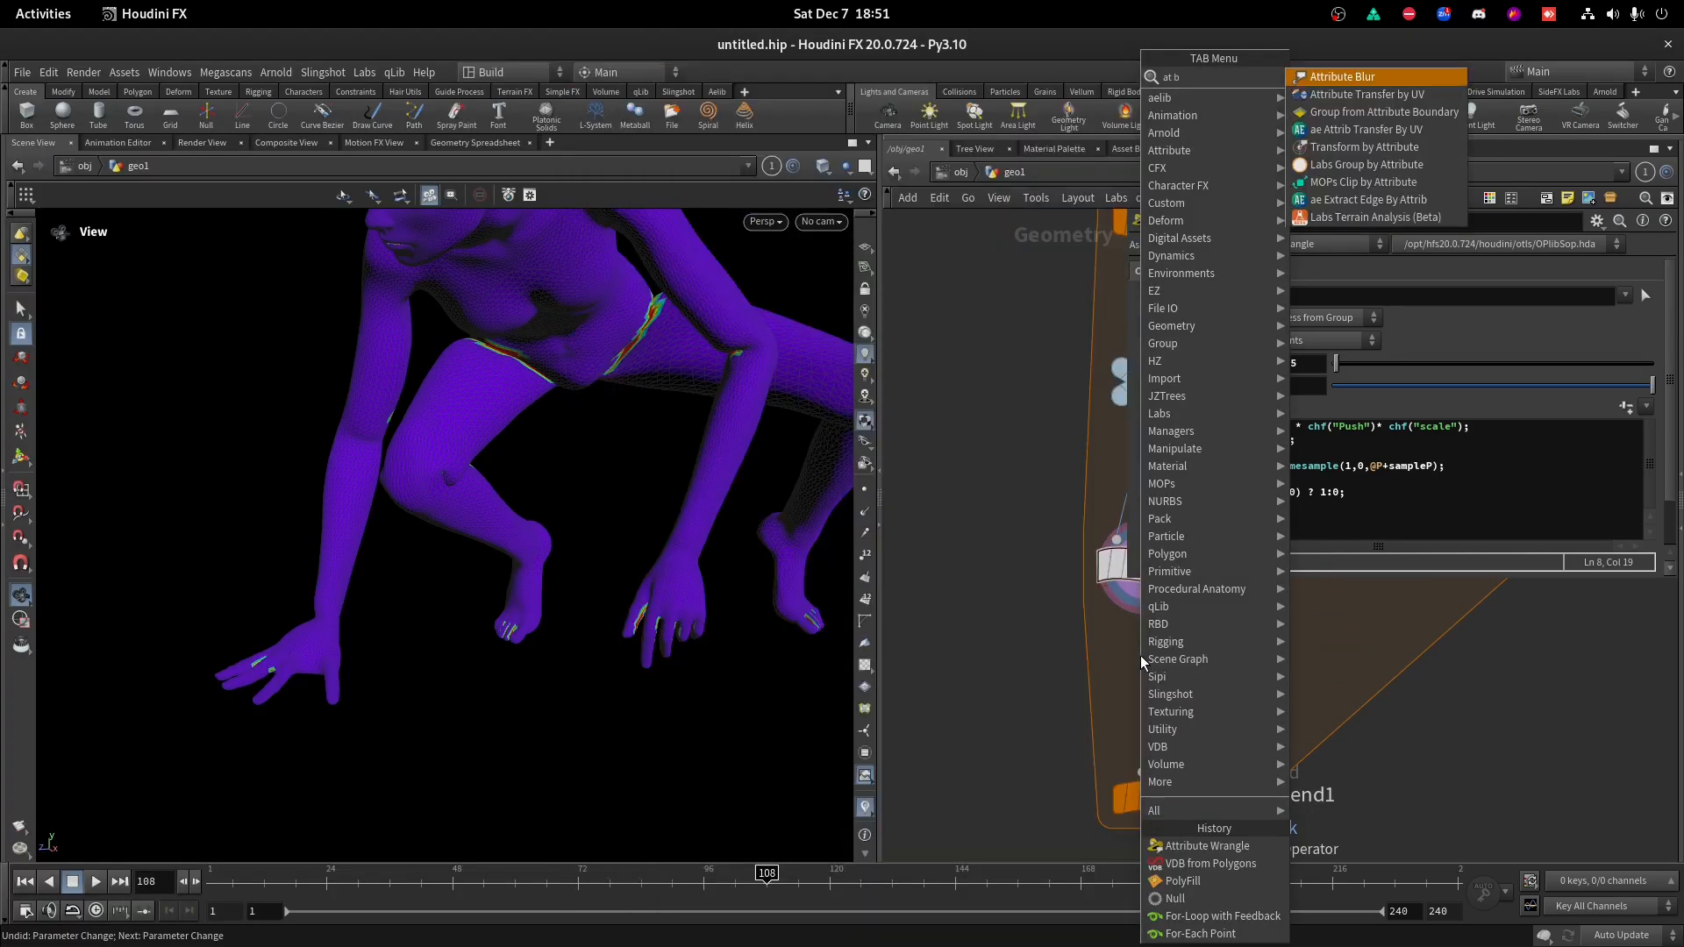
{"action": "key", "text": "Return"}
{"action": "left_click", "coordinate": [1146, 650]}
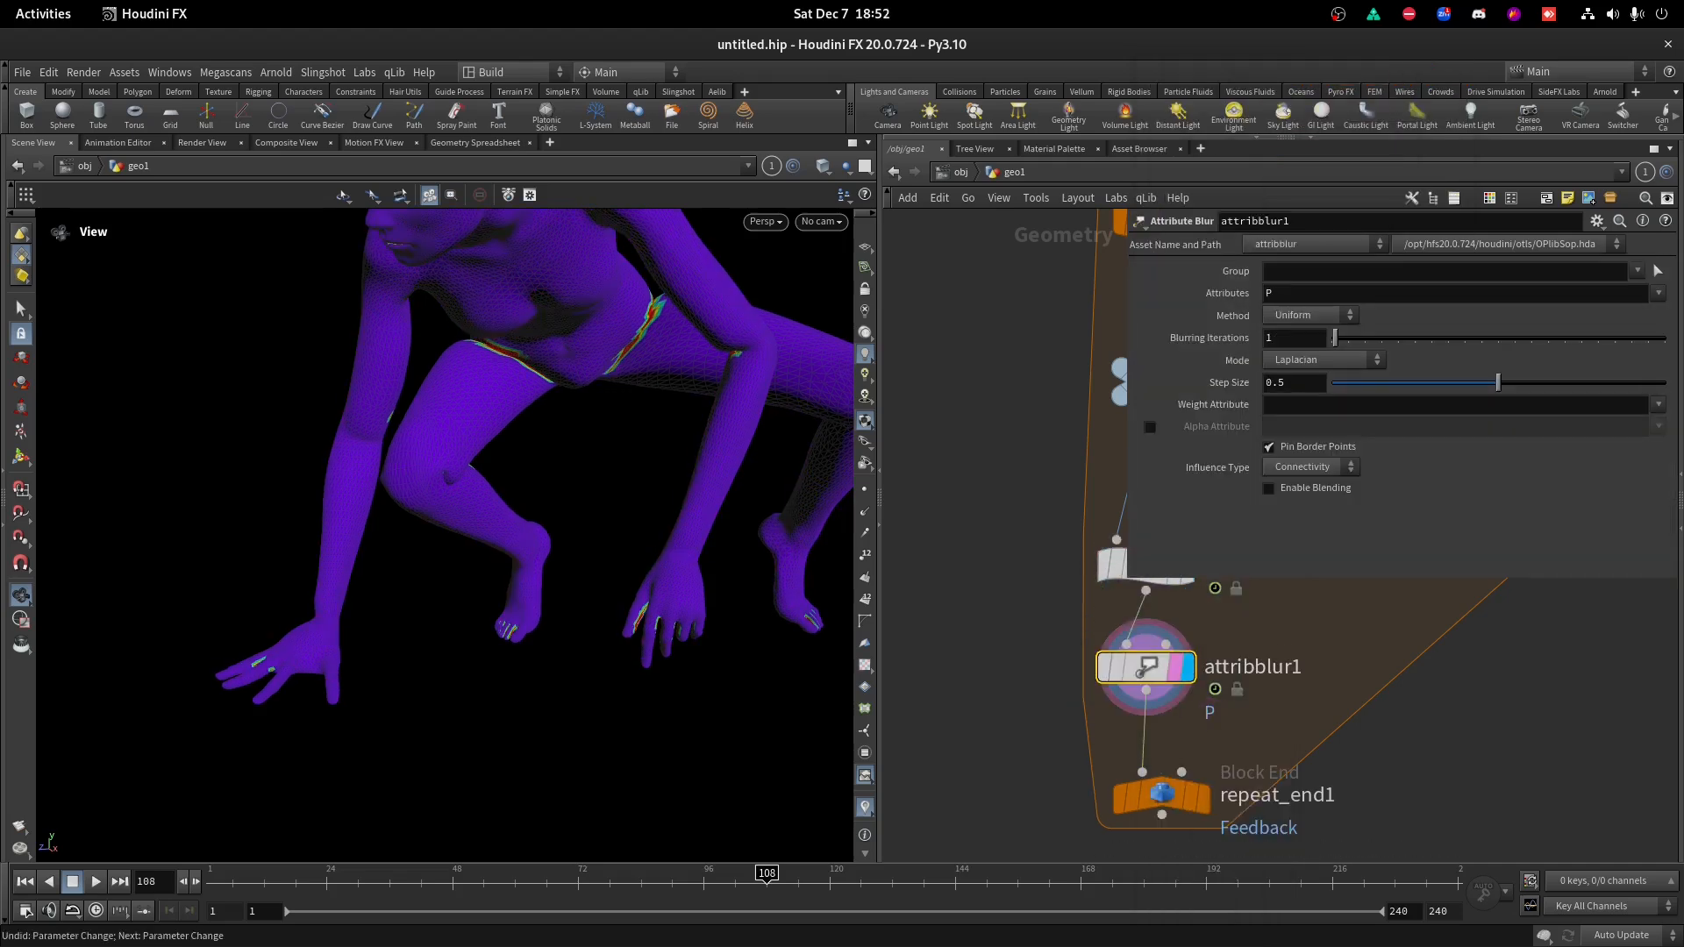
Set the blur node to process the interP attribute instead of P.
{"action": "left_click", "coordinate": [1603, 294]}
{"action": "type", "text": "\\"}
{"action": "left_click", "coordinate": [1658, 293]}
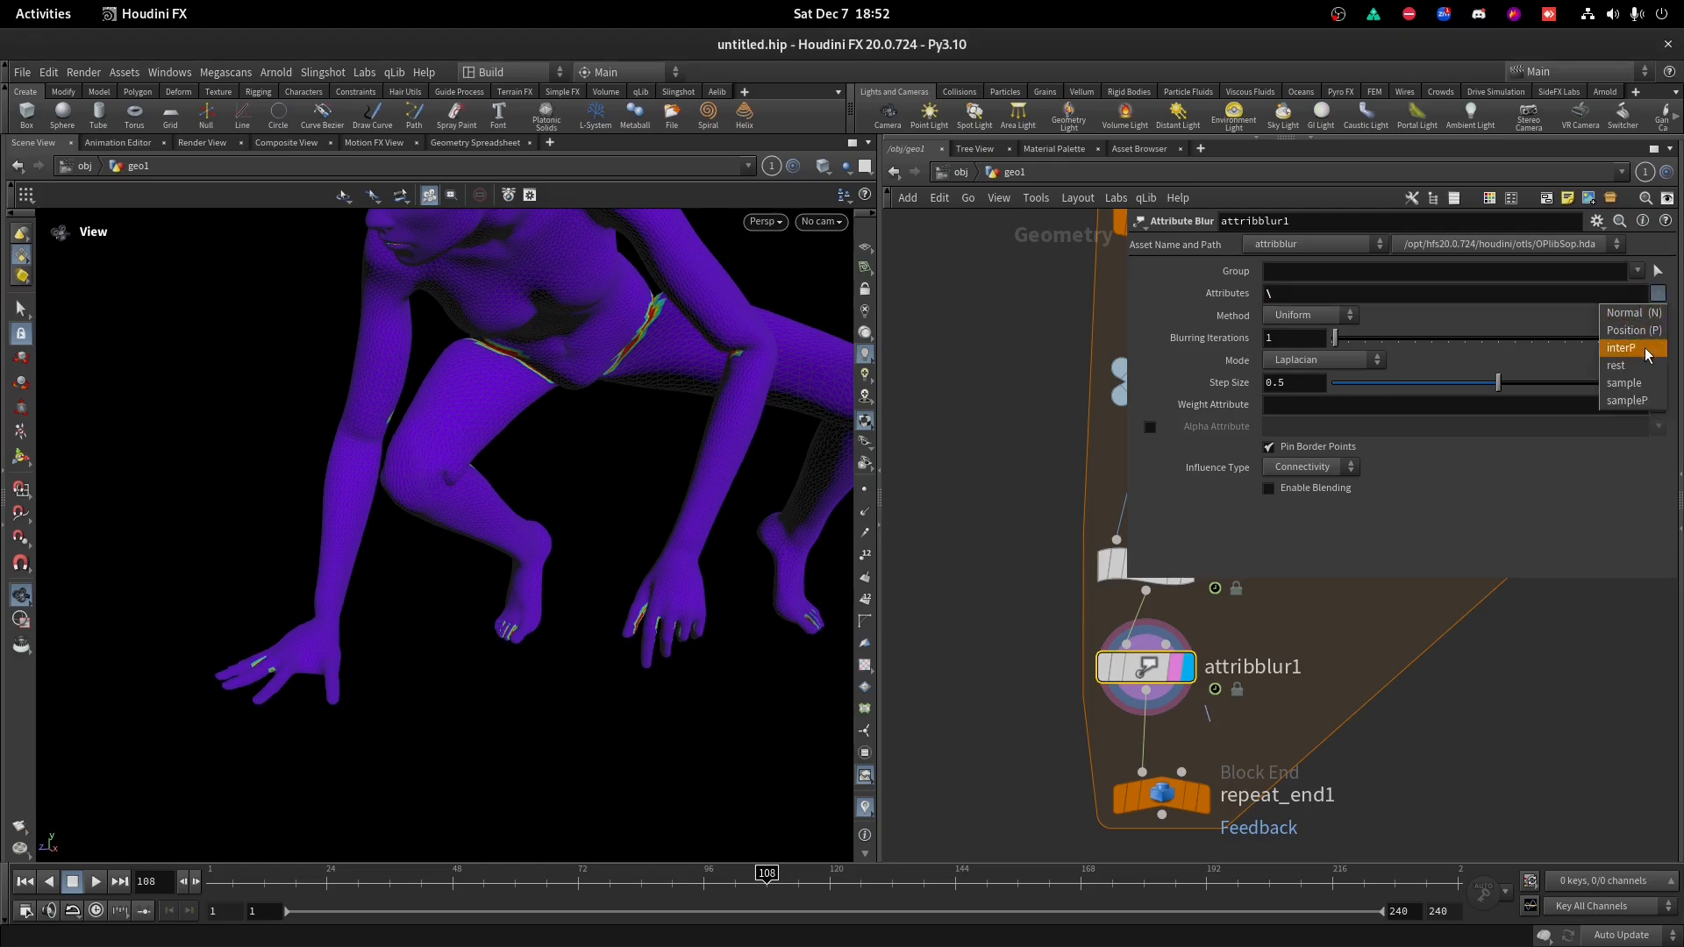
{"action": "left_click", "coordinate": [1624, 354]}
{"action": "key", "text": "BackSpace"}
{"action": "key", "text": "Return"}
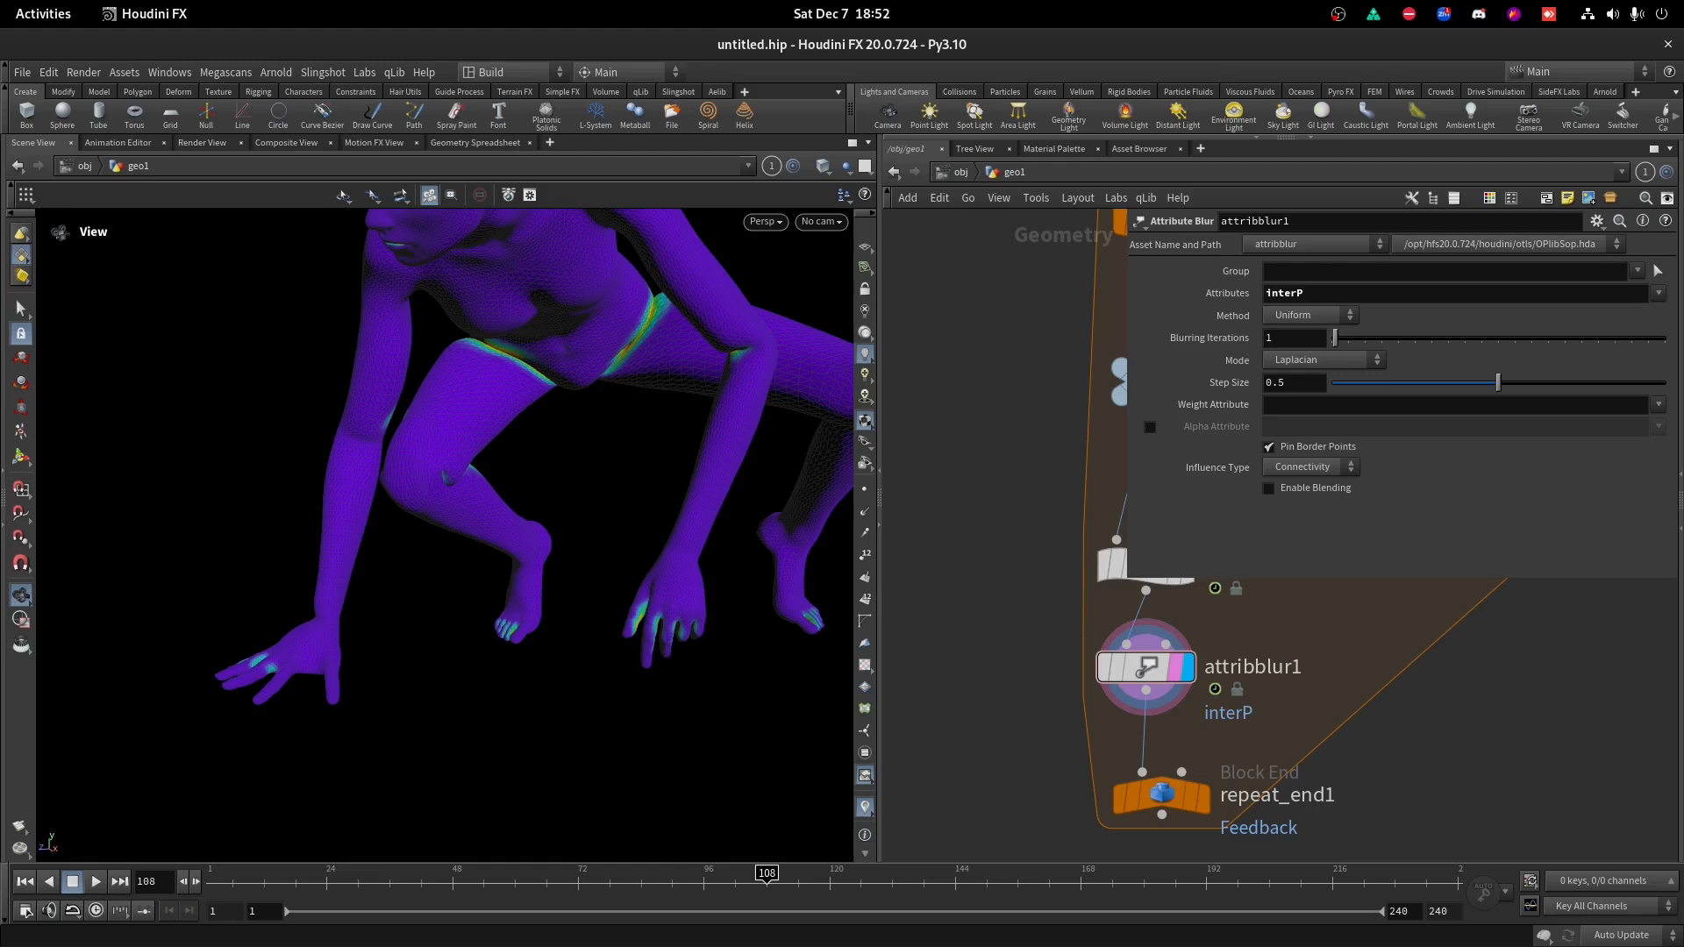
Set the interP blur to 4 blurring iterations and check the softened mask on the legs and hand.
{"action": "left_click_drag", "start_coordinate": [1277, 339], "coordinate": [1219, 349]}
{"action": "type", "text": "4"}
{"action": "key", "text": "Return"}
{"action": "left_click_drag", "start_coordinate": [571, 364], "coordinate": [585, 443]}
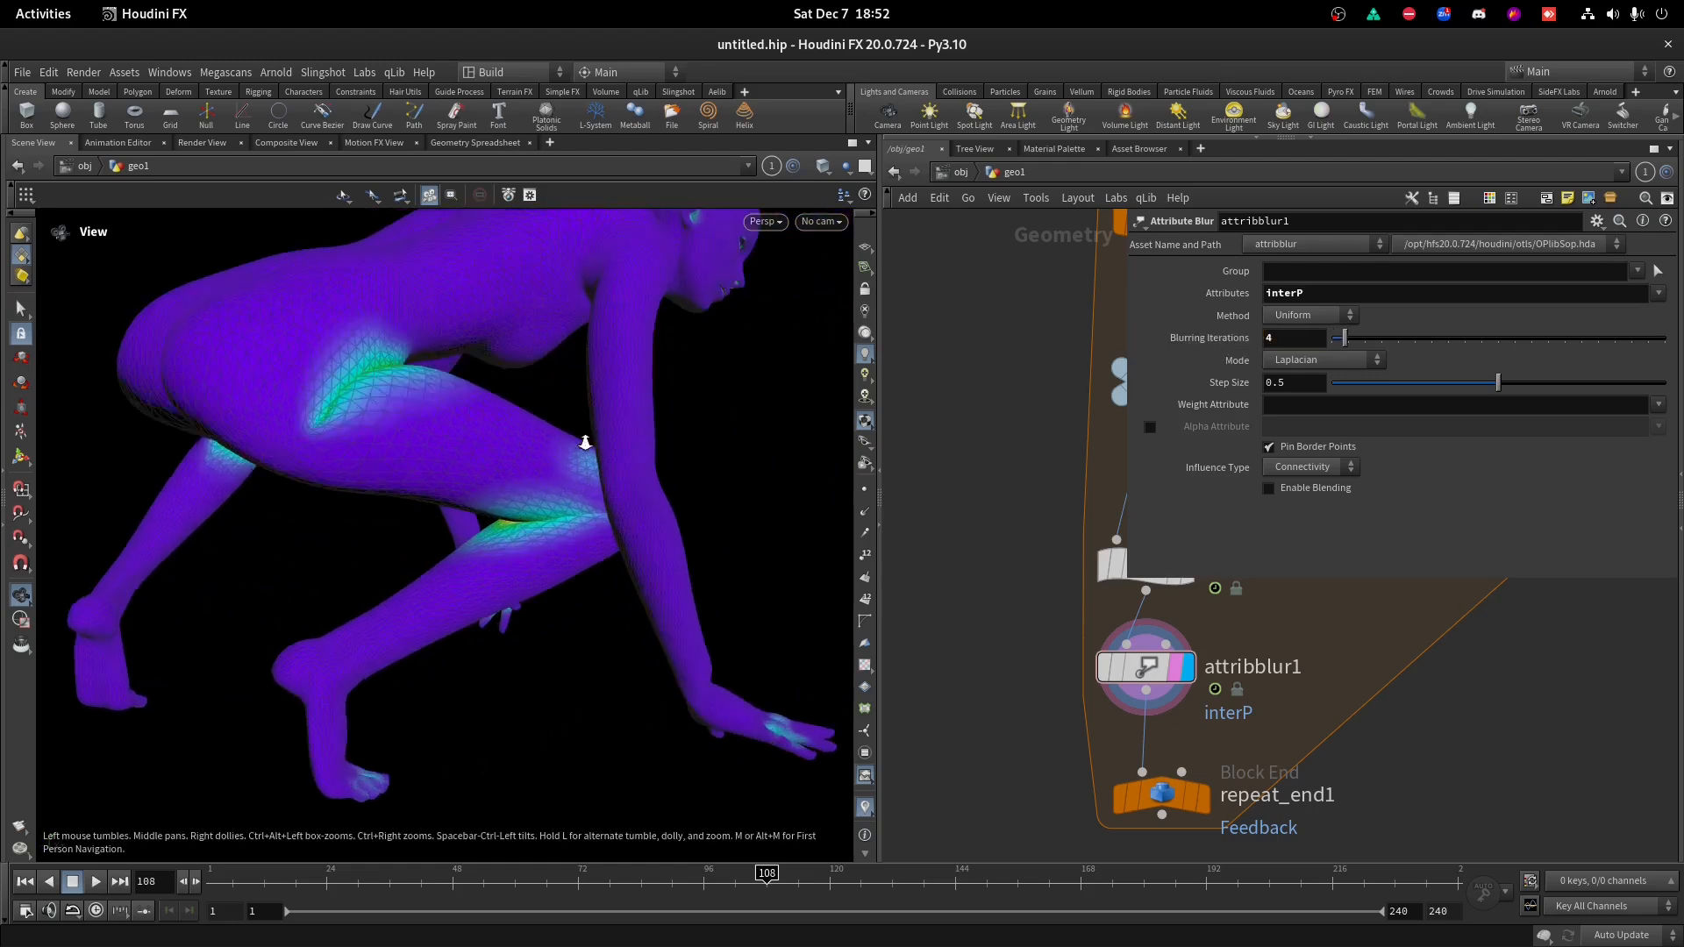
{"action": "right_click_drag", "start_coordinate": [585, 443], "coordinate": [485, 474]}
{"action": "left_click_drag", "start_coordinate": [300, 274], "coordinate": [271, 368]}
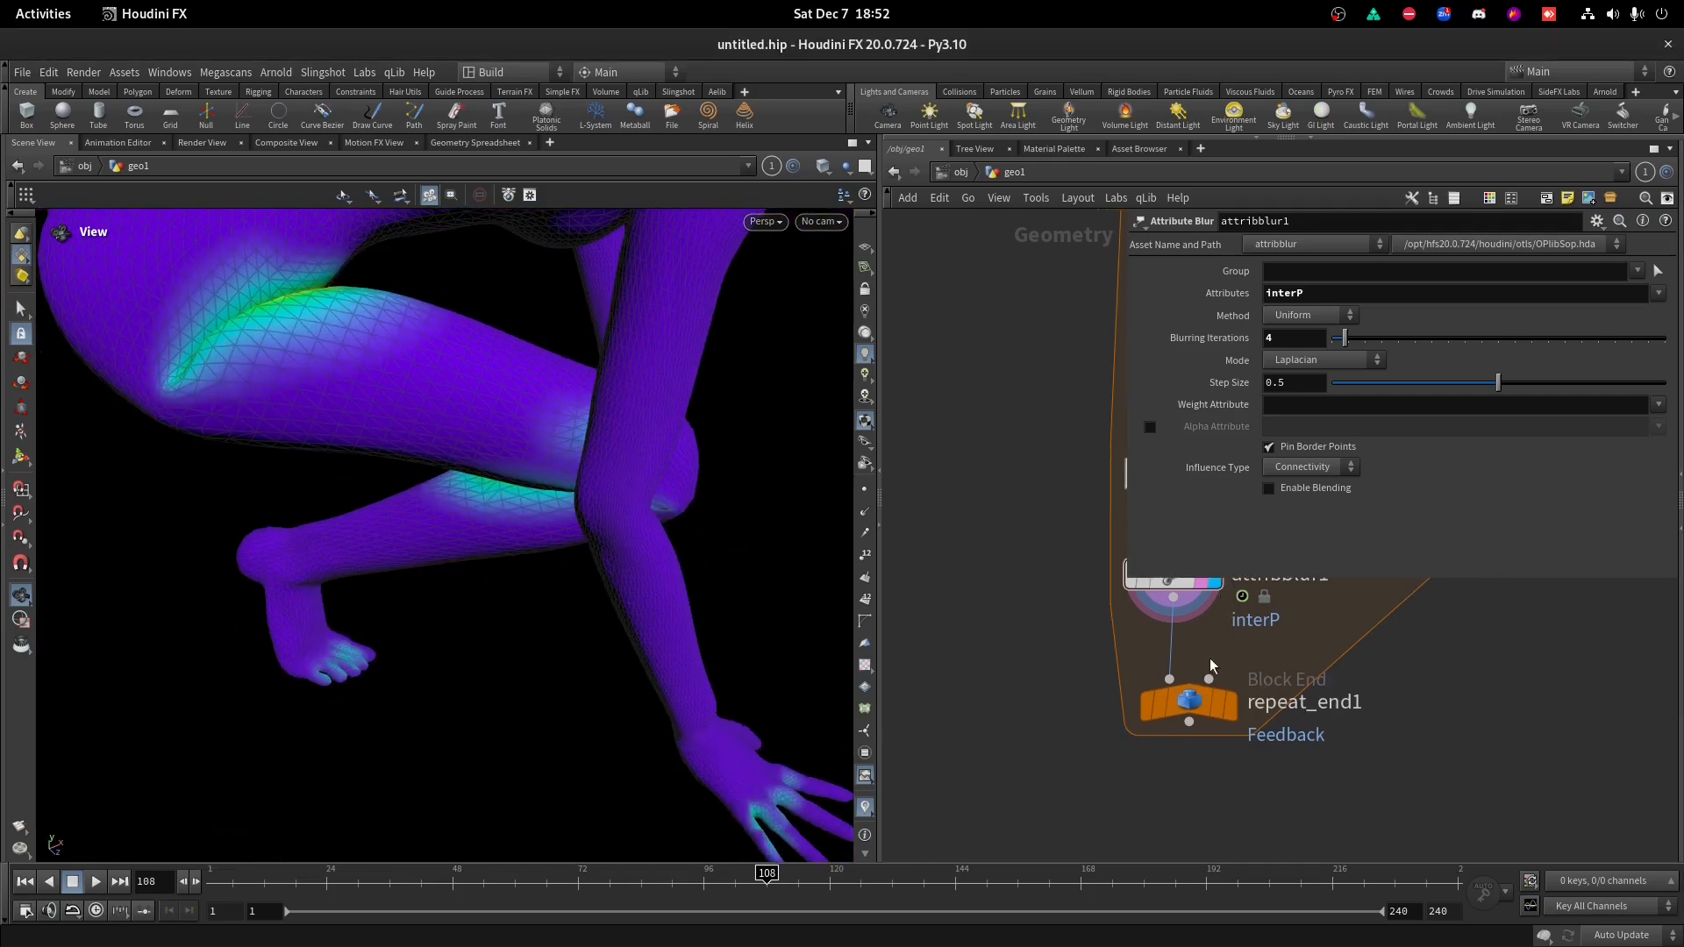
Insert a Normal node between attribblur1 and repeat_end1.
{"action": "key", "text": "Tab"}
{"action": "type", "text": "no"}
{"action": "key", "text": "Return"}
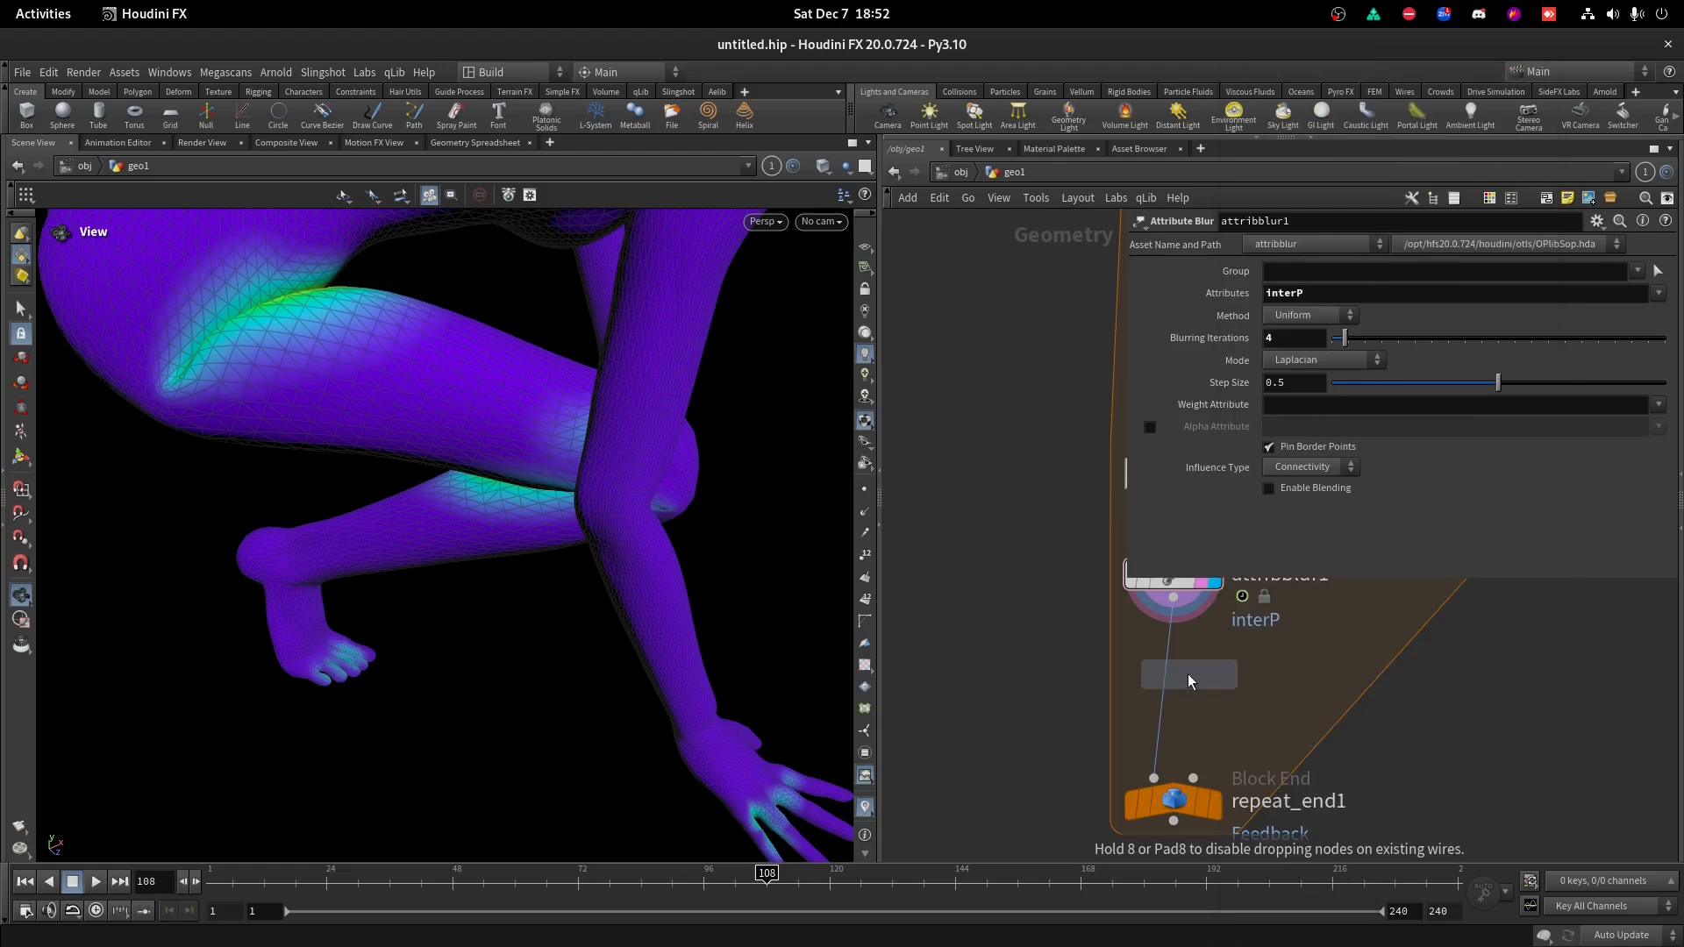
{"action": "left_click", "coordinate": [1175, 672]}
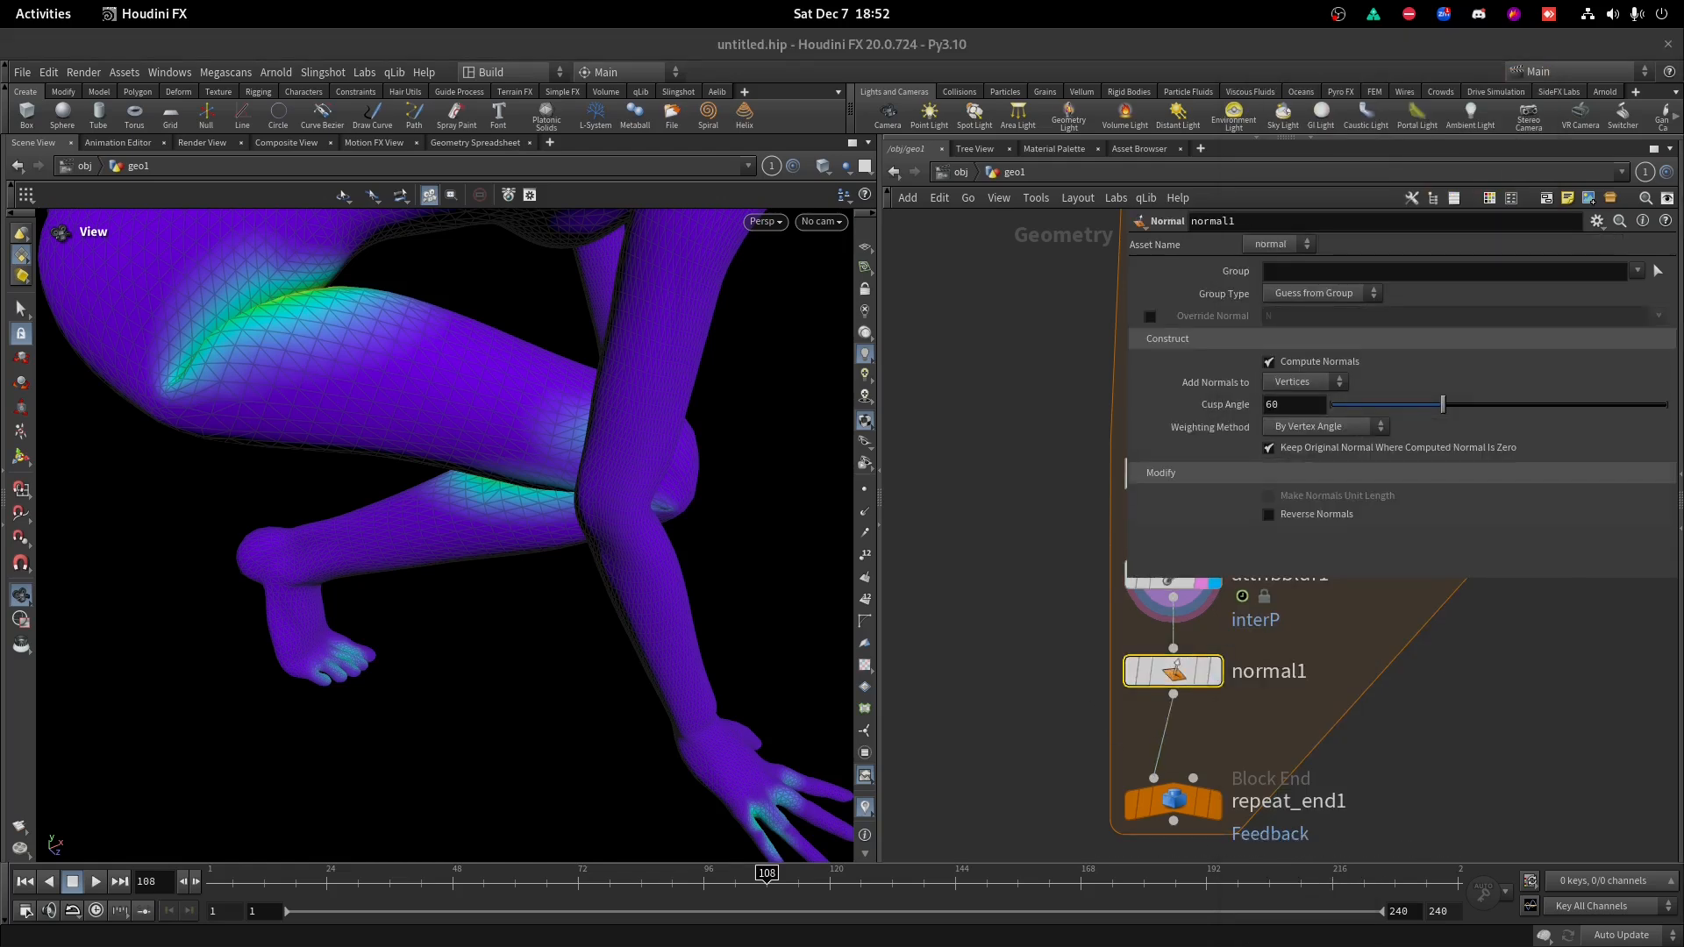
Make room below the Normal node and insert a second Attribute Wrangle before repeat_end1.
{"action": "middle_click_drag", "start_coordinate": [1260, 788], "coordinate": [1288, 664]}
{"action": "left_click_drag", "start_coordinate": [1223, 680], "coordinate": [1223, 793]}
{"action": "middle_click_drag", "start_coordinate": [1239, 626], "coordinate": [1171, 704]}
{"action": "scroll", "coordinate": [1171, 703], "scroll_direction": "down", "scroll_amount": 3}
{"action": "middle_click_drag", "start_coordinate": [1280, 715], "coordinate": [1137, 639]}
{"action": "key", "text": "Tab"}
{"action": "type", "text": "attw"}
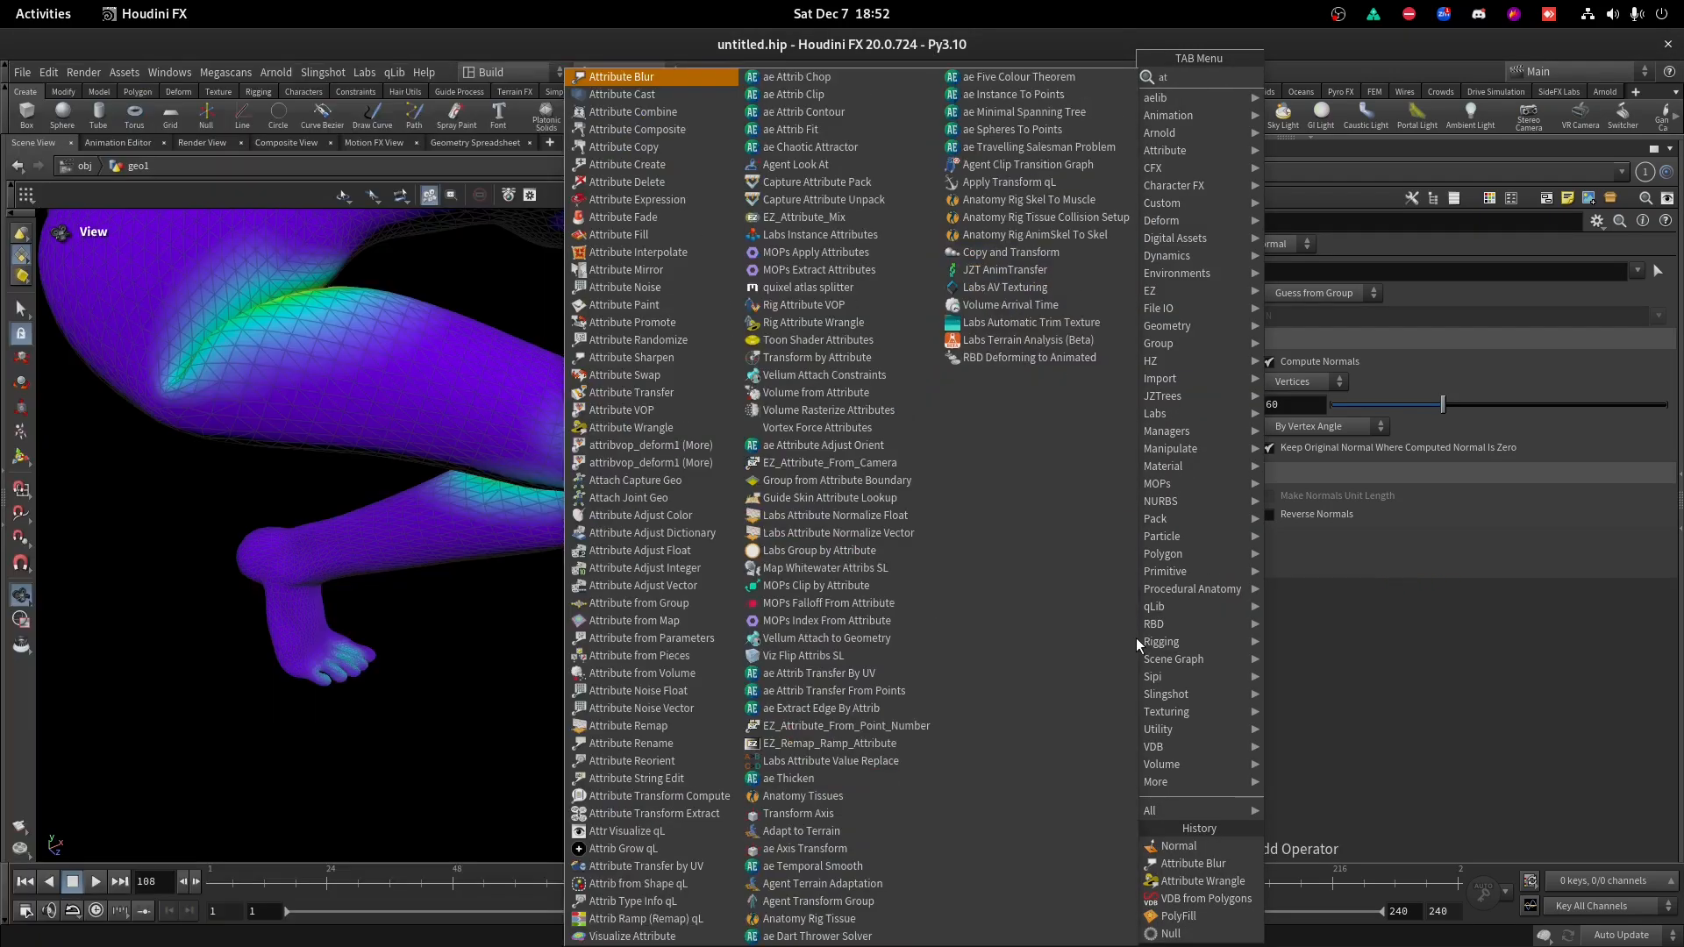
{"action": "key", "text": "Return"}
{"action": "left_click", "coordinate": [1013, 613]}
{"action": "scroll", "coordinate": [1004, 631], "scroll_direction": "up", "scroll_amount": 2}
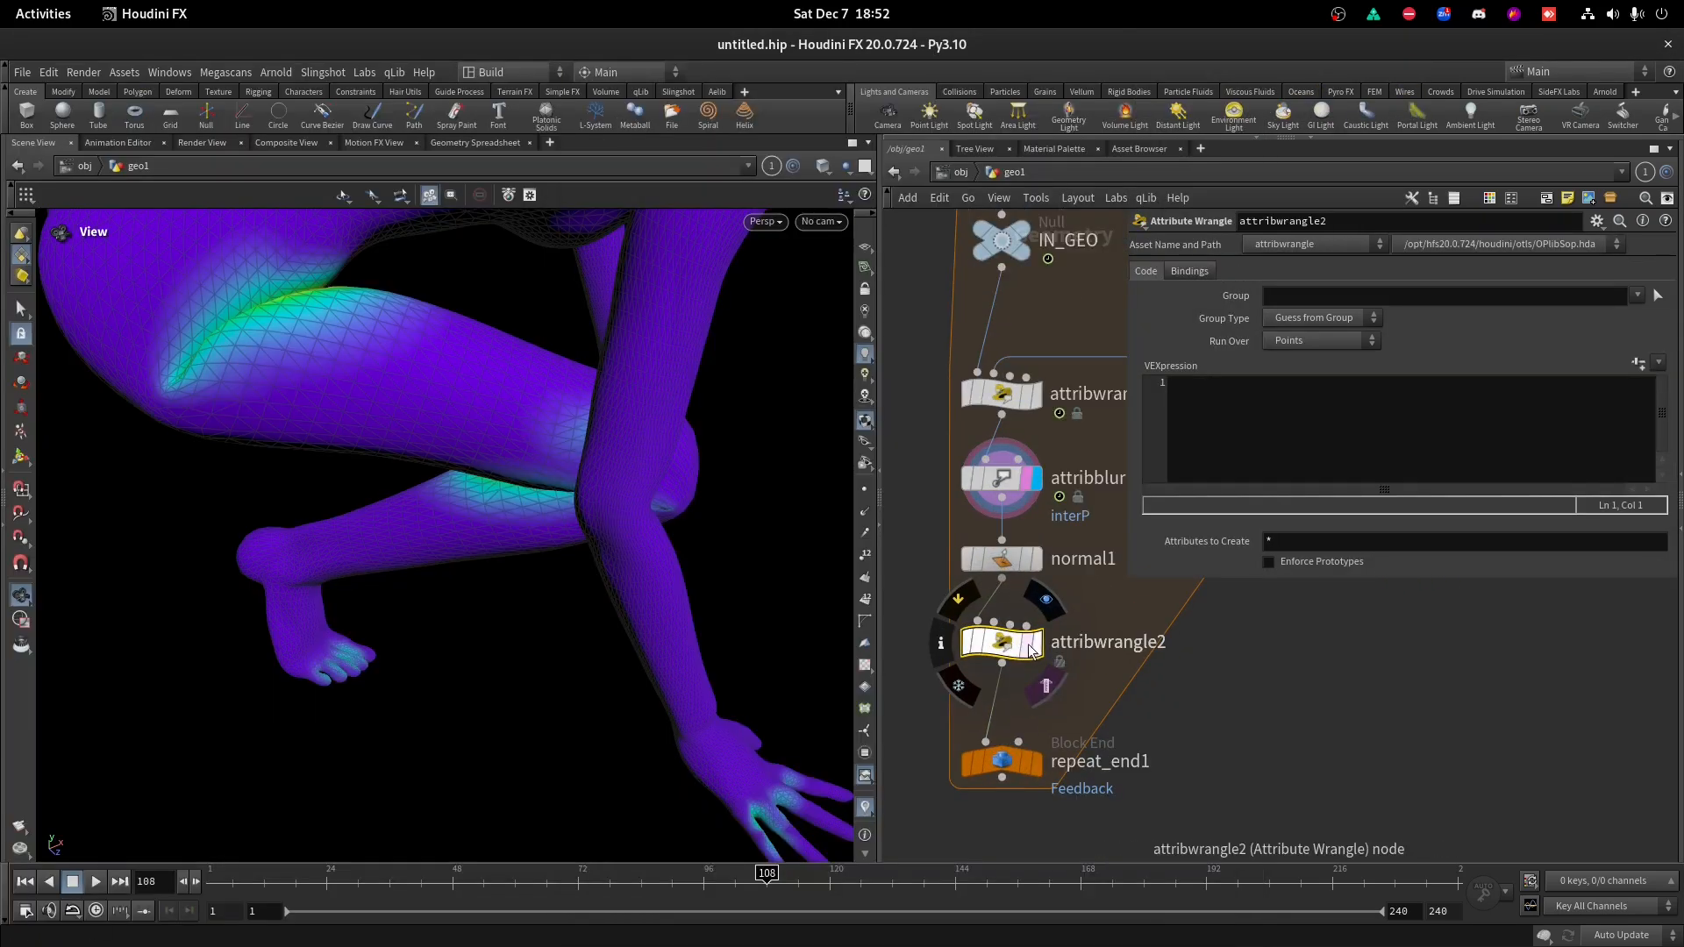
Write @P -= @N * chf("Push") * f@interP * chf("scale"); in the second wrangle and create its Push and Scale parameters.
{"action": "left_click", "coordinate": [1269, 422]}
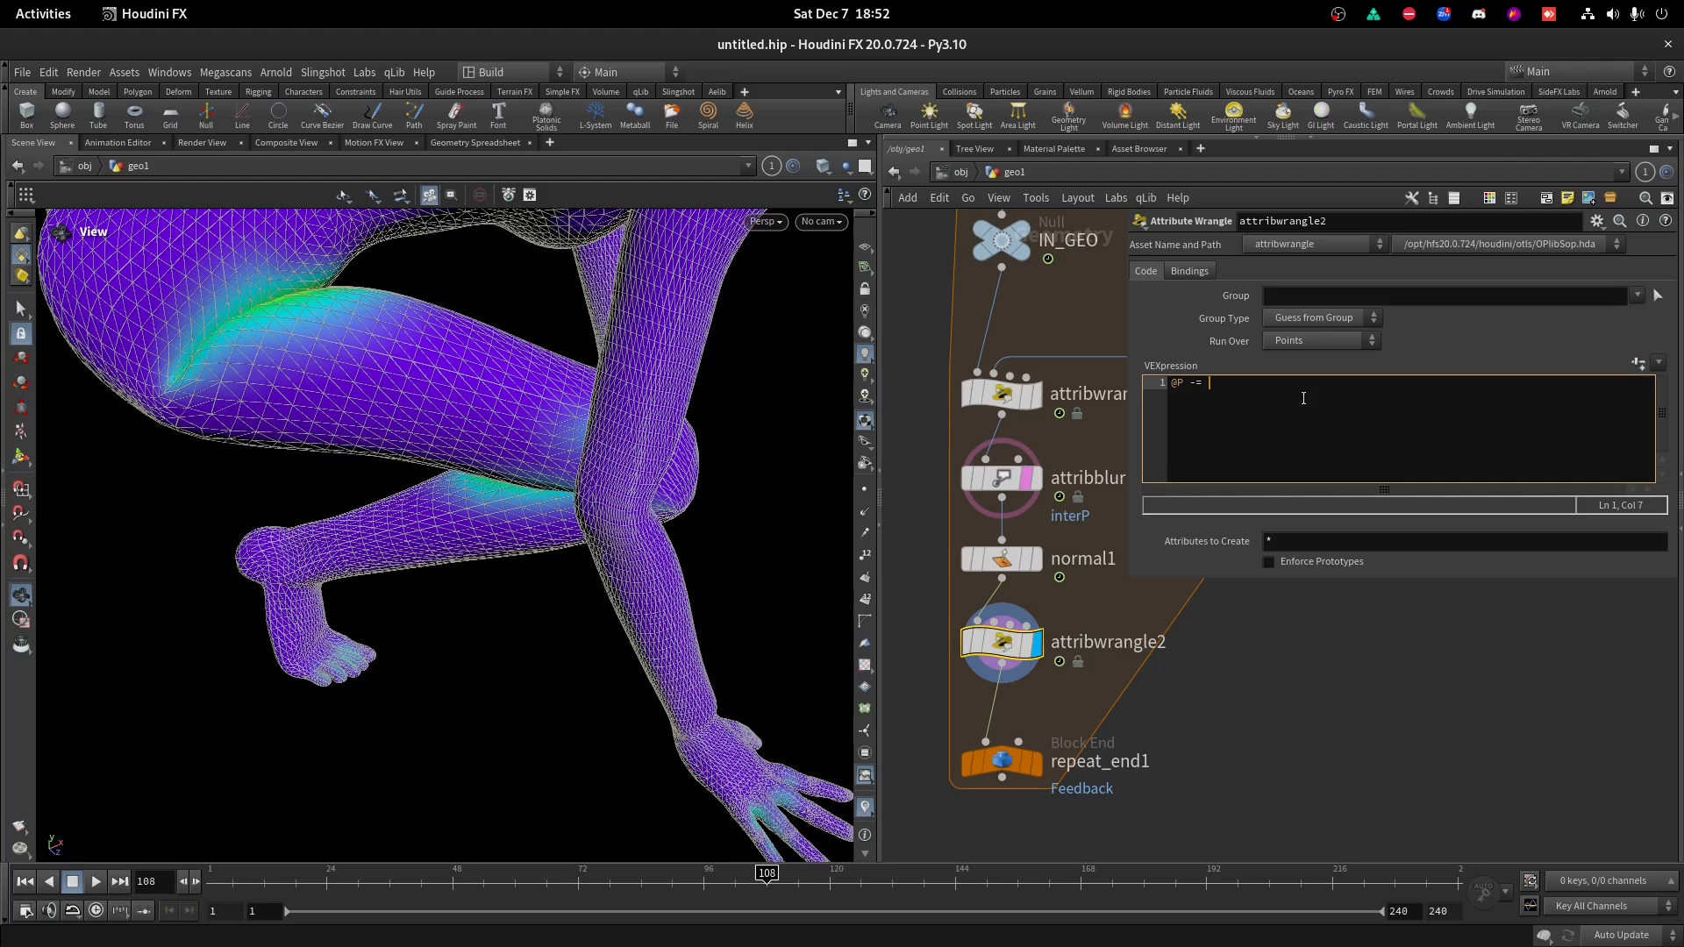
{"action": "type", "text": "*"}
{"action": "type", "text": "nte"}
{"action": "type", "text": "chf(\"scale\");"}
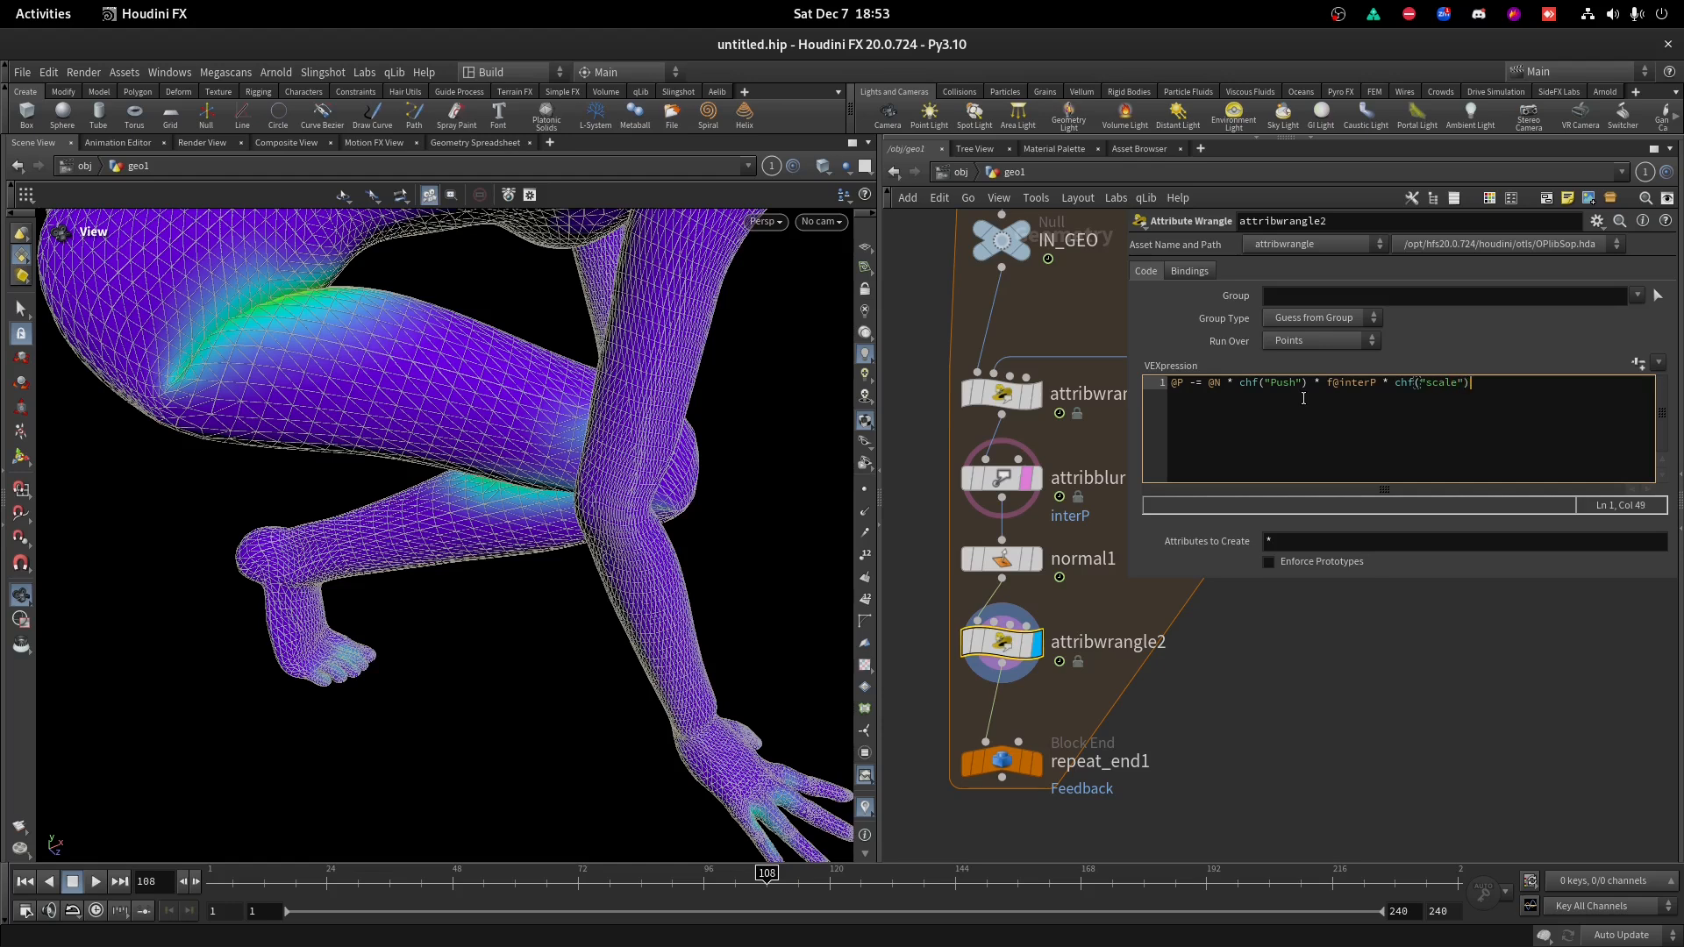
{"action": "left_click", "coordinate": [1027, 644]}
{"action": "left_click", "coordinate": [1636, 363]}
Link the second wrangle's Push to attribwrangle1's Push with a relative reference.
{"action": "scroll", "coordinate": [1244, 734], "scroll_direction": "down", "scroll_amount": 2}
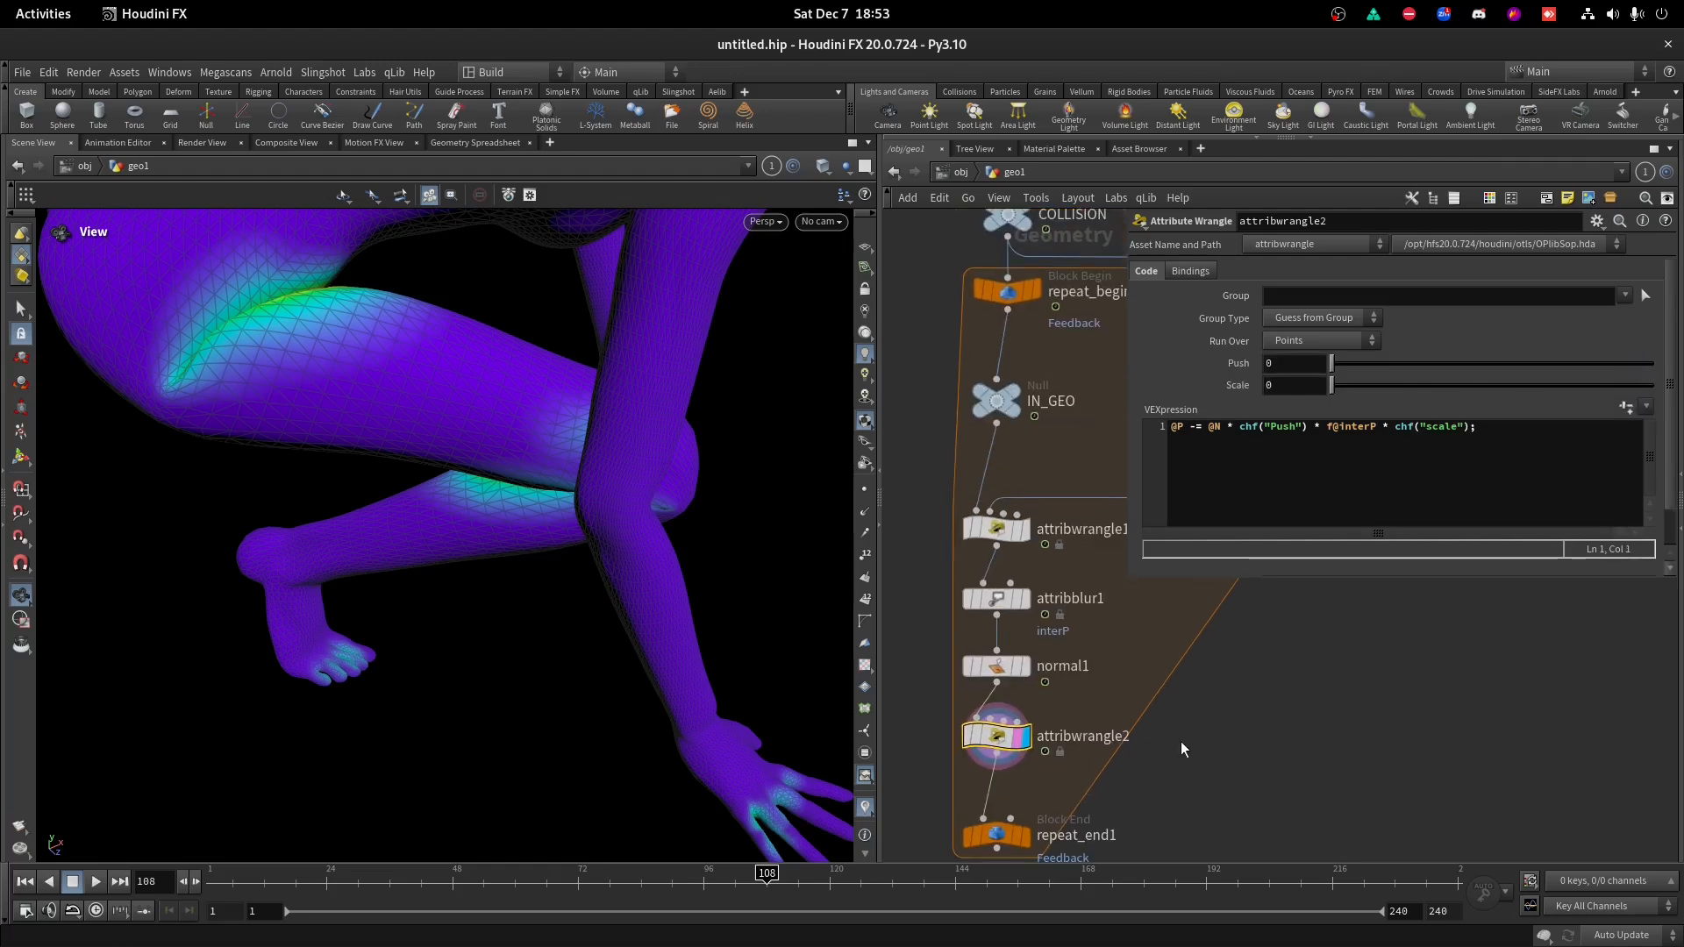
{"action": "left_click", "coordinate": [997, 529]}
{"action": "right_click", "coordinate": [1195, 355]}
{"action": "left_click", "coordinate": [1248, 513]}
{"action": "left_click", "coordinate": [991, 742]}
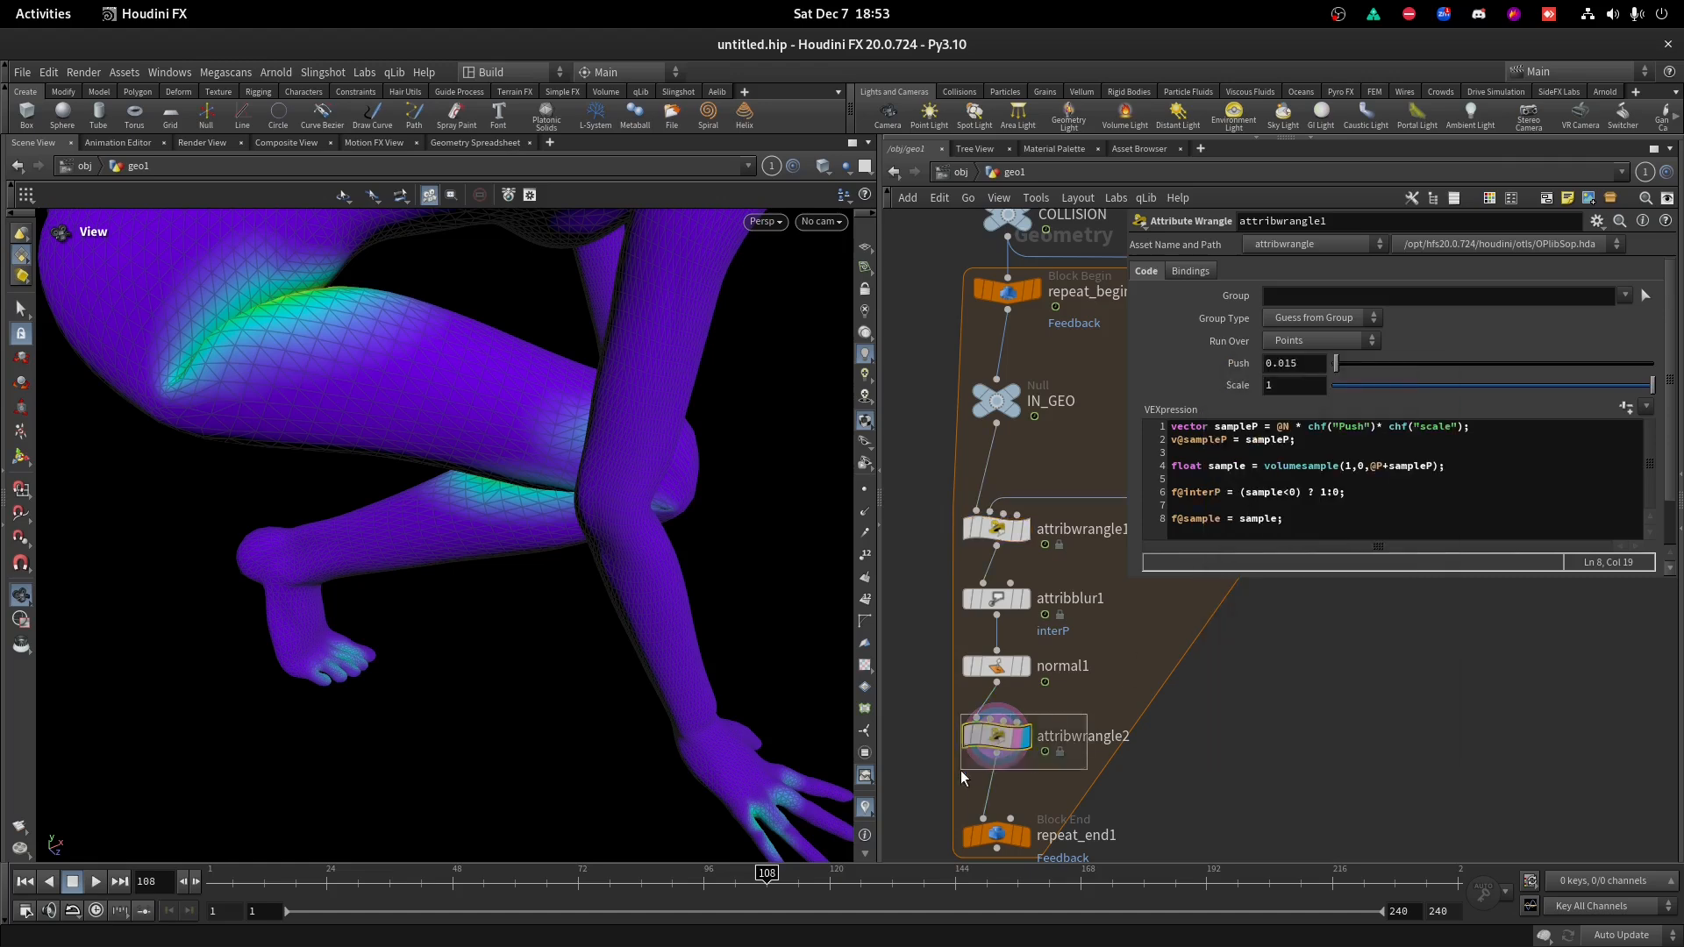
{"action": "right_click", "coordinate": [1239, 362]}
{"action": "left_click", "coordinate": [1270, 558]}
Link the second wrangle's Scale to attribwrangle1's Scale with a relative reference.
{"action": "left_click", "coordinate": [997, 529]}
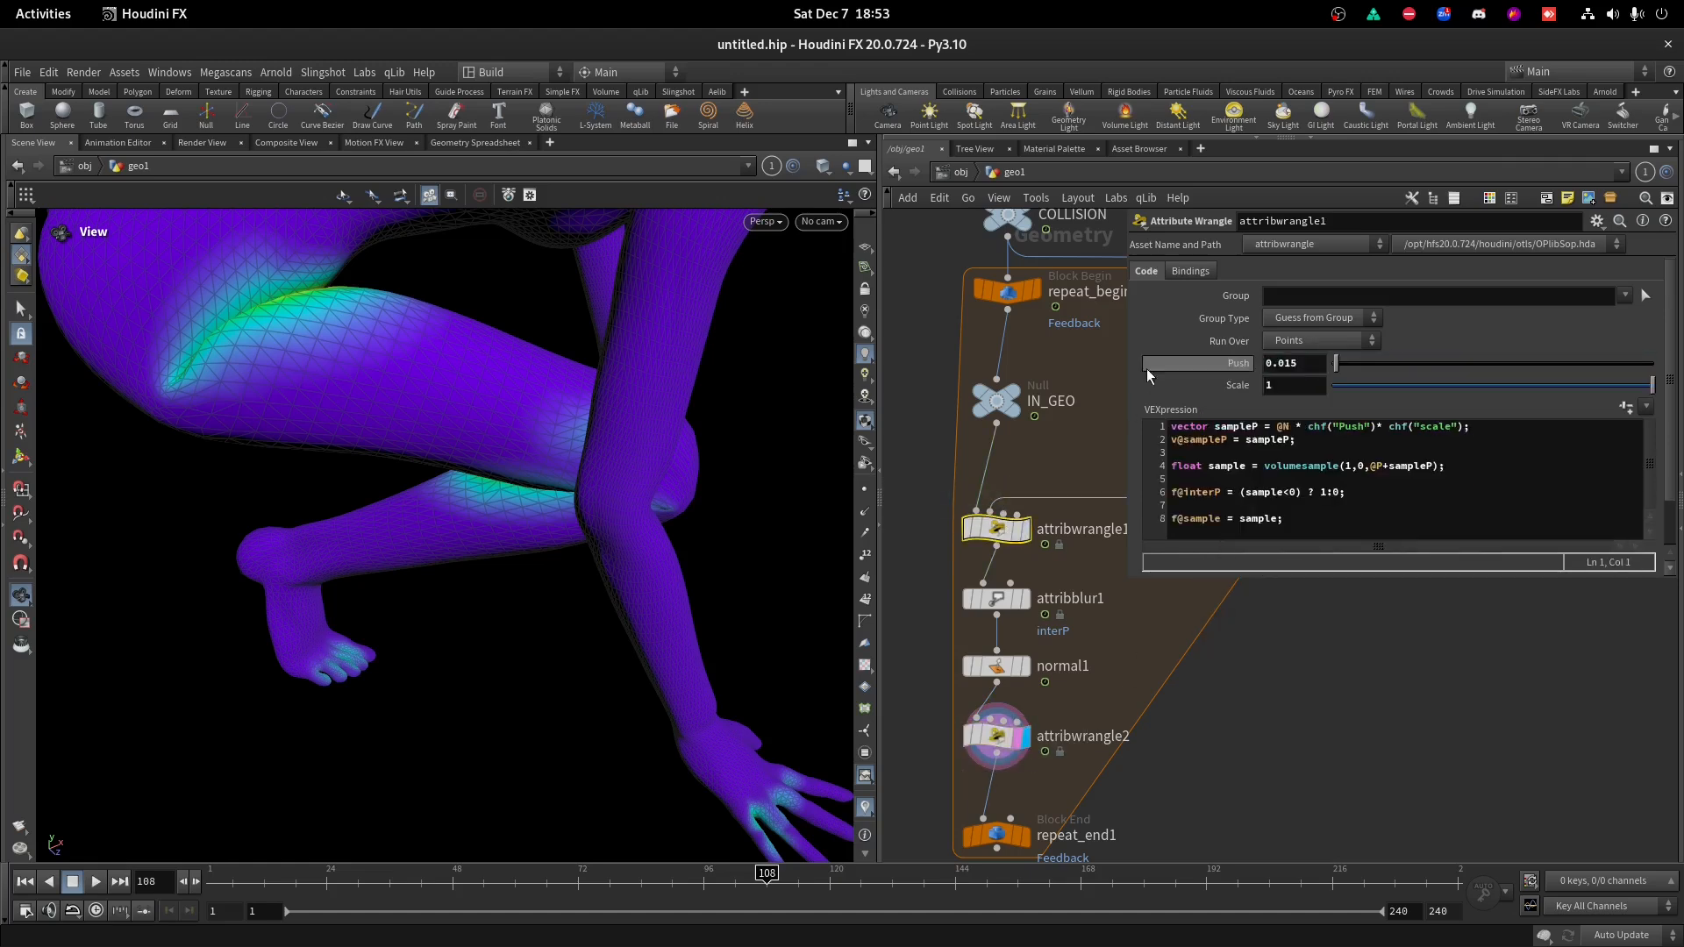
{"action": "right_click", "coordinate": [1217, 391]}
{"action": "left_click", "coordinate": [1260, 534]}
{"action": "left_click", "coordinate": [991, 741]}
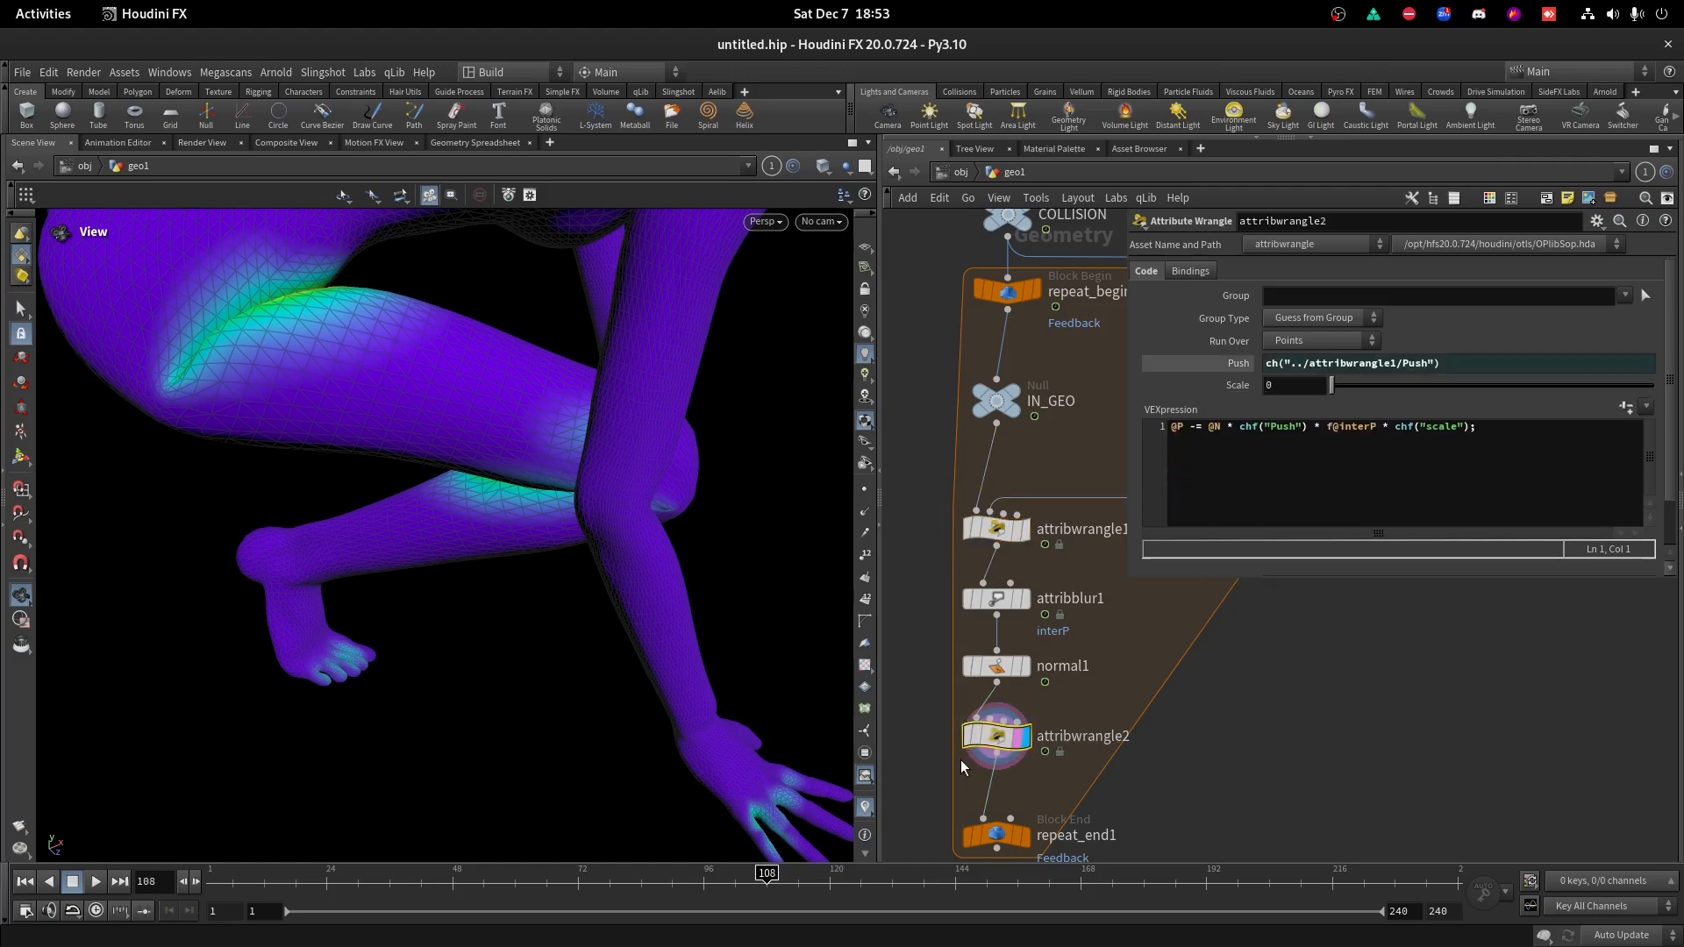
{"action": "right_click", "coordinate": [1218, 392]}
{"action": "left_click", "coordinate": [1256, 588]}
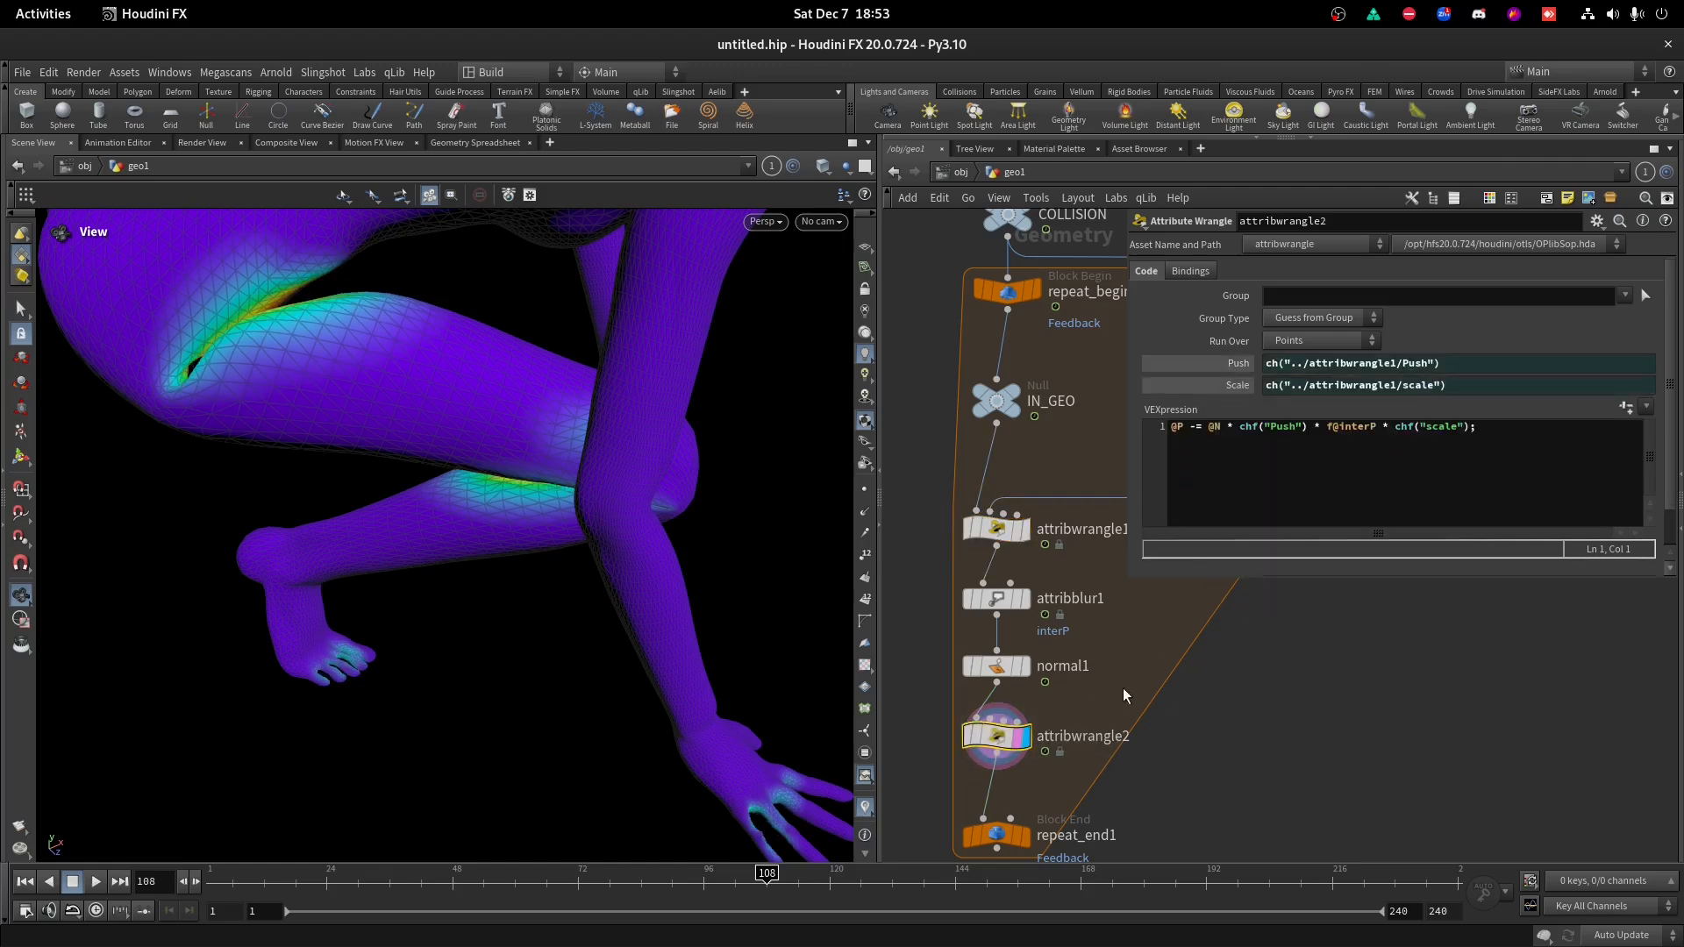
Inspect how the second wrangle's push affects the mesh around the hip and knee creases.
{"action": "left_click_drag", "start_coordinate": [273, 392], "coordinate": [614, 412]}
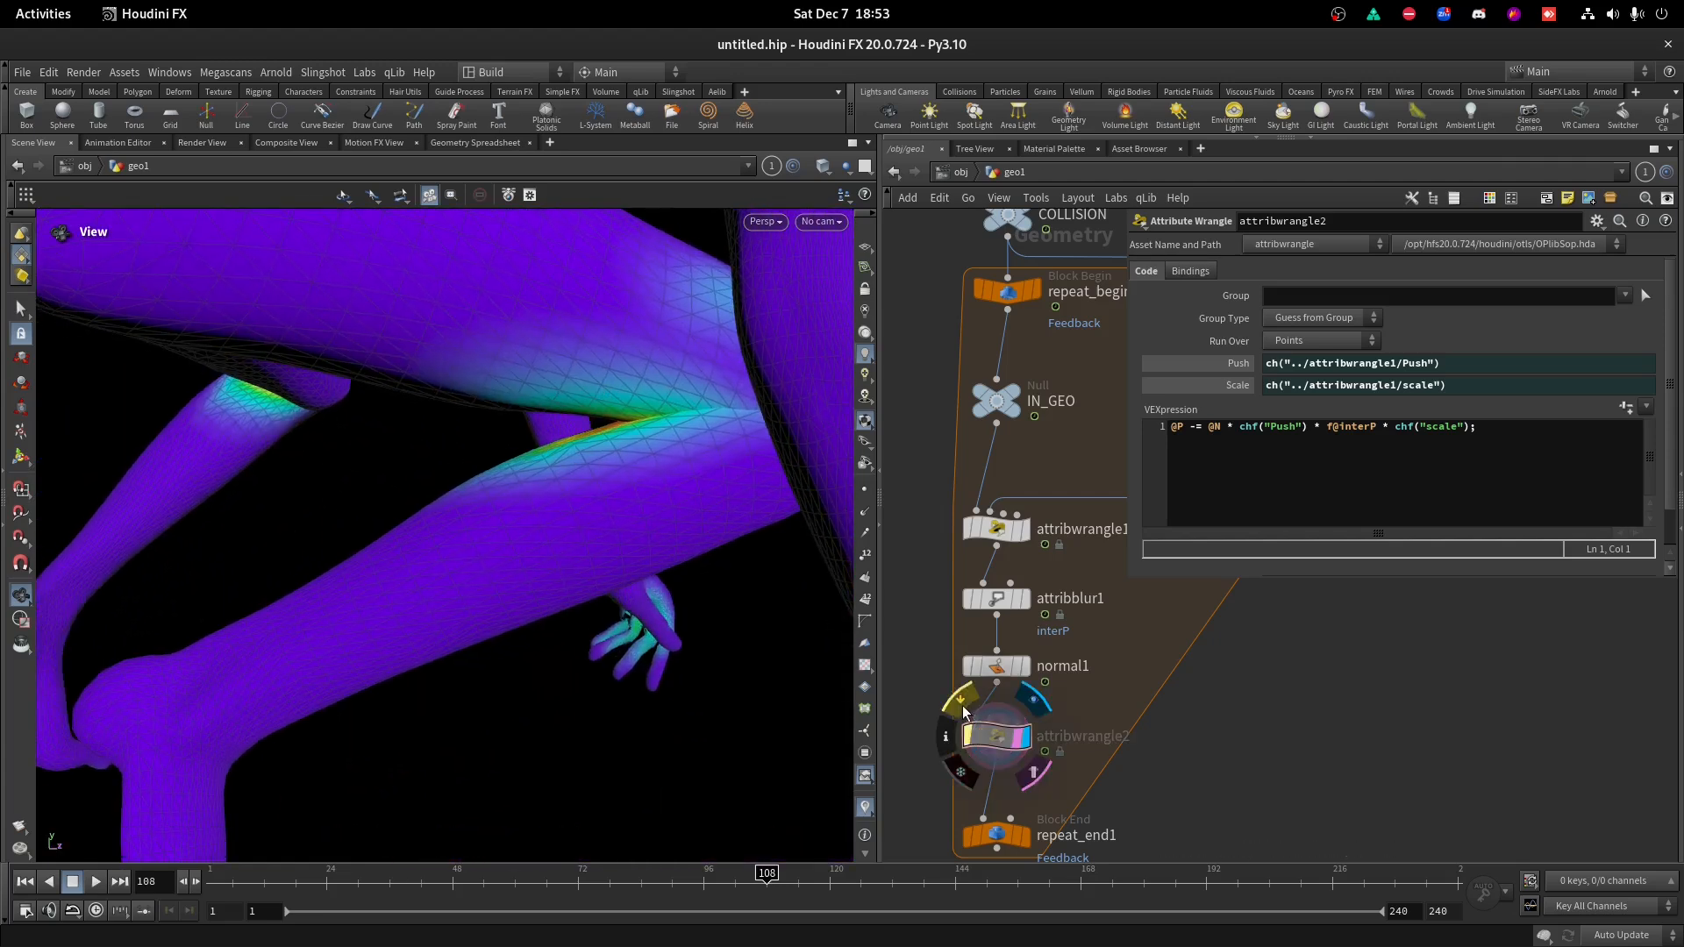
{"action": "left_click_drag", "start_coordinate": [615, 432], "coordinate": [729, 485]}
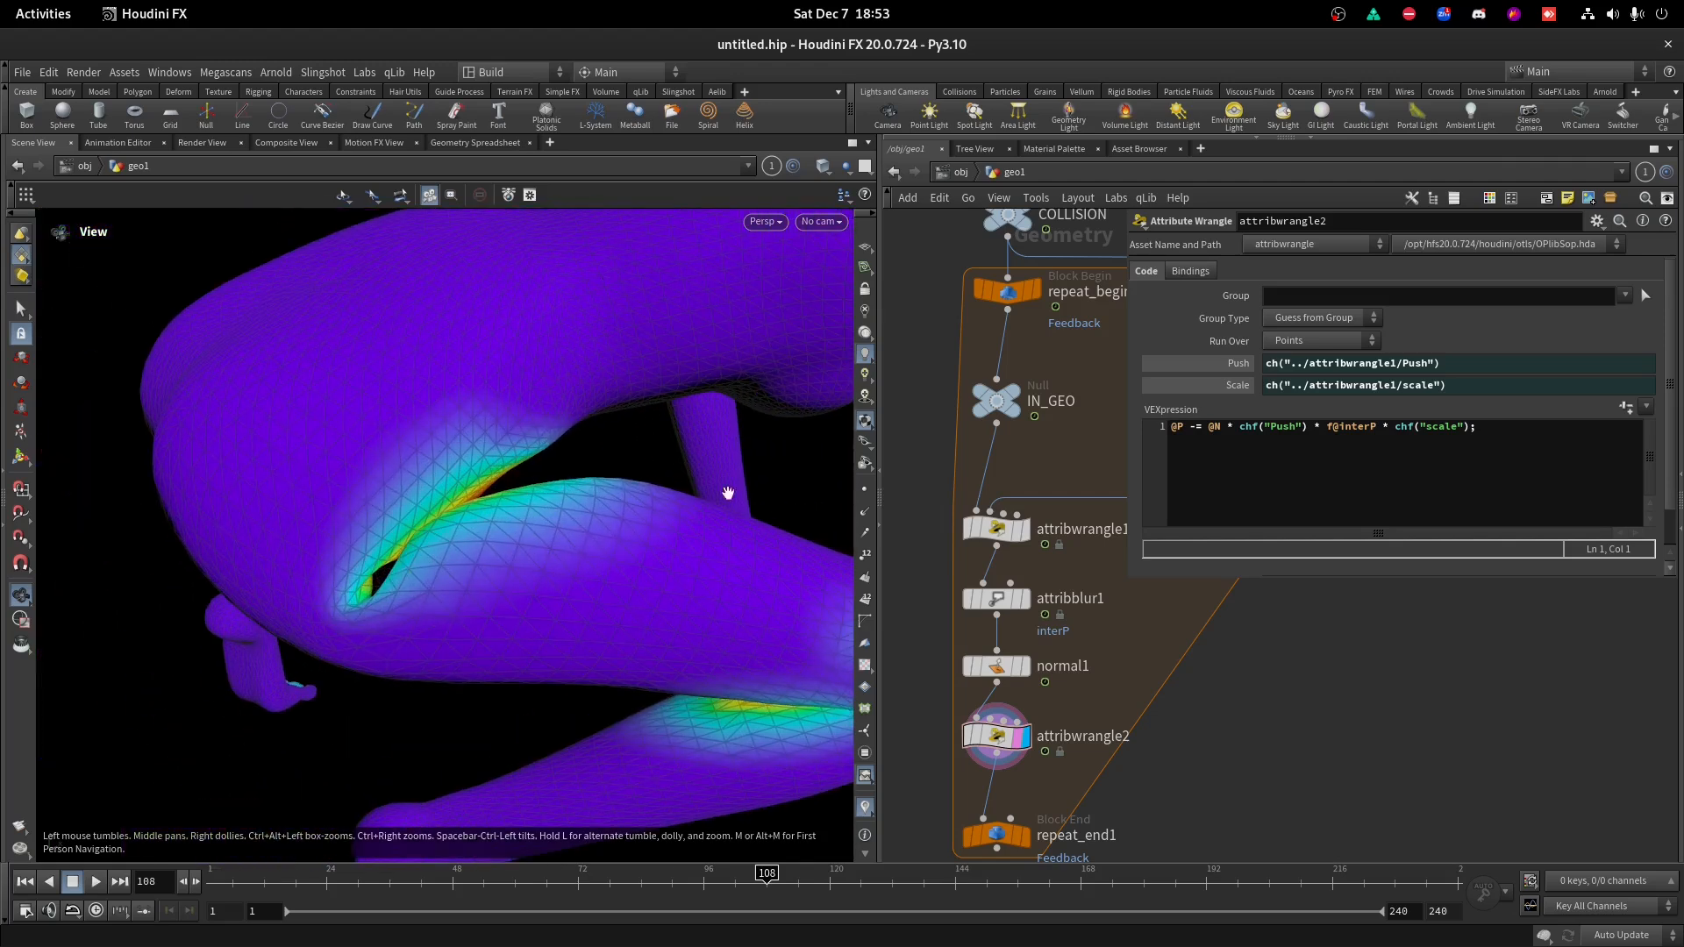
{"action": "scroll", "coordinate": [1169, 692], "scroll_direction": "down", "scroll_amount": 3}
{"action": "scroll", "coordinate": [1152, 687], "scroll_direction": "up", "scroll_amount": 3}
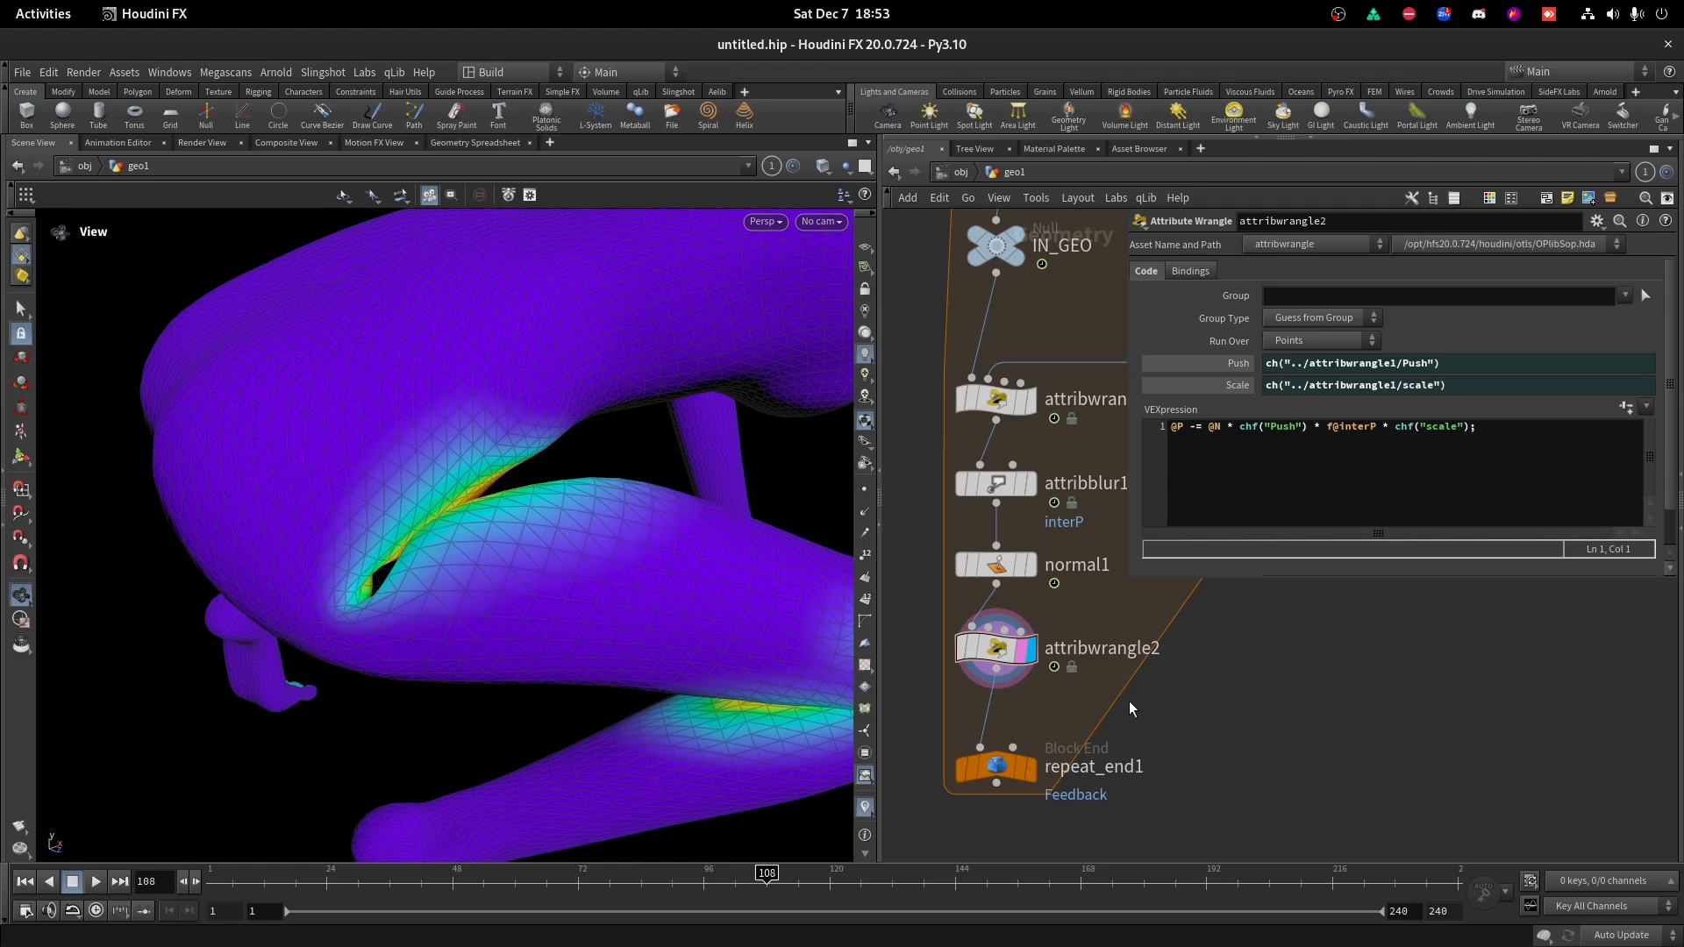
Display the result of the feedback loop's end node and set its Iterations to 4.
{"action": "middle_click_drag", "start_coordinate": [1032, 712], "coordinate": [1042, 686]}
{"action": "left_click", "coordinate": [1007, 739]}
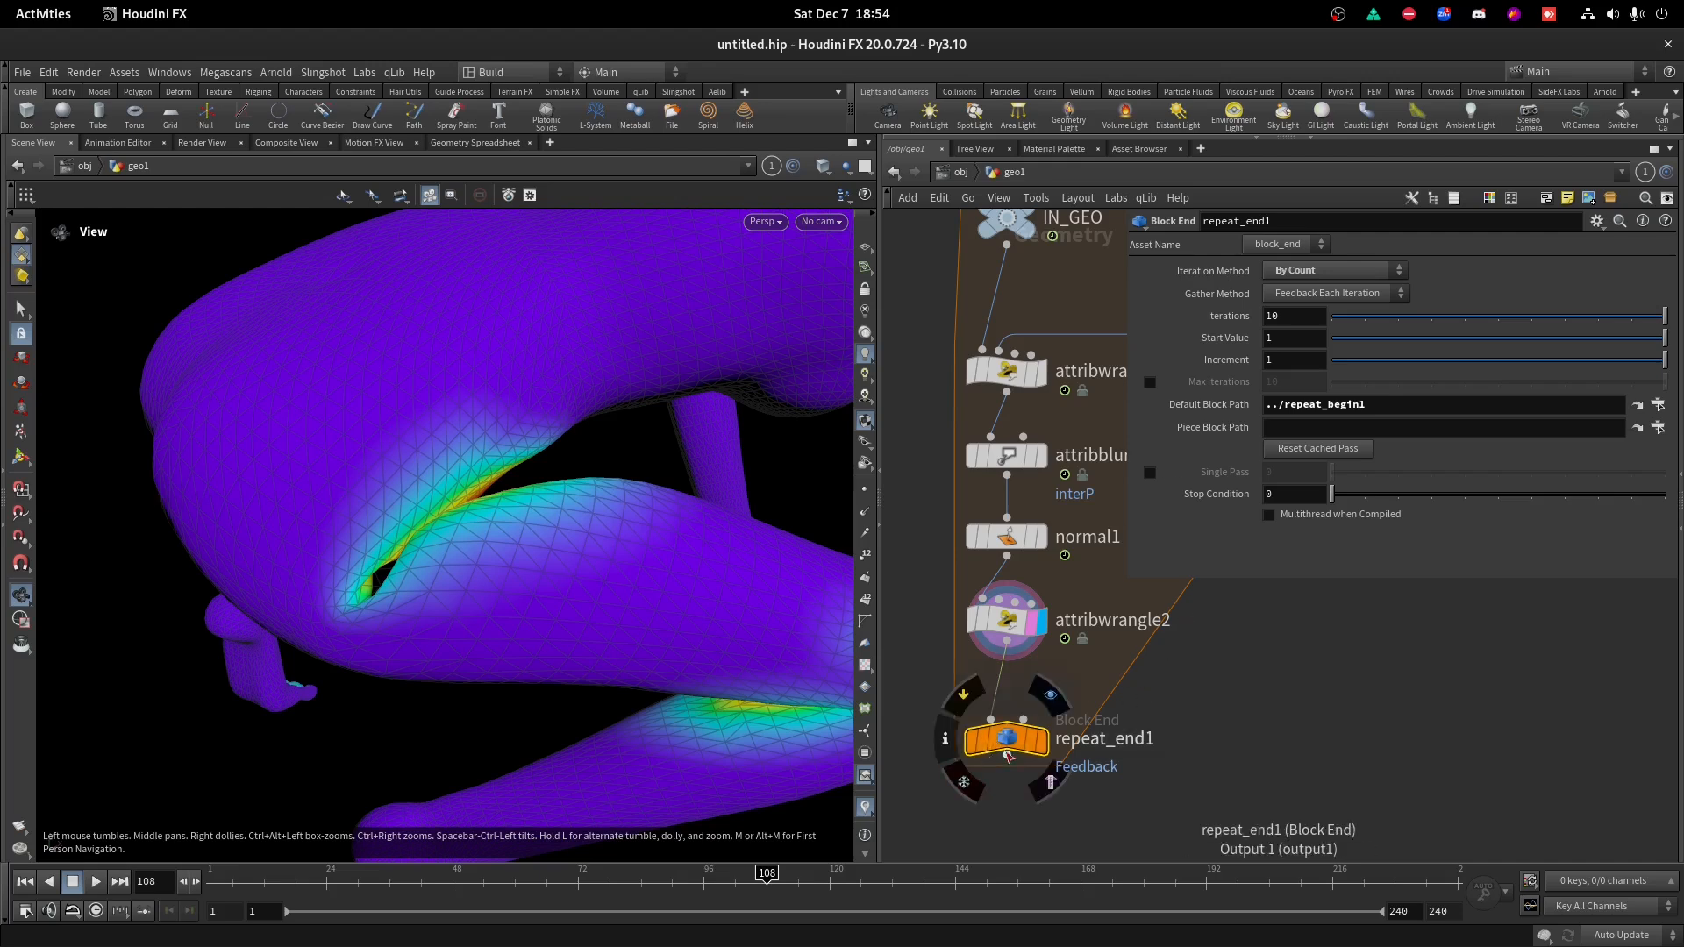
{"action": "left_click", "coordinate": [1042, 741]}
{"action": "left_click_drag", "start_coordinate": [275, 613], "coordinate": [691, 446]}
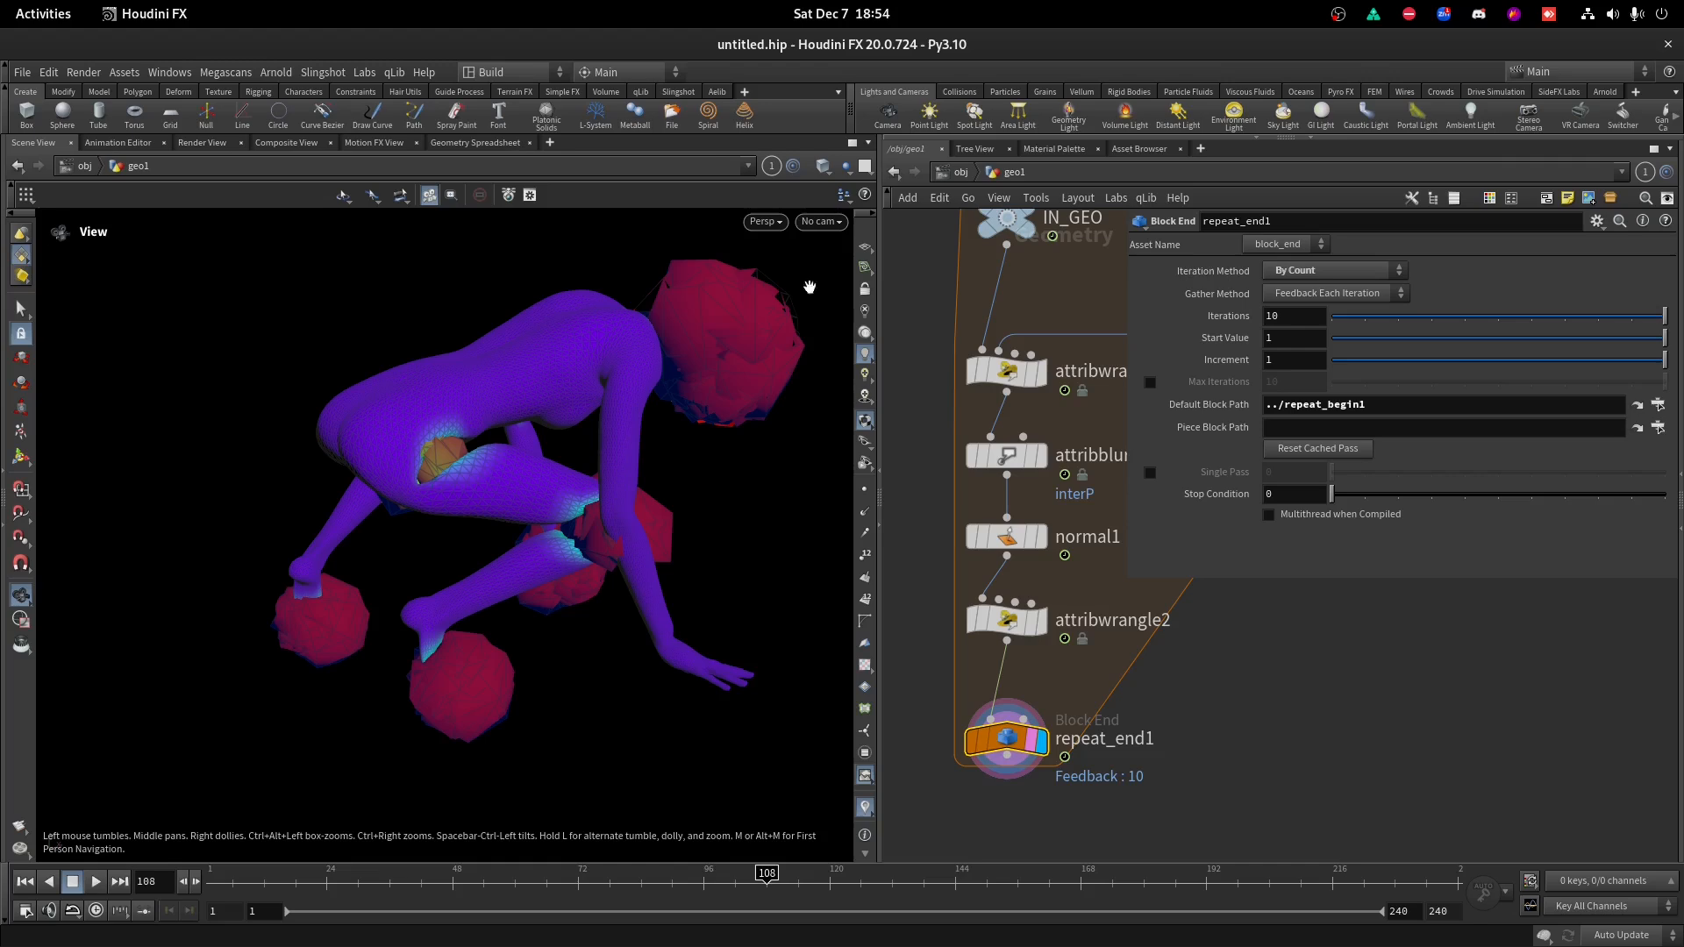
{"action": "left_click", "coordinate": [1308, 321]}
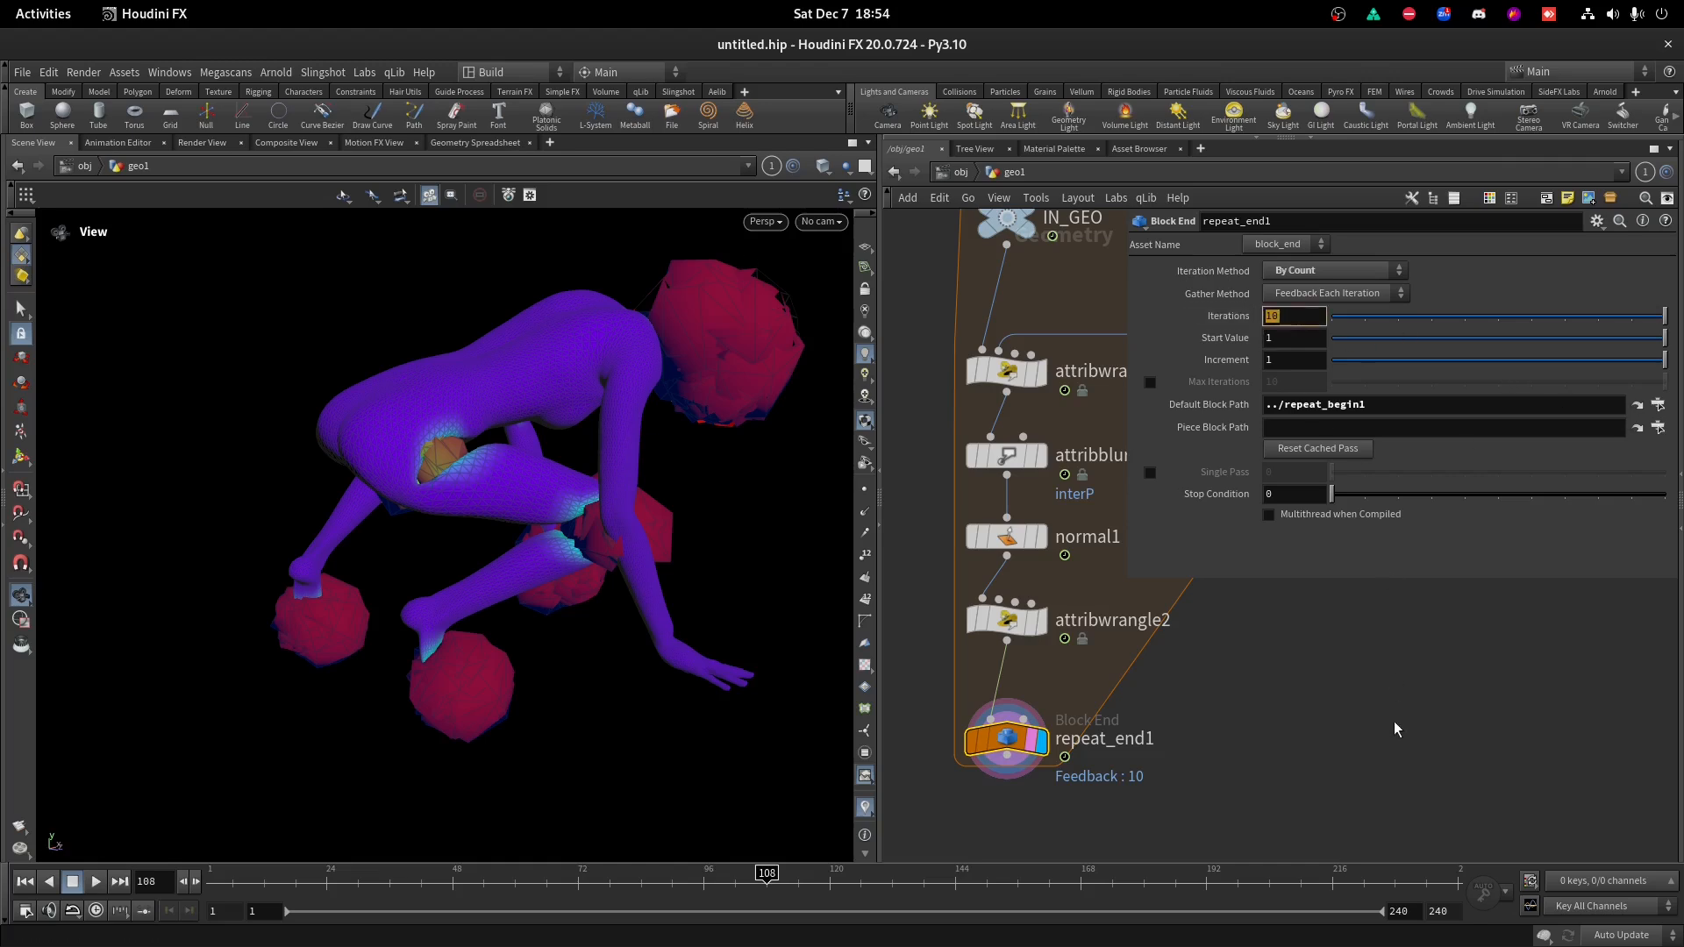
{"action": "key", "text": "Return"}
{"action": "left_click_drag", "start_coordinate": [602, 582], "coordinate": [444, 537]}
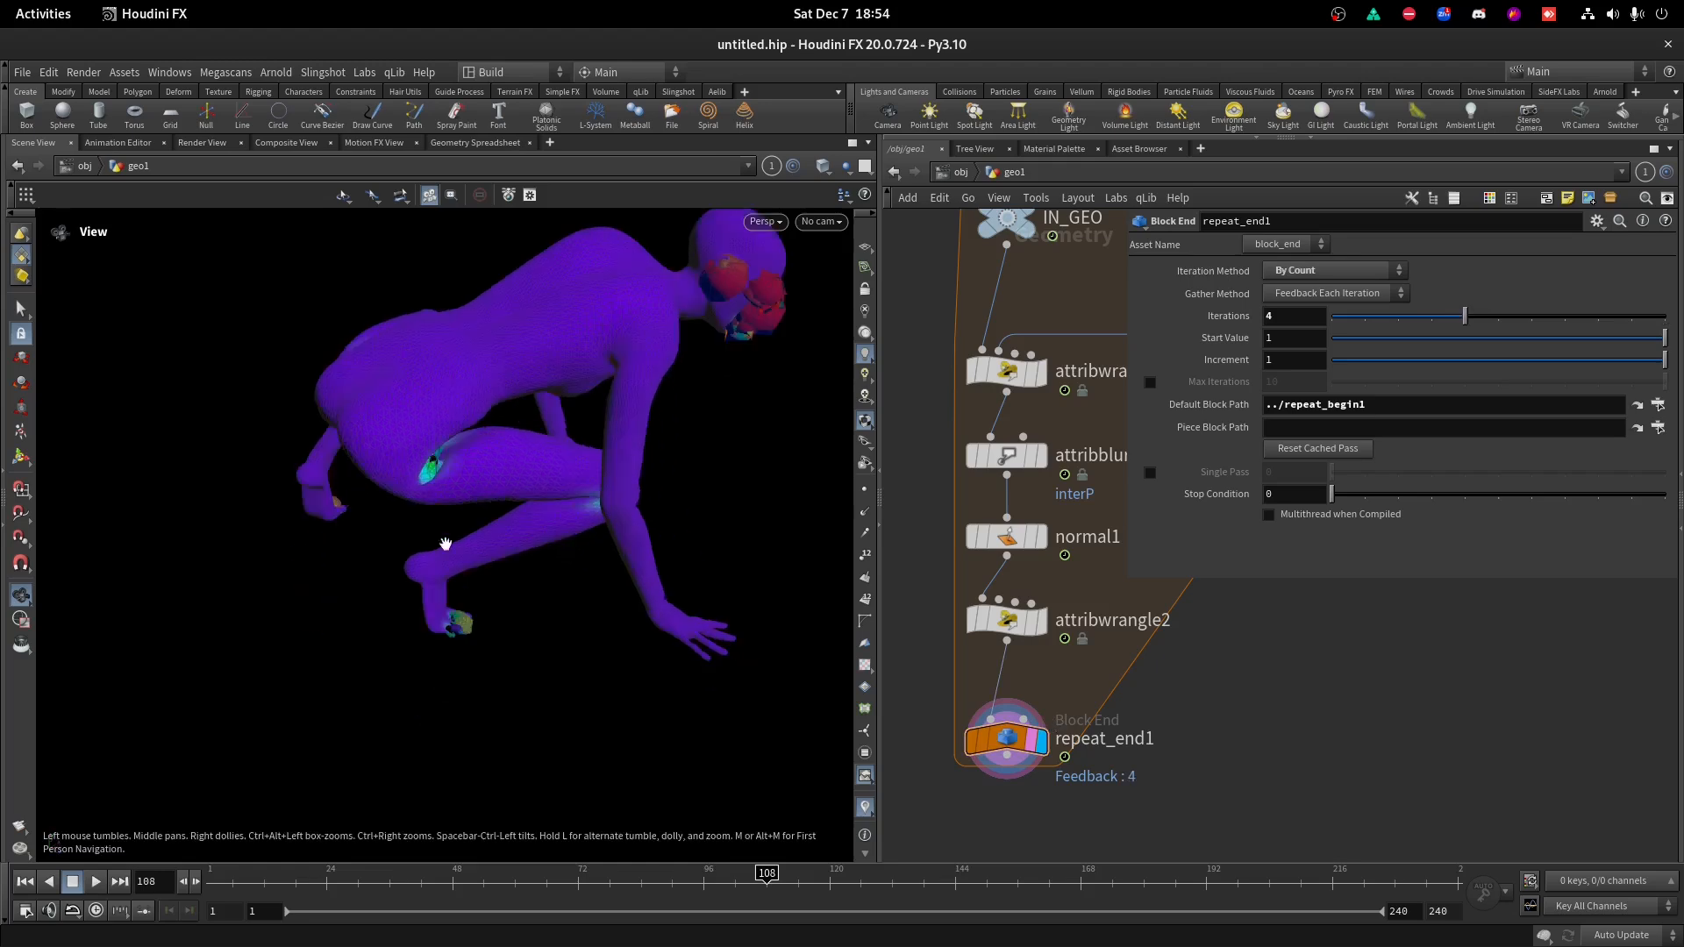
Insert an Attribute Blur node between attribwrangle2 and repeat_end1 and display its result around the hip crease.
{"action": "scroll", "coordinate": [474, 474], "scroll_direction": "up", "scroll_amount": 5}
{"action": "left_click_drag", "start_coordinate": [475, 473], "coordinate": [687, 488]}
{"action": "right_click_drag", "start_coordinate": [688, 488], "coordinate": [556, 646]}
{"action": "left_click_drag", "start_coordinate": [556, 646], "coordinate": [563, 638]}
{"action": "right_click_drag", "start_coordinate": [563, 639], "coordinate": [544, 526]}
{"action": "left_click_drag", "start_coordinate": [543, 526], "coordinate": [499, 518]}
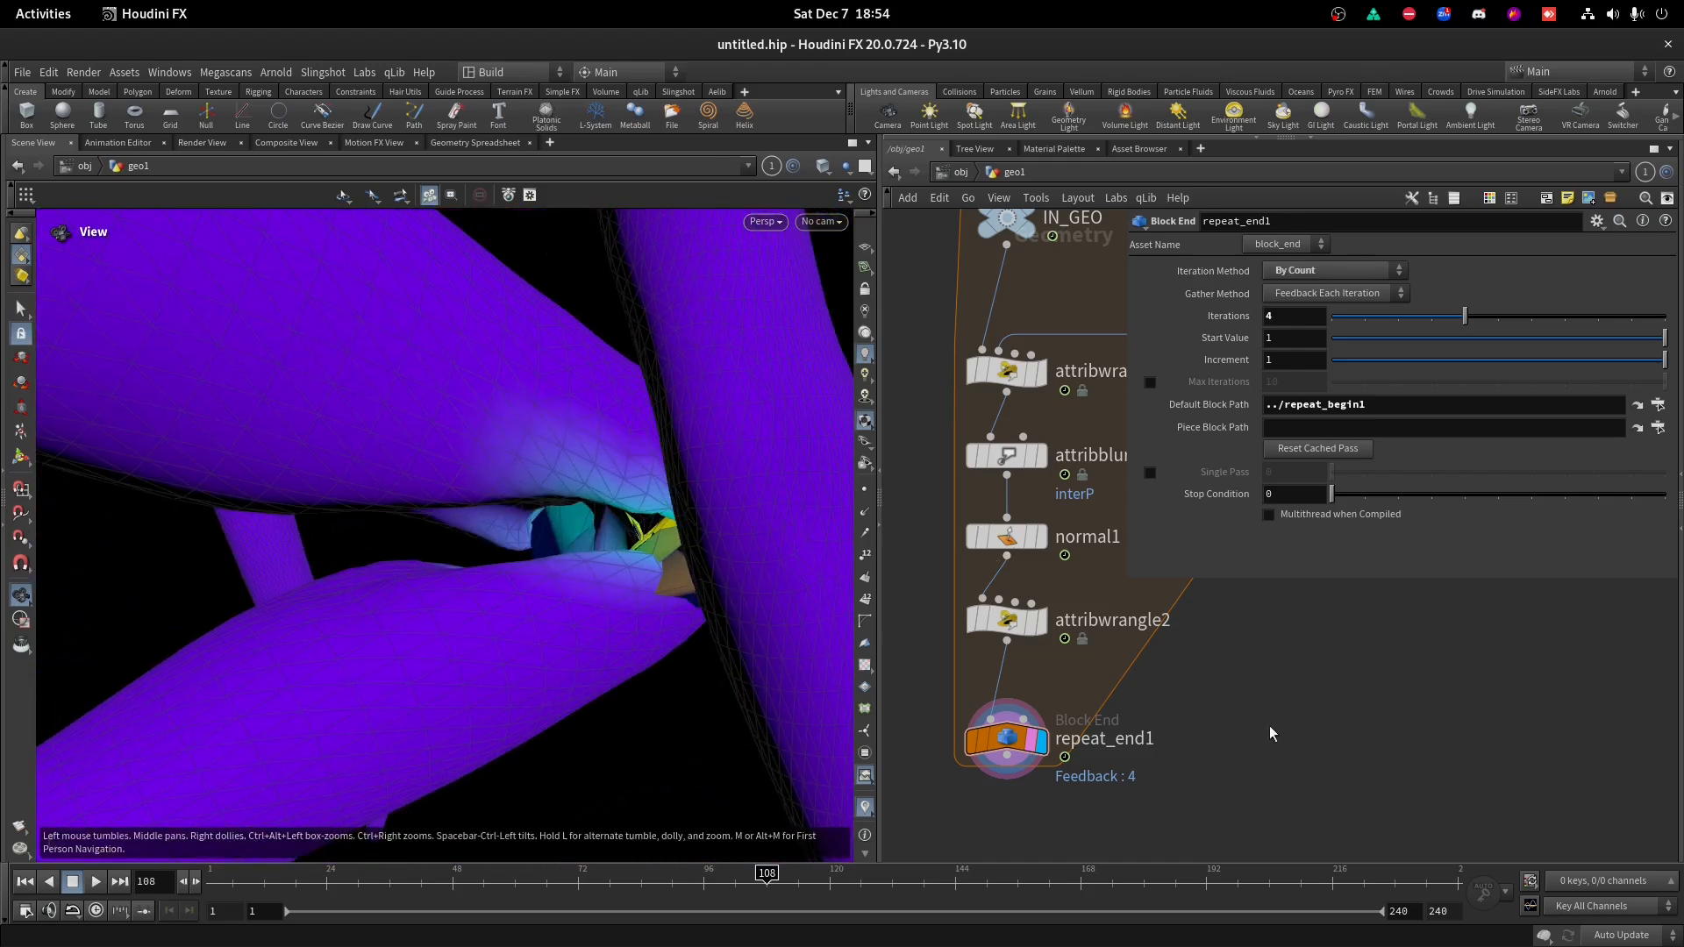
{"action": "key", "text": "Tab"}
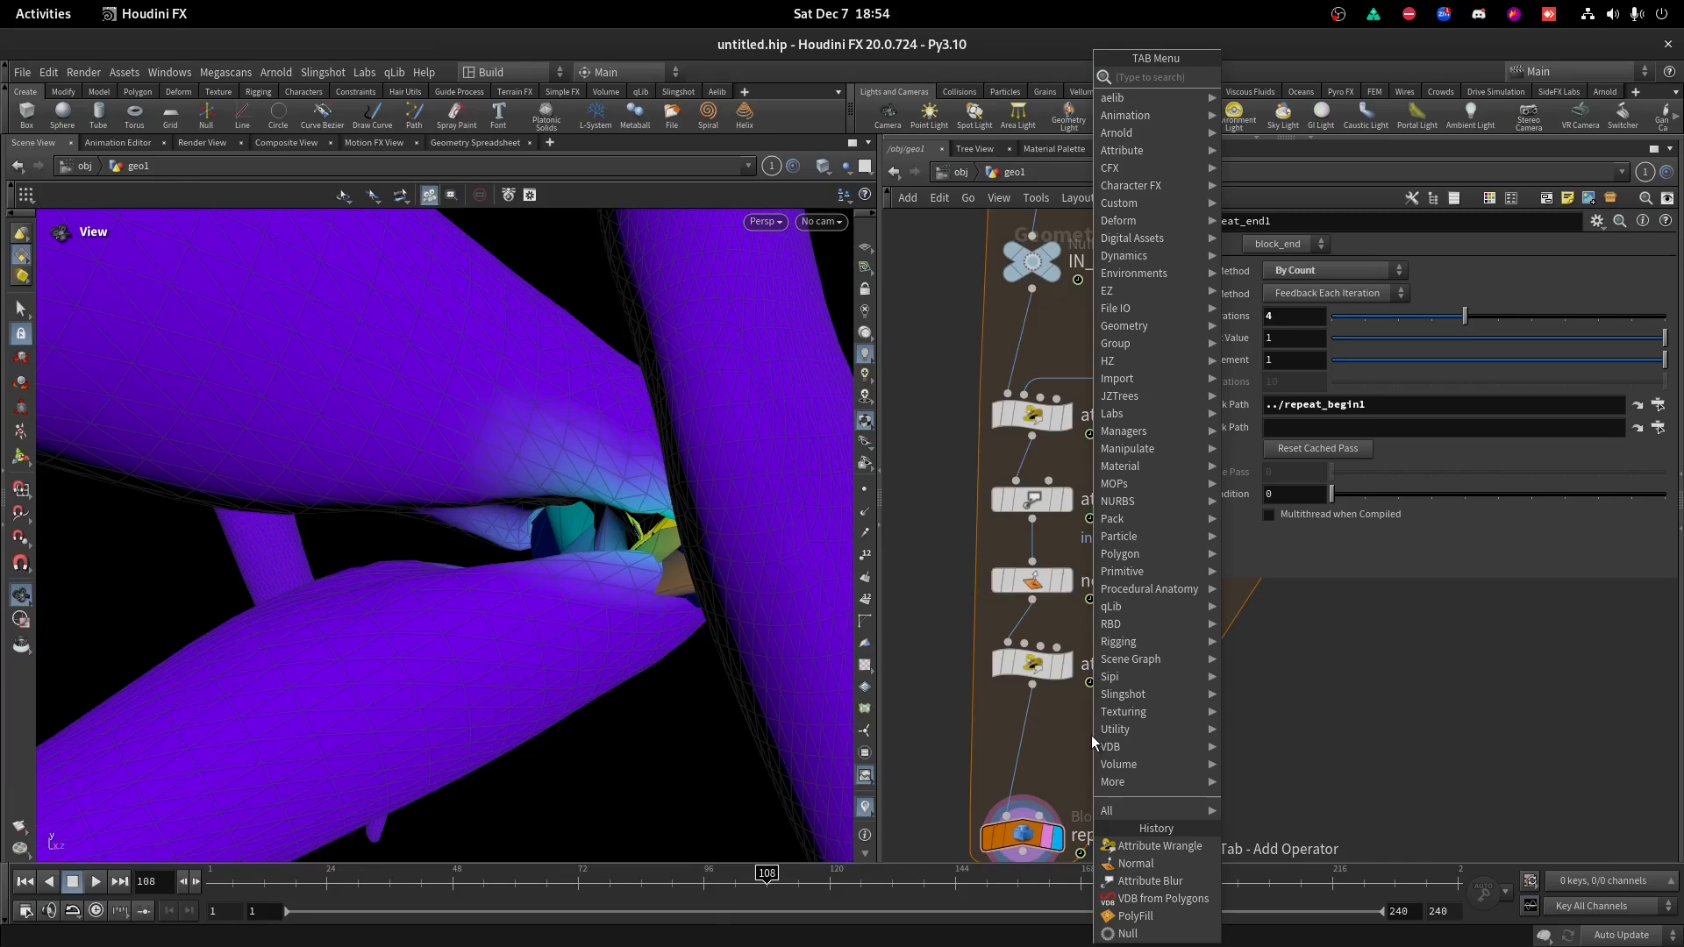
{"action": "type", "text": "at blur"}
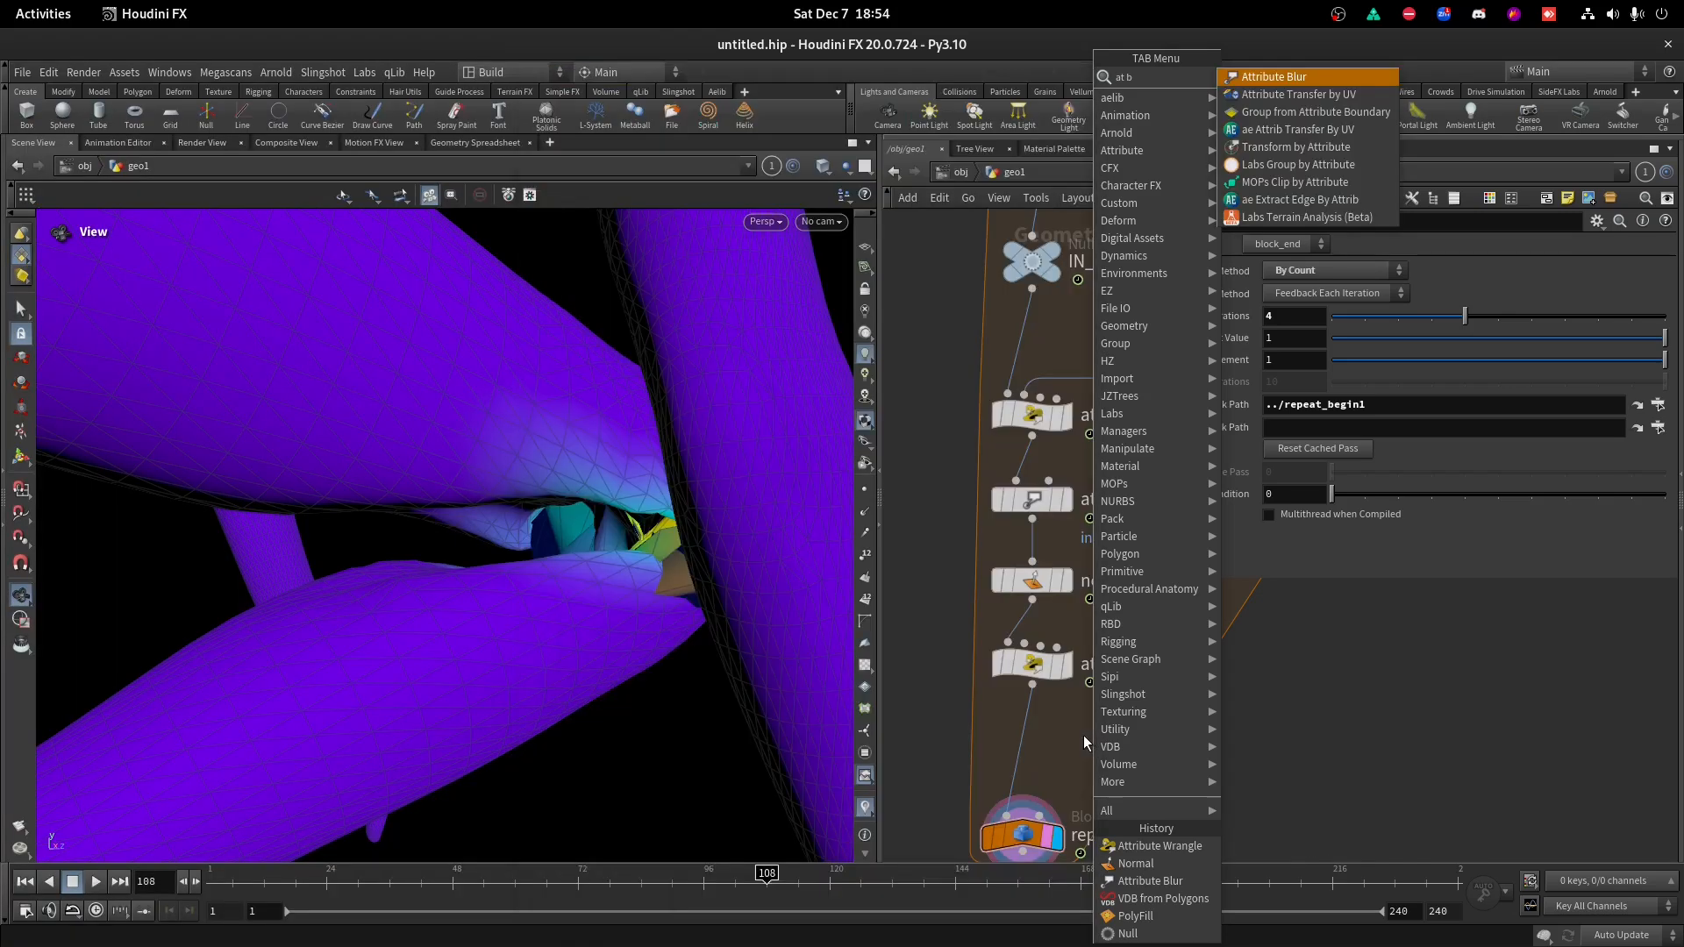
{"action": "key", "text": "Return"}
{"action": "left_click", "coordinate": [1109, 746]}
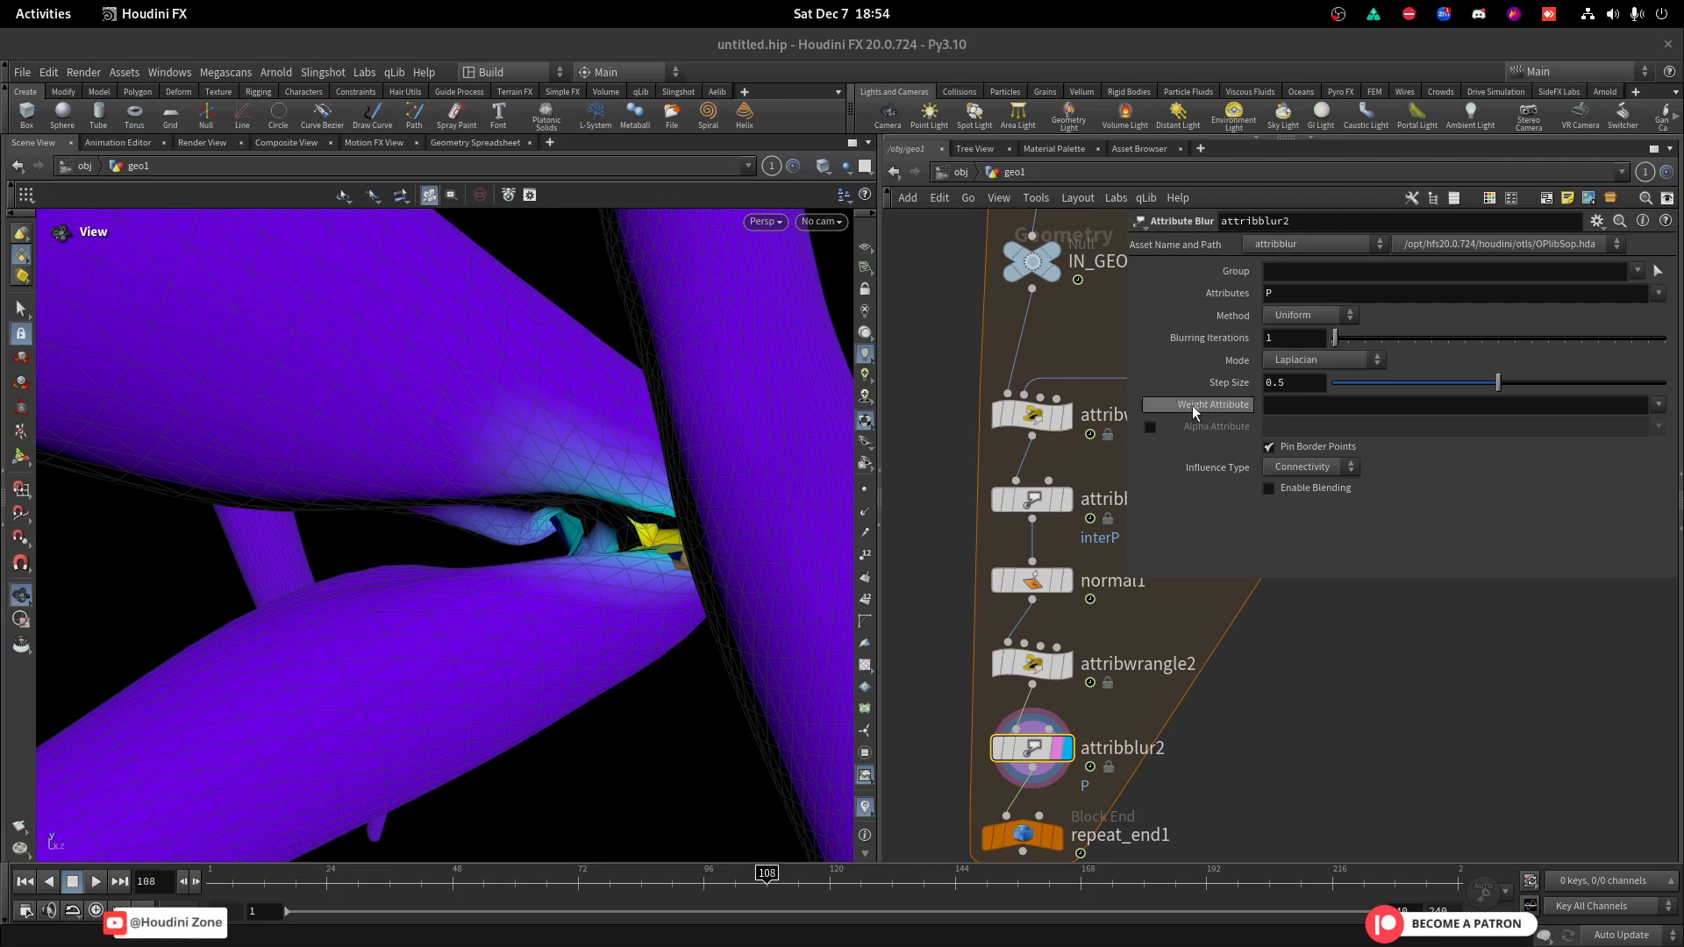
Set the new position blur's Weight Attribute to interP and its Blurring Iterations to 4.
{"action": "left_click", "coordinate": [1657, 405]}
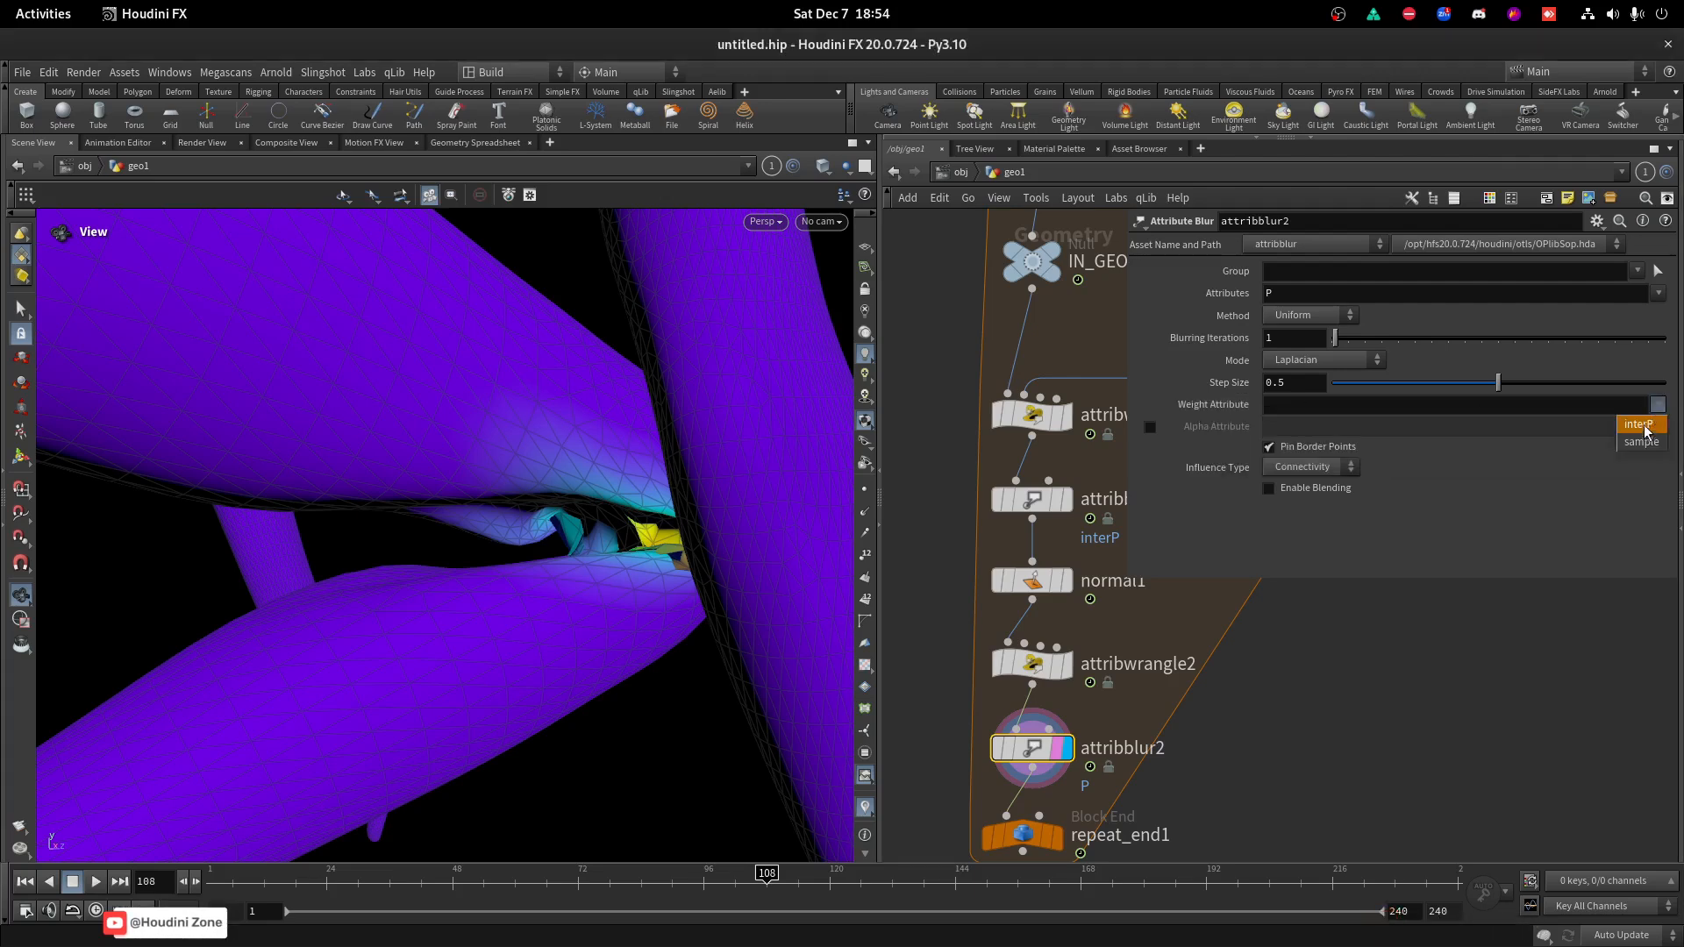
{"action": "left_click", "coordinate": [1643, 428]}
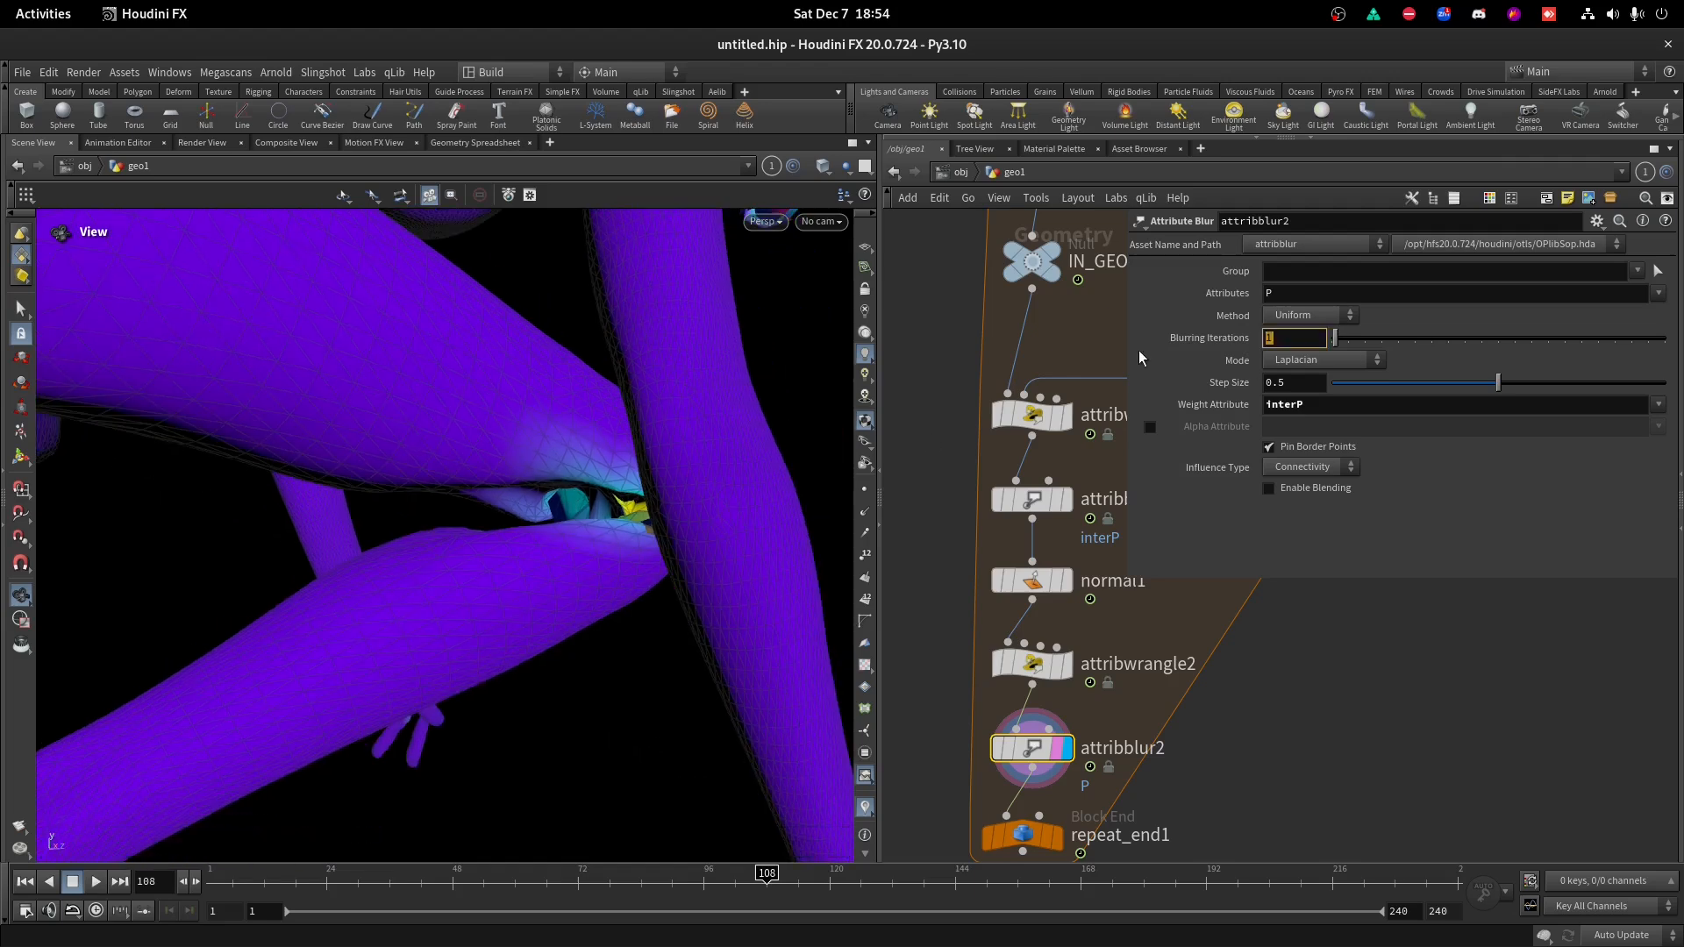
{"action": "type", "text": "4"}
{"action": "key", "text": "Return"}
Display repeat_end1 and inspect the looped result on the feet, hands and face for mesh damage.
{"action": "middle_click_drag", "start_coordinate": [1213, 743], "coordinate": [1237, 596]}
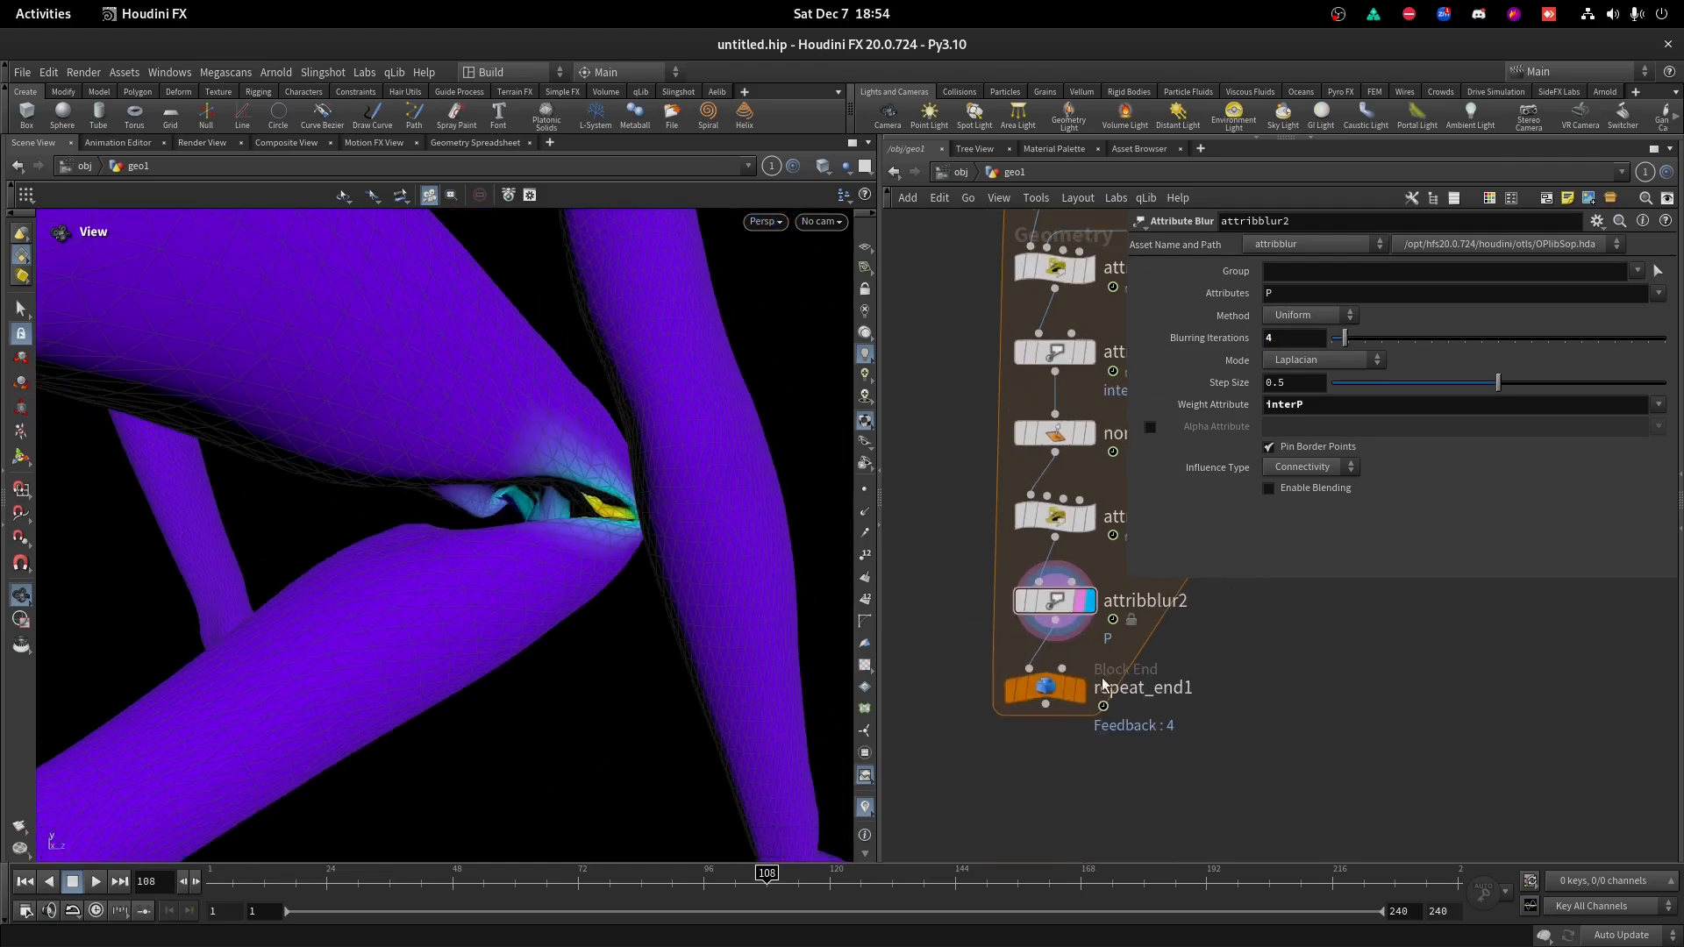
{"action": "left_click", "coordinate": [1078, 689]}
{"action": "left_click", "coordinate": [1039, 689]}
{"action": "left_click_drag", "start_coordinate": [789, 570], "coordinate": [646, 279]}
{"action": "left_click_drag", "start_coordinate": [705, 447], "coordinate": [613, 466]}
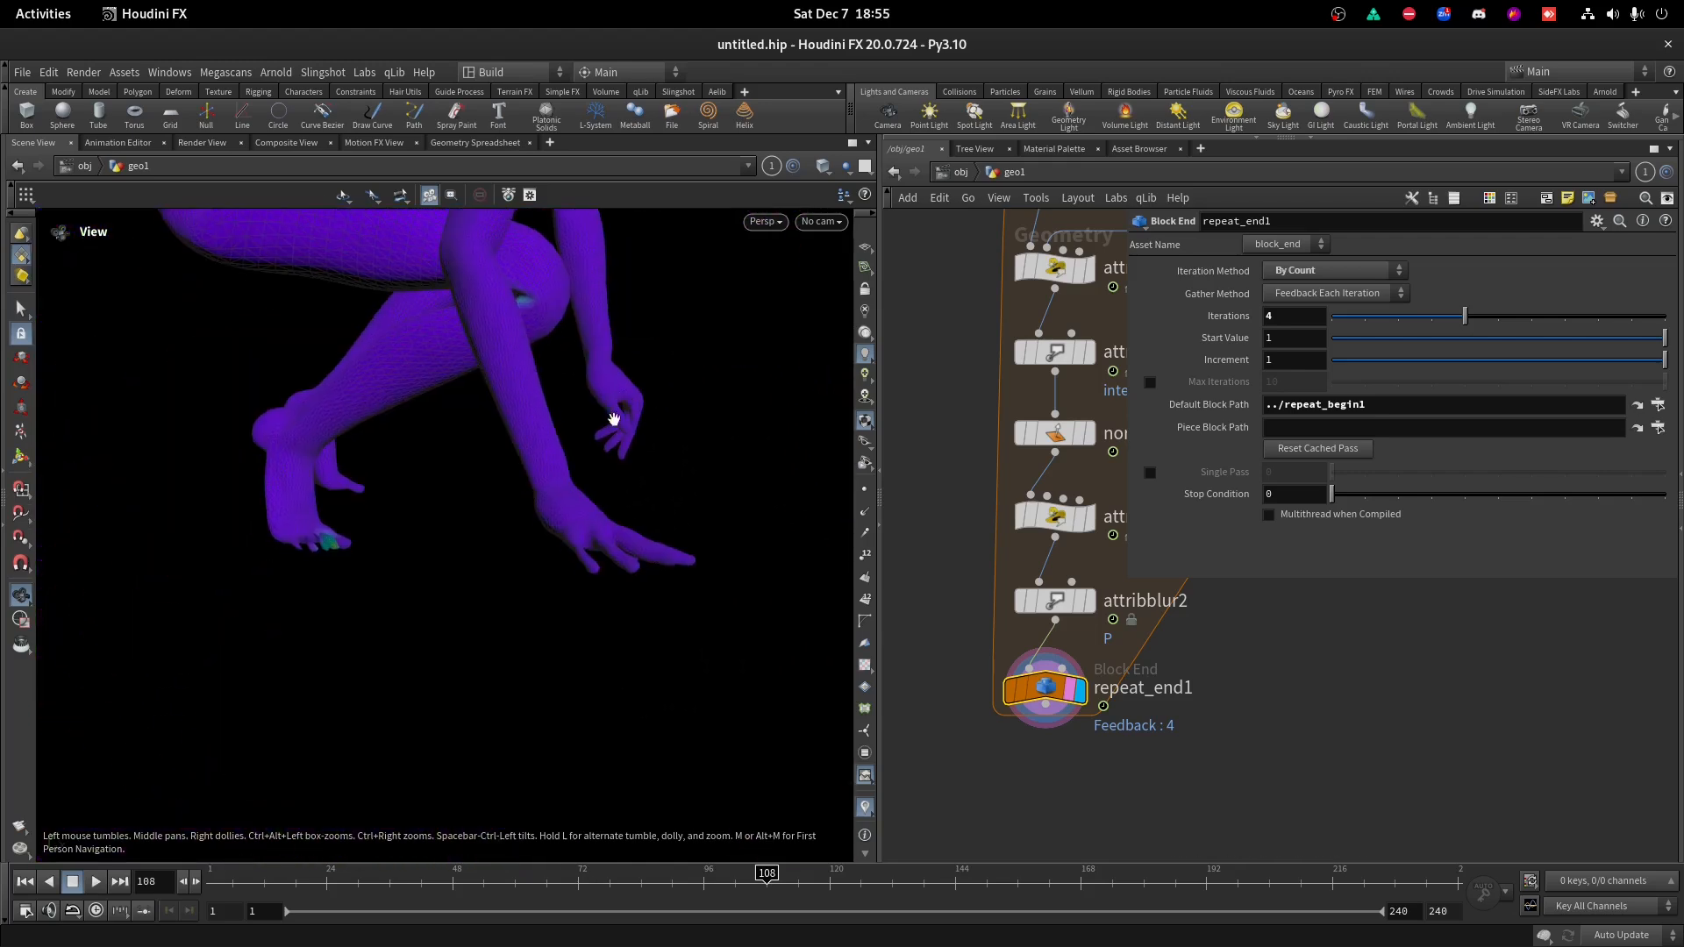
{"action": "left_click_drag", "start_coordinate": [626, 371], "coordinate": [682, 498]}
{"action": "scroll", "coordinate": [1302, 702], "scroll_direction": "down", "scroll_amount": 3}
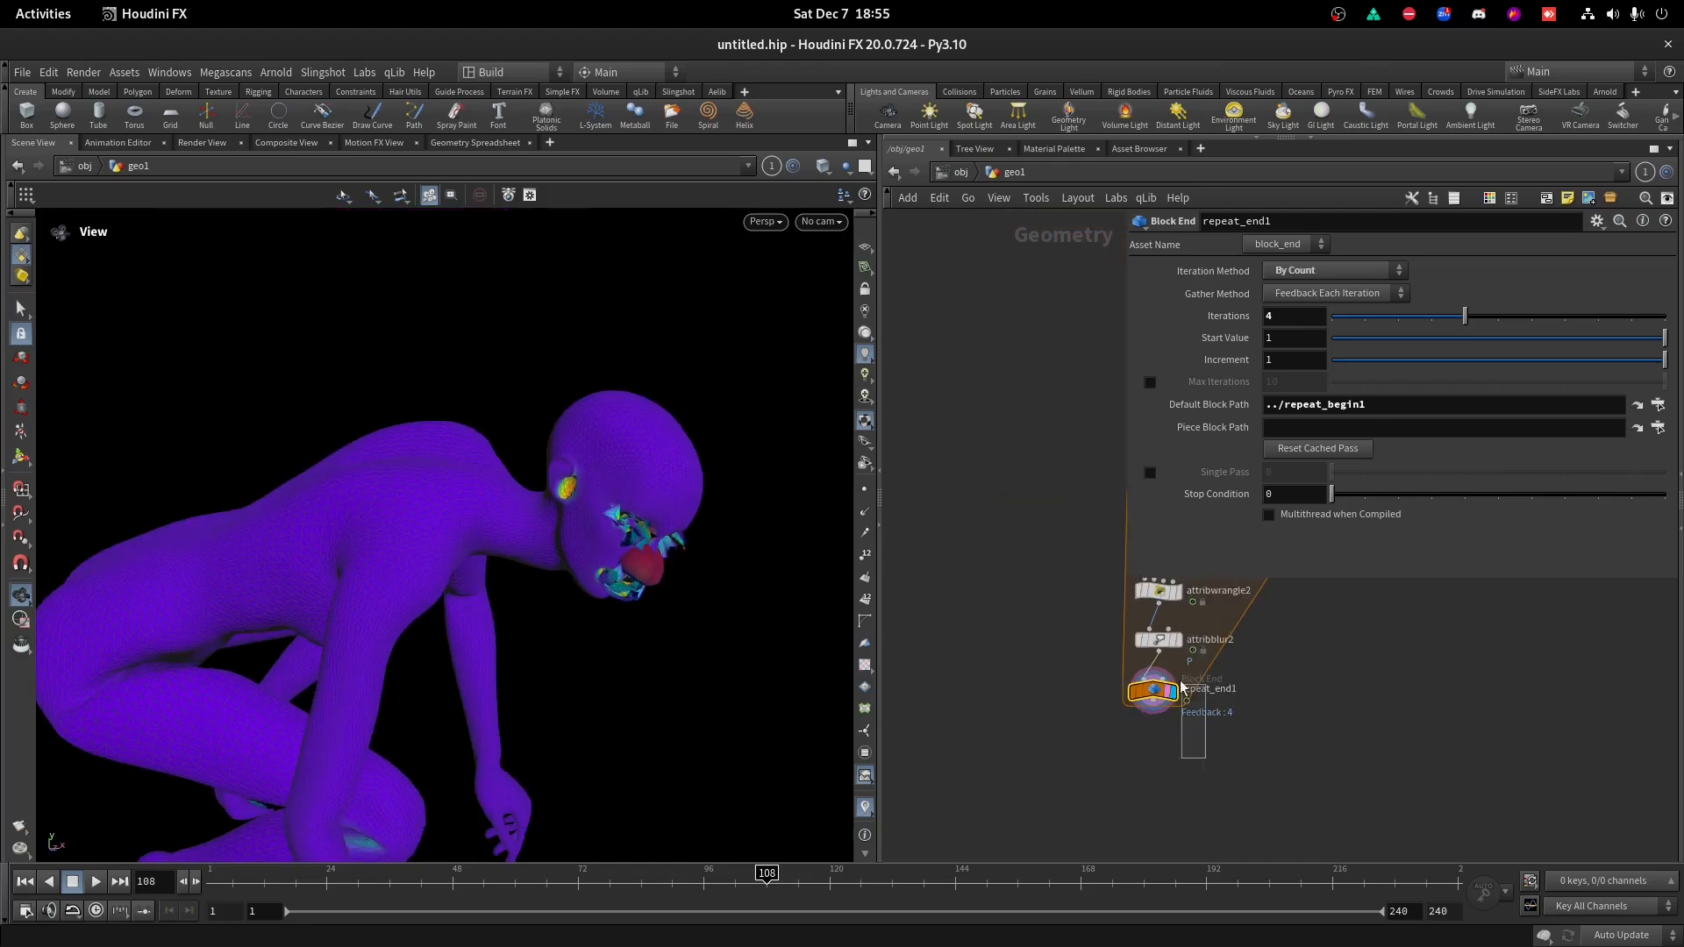
Branch the geometry feeding the loop through a wire dot into a new Attribute Paint node.
{"action": "left_click", "coordinate": [1157, 639]}
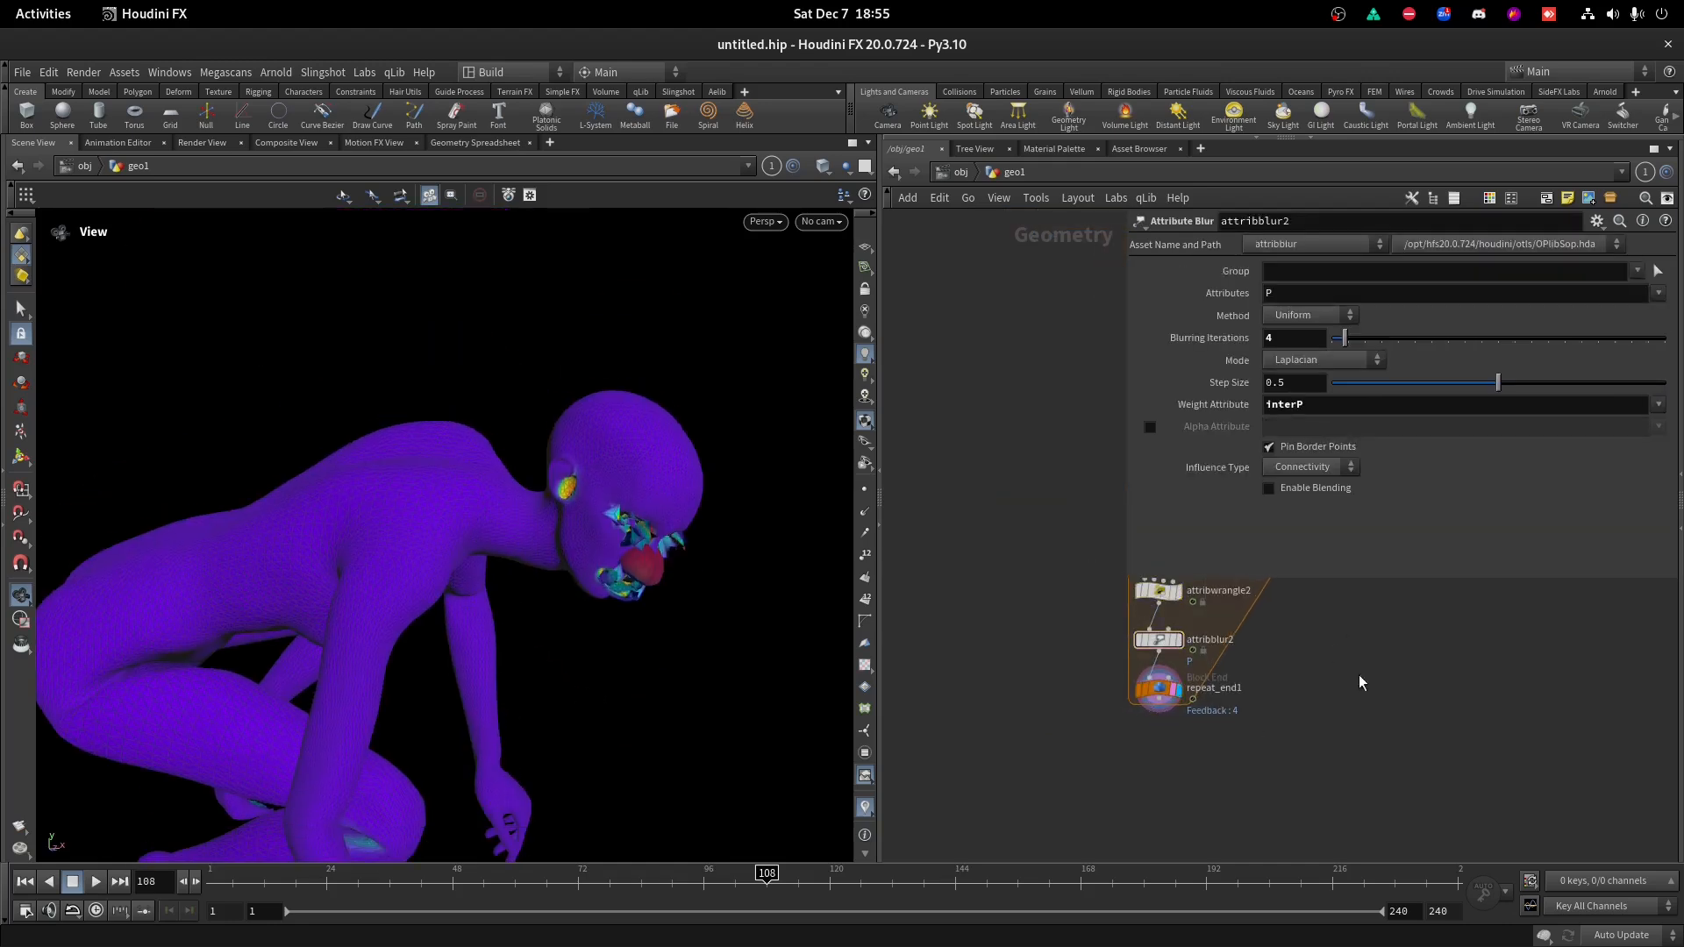
{"action": "scroll", "coordinate": [1062, 685], "scroll_direction": "down", "scroll_amount": 2}
{"action": "middle_click_drag", "start_coordinate": [1062, 685], "coordinate": [1013, 763]}
{"action": "scroll", "coordinate": [1060, 426], "scroll_direction": "up", "scroll_amount": 1}
{"action": "middle_click_drag", "start_coordinate": [1035, 408], "coordinate": [984, 416]}
{"action": "left_click", "coordinate": [1049, 496]}
{"action": "left_click", "coordinate": [924, 519], "text": "alt"}
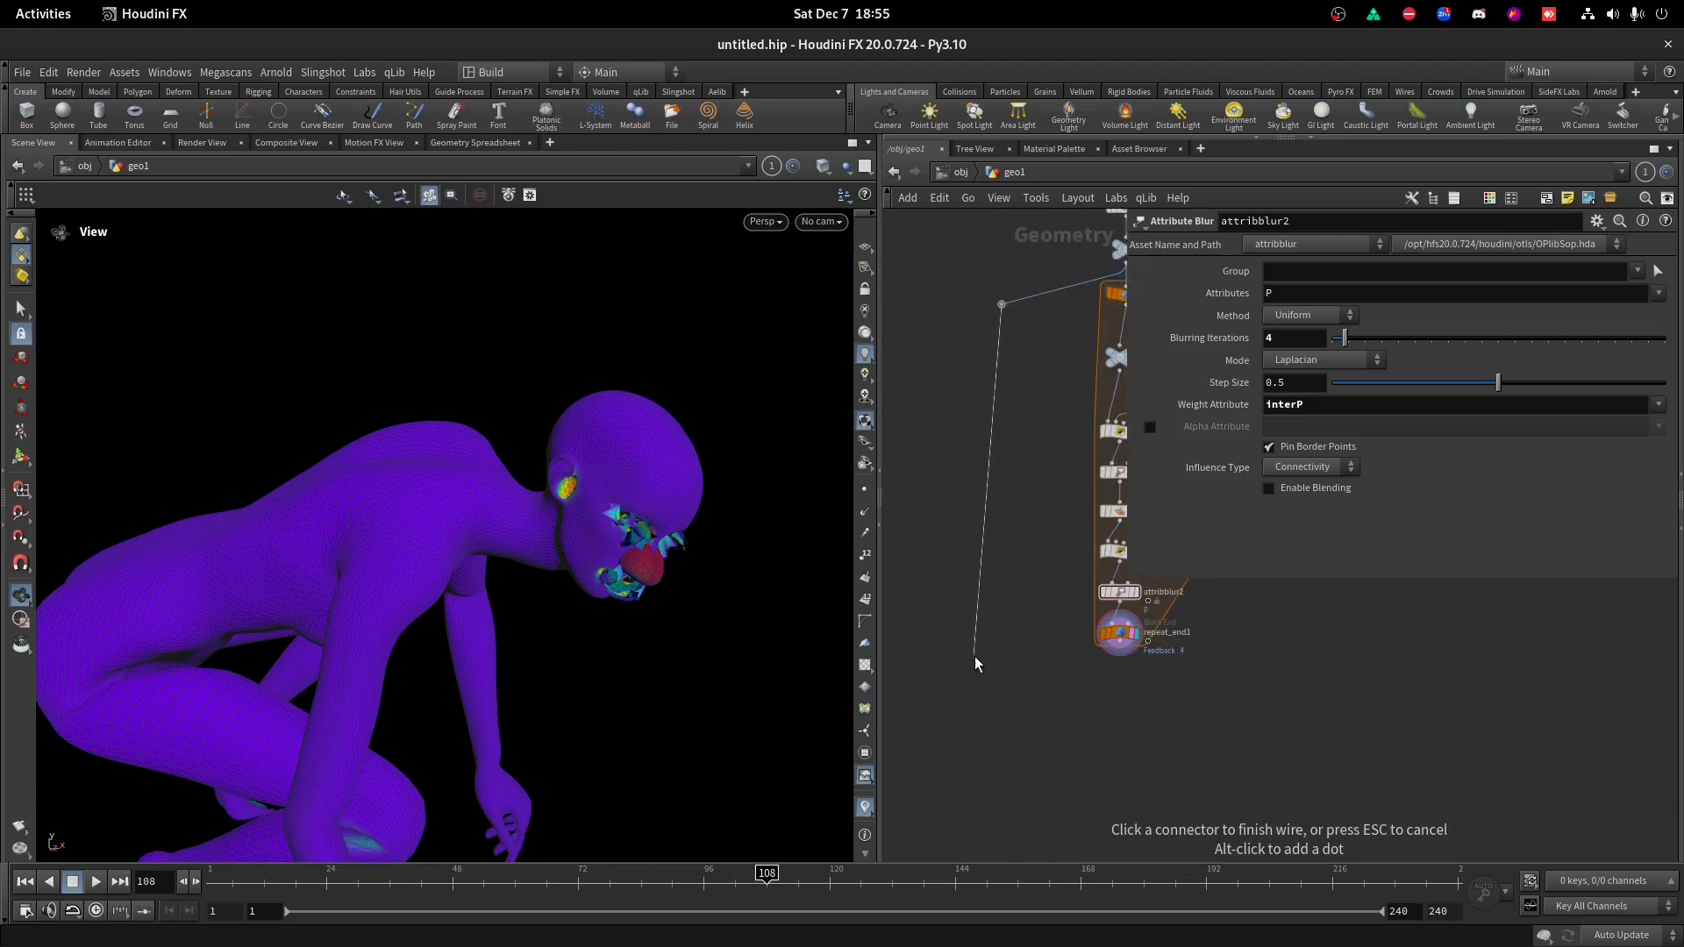
{"action": "left_click", "coordinate": [992, 662]}
{"action": "type", "text": "attrib paint"}
{"action": "key", "text": "Return"}
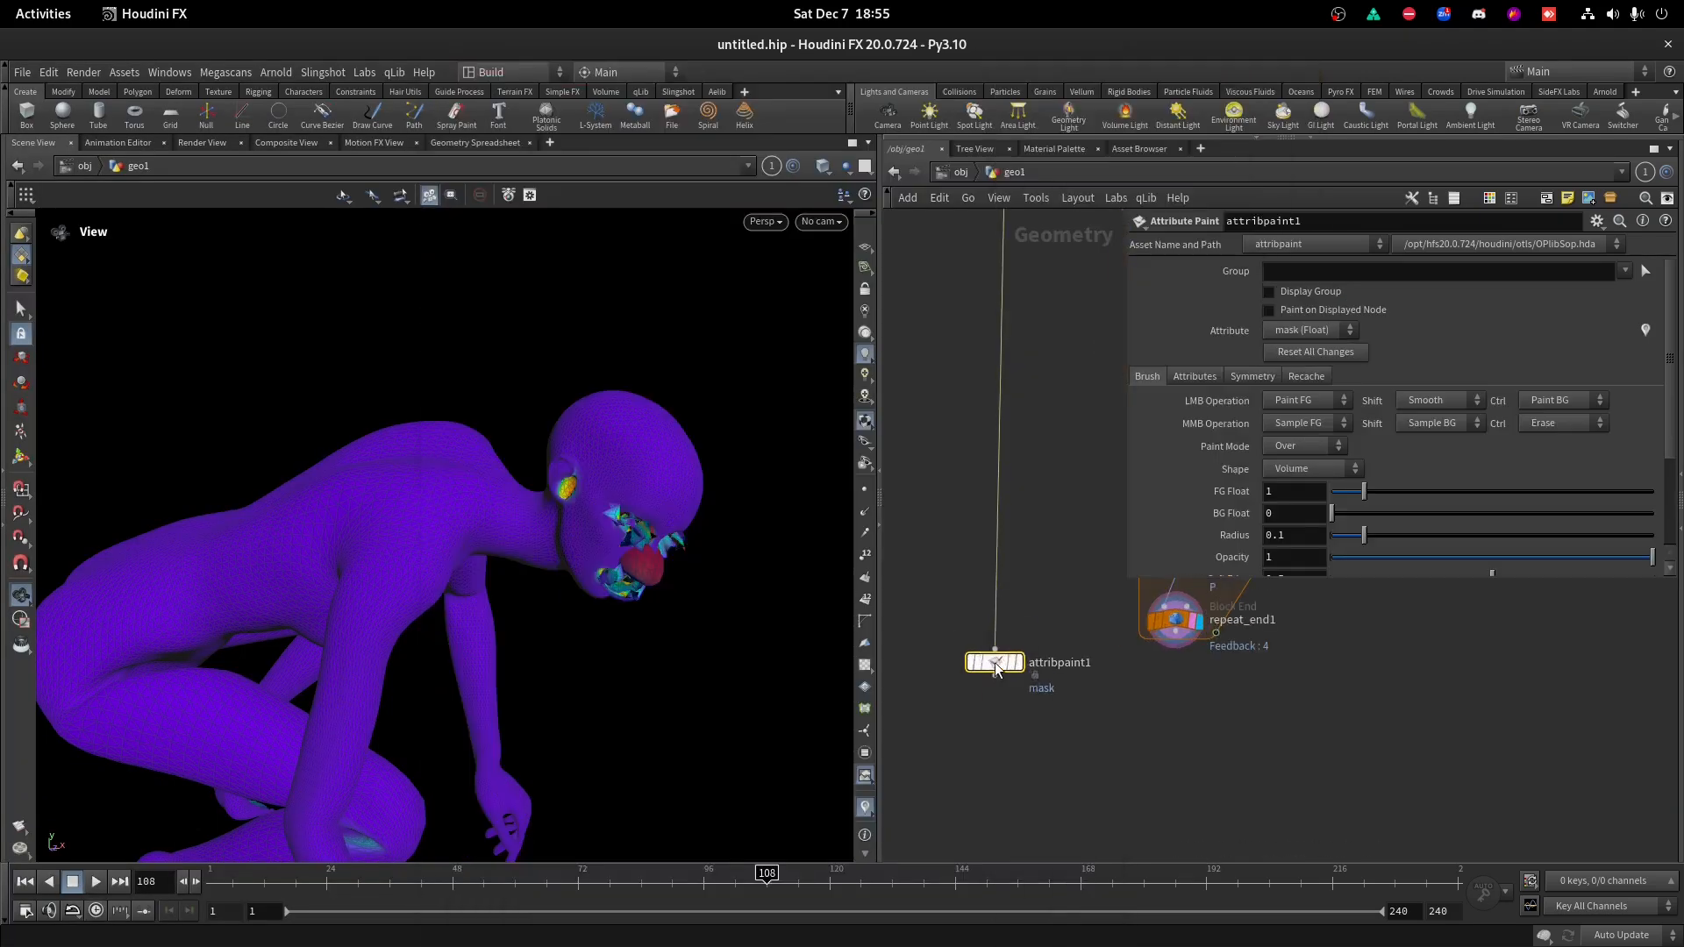
Paint the mask attribute over the whole head and upper neck with a brush radius of about 0.13.
{"action": "left_click", "coordinate": [21, 456]}
{"action": "scroll", "coordinate": [633, 546], "scroll_direction": "up", "scroll_amount": 2}
{"action": "mouse_move", "coordinate": [633, 546]}
{"action": "left_mouse_down"}
{"action": "mouse_move", "coordinate": [653, 562]}
{"action": "mouse_move", "coordinate": [387, 427]}
{"action": "mouse_move", "coordinate": [362, 453]}
{"action": "left_mouse_up"}
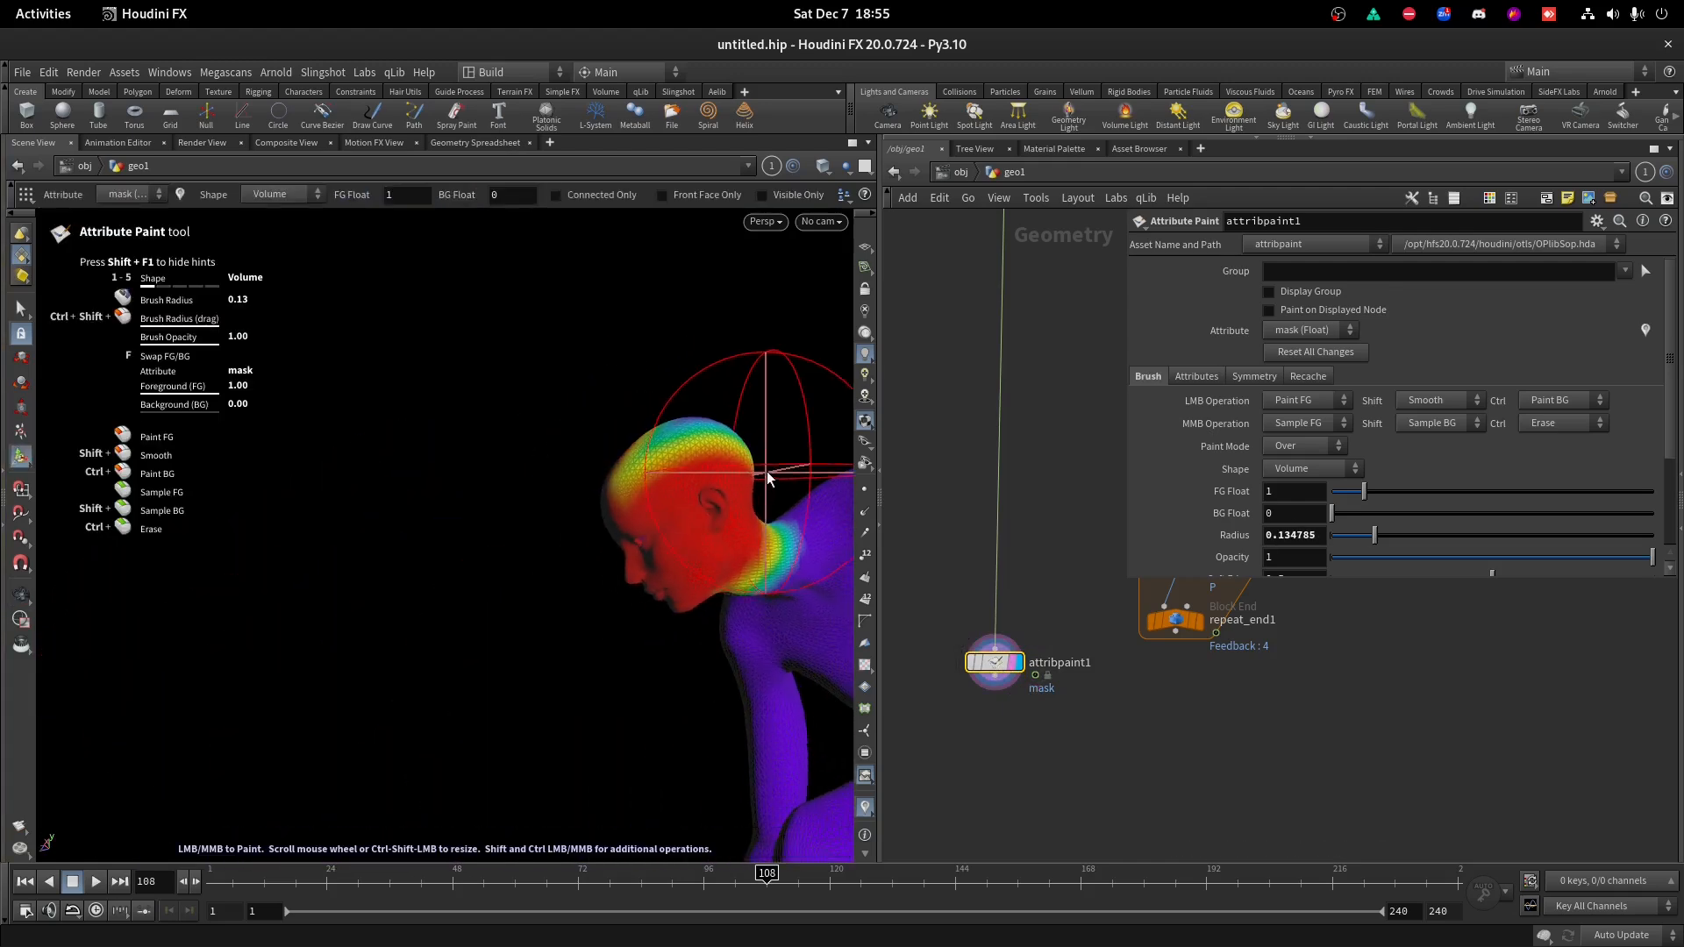
{"action": "mouse_move", "coordinate": [647, 465]}
{"action": "left_mouse_down"}
{"action": "mouse_move", "coordinate": [948, 493]}
{"action": "mouse_move", "coordinate": [965, 514]}
{"action": "left_mouse_up"}
{"action": "scroll", "coordinate": [653, 484], "scroll_direction": "down", "scroll_amount": 5, "text": "alt"}
Add a Point Mix qL node with attribpaint1 as its first input and repeat_end1 as its second.
{"action": "scroll", "coordinate": [1068, 728], "scroll_direction": "down", "scroll_amount": 2}
{"action": "middle_click_drag", "start_coordinate": [1068, 728], "coordinate": [1038, 691]}
{"action": "key", "text": "Tab"}
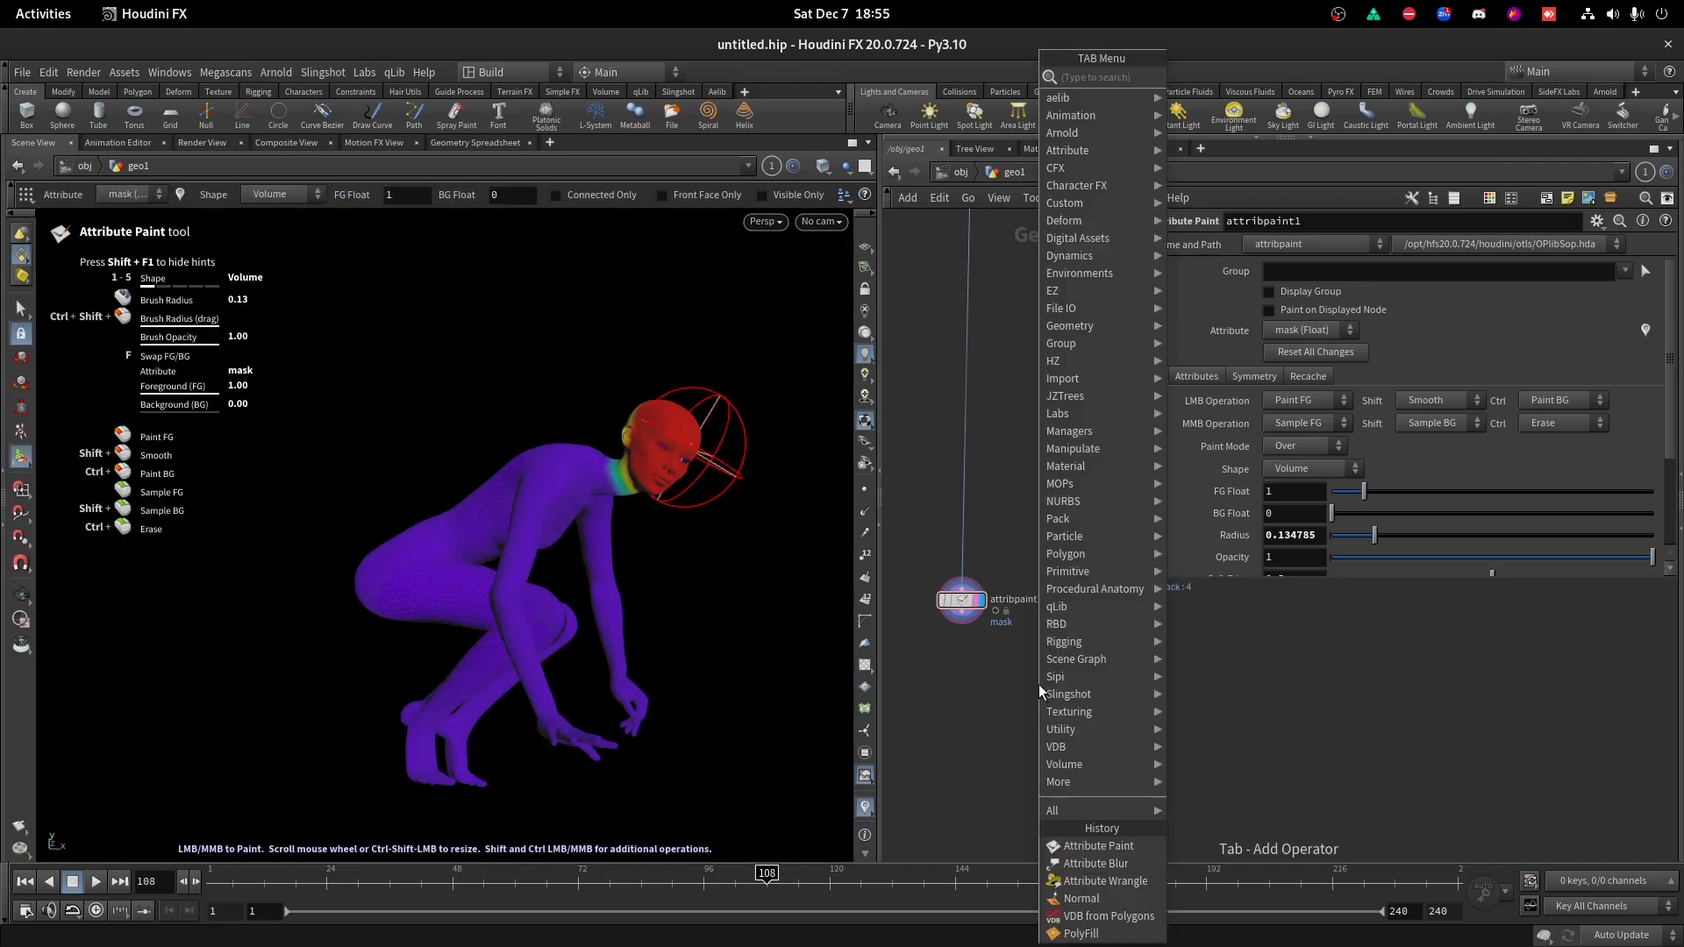
{"action": "type", "text": "mix"}
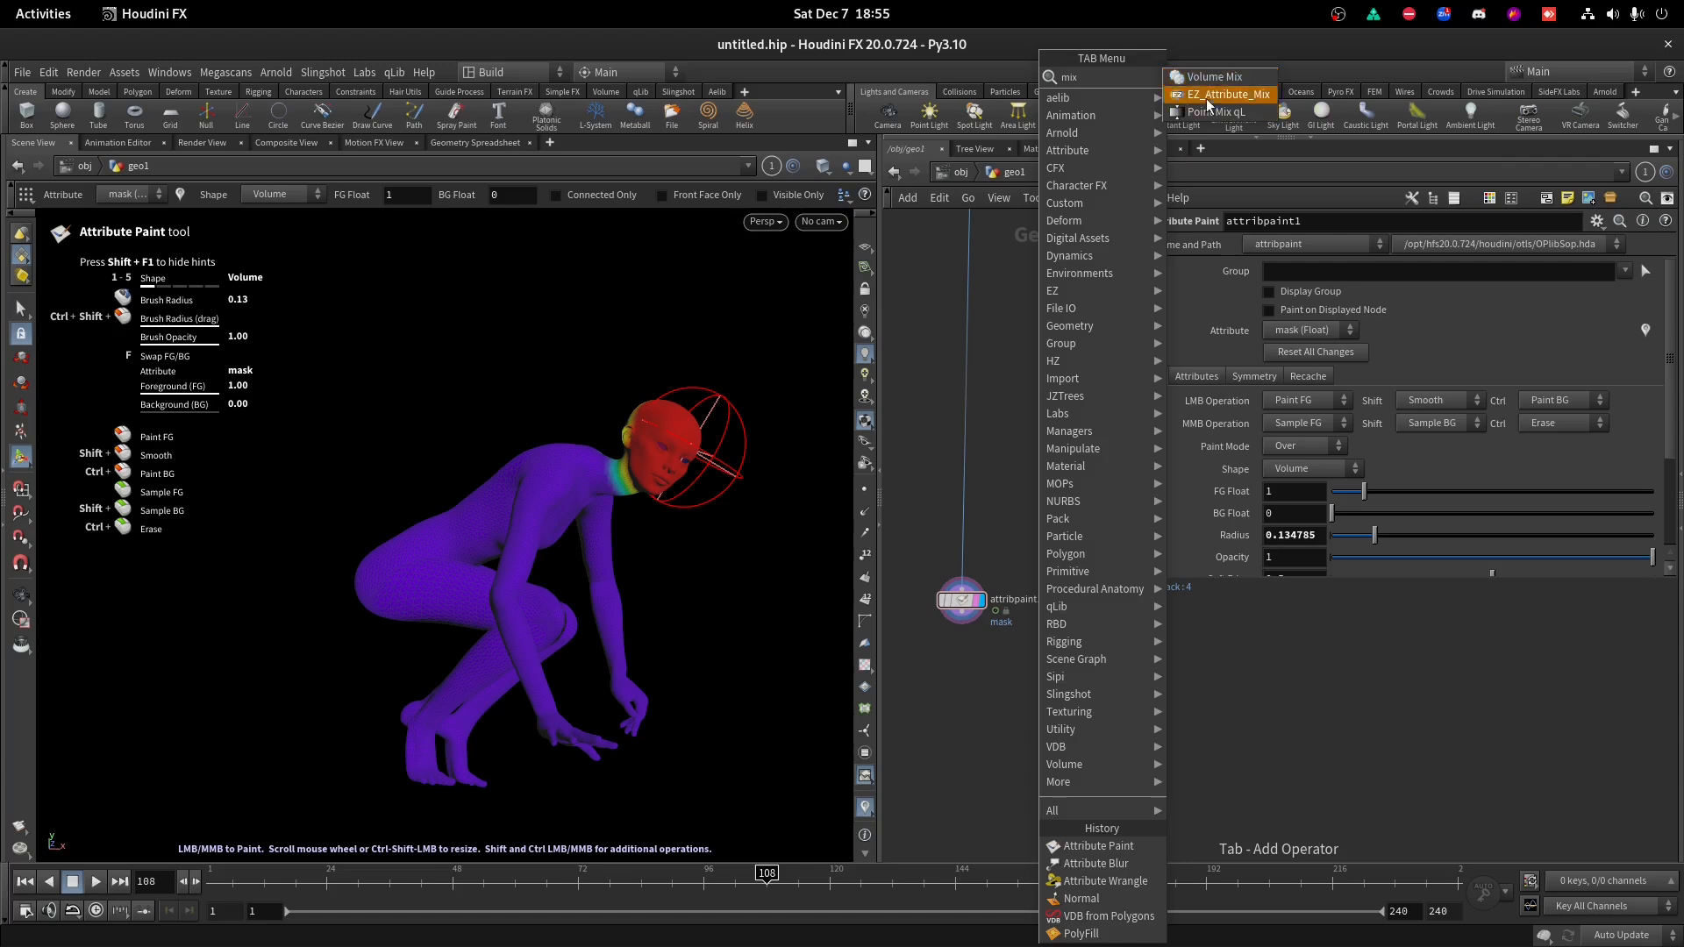
{"action": "left_click", "coordinate": [1208, 97]}
{"action": "left_click_drag", "start_coordinate": [1131, 726], "coordinate": [1027, 754]}
{"action": "left_click_drag", "start_coordinate": [963, 625], "coordinate": [997, 730]}
{"action": "left_click_drag", "start_coordinate": [1106, 588], "coordinate": [1020, 730]}
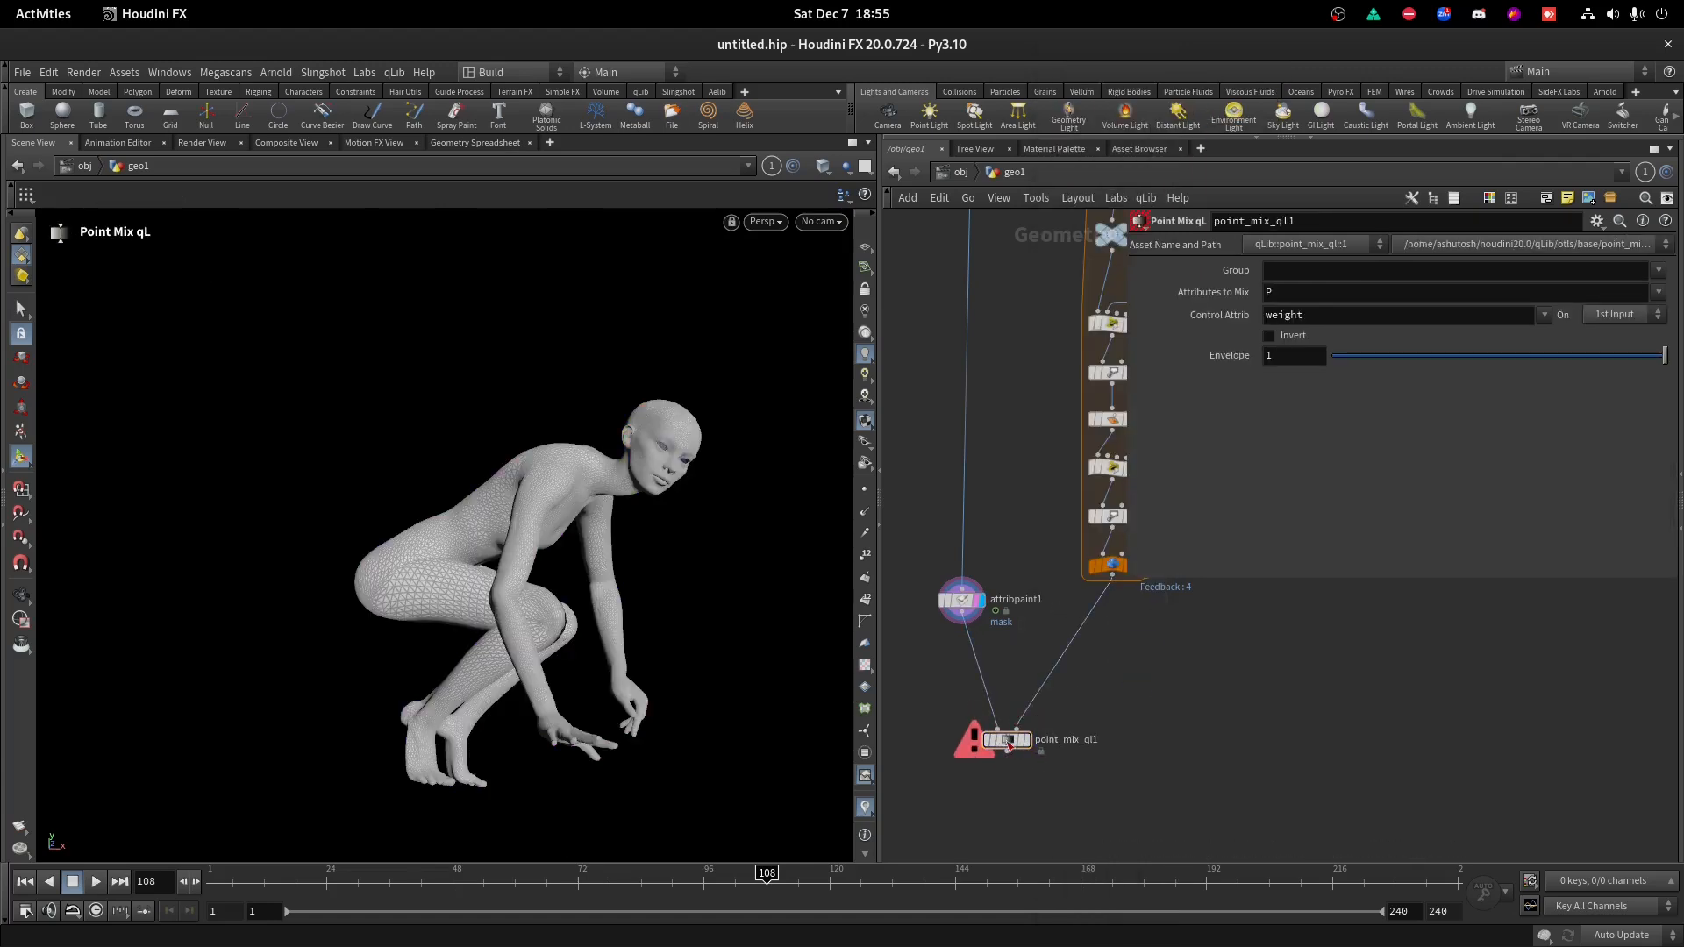
Display point_mix_ql1, set its Control Attrib to mask and enable Invert.
{"action": "scroll", "coordinate": [1013, 735], "scroll_direction": "up", "scroll_amount": 3}
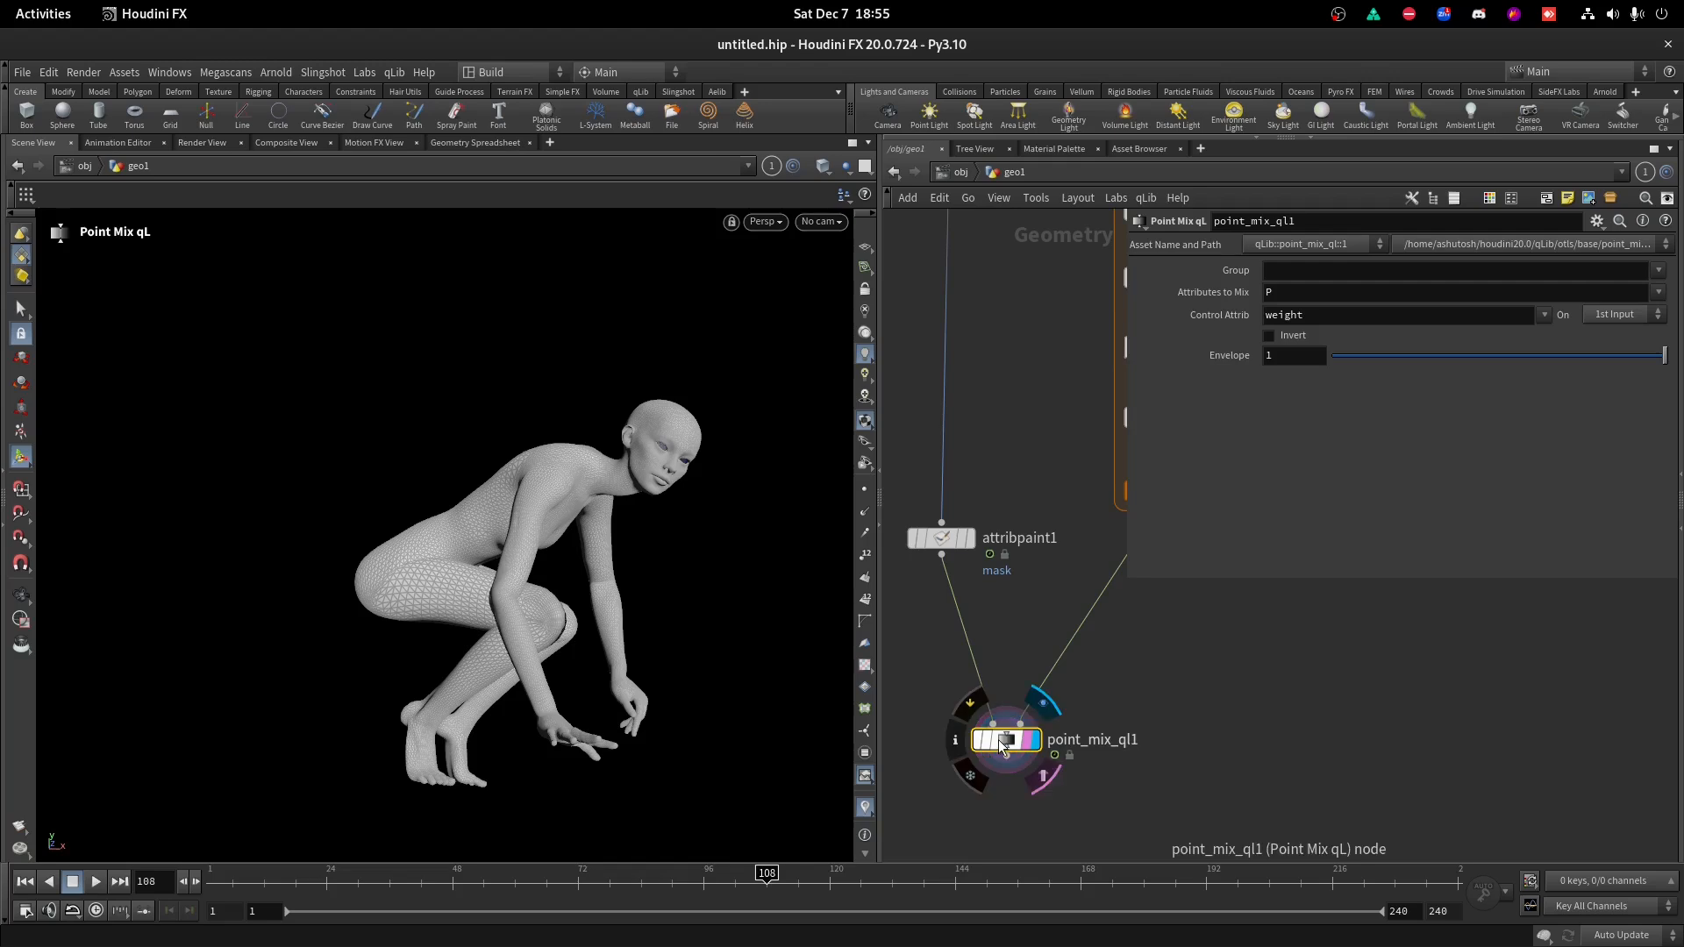
{"action": "scroll", "coordinate": [1003, 744], "scroll_direction": "up", "scroll_amount": 2}
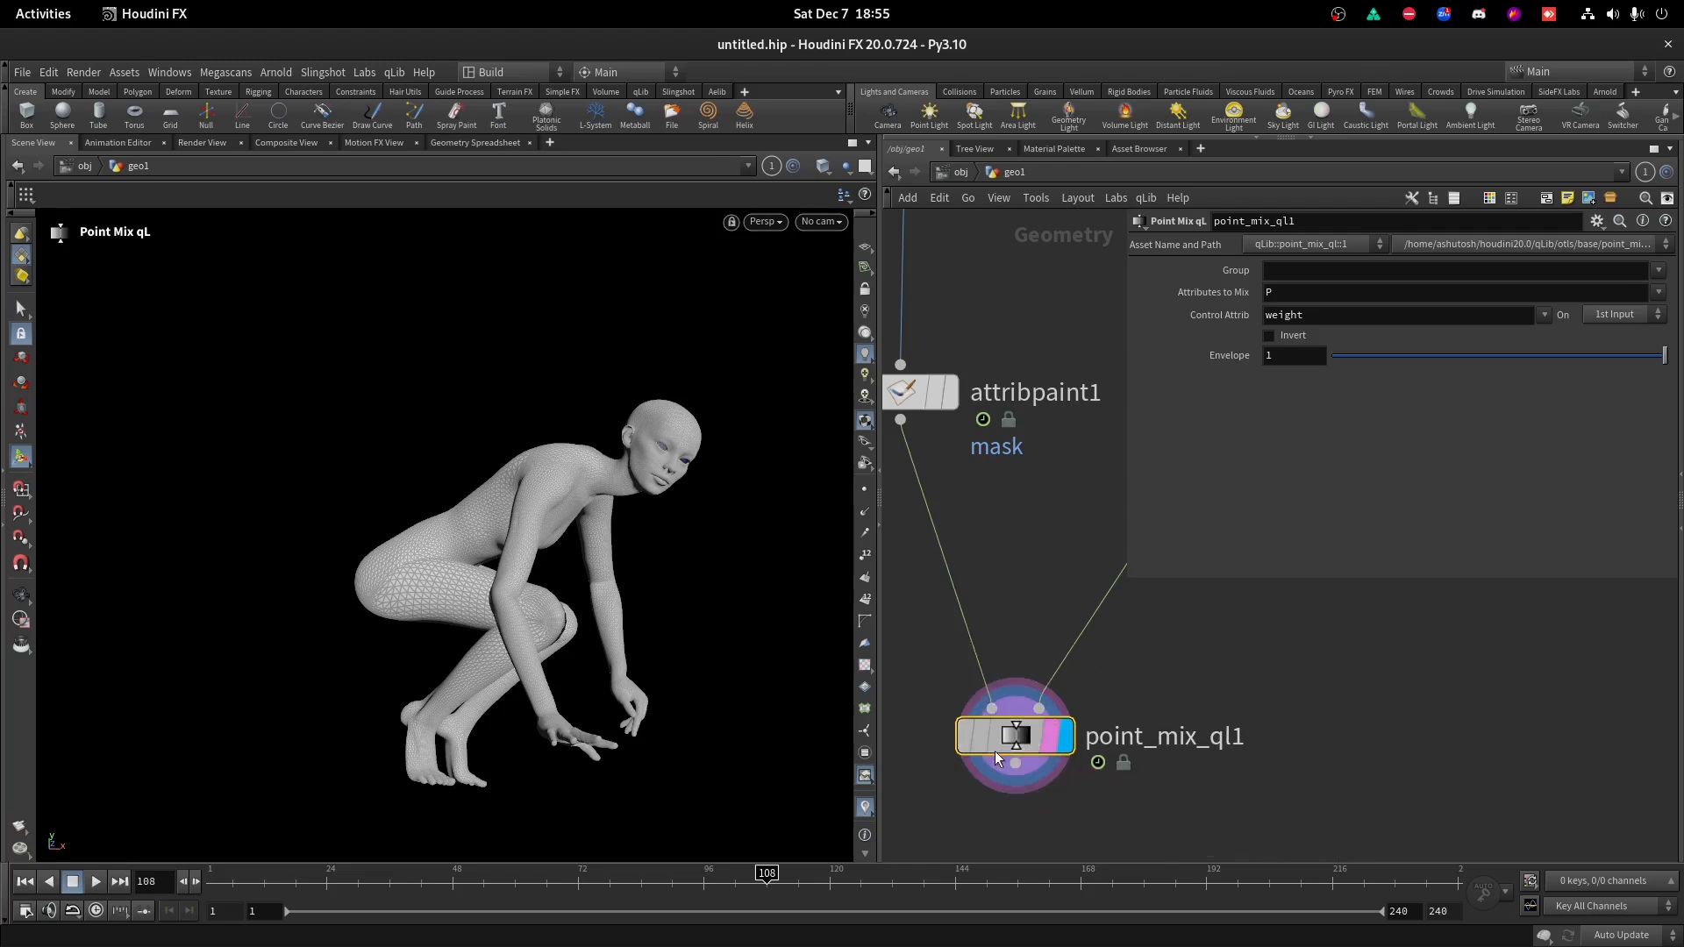
{"action": "left_click_drag", "start_coordinate": [1018, 756], "coordinate": [1030, 689]}
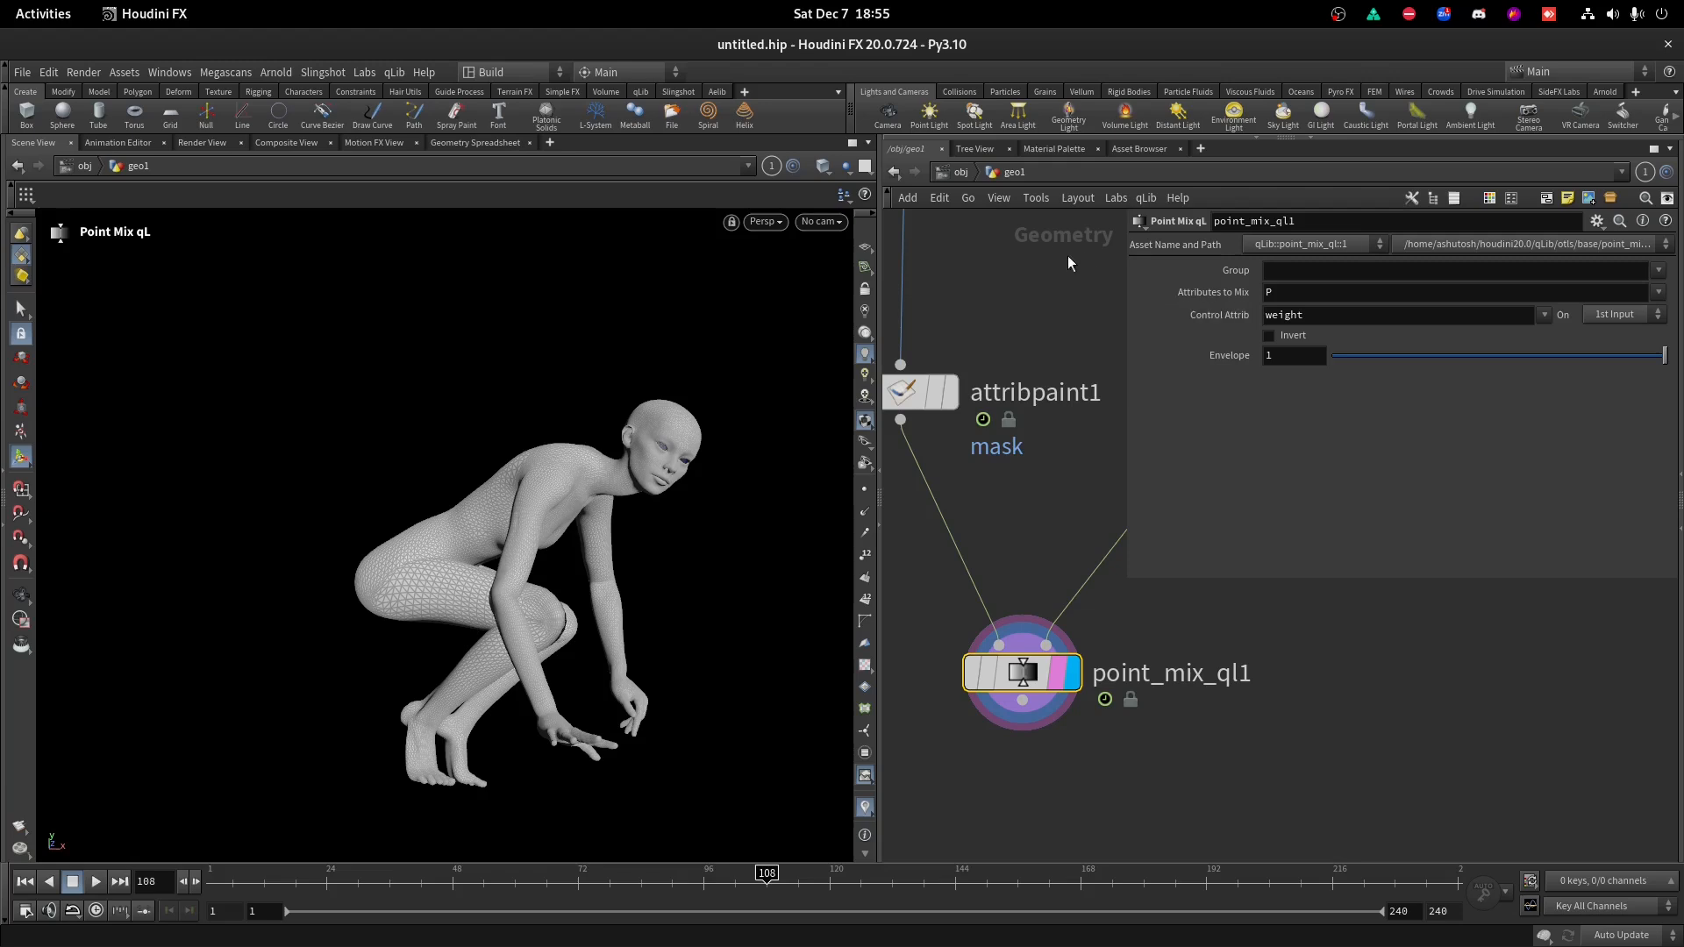
{"action": "scroll", "coordinate": [1097, 649], "scroll_direction": "down", "scroll_amount": 2}
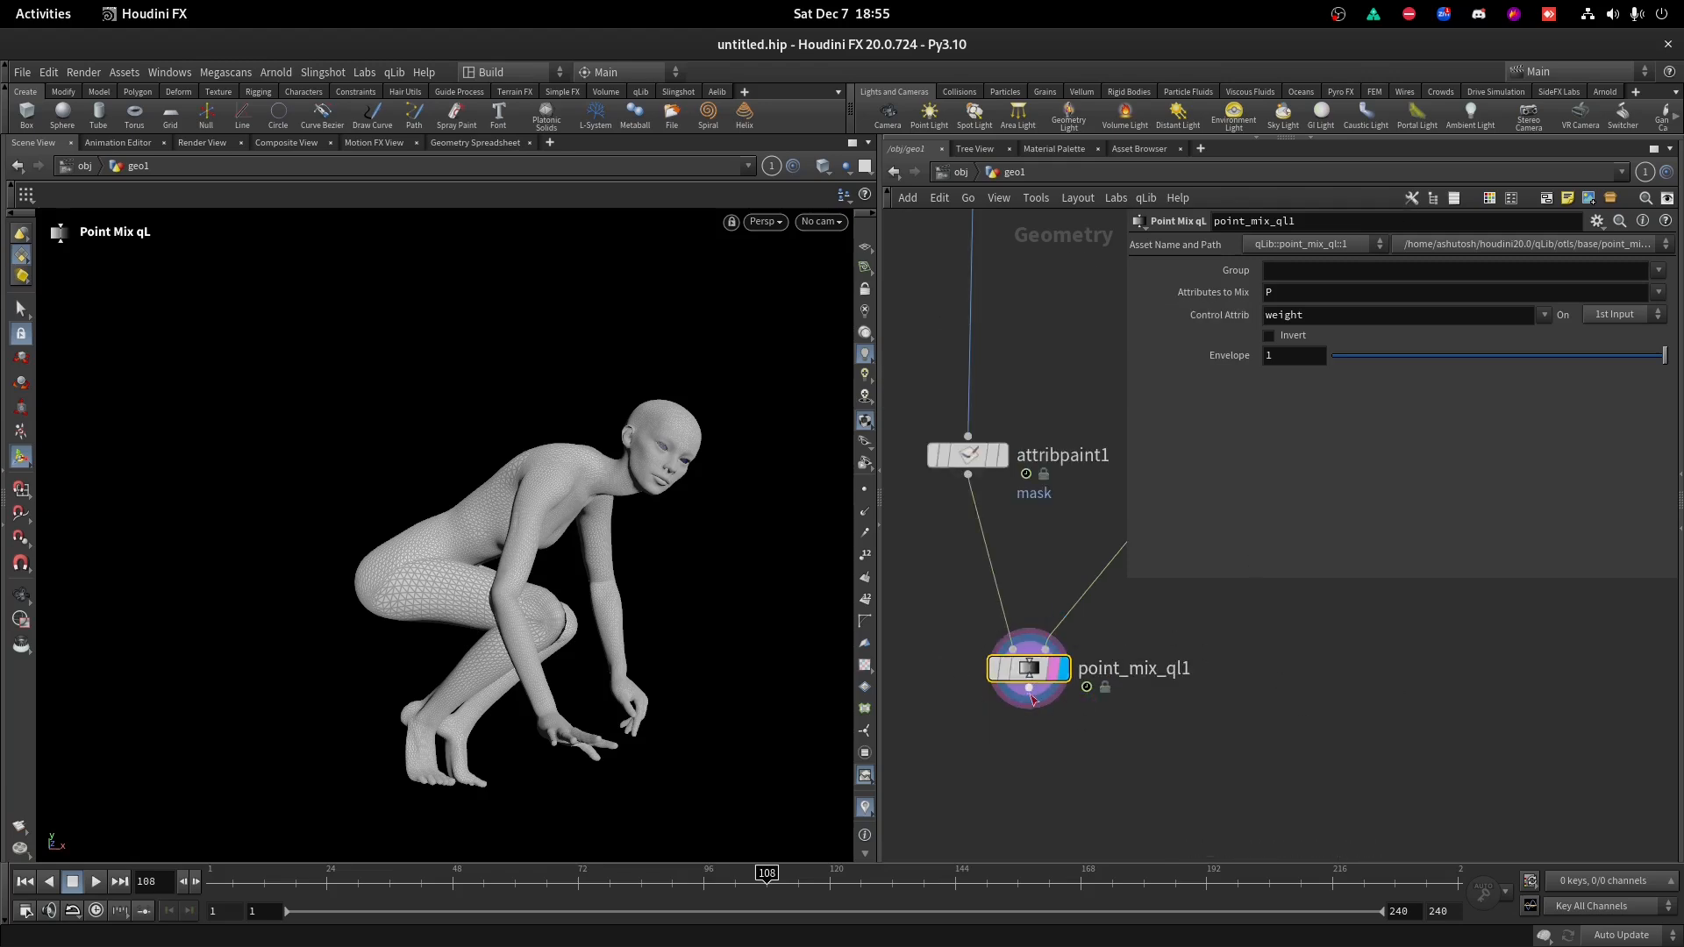
{"action": "mouse_move", "coordinate": [1024, 684]}
{"action": "left_click_drag", "start_coordinate": [601, 481], "coordinate": [692, 530]}
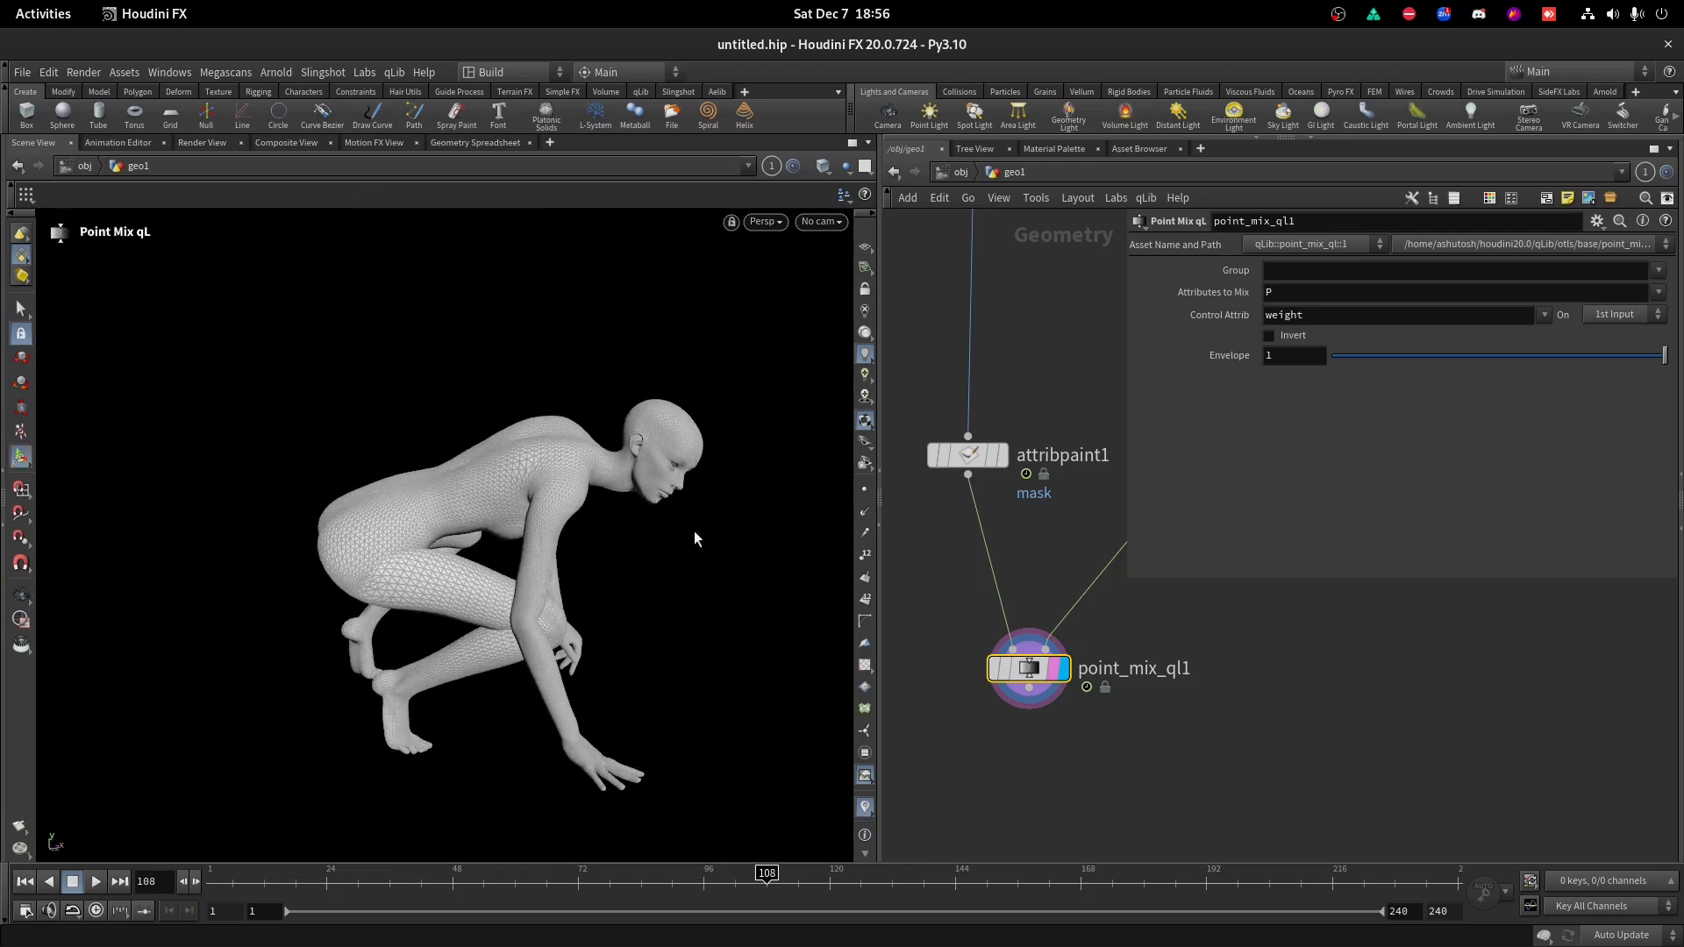
{"action": "scroll", "coordinate": [444, 597], "scroll_direction": "up", "scroll_amount": 3}
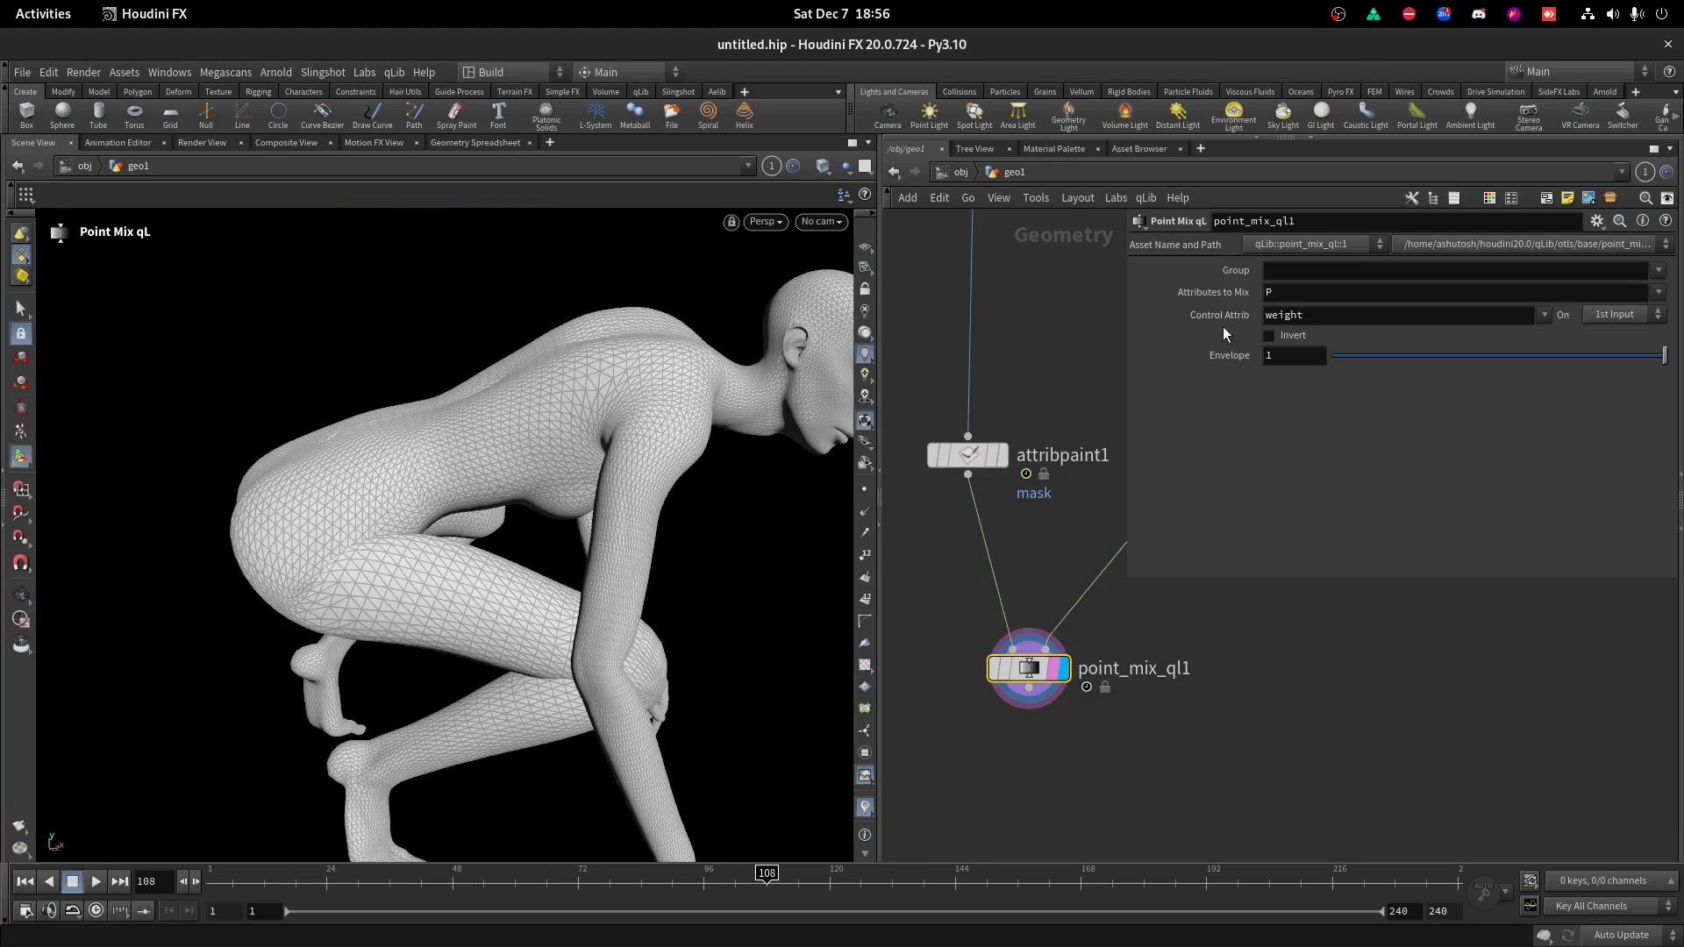
{"action": "left_click", "coordinate": [1543, 317]}
{"action": "left_click", "coordinate": [1550, 335]}
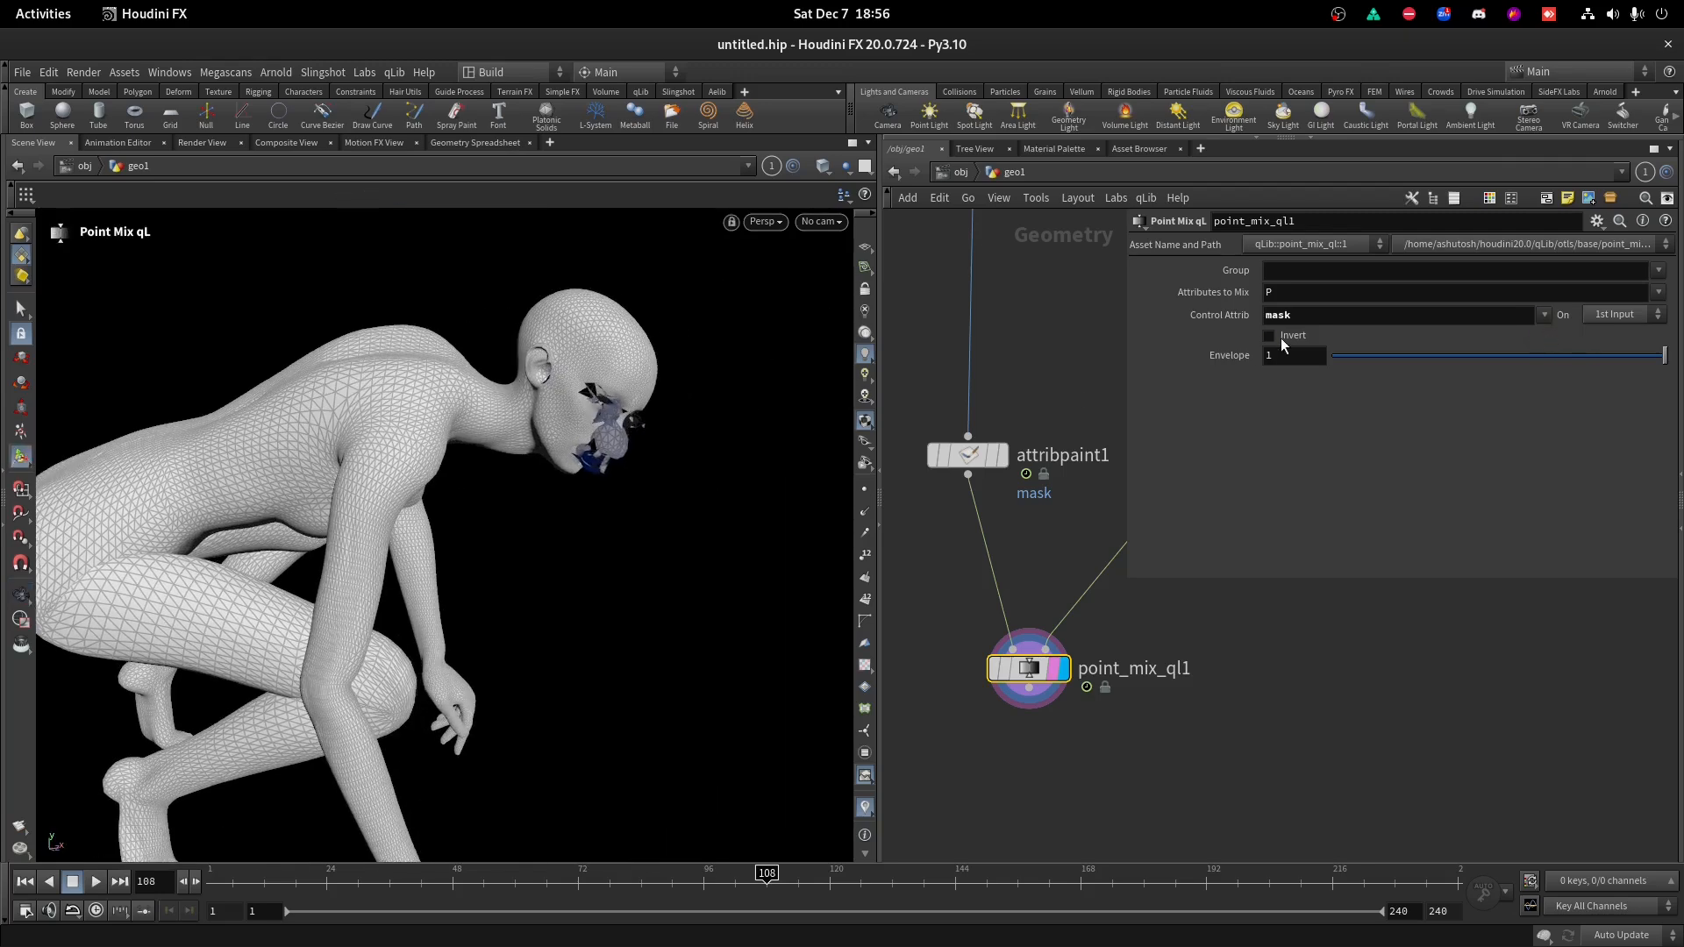
{"action": "left_click", "coordinate": [1280, 339]}
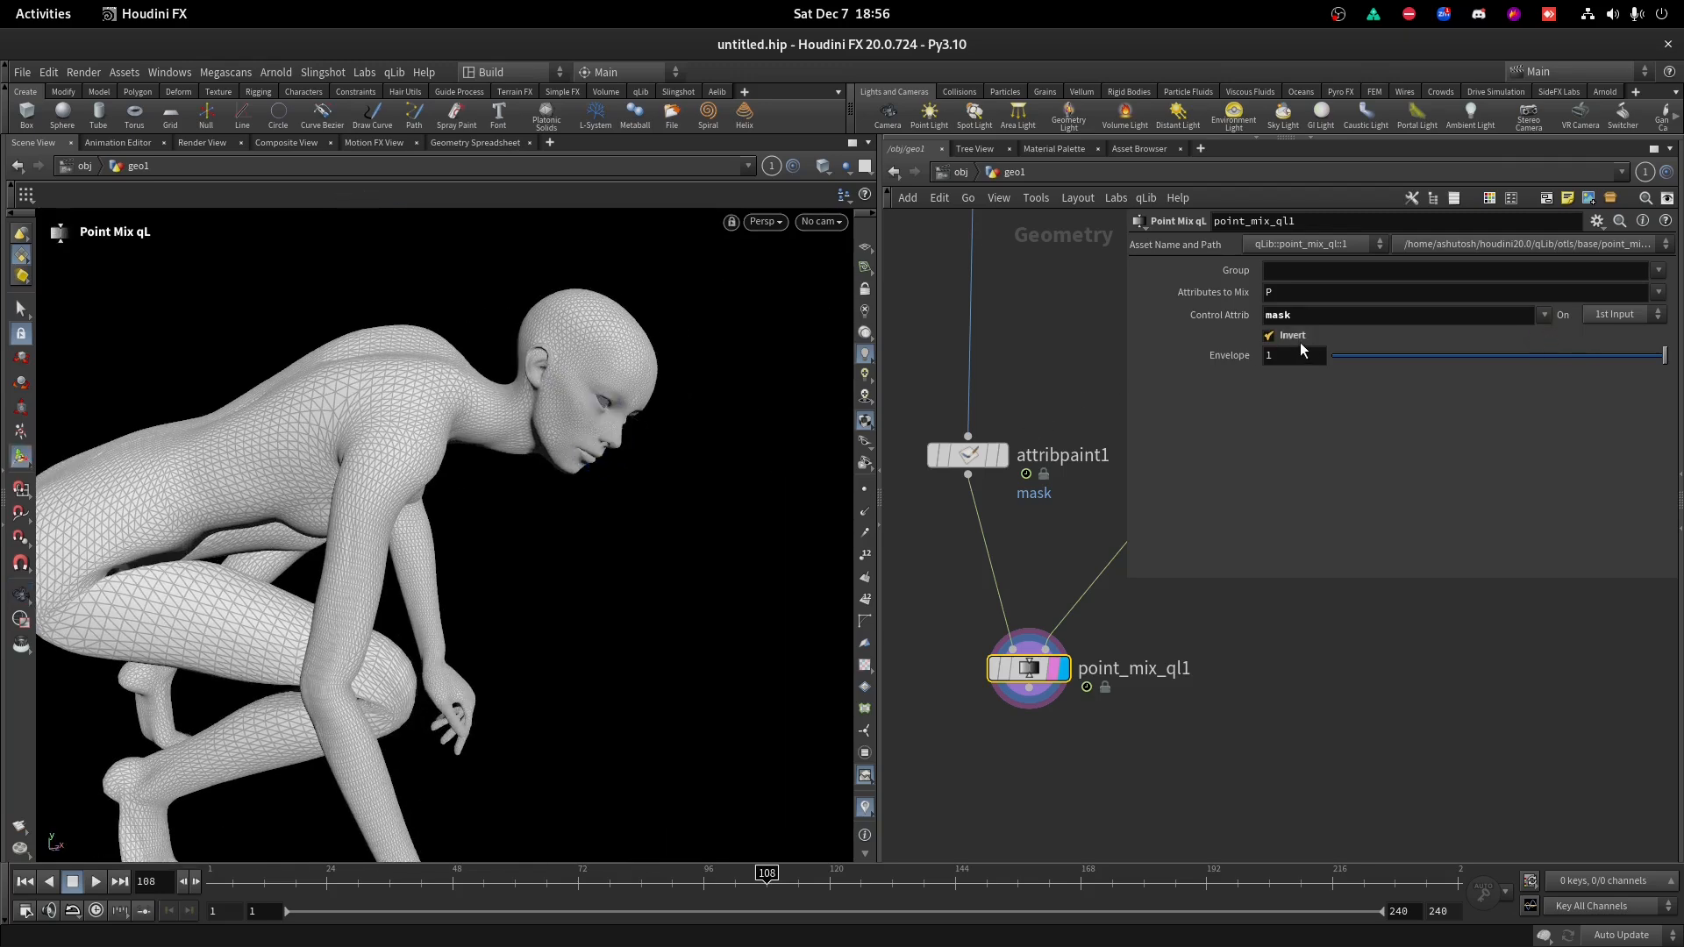
Vary the Point Mix Envelope and compare its effect on the face up close.
{"action": "mouse_move", "coordinate": [1663, 355]}
{"action": "left_mouse_down"}
{"action": "mouse_move", "coordinate": [1281, 358]}
{"action": "mouse_move", "coordinate": [1669, 358]}
{"action": "left_mouse_up"}
{"action": "middle_click_drag", "start_coordinate": [573, 473], "coordinate": [619, 459], "text": "alt"}
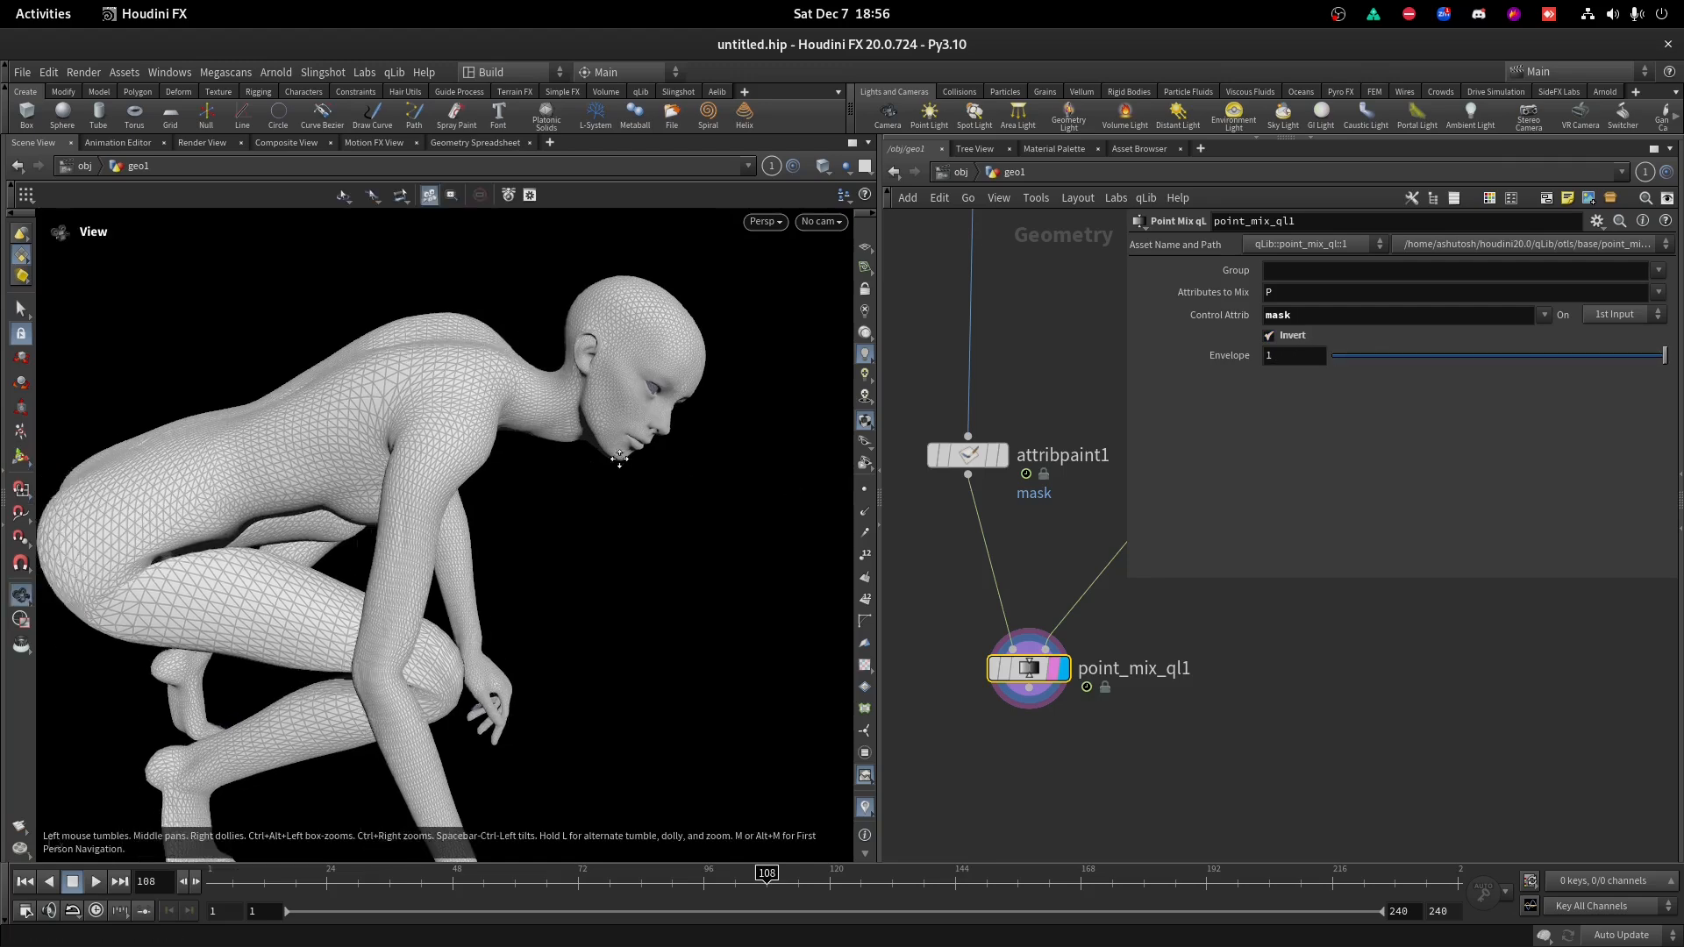
{"action": "scroll", "coordinate": [244, 481], "scroll_direction": "up", "scroll_amount": 5}
{"action": "key", "text": "Return"}
{"action": "left_click_drag", "start_coordinate": [1460, 352], "coordinate": [1668, 356]}
{"action": "key", "text": "Escape"}
{"action": "scroll", "coordinate": [504, 440], "scroll_direction": "down", "scroll_amount": 5}
Extend the painted mask over the damaged foot and the supporting hand with a brush radius of about 0.07.
{"action": "left_click_drag", "start_coordinate": [505, 440], "coordinate": [521, 613]}
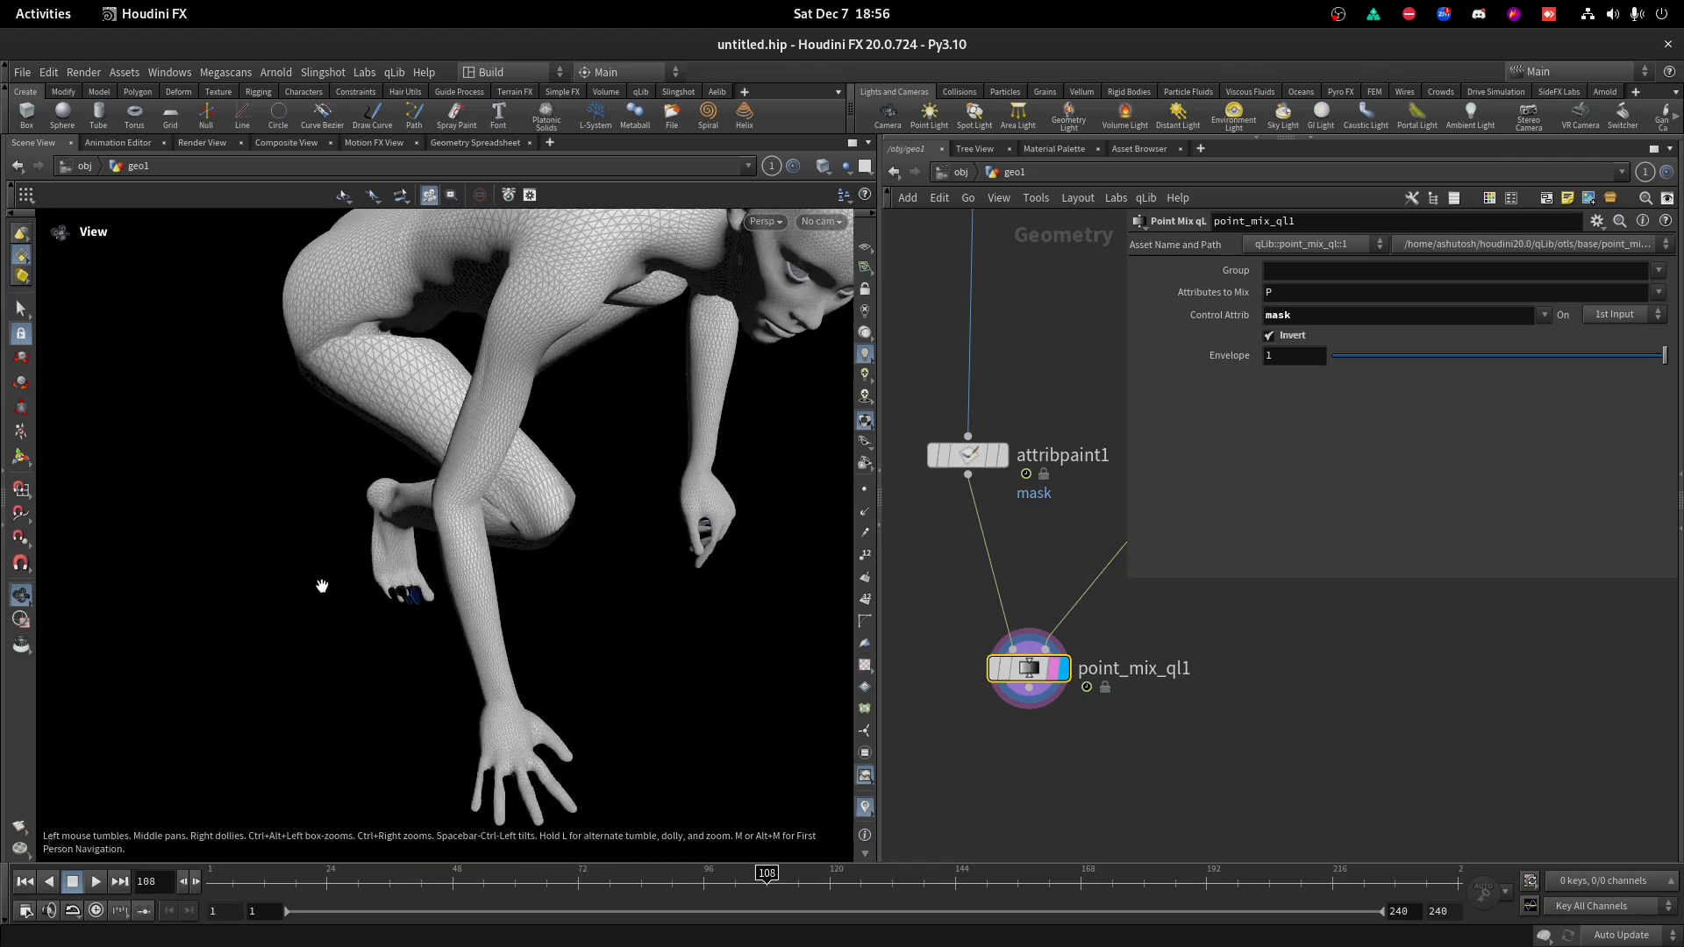
{"action": "scroll", "coordinate": [324, 583], "scroll_direction": "up", "scroll_amount": 6}
{"action": "key", "text": "Return"}
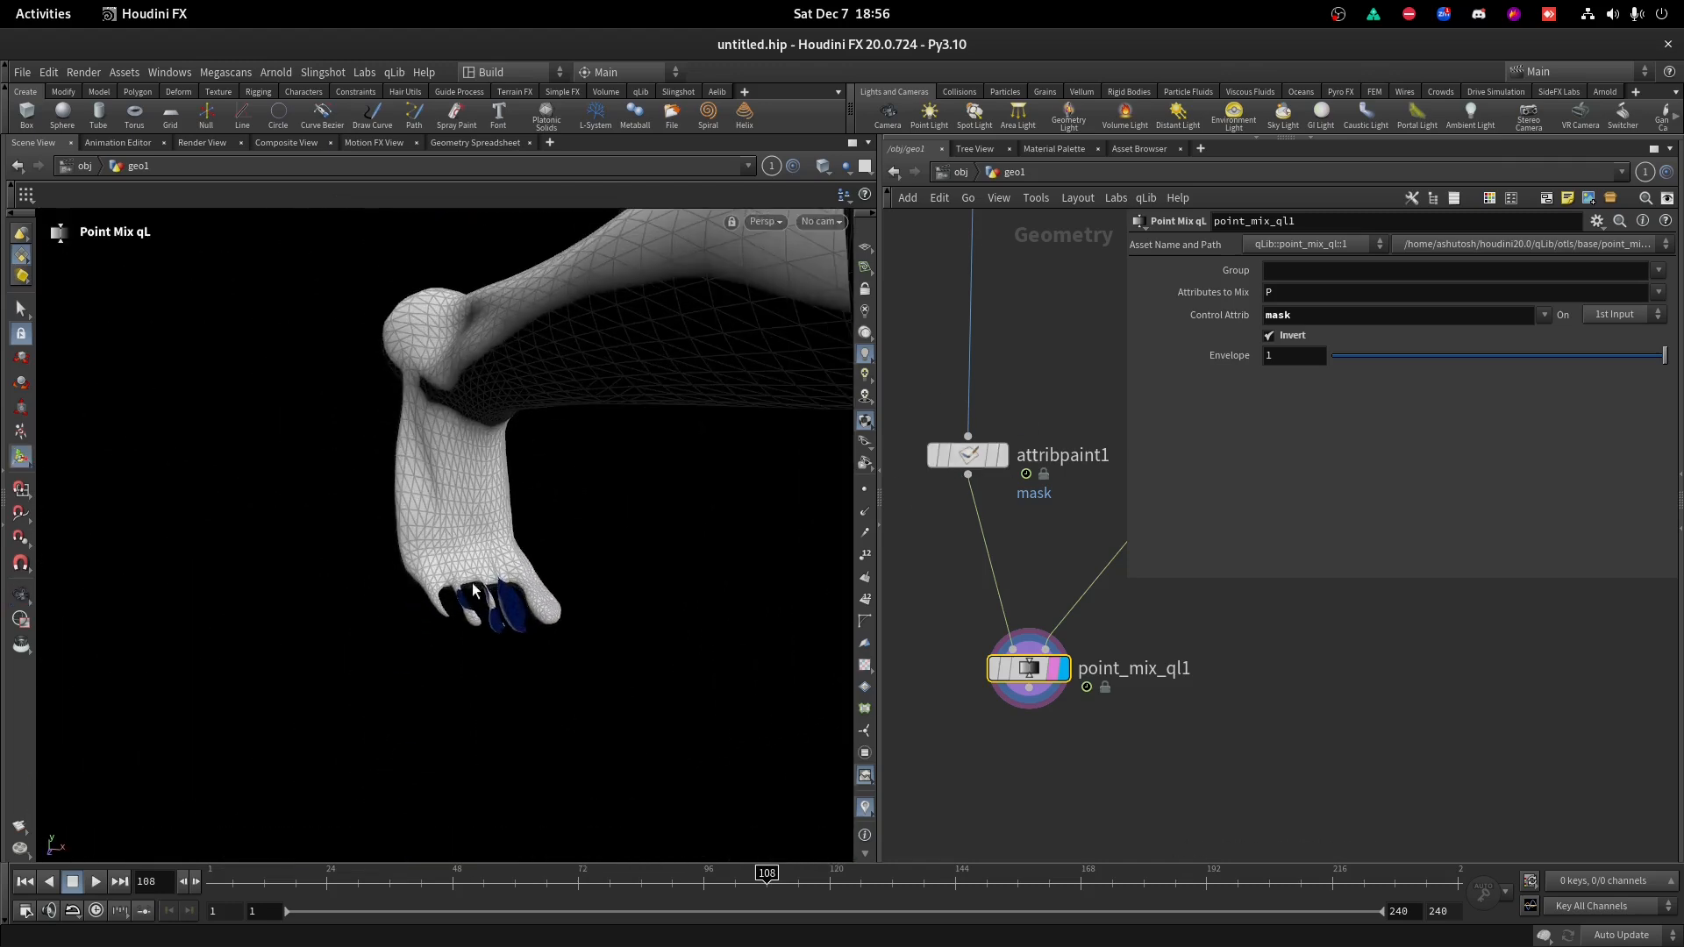
{"action": "left_click", "coordinate": [961, 455]}
{"action": "scroll", "coordinate": [505, 614], "scroll_direction": "down", "scroll_amount": 3}
{"action": "left_click_drag", "start_coordinate": [489, 586], "coordinate": [444, 699]}
{"action": "key", "text": "Escape"}
{"action": "mouse_move", "coordinate": [675, 602]}
{"action": "left_mouse_down"}
{"action": "mouse_move", "coordinate": [444, 801]}
{"action": "mouse_move", "coordinate": [534, 643]}
{"action": "mouse_move", "coordinate": [642, 688]}
{"action": "left_mouse_up"}
{"action": "key", "text": "Return"}
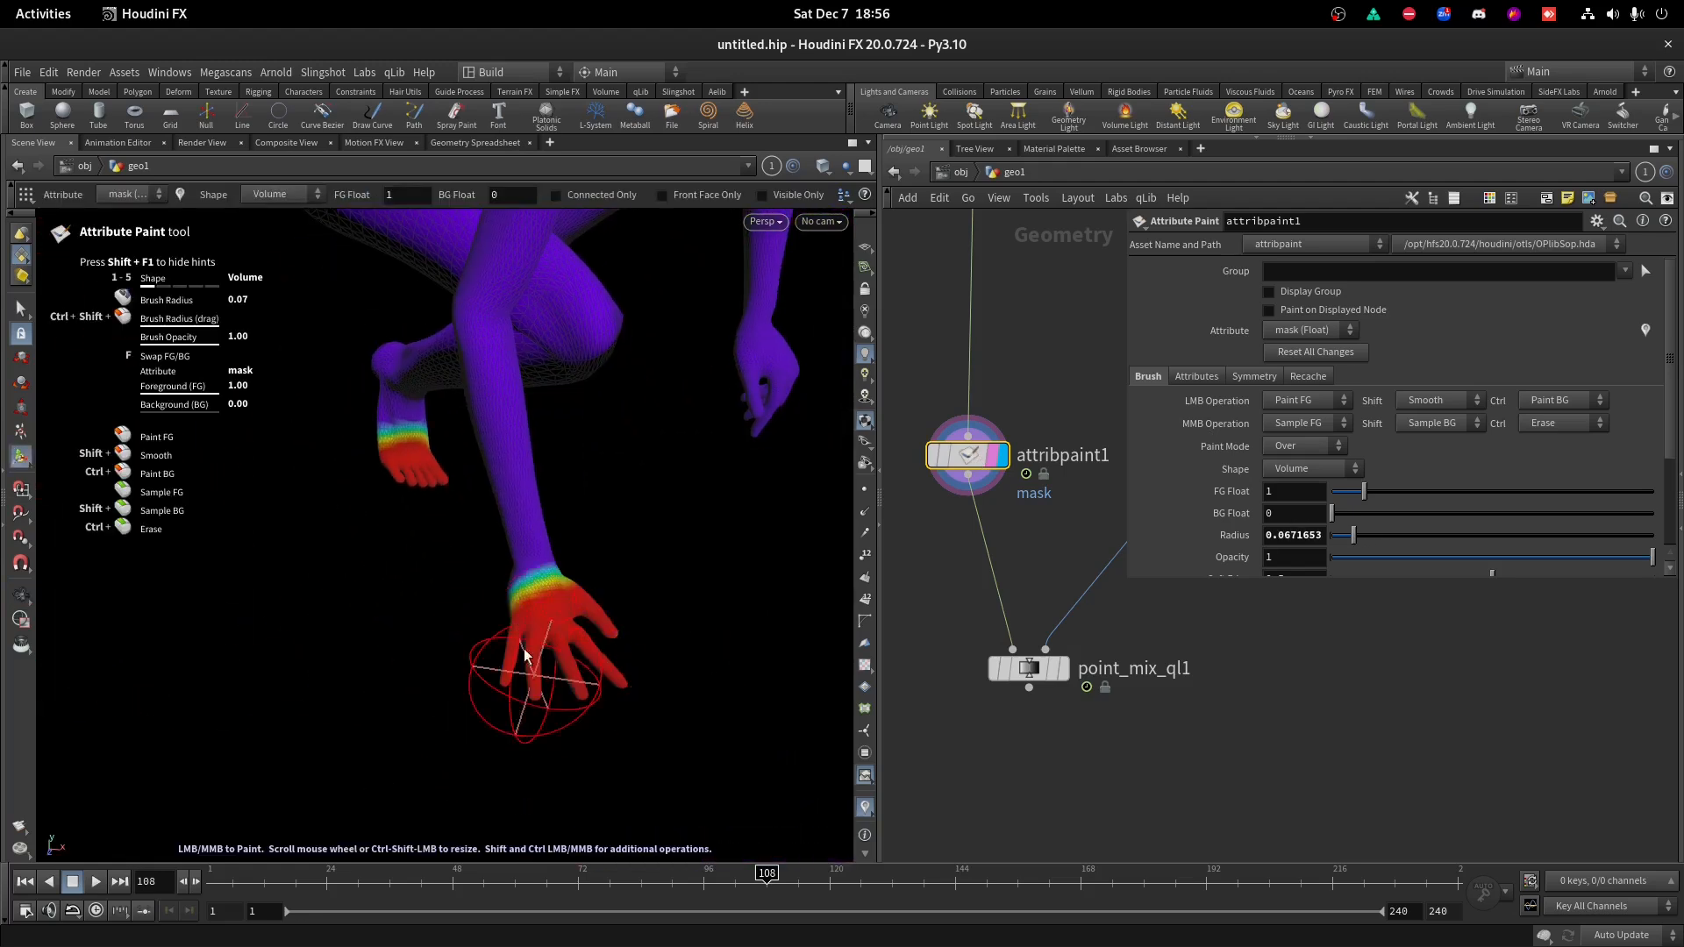
Paint the mask over the character's other hand and foot from the opposite side.
{"action": "scroll", "coordinate": [1044, 566], "scroll_direction": "down", "scroll_amount": 3}
{"action": "key", "text": "Escape"}
{"action": "mouse_move", "coordinate": [667, 570]}
{"action": "left_mouse_down"}
{"action": "mouse_move", "coordinate": [605, 538]}
{"action": "mouse_move", "coordinate": [771, 526]}
{"action": "mouse_move", "coordinate": [659, 513]}
{"action": "mouse_move", "coordinate": [680, 526]}
{"action": "mouse_move", "coordinate": [407, 470]}
{"action": "mouse_move", "coordinate": [474, 527]}
{"action": "left_mouse_up"}
{"action": "key", "text": "Return"}
{"action": "mouse_move", "coordinate": [649, 605]}
{"action": "right_mouse_down", "text": "alt"}
{"action": "mouse_move", "coordinate": [602, 680]}
{"action": "mouse_move", "coordinate": [710, 640]}
{"action": "right_mouse_up", "text": "alt"}
{"action": "mouse_move", "coordinate": [732, 618]}
{"action": "left_mouse_down"}
{"action": "mouse_move", "coordinate": [690, 629]}
{"action": "mouse_move", "coordinate": [835, 656]}
{"action": "left_mouse_up"}
{"action": "scroll", "coordinate": [974, 656], "scroll_direction": "up", "scroll_amount": 3}
Display point_mix_ql1 again and set its Envelope to 0.721 to compare the effect on the hand.
{"action": "left_click", "coordinate": [1031, 677]}
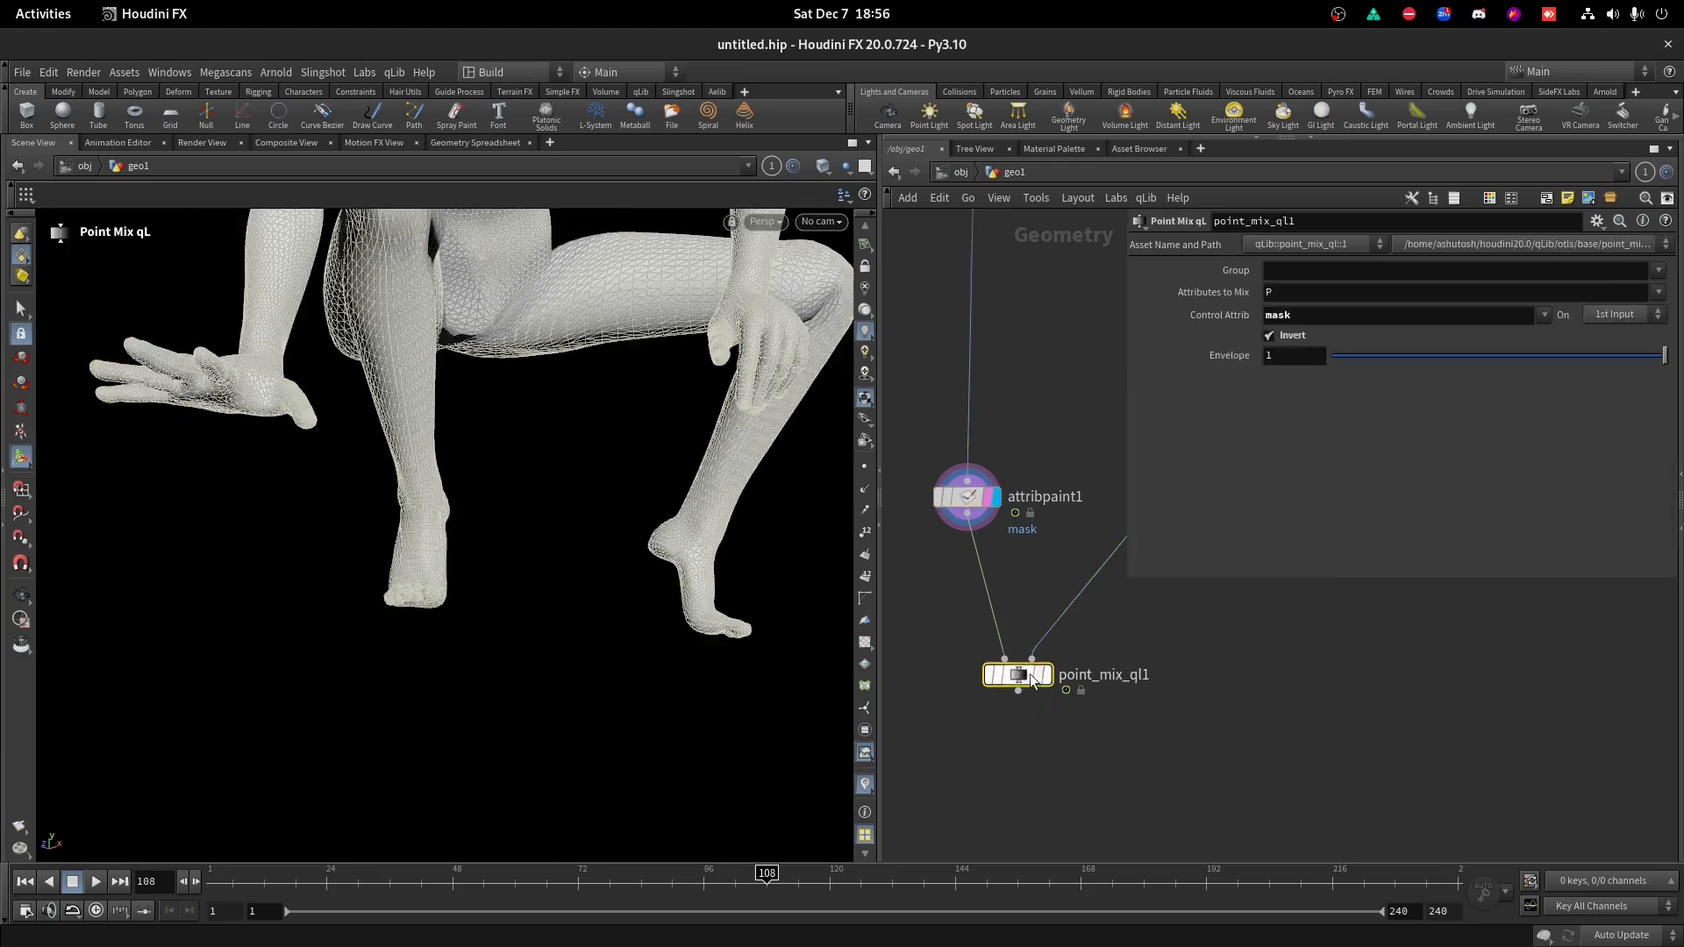
{"action": "left_click", "coordinate": [1047, 675]}
{"action": "key", "text": "Escape"}
{"action": "mouse_move", "coordinate": [736, 568]}
{"action": "left_mouse_down"}
{"action": "mouse_move", "coordinate": [565, 603]}
{"action": "mouse_move", "coordinate": [541, 699]}
{"action": "left_mouse_up"}
{"action": "middle_click_drag", "start_coordinate": [541, 699], "coordinate": [570, 471], "text": "alt"}
{"action": "right_click_drag", "start_coordinate": [570, 471], "coordinate": [649, 492], "text": "alt"}
{"action": "left_click_drag", "start_coordinate": [1389, 371], "coordinate": [1570, 357]}
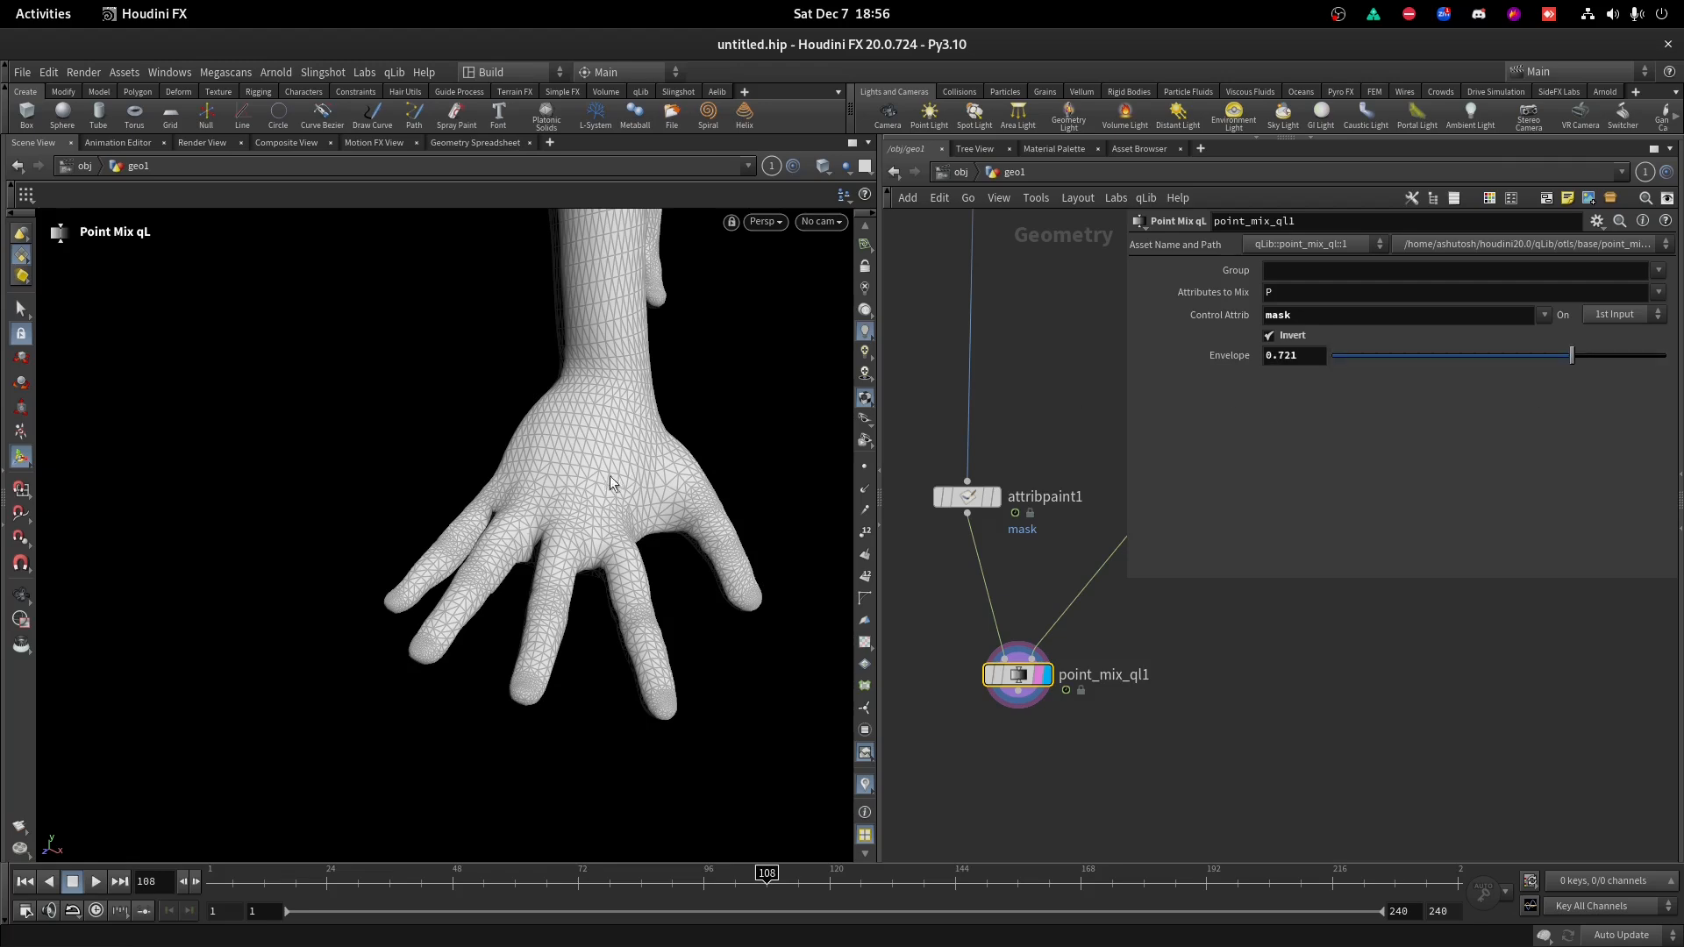
Set the Envelope of point_mix_ql1 to 1.
{"action": "right_click_drag", "start_coordinate": [610, 483], "coordinate": [497, 628], "text": "alt"}
{"action": "left_click_drag", "start_coordinate": [496, 628], "coordinate": [564, 368], "text": "alt"}
{"action": "right_click_drag", "start_coordinate": [564, 368], "coordinate": [605, 312], "text": "alt"}
{"action": "middle_click_drag", "start_coordinate": [606, 313], "coordinate": [540, 489], "text": "alt"}
{"action": "left_click_drag", "start_coordinate": [1571, 355], "coordinate": [1665, 355]}
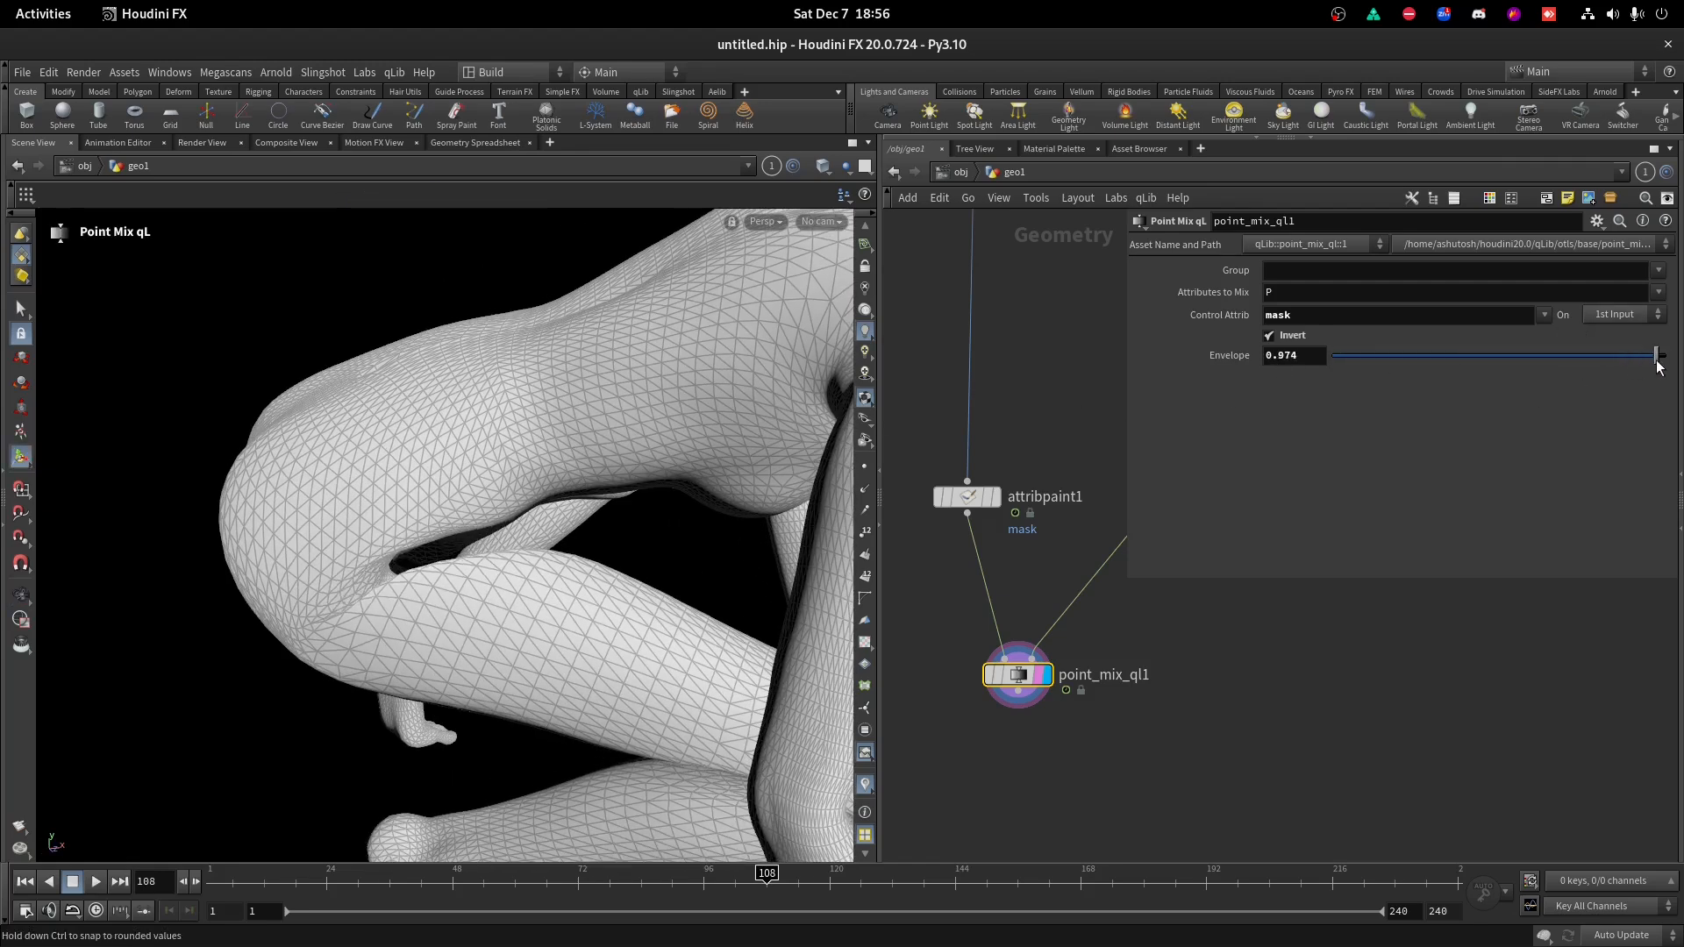
Scrub to other frames of the animation and examine the character's hips, thighs and knees from several angles.
{"action": "key", "text": "space+h"}
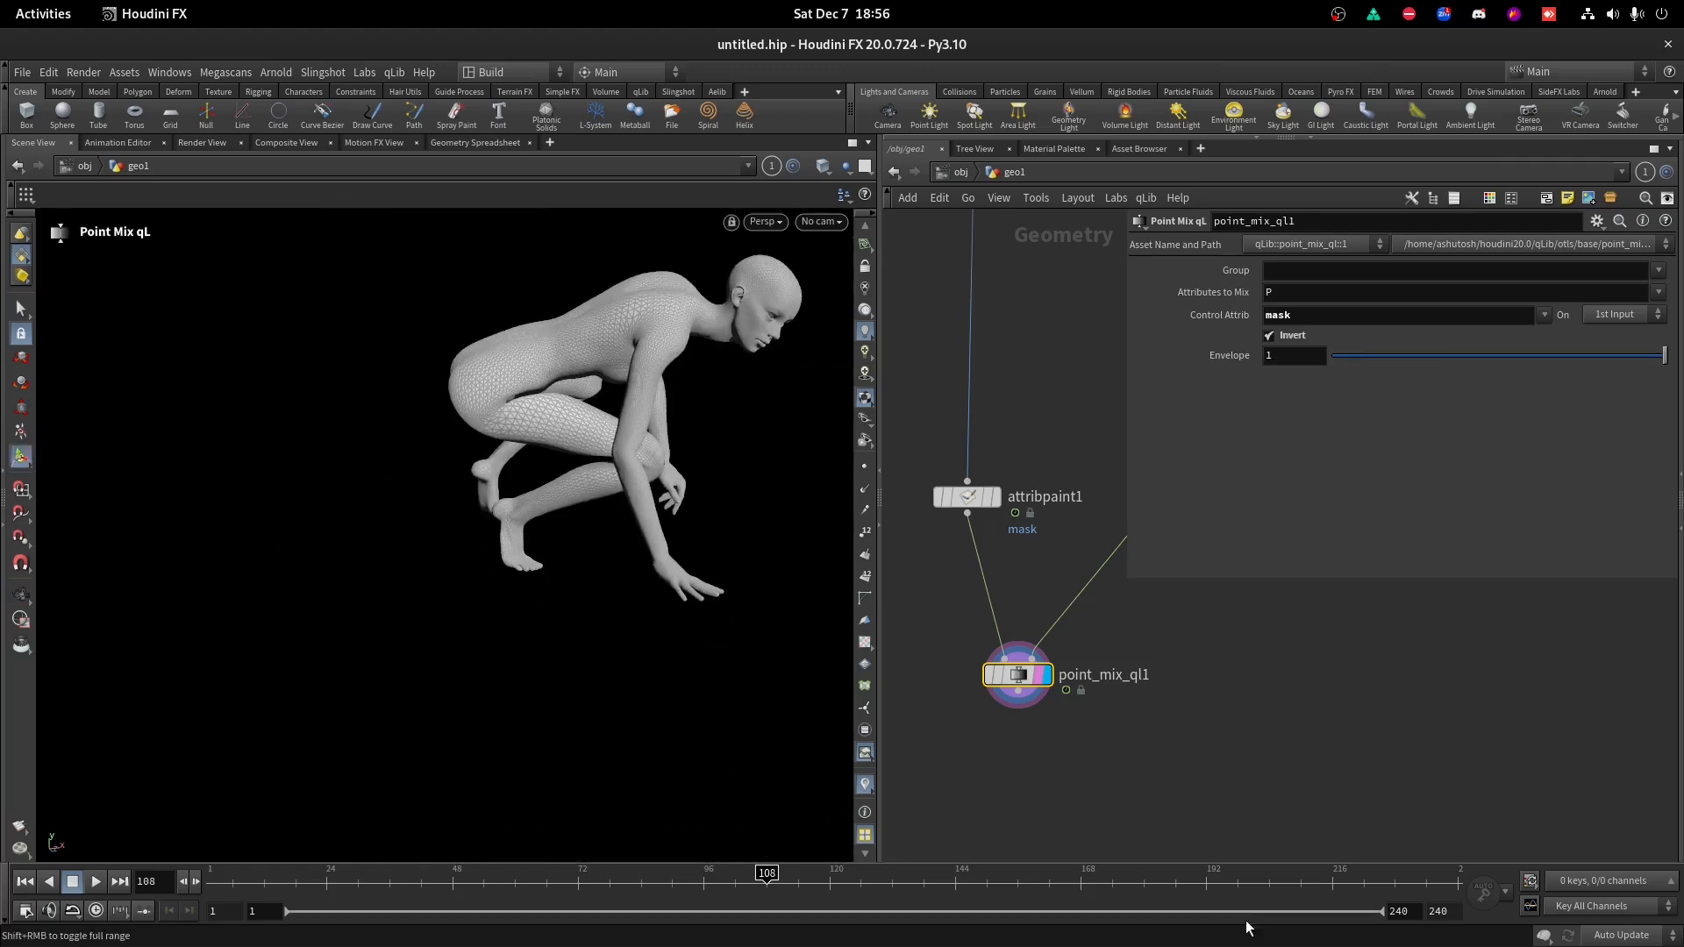
{"action": "left_click_drag", "start_coordinate": [570, 443], "coordinate": [602, 418], "text": "alt"}
{"action": "left_click_drag", "start_coordinate": [457, 425], "coordinate": [527, 410], "text": "alt"}
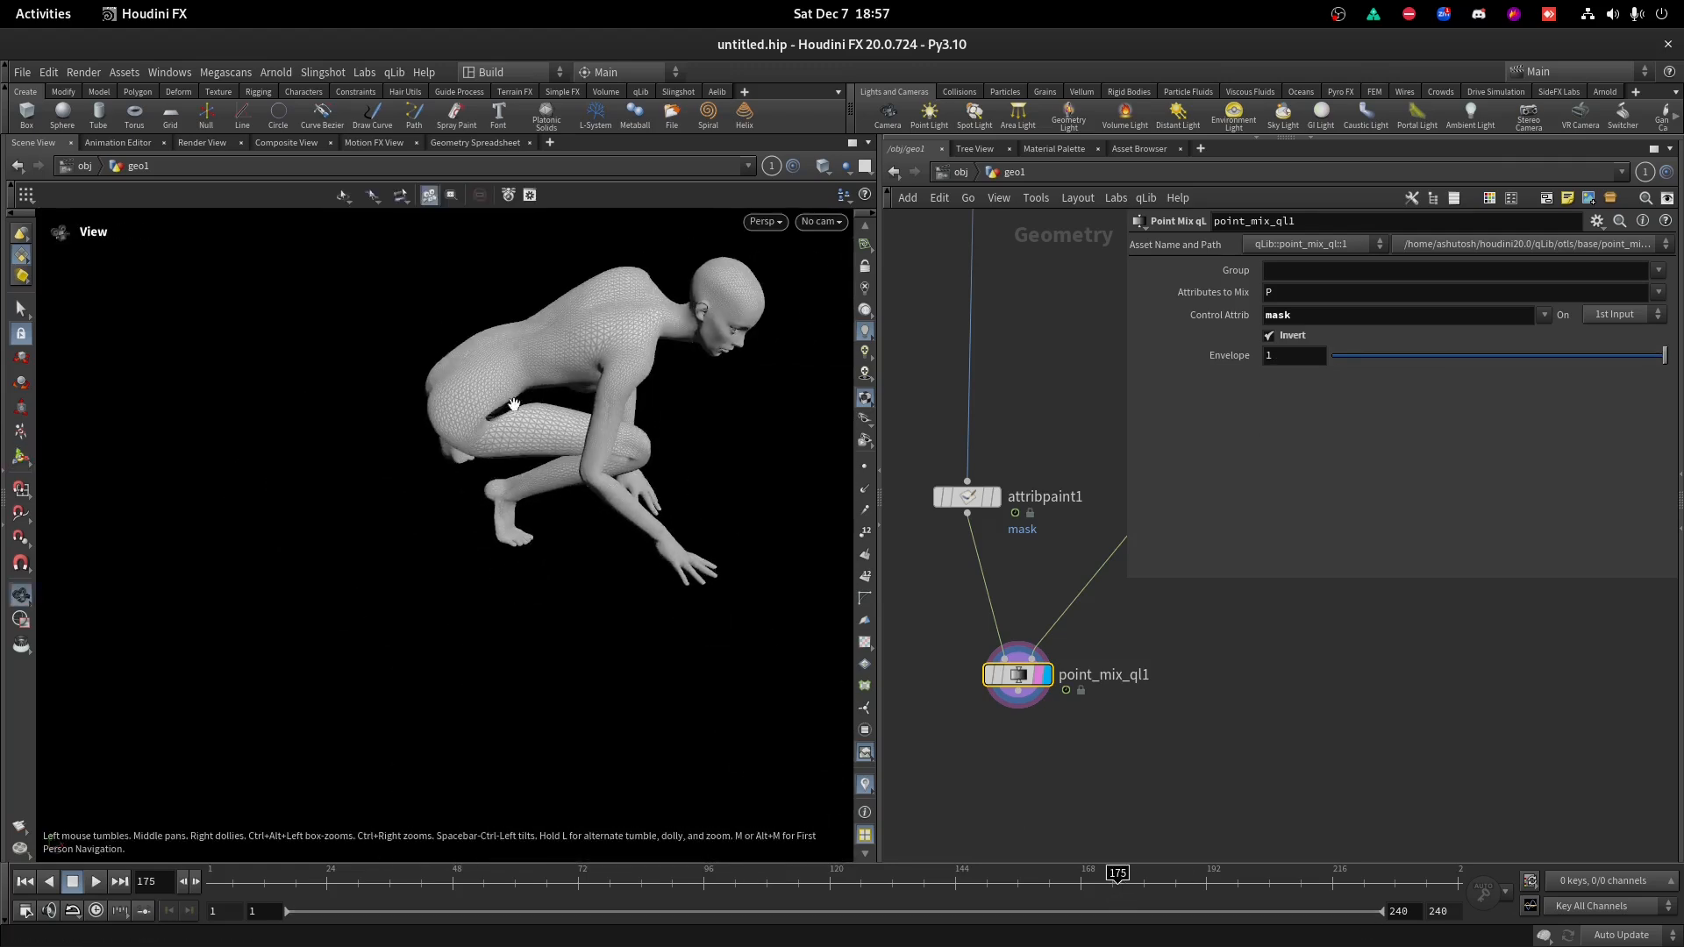
{"action": "right_click_drag", "start_coordinate": [526, 411], "coordinate": [488, 358], "text": "alt"}
{"action": "key", "text": "Escape"}
{"action": "left_click_drag", "start_coordinate": [647, 692], "coordinate": [555, 496]}
{"action": "left_click", "coordinate": [661, 881]}
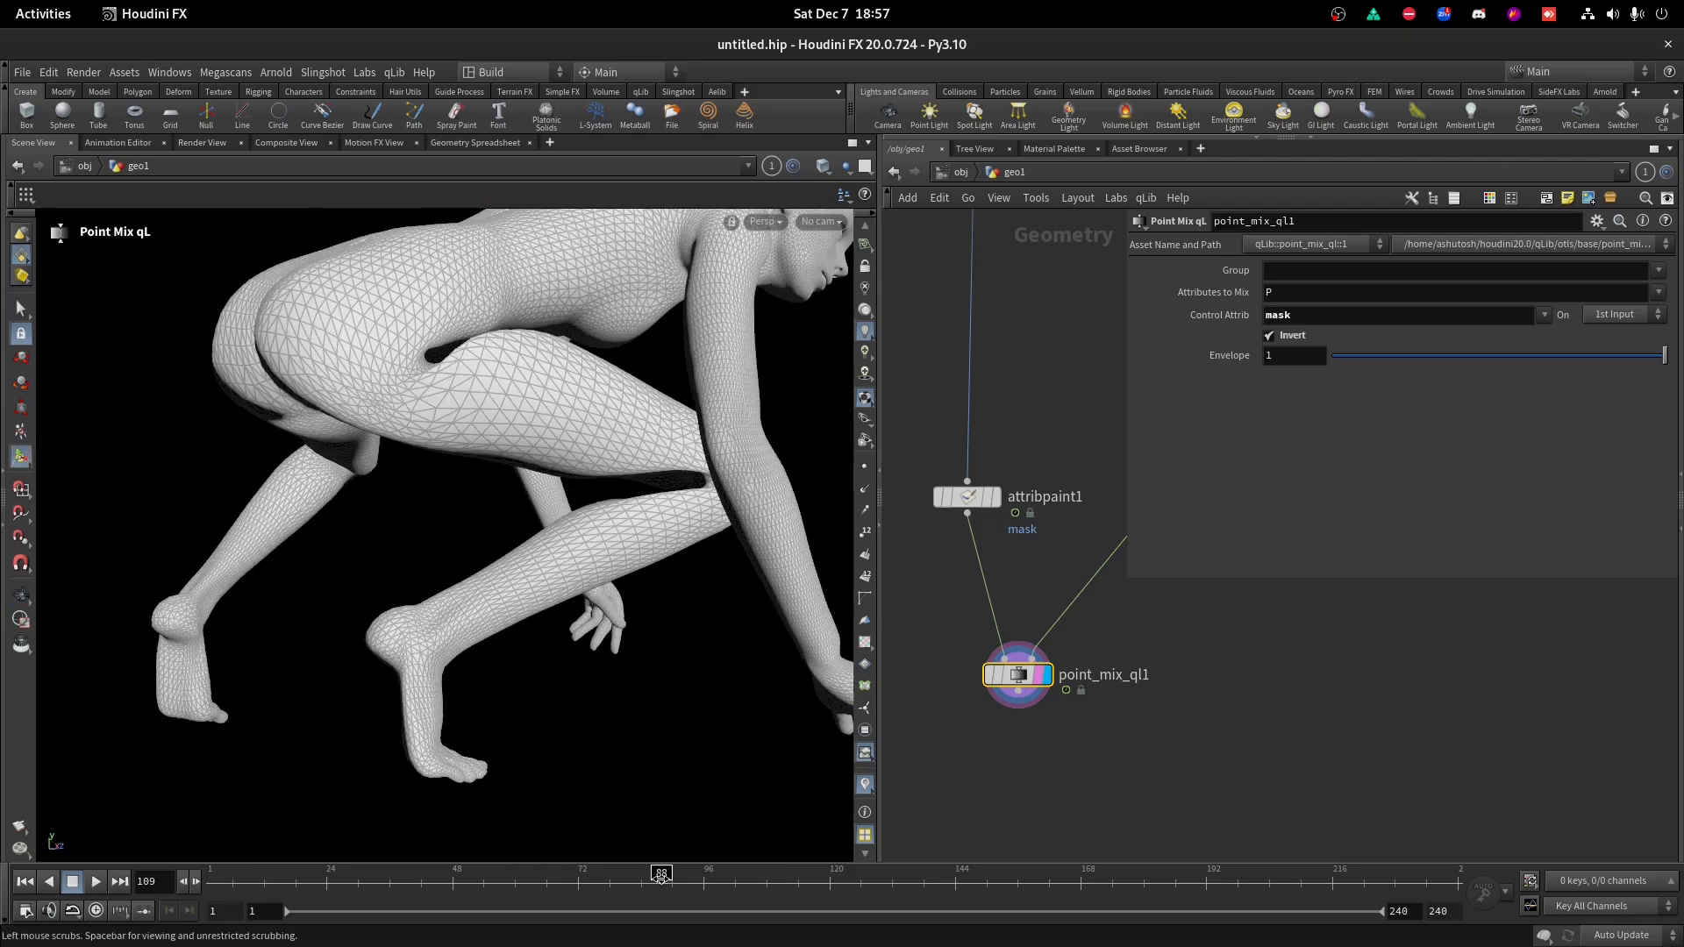
{"action": "key", "text": "space+g"}
{"action": "left_click_drag", "start_coordinate": [526, 430], "coordinate": [752, 395]}
{"action": "scroll", "coordinate": [714, 406], "scroll_direction": "up", "scroll_amount": 3}
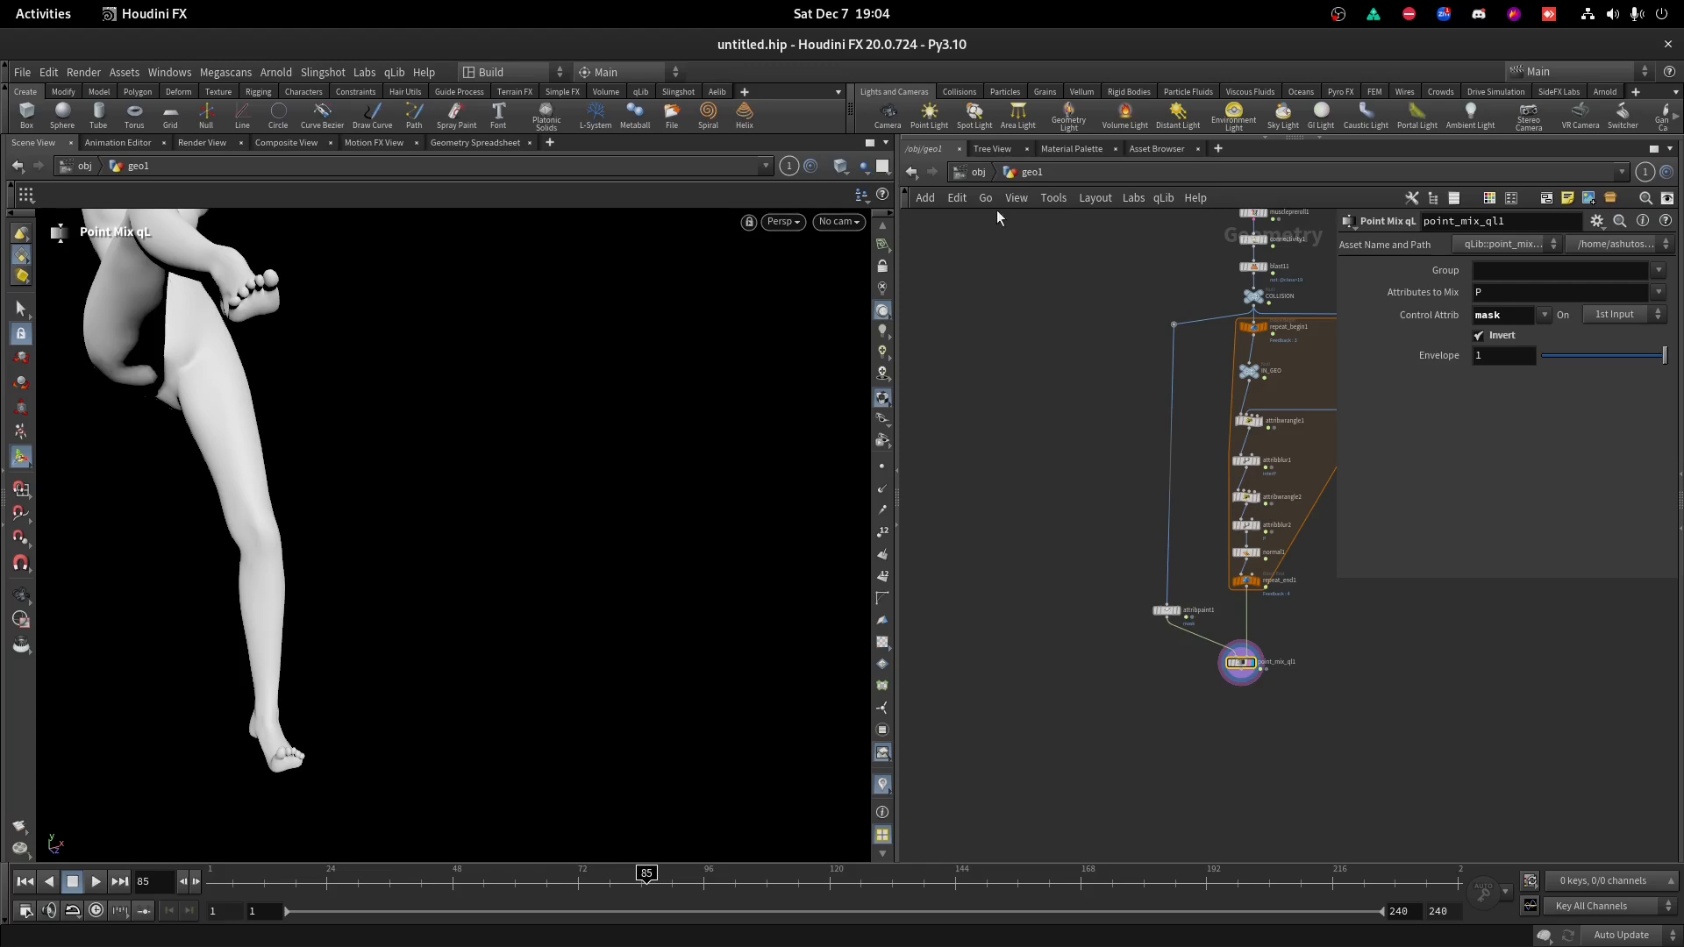
Frame the character at frame 85 and examine the torso, hips and legs from the side.
{"action": "key", "text": "Escape"}
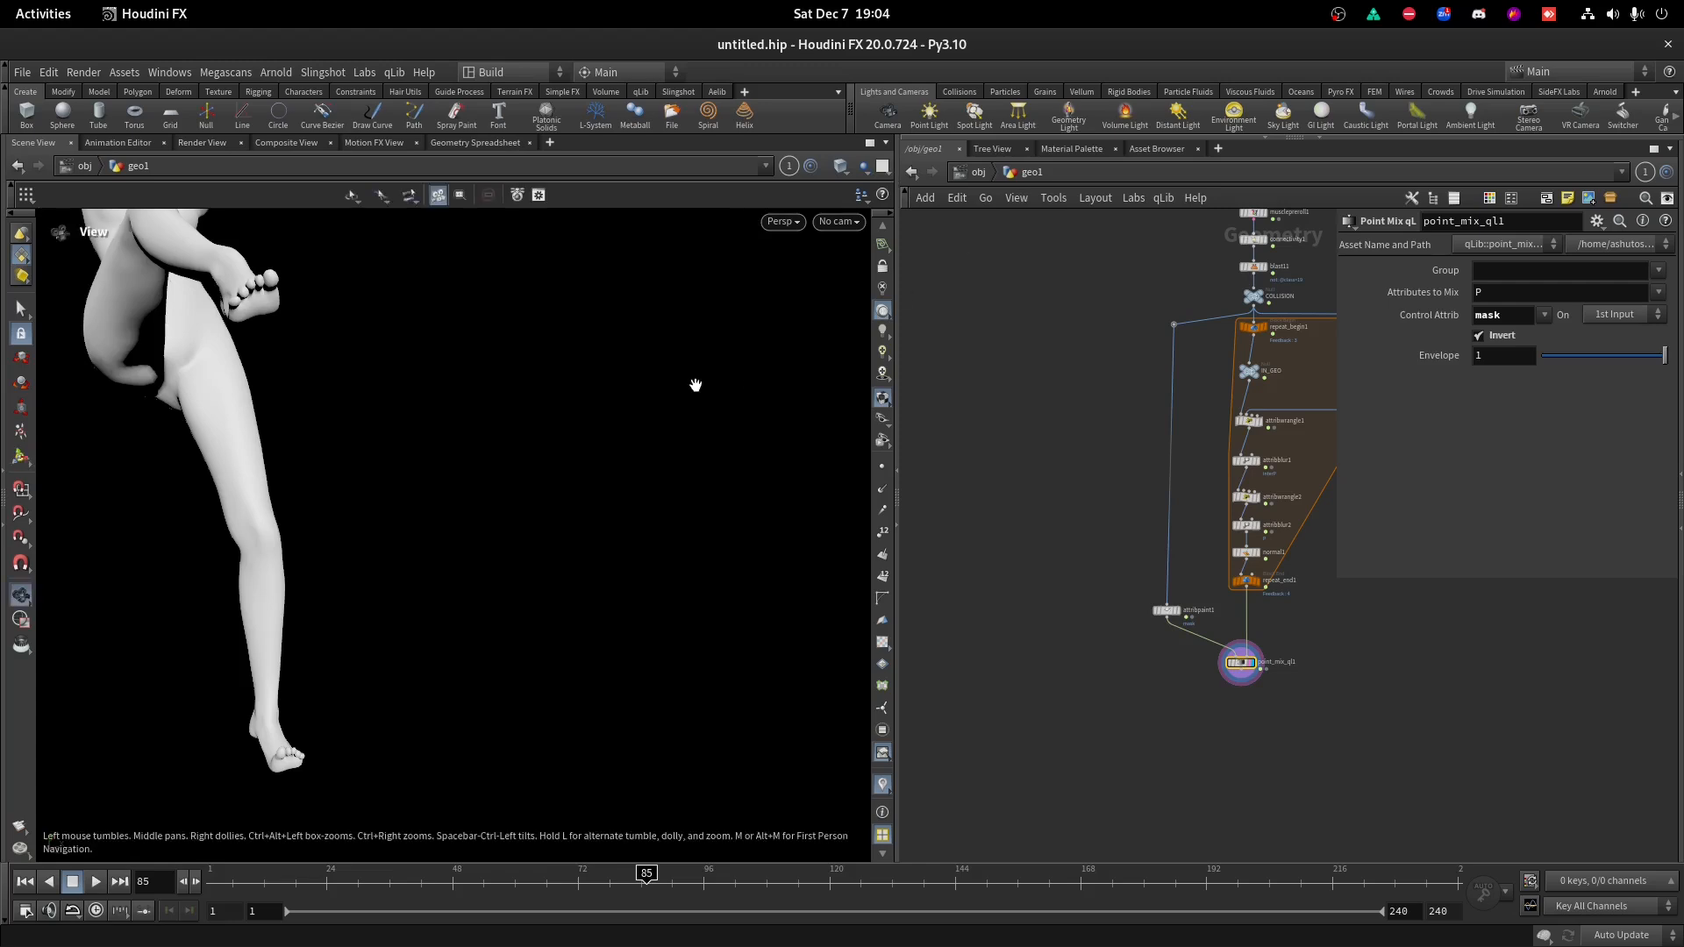
{"action": "key", "text": "f"}
{"action": "left_click_drag", "start_coordinate": [661, 387], "coordinate": [725, 354]}
{"action": "scroll", "coordinate": [468, 343], "scroll_direction": "up", "scroll_amount": 3}
{"action": "left_click_drag", "start_coordinate": [468, 343], "coordinate": [621, 424]}
{"action": "key", "text": "Return"}
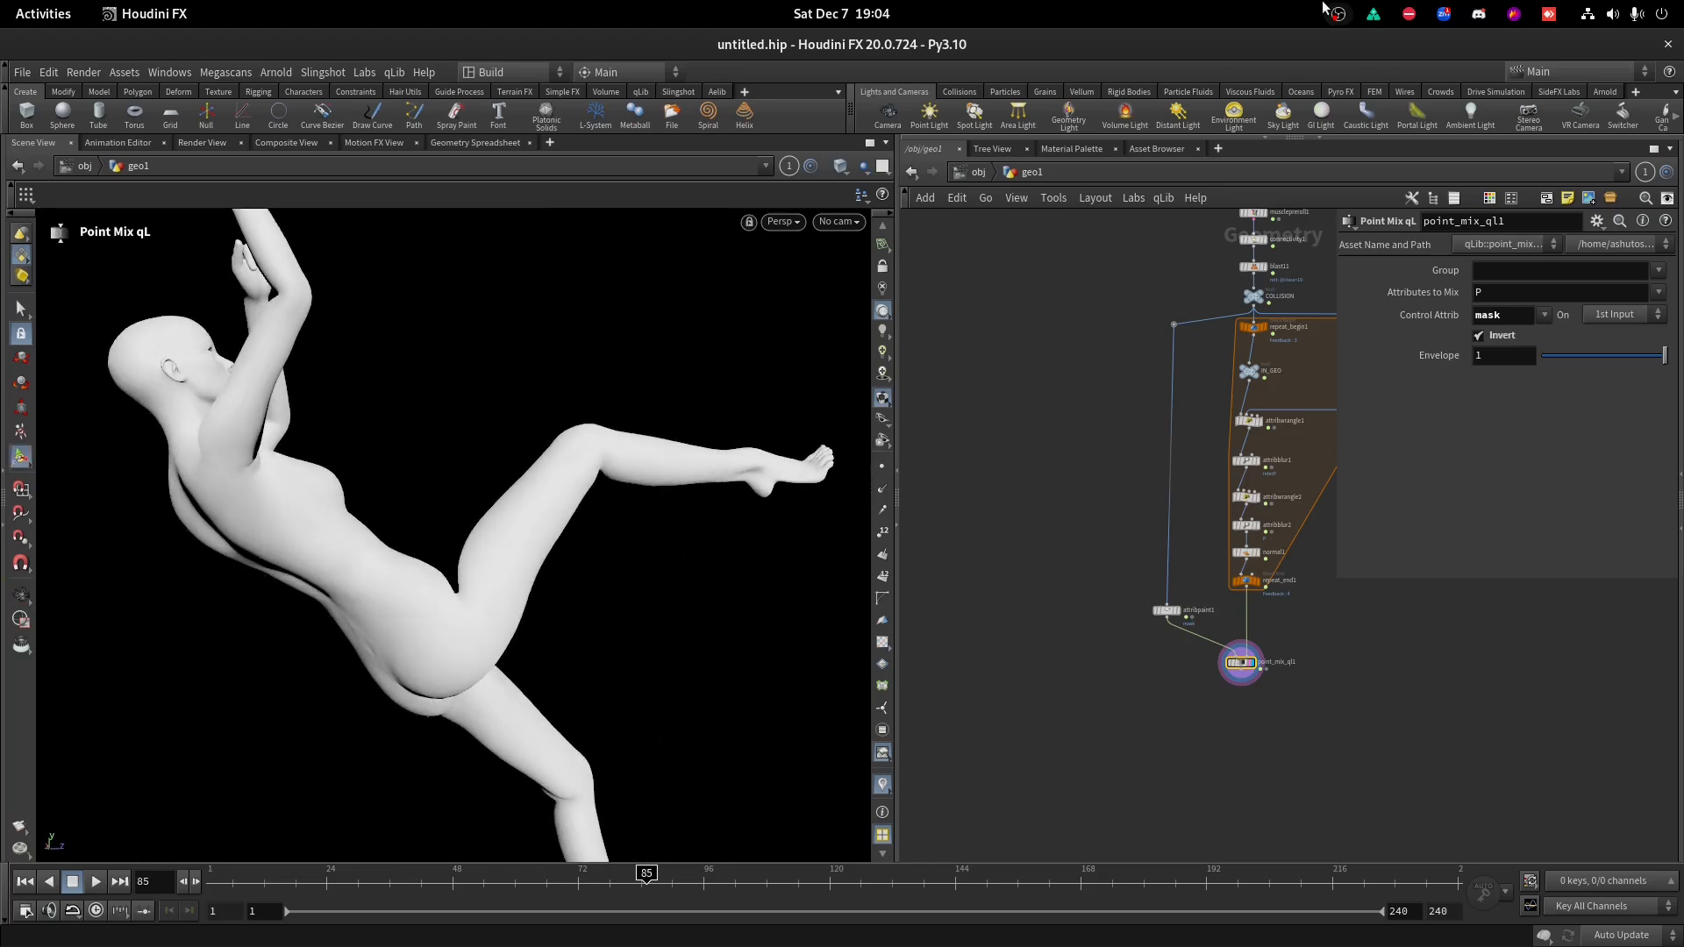
Align the wire dot above attribpaint1 with the node and add another dot on its wire to point_mix_ql1.
{"action": "middle_click_drag", "start_coordinate": [1103, 413], "coordinate": [1071, 403]}
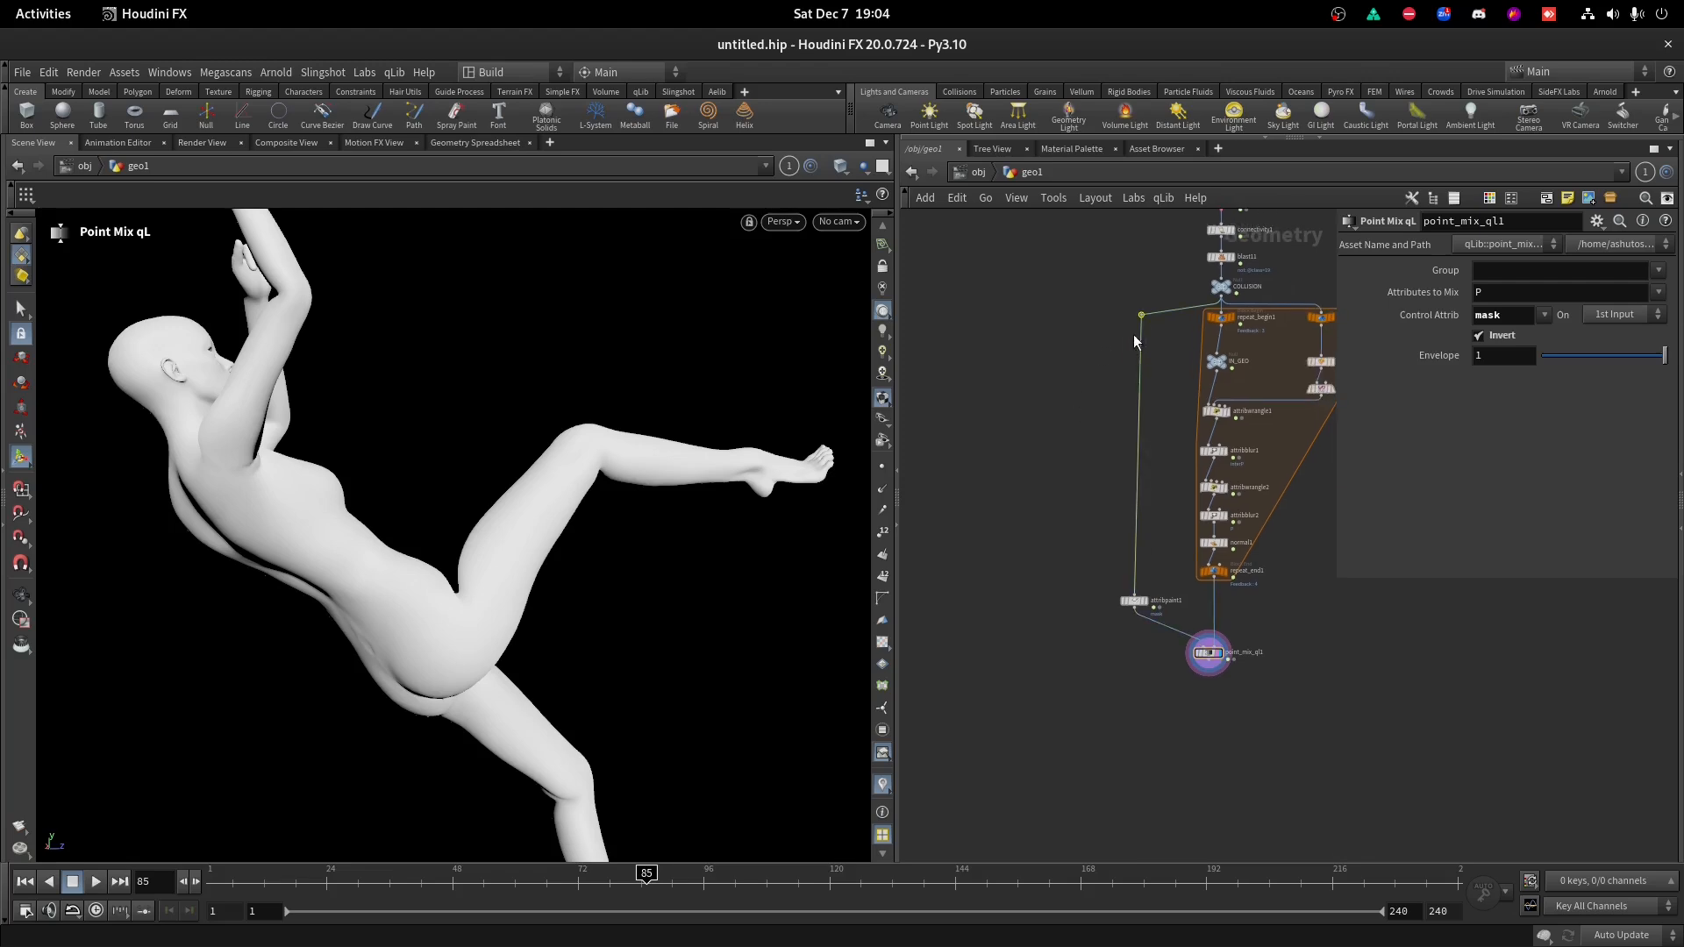
{"action": "left_click_drag", "start_coordinate": [1141, 312], "coordinate": [1135, 313]}
{"action": "scroll", "coordinate": [1140, 386], "scroll_direction": "down", "scroll_amount": 3}
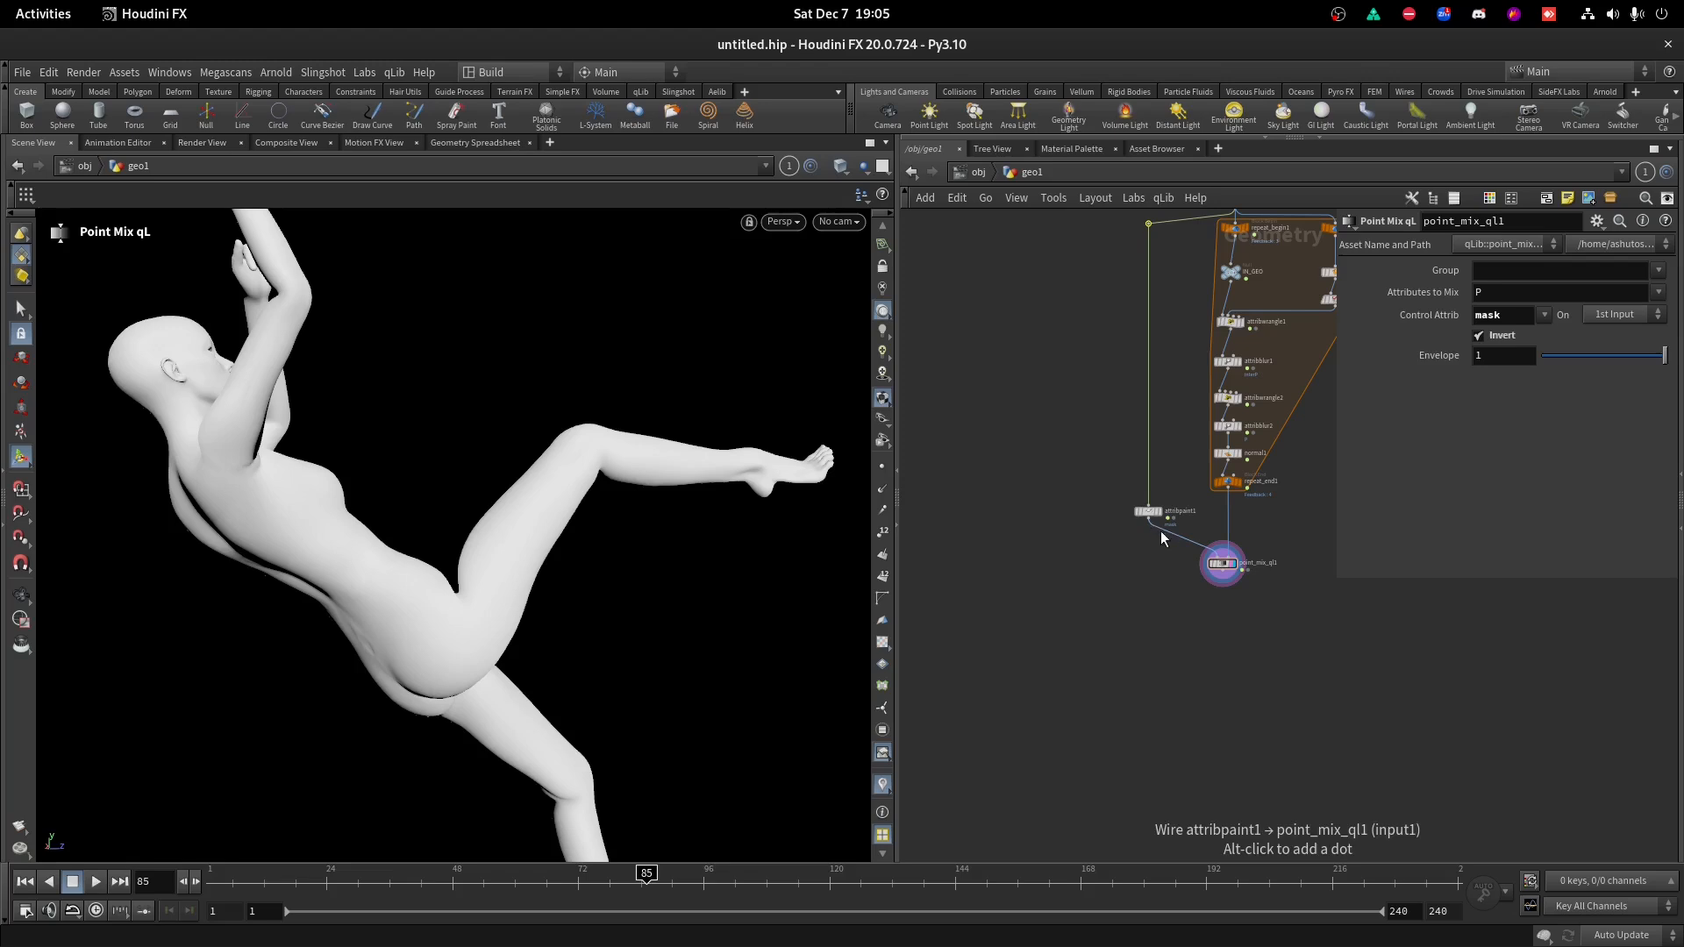
{"action": "left_click", "coordinate": [1147, 537], "text": "alt"}
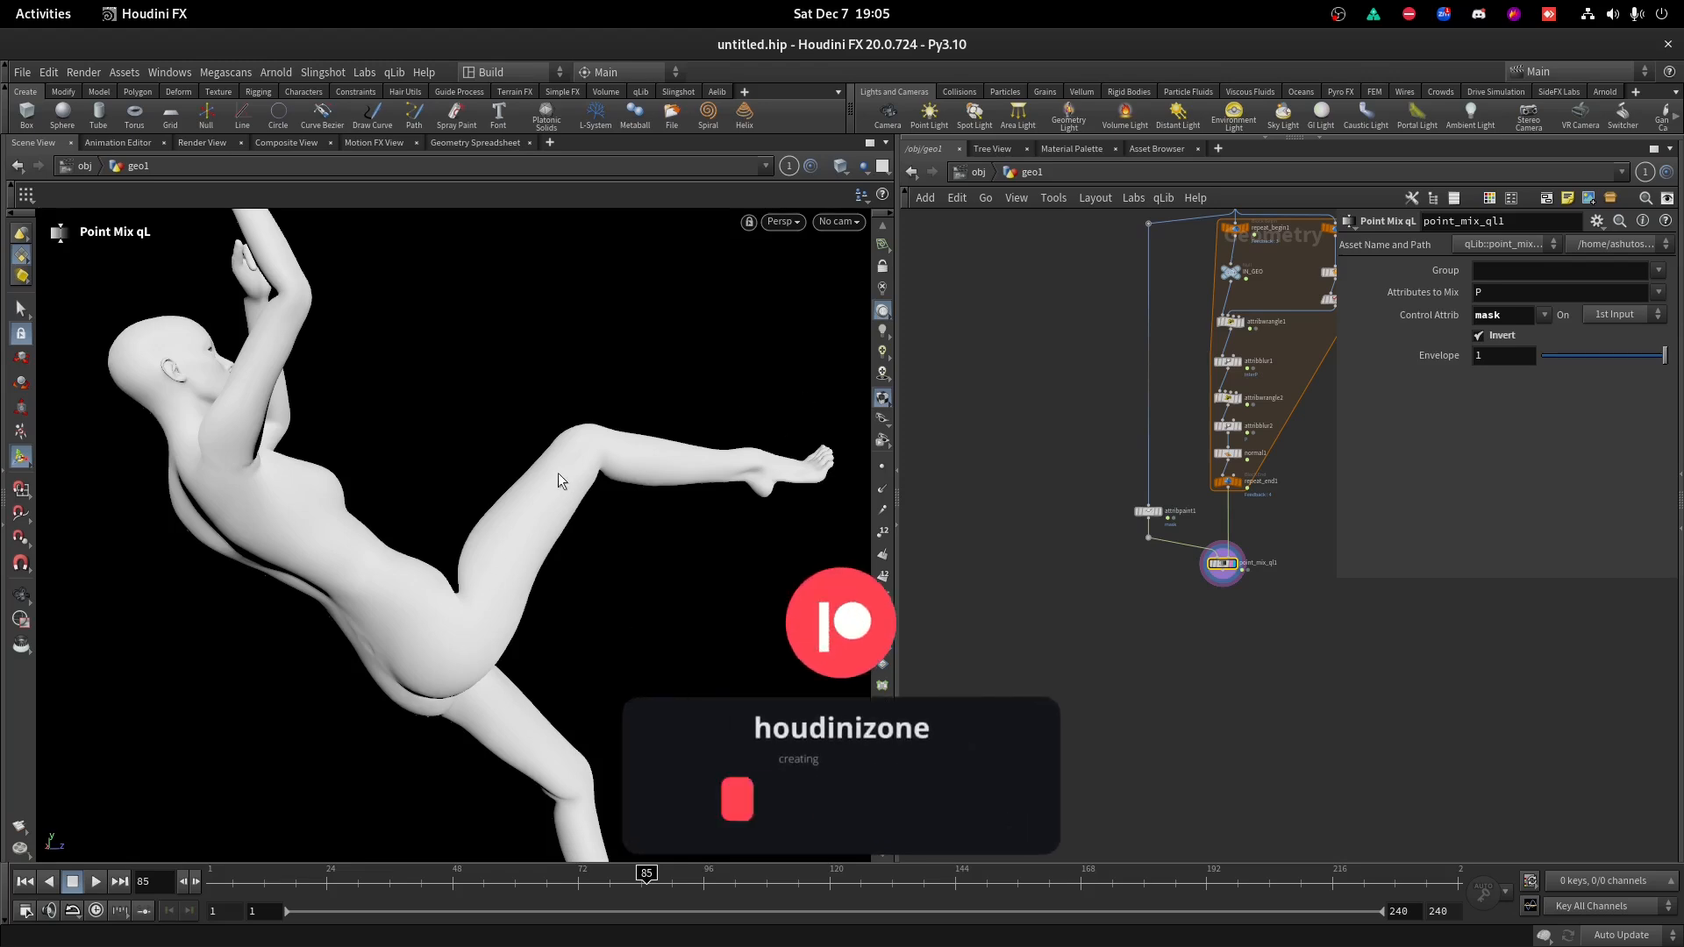
{"action": "middle_click_drag", "start_coordinate": [1128, 541], "coordinate": [1082, 534]}
{"action": "left_click", "coordinate": [1228, 597]}
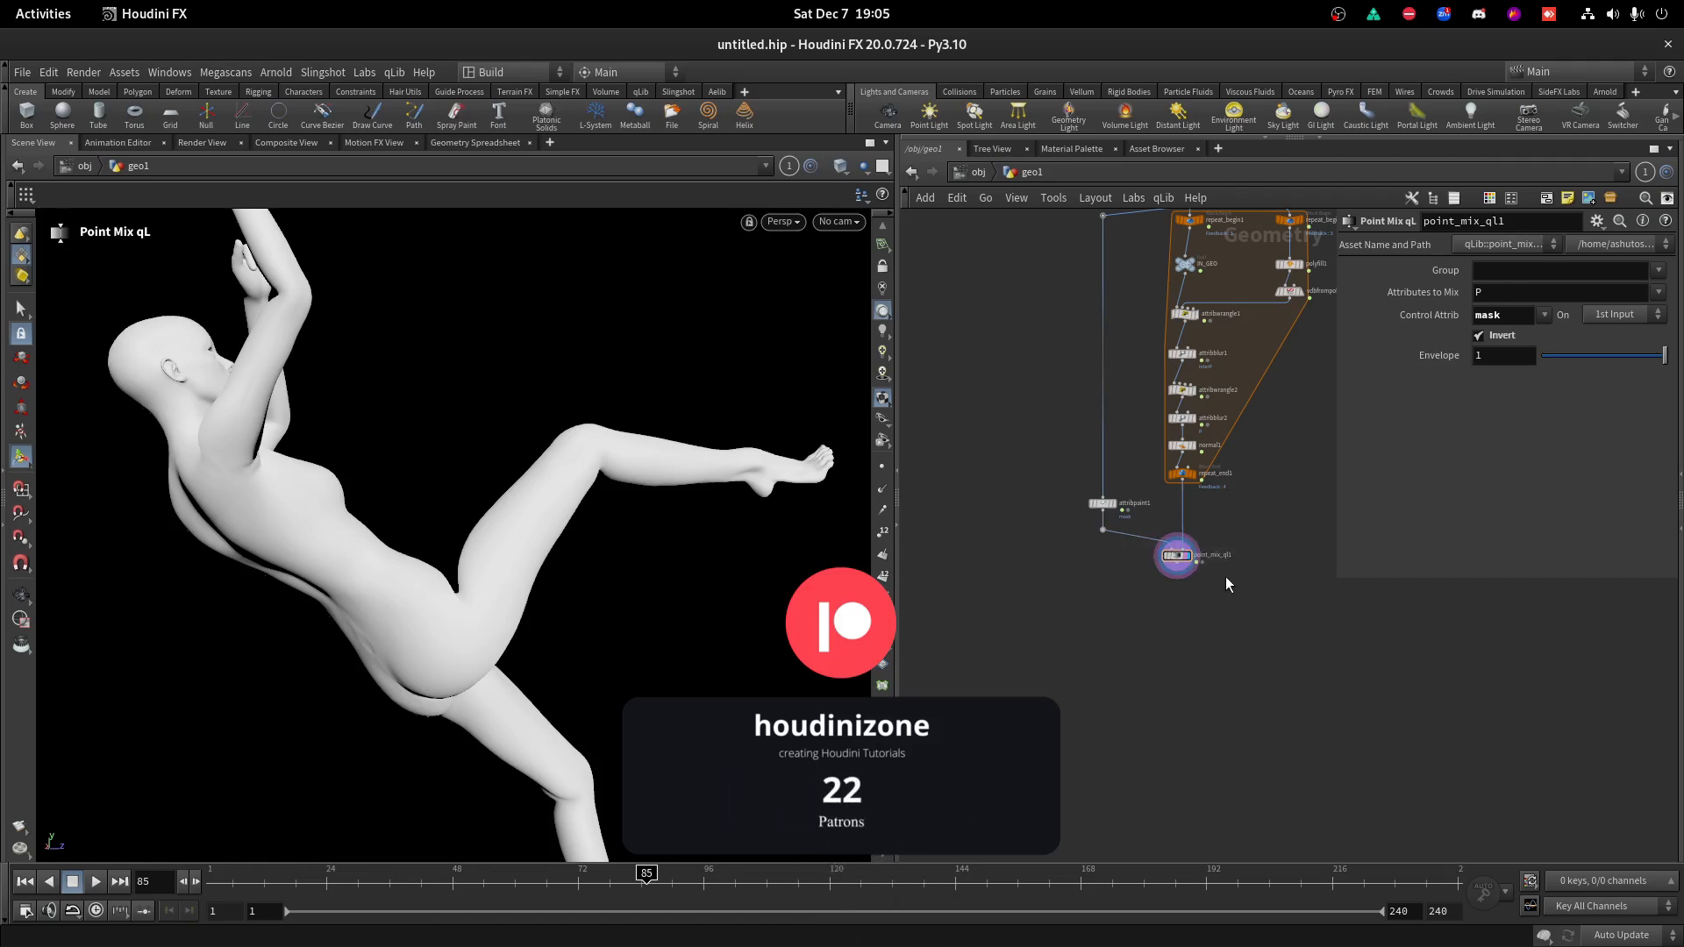